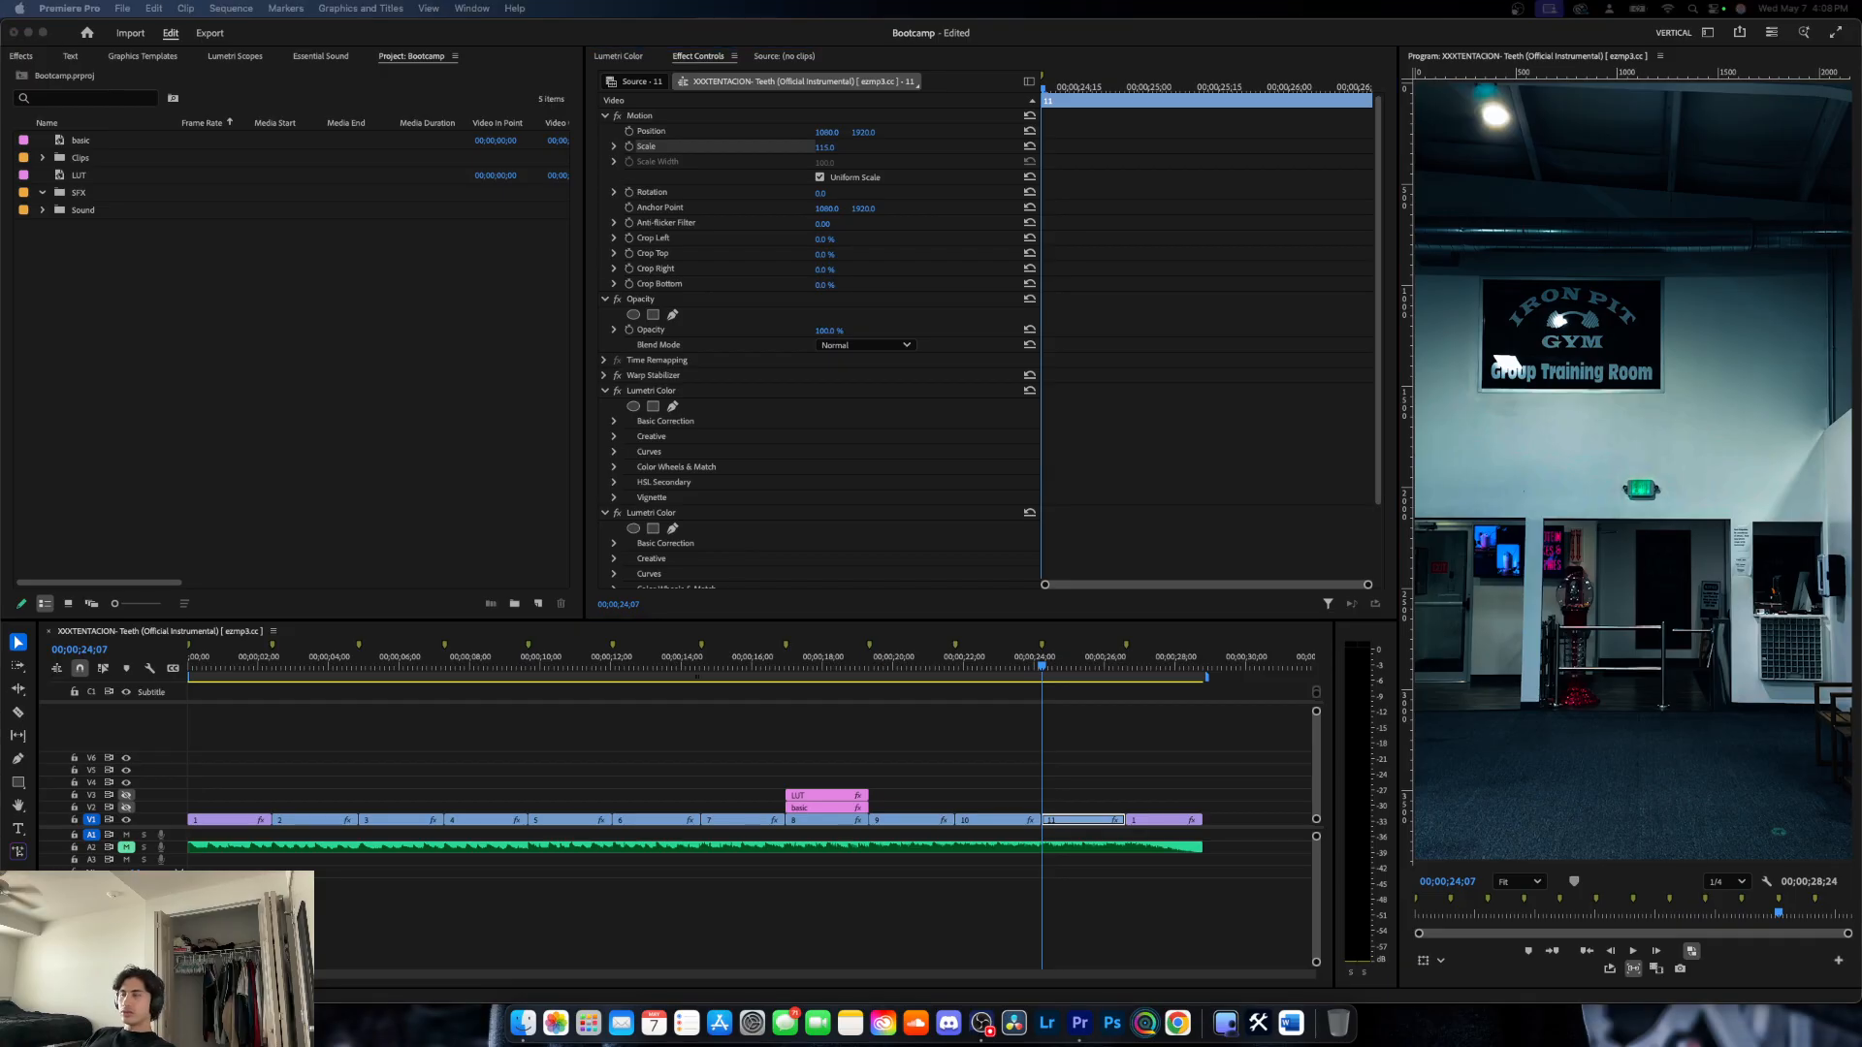
- Reorder the panel tabs so that the Project panel comes first in its group
{"action": "scroll", "coordinate": [781, 427], "scroll_direction": "down", "scroll_amount": 3}
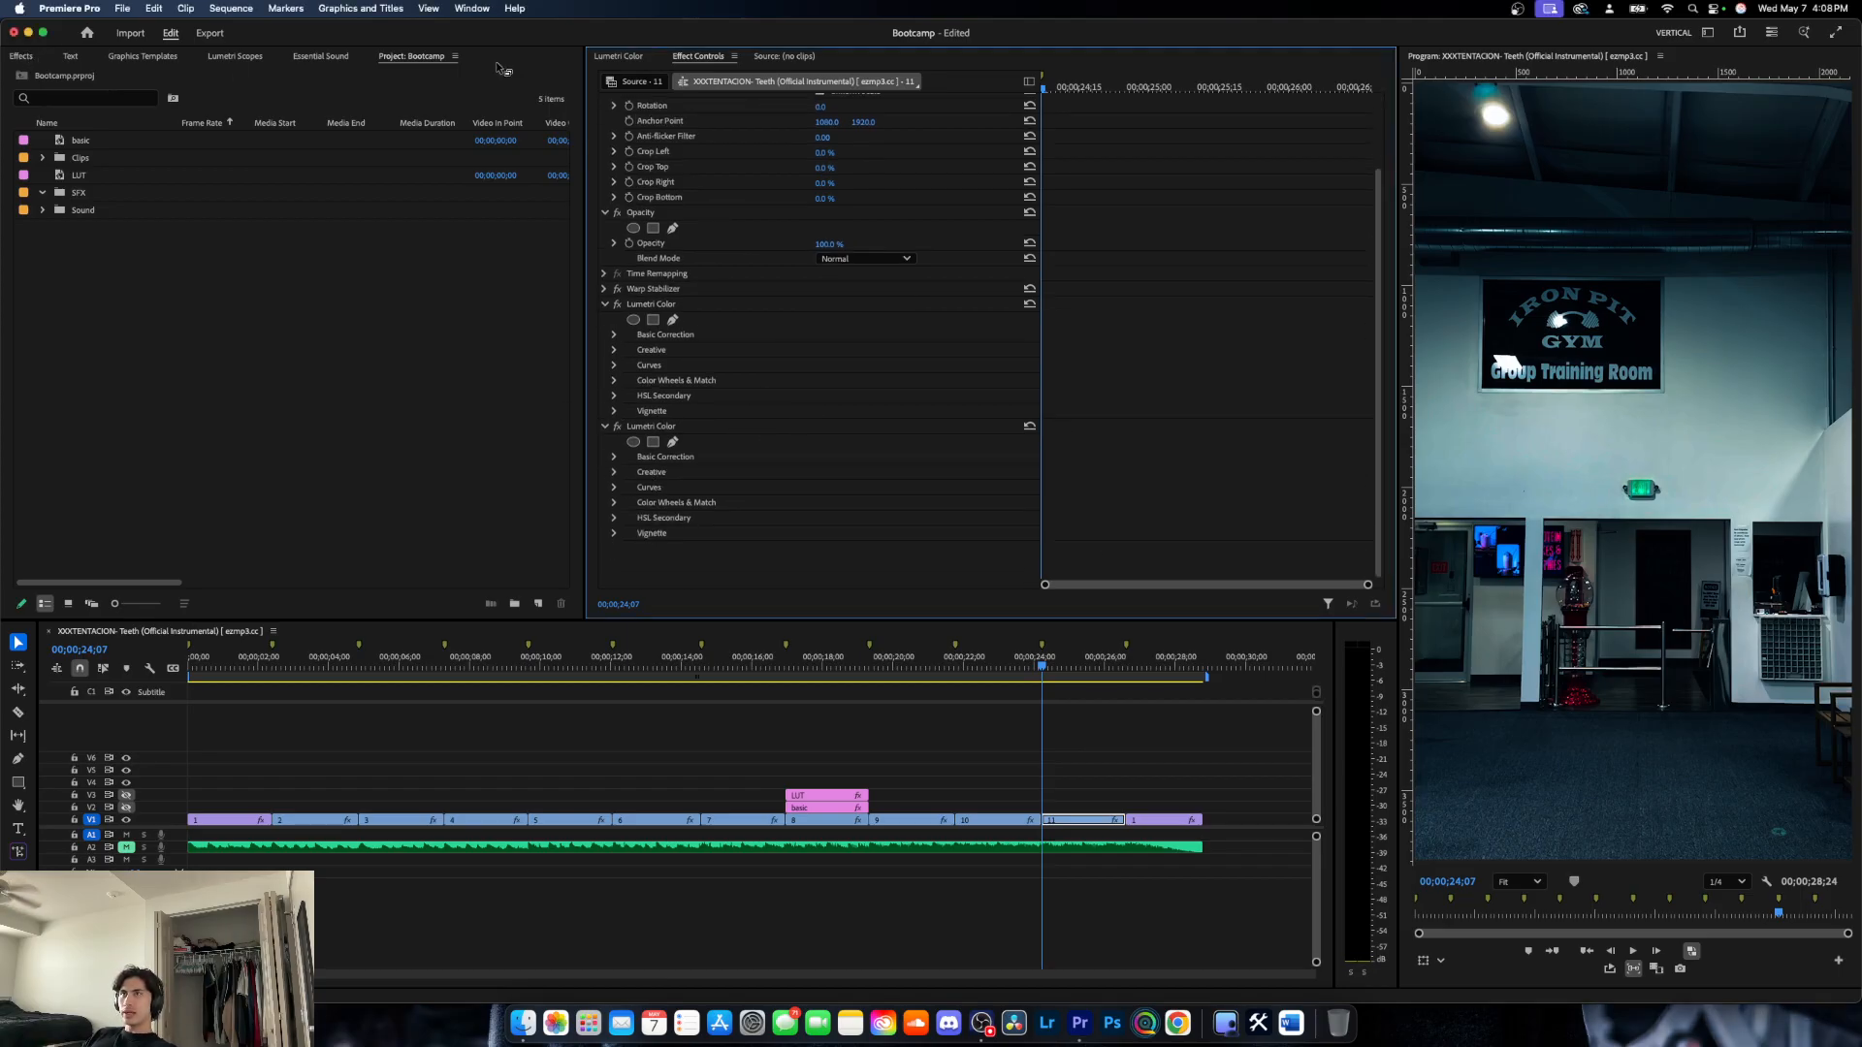
{"action": "left_click_drag", "start_coordinate": [430, 56], "coordinate": [20, 58]}
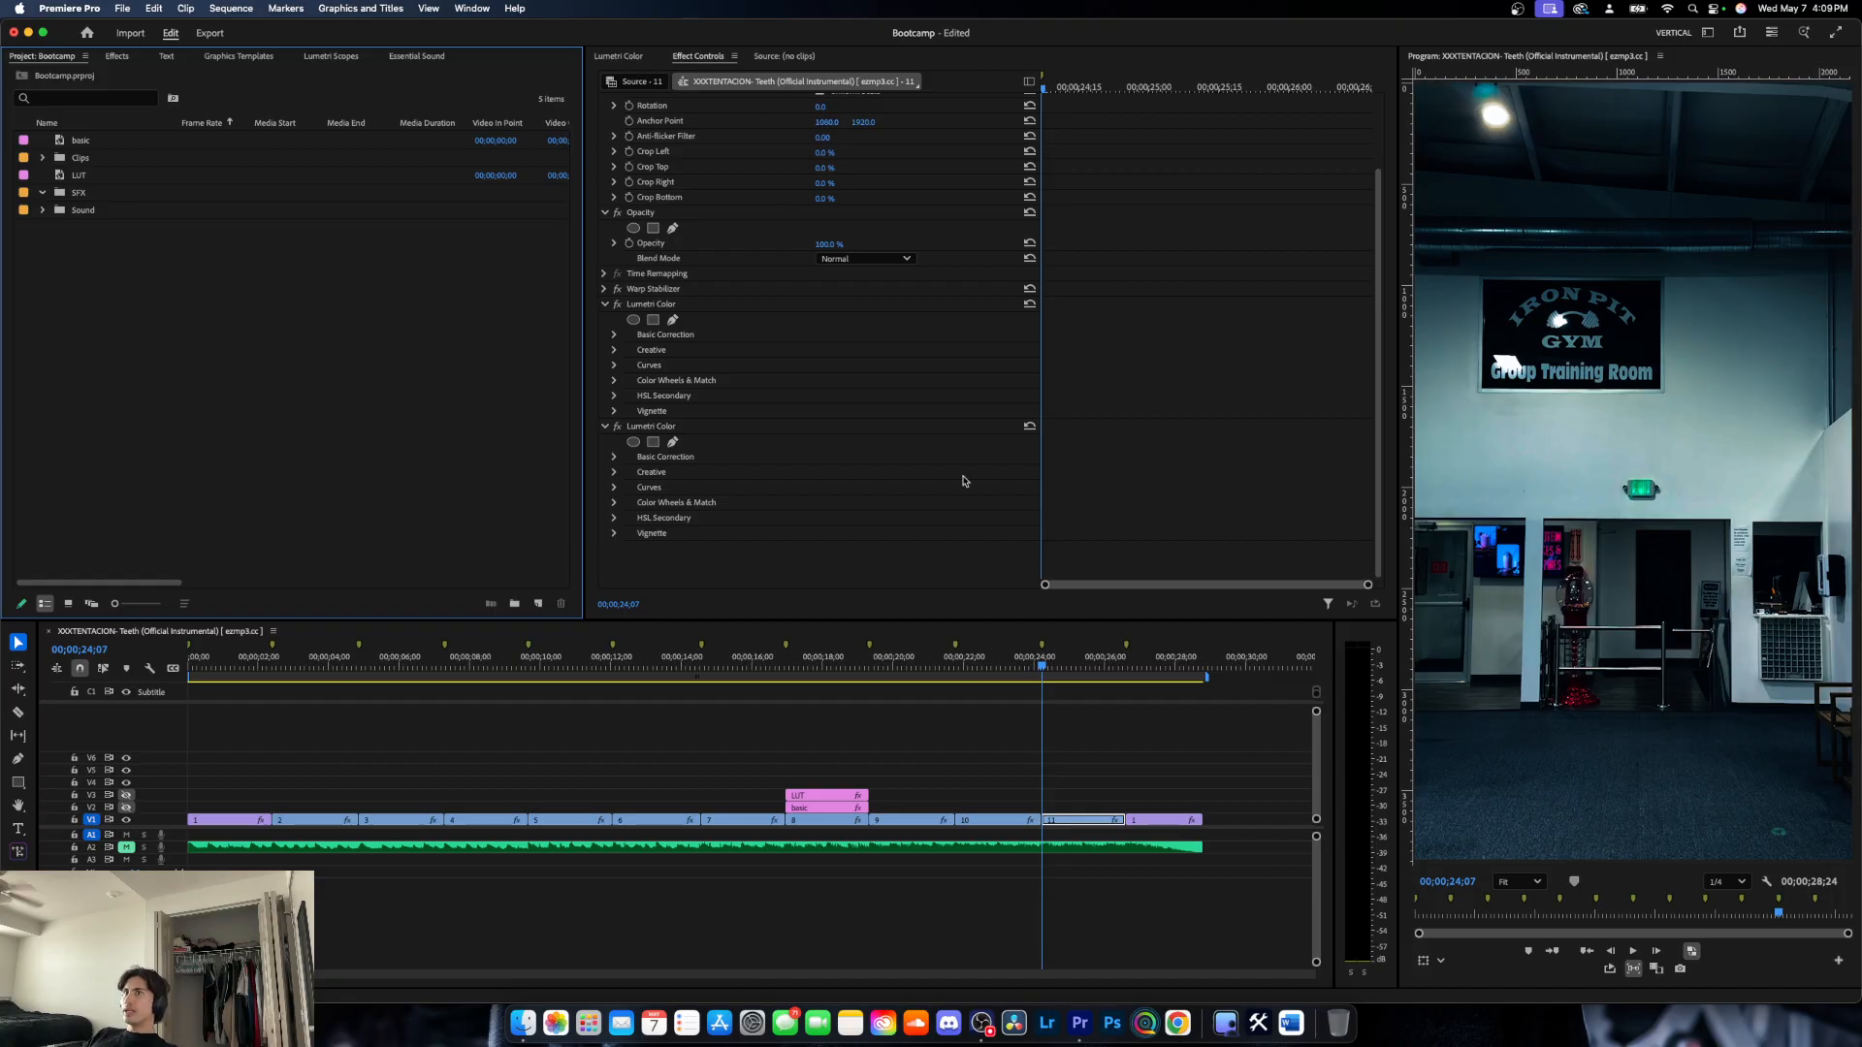
- Return the program preview zoom to Fit and collapse the first Lumetri Color effect of clip 11
{"action": "scroll", "coordinate": [1564, 359], "scroll_direction": "up", "scroll_amount": 3}
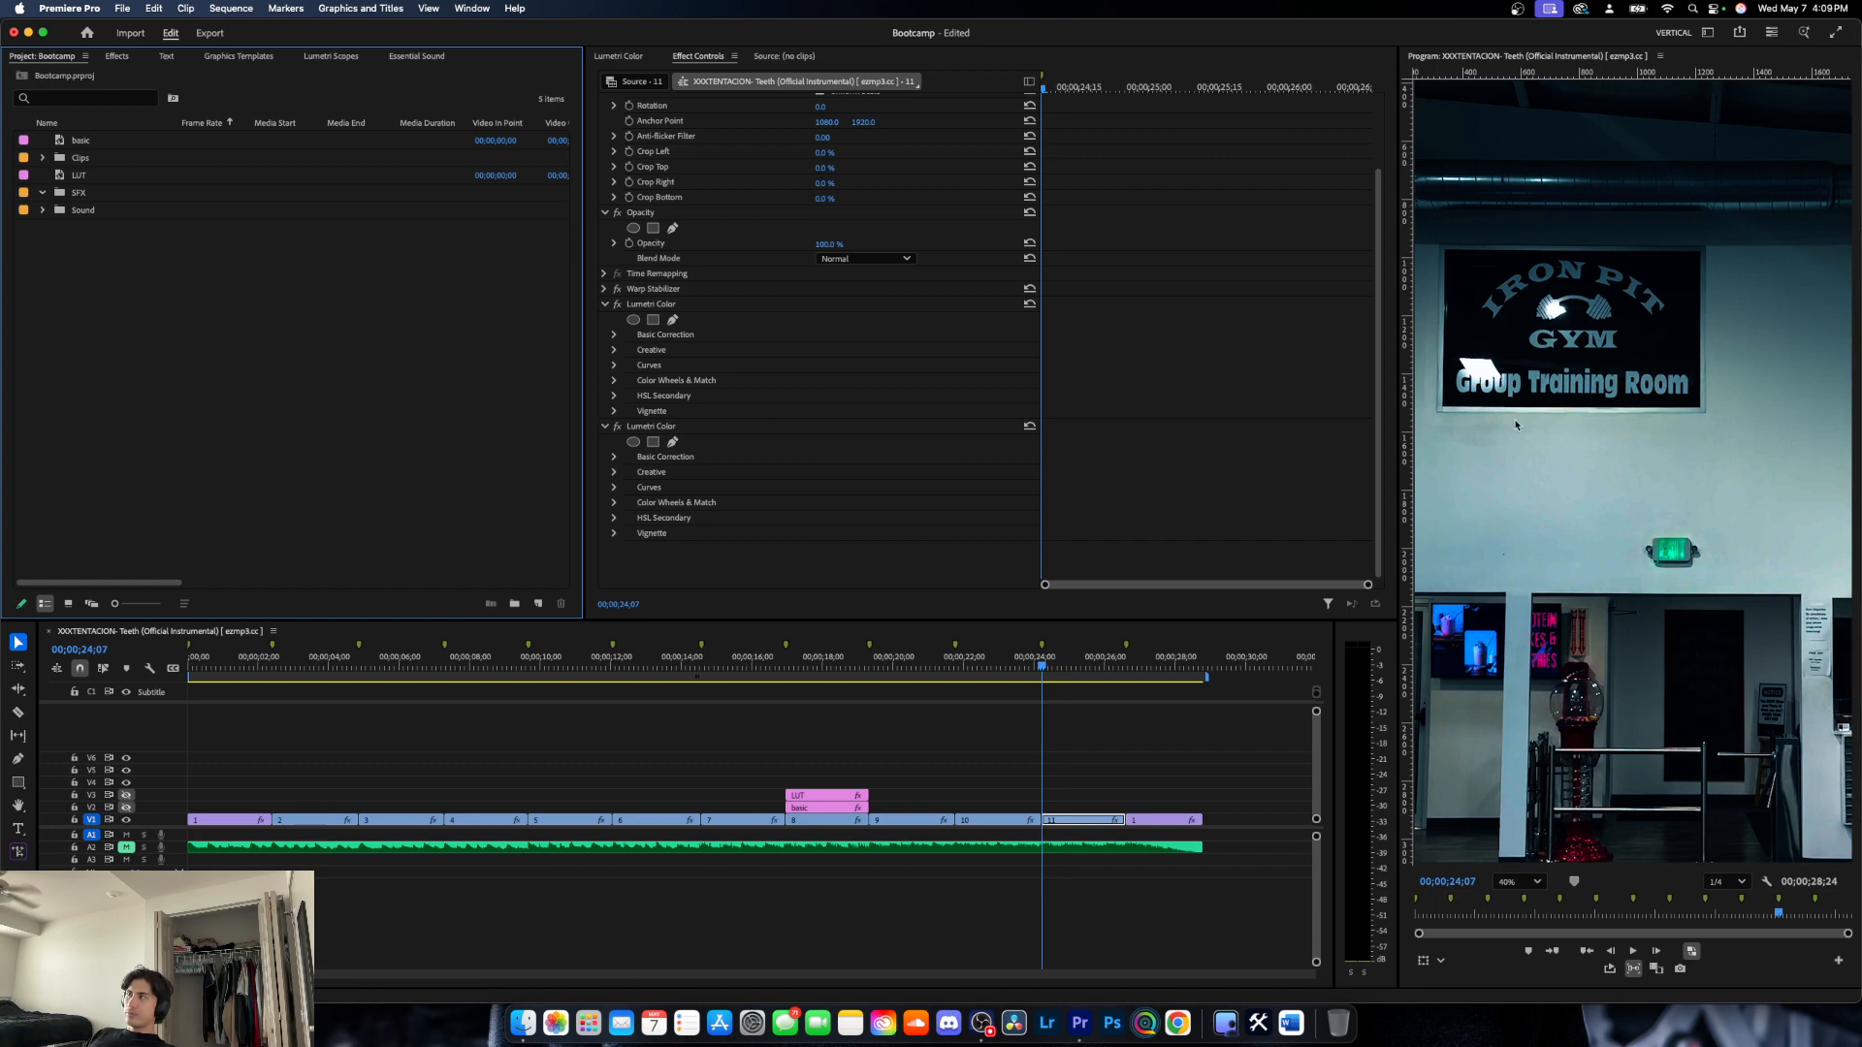
{"action": "scroll", "coordinate": [1670, 362], "scroll_direction": "down", "scroll_amount": 1}
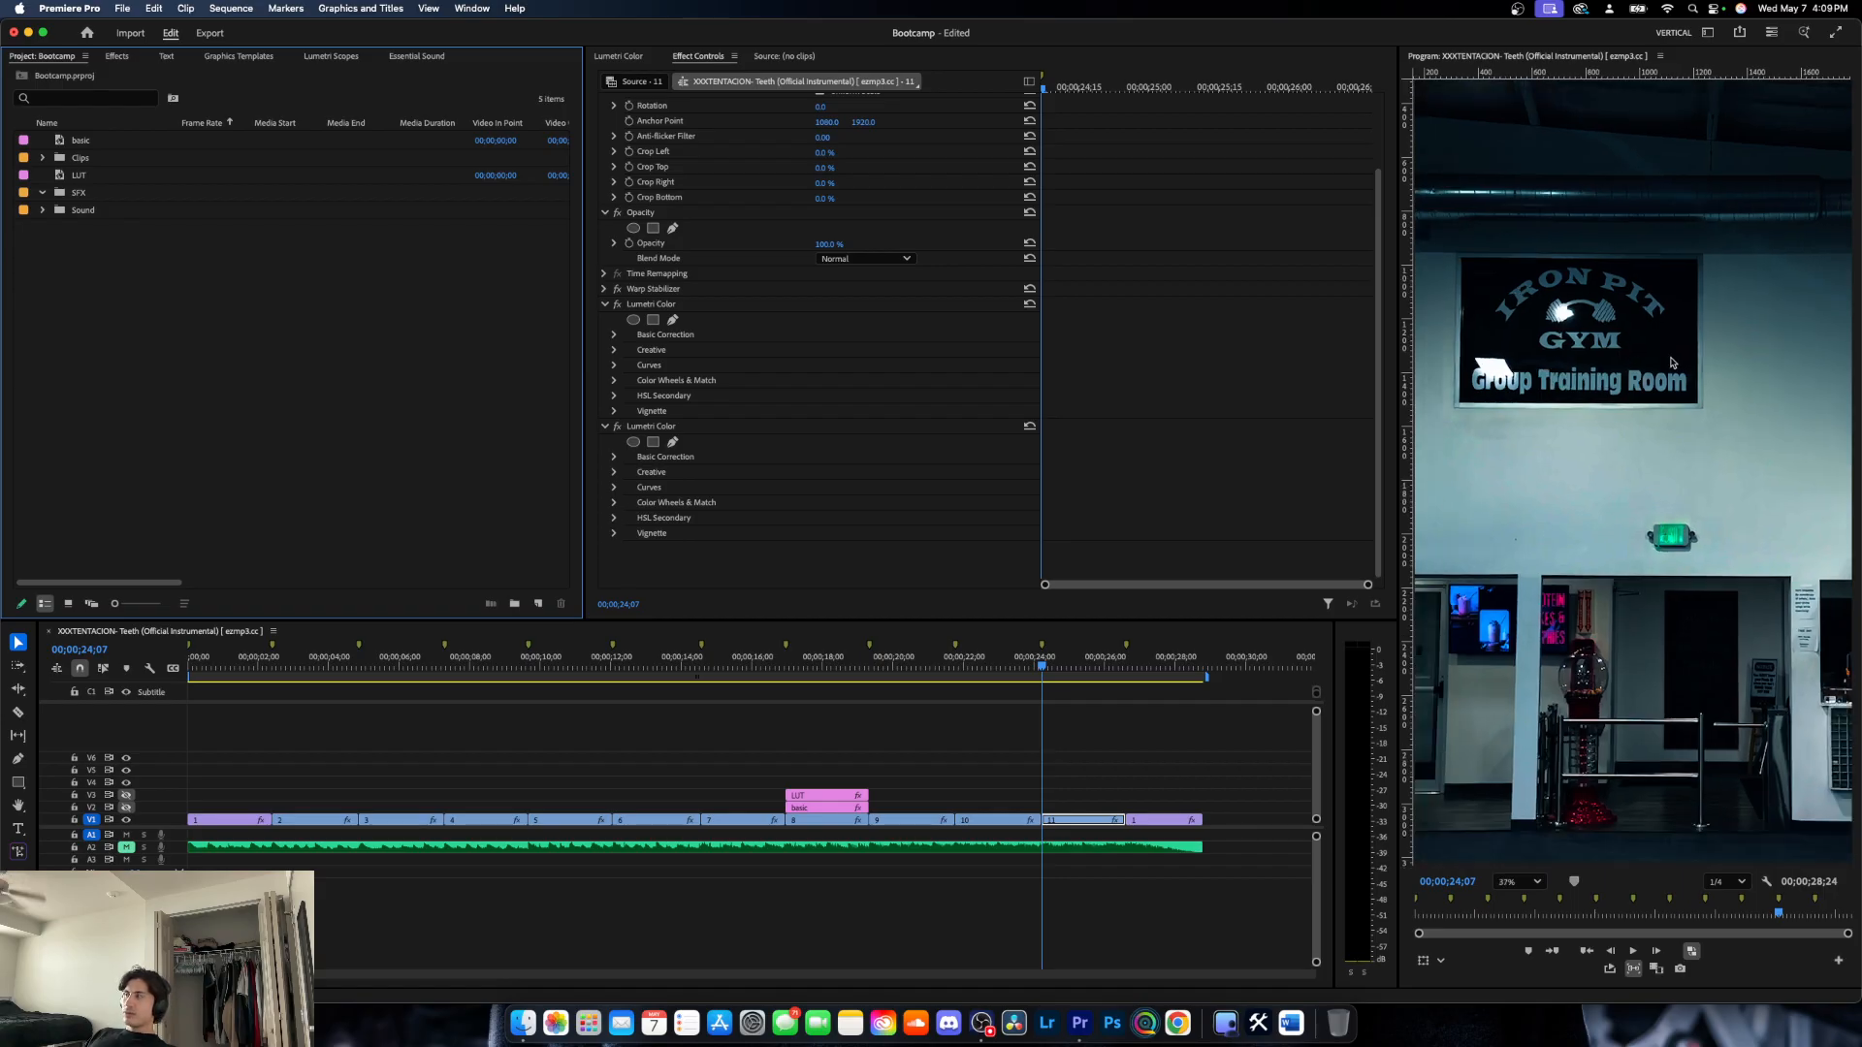
{"action": "left_click", "coordinate": [1521, 871]}
{"action": "left_click", "coordinate": [1517, 674]}
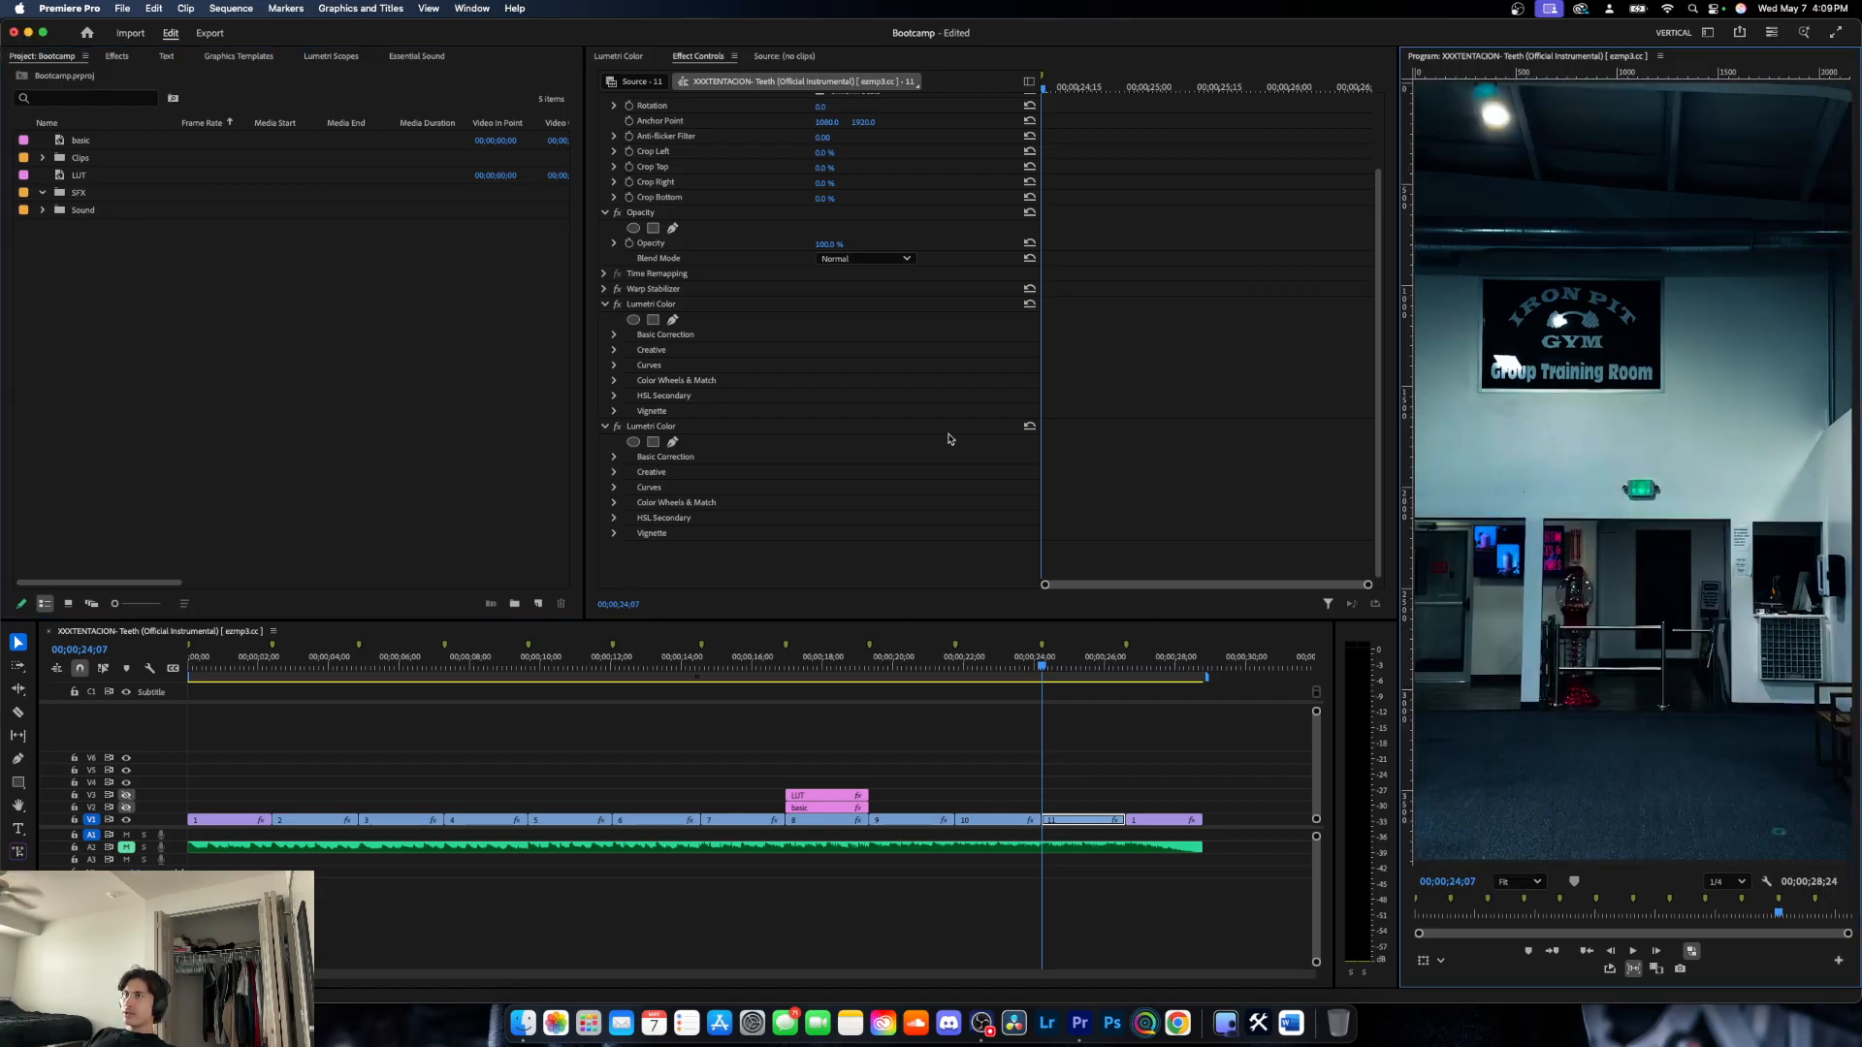
{"action": "left_click", "coordinate": [605, 304]}
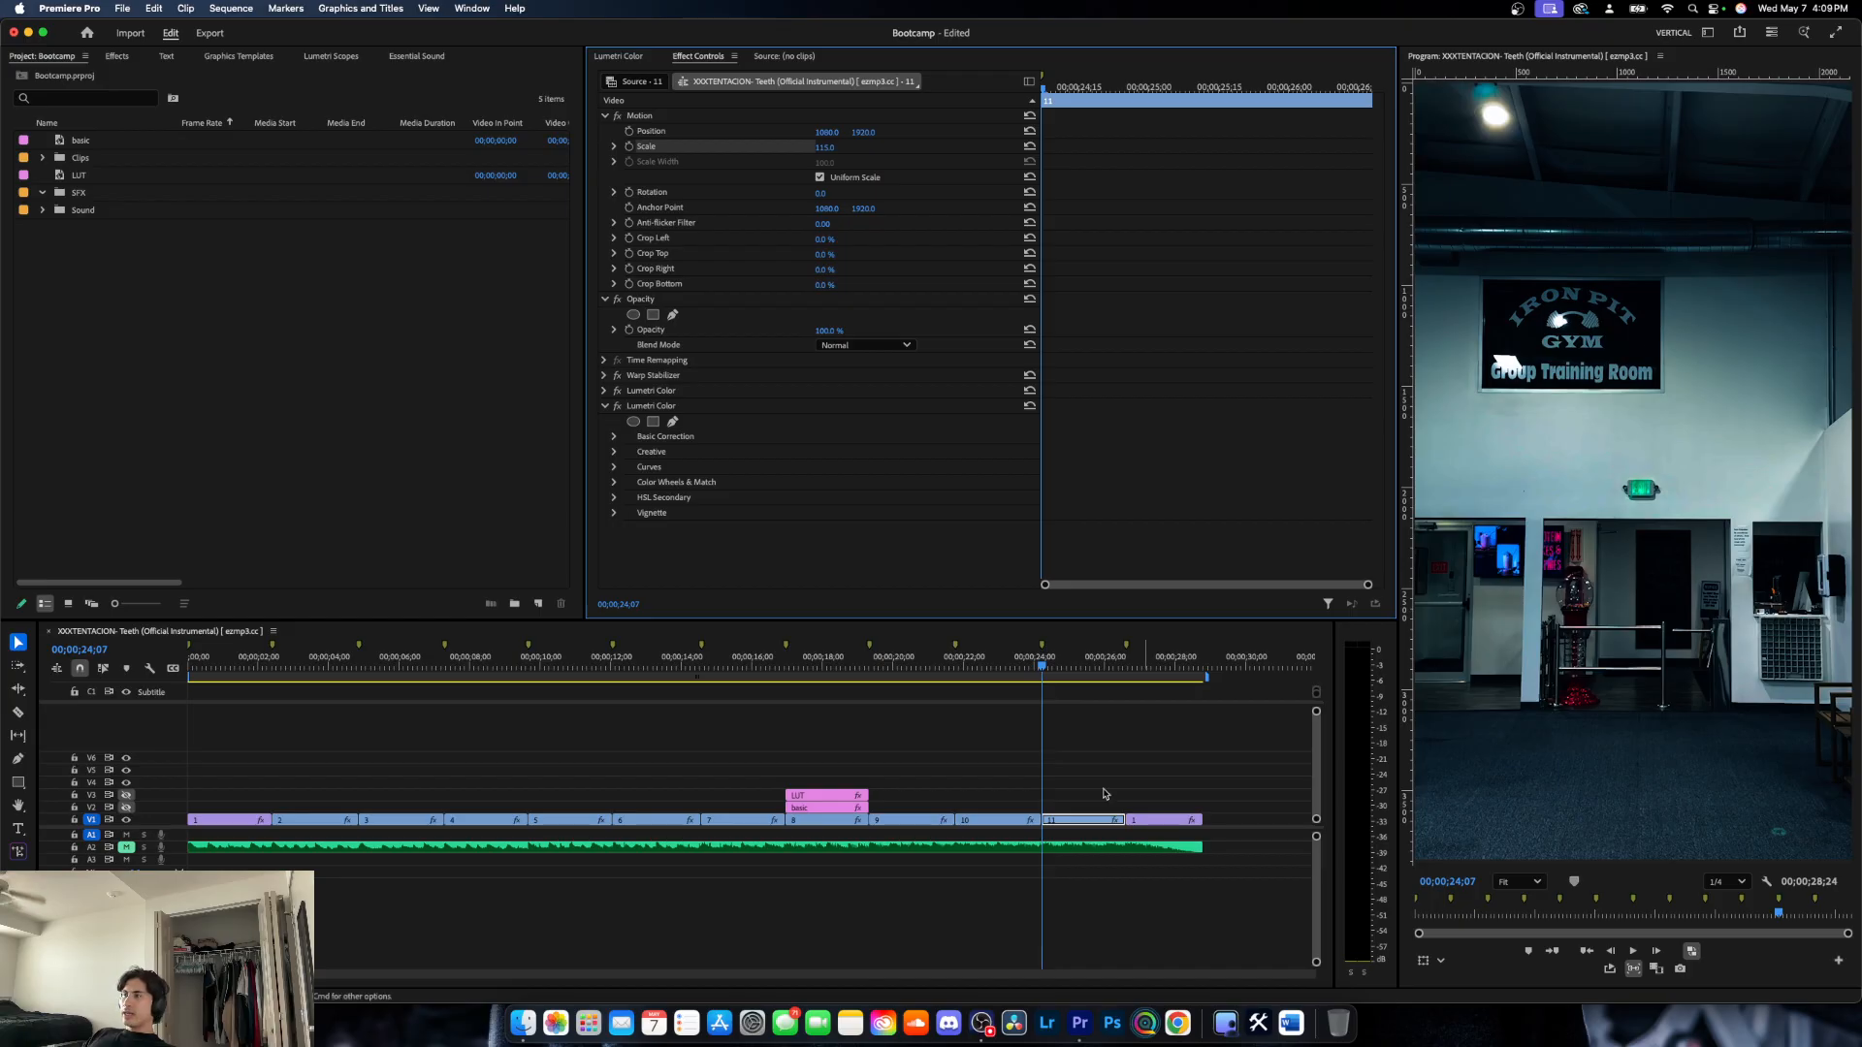
- Try lifting clip 11 from track V1 to V2, and put it back on V1
{"action": "left_click", "coordinate": [1063, 823]}
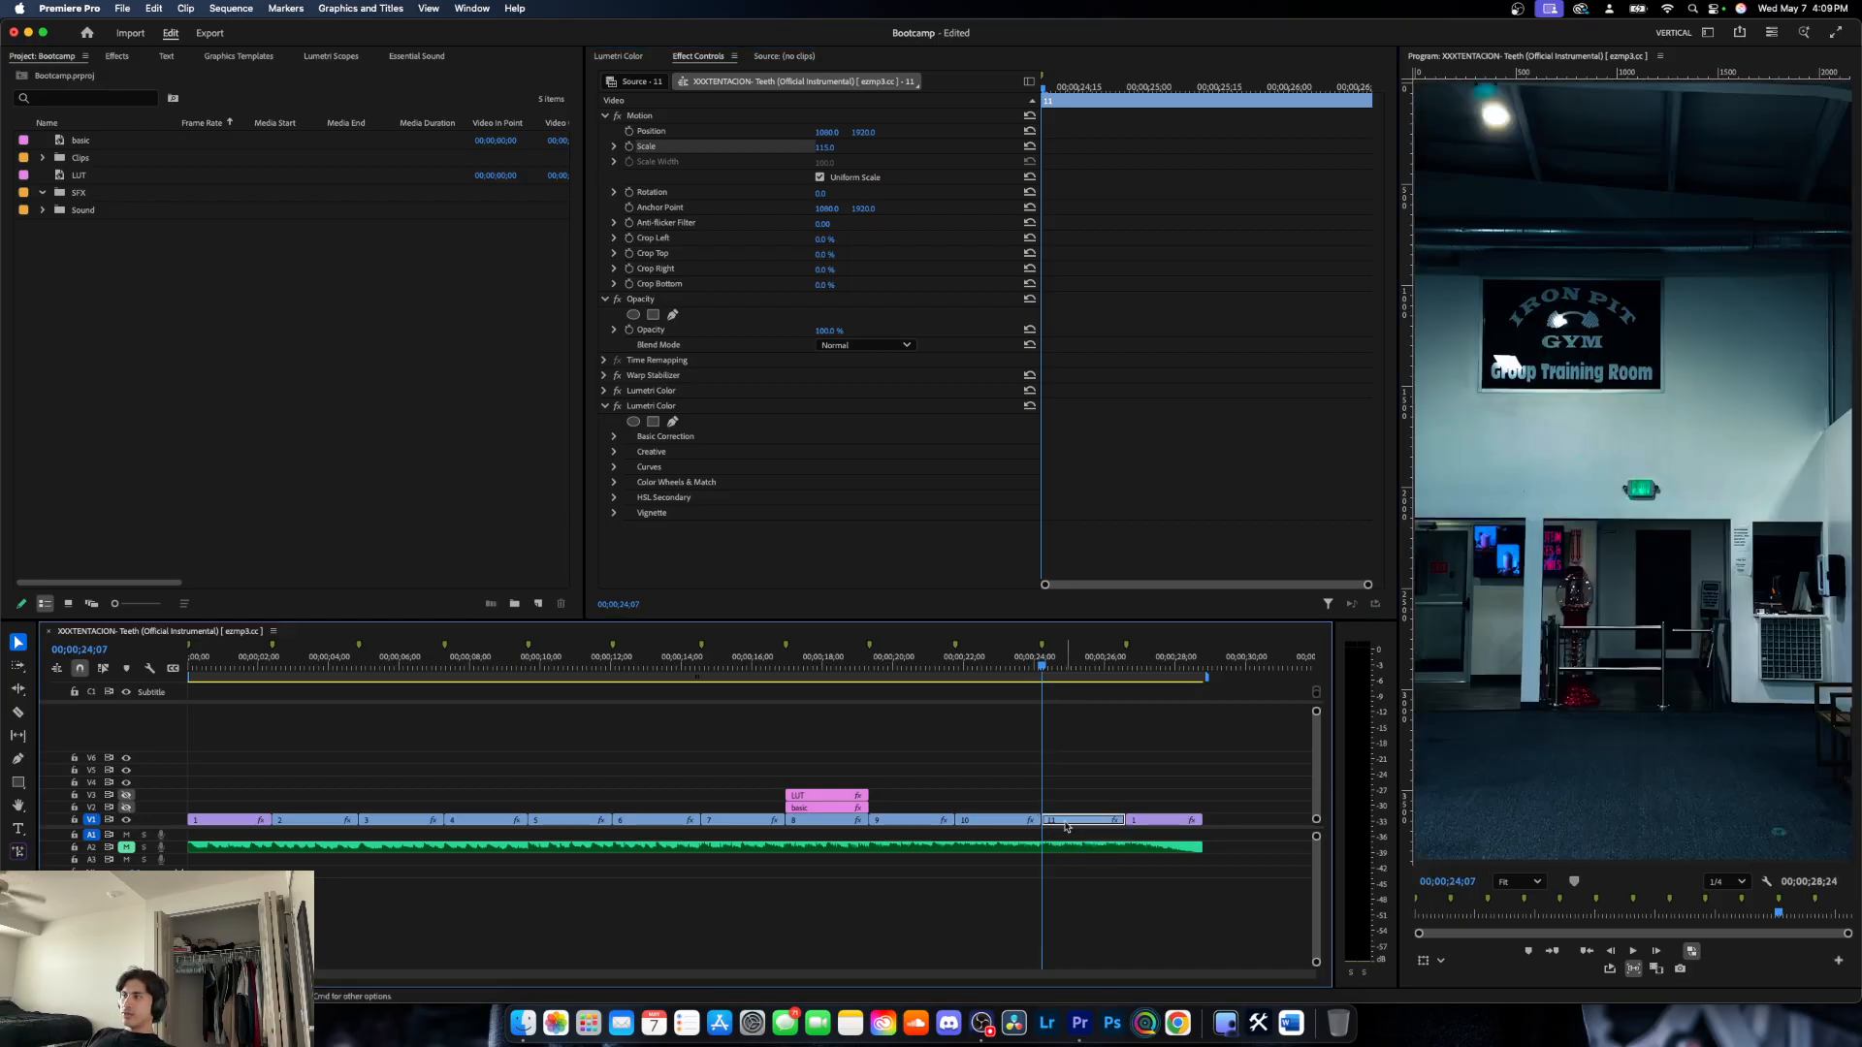
{"action": "left_click_drag", "start_coordinate": [1072, 822], "coordinate": [1084, 815]}
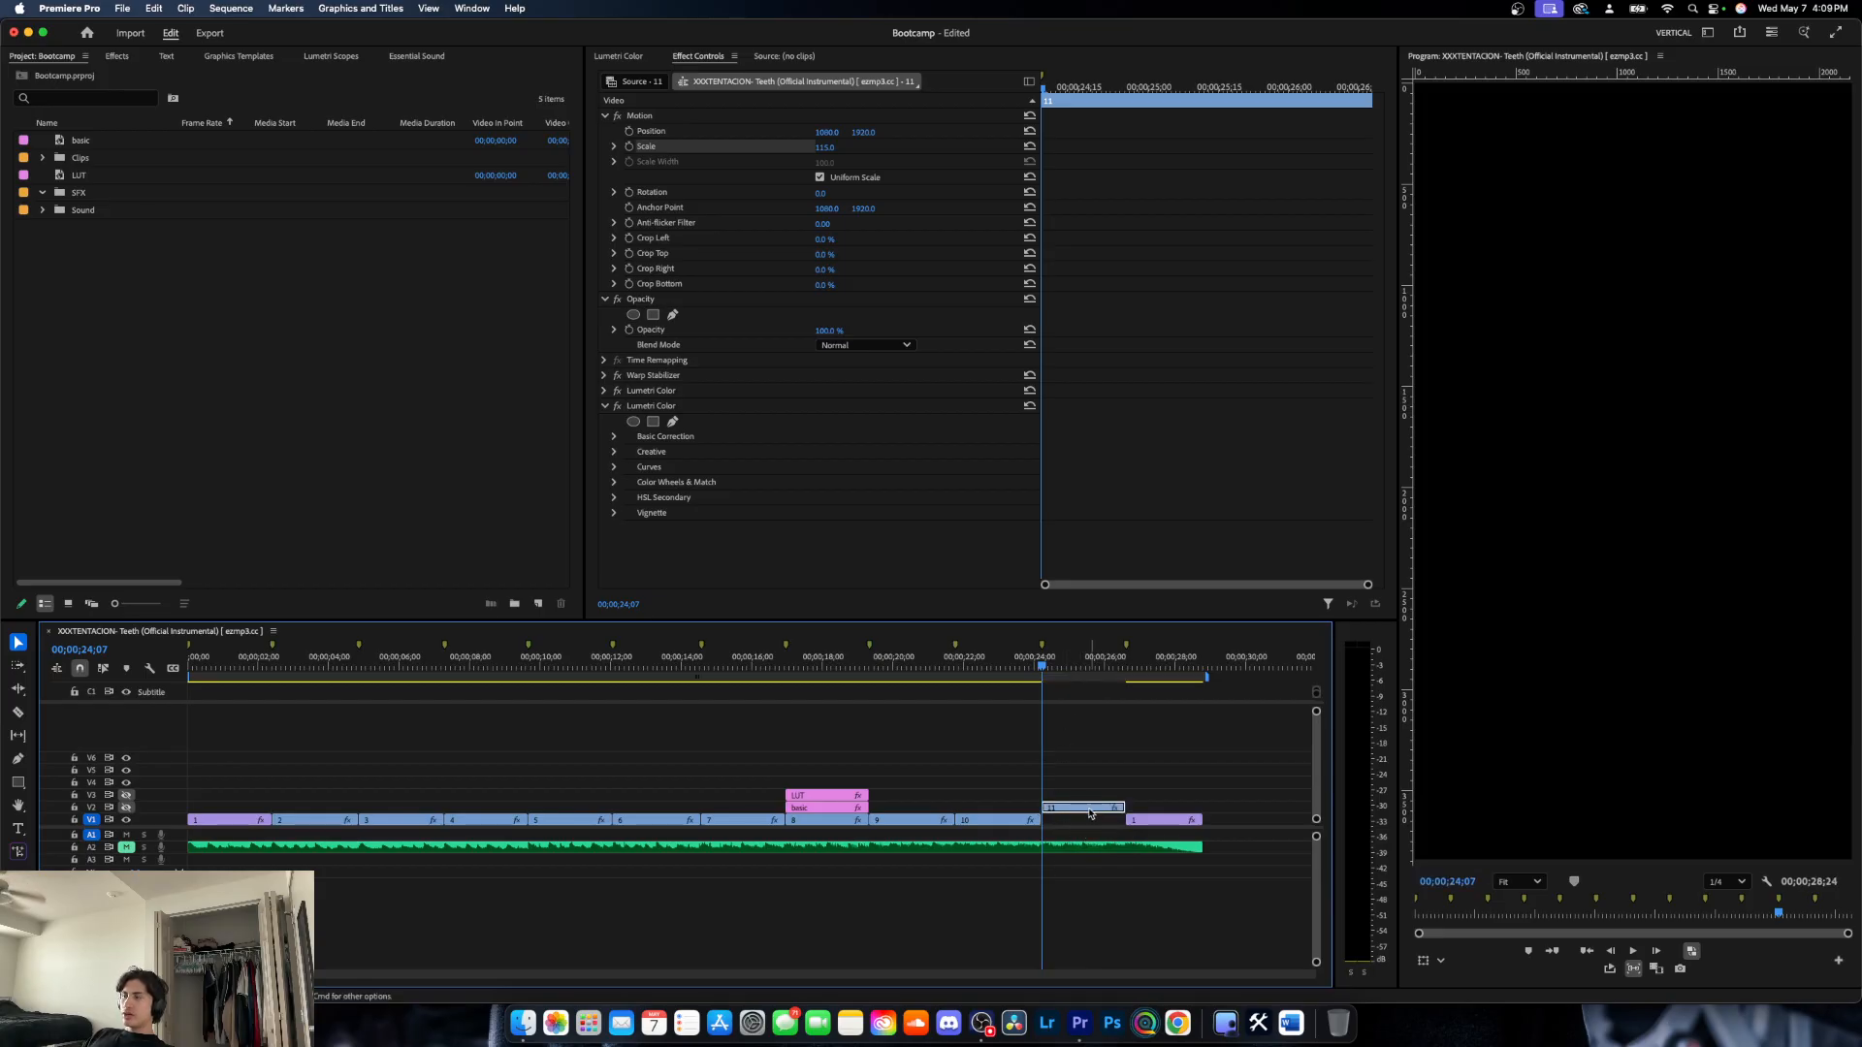
{"action": "left_click_drag", "start_coordinate": [1090, 814], "coordinate": [1090, 823]}
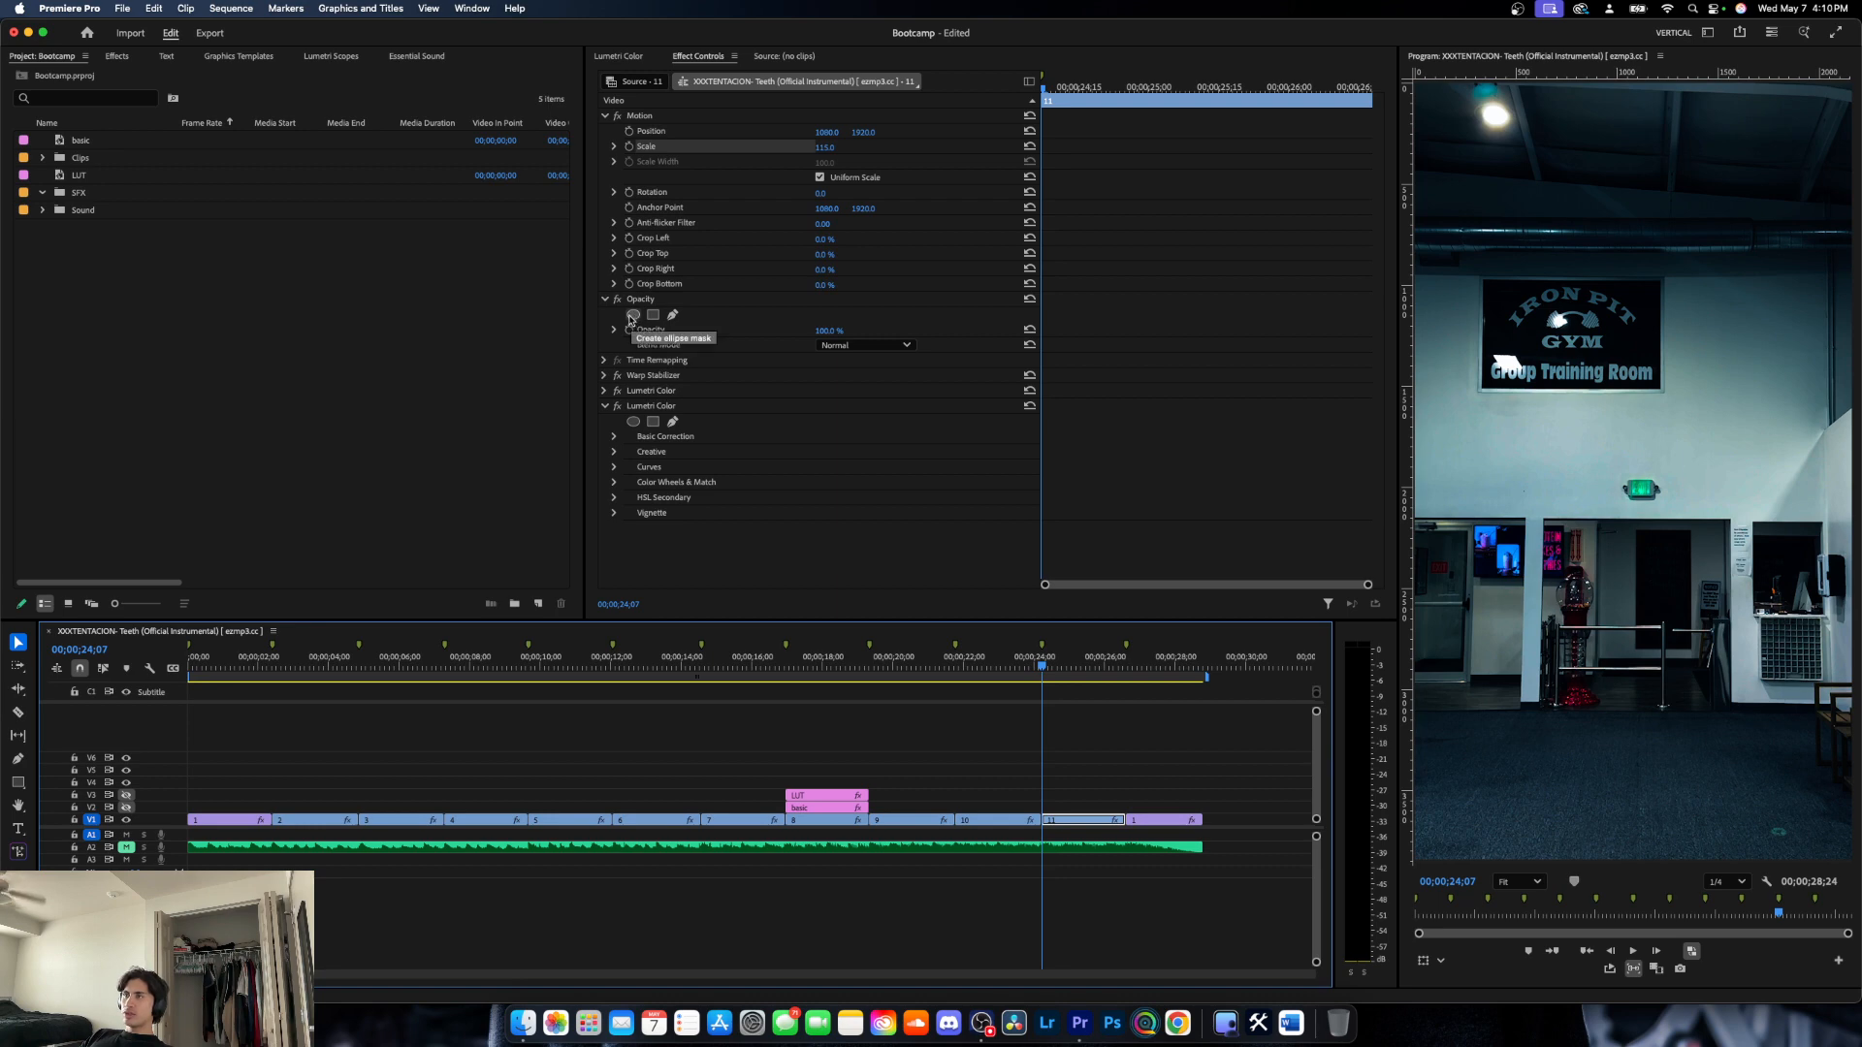
- Add an ellipse opacity mask to clip 11, stack the clip on V2 above the final clip 1, and make V2 visible
{"action": "left_click", "coordinate": [632, 316]}
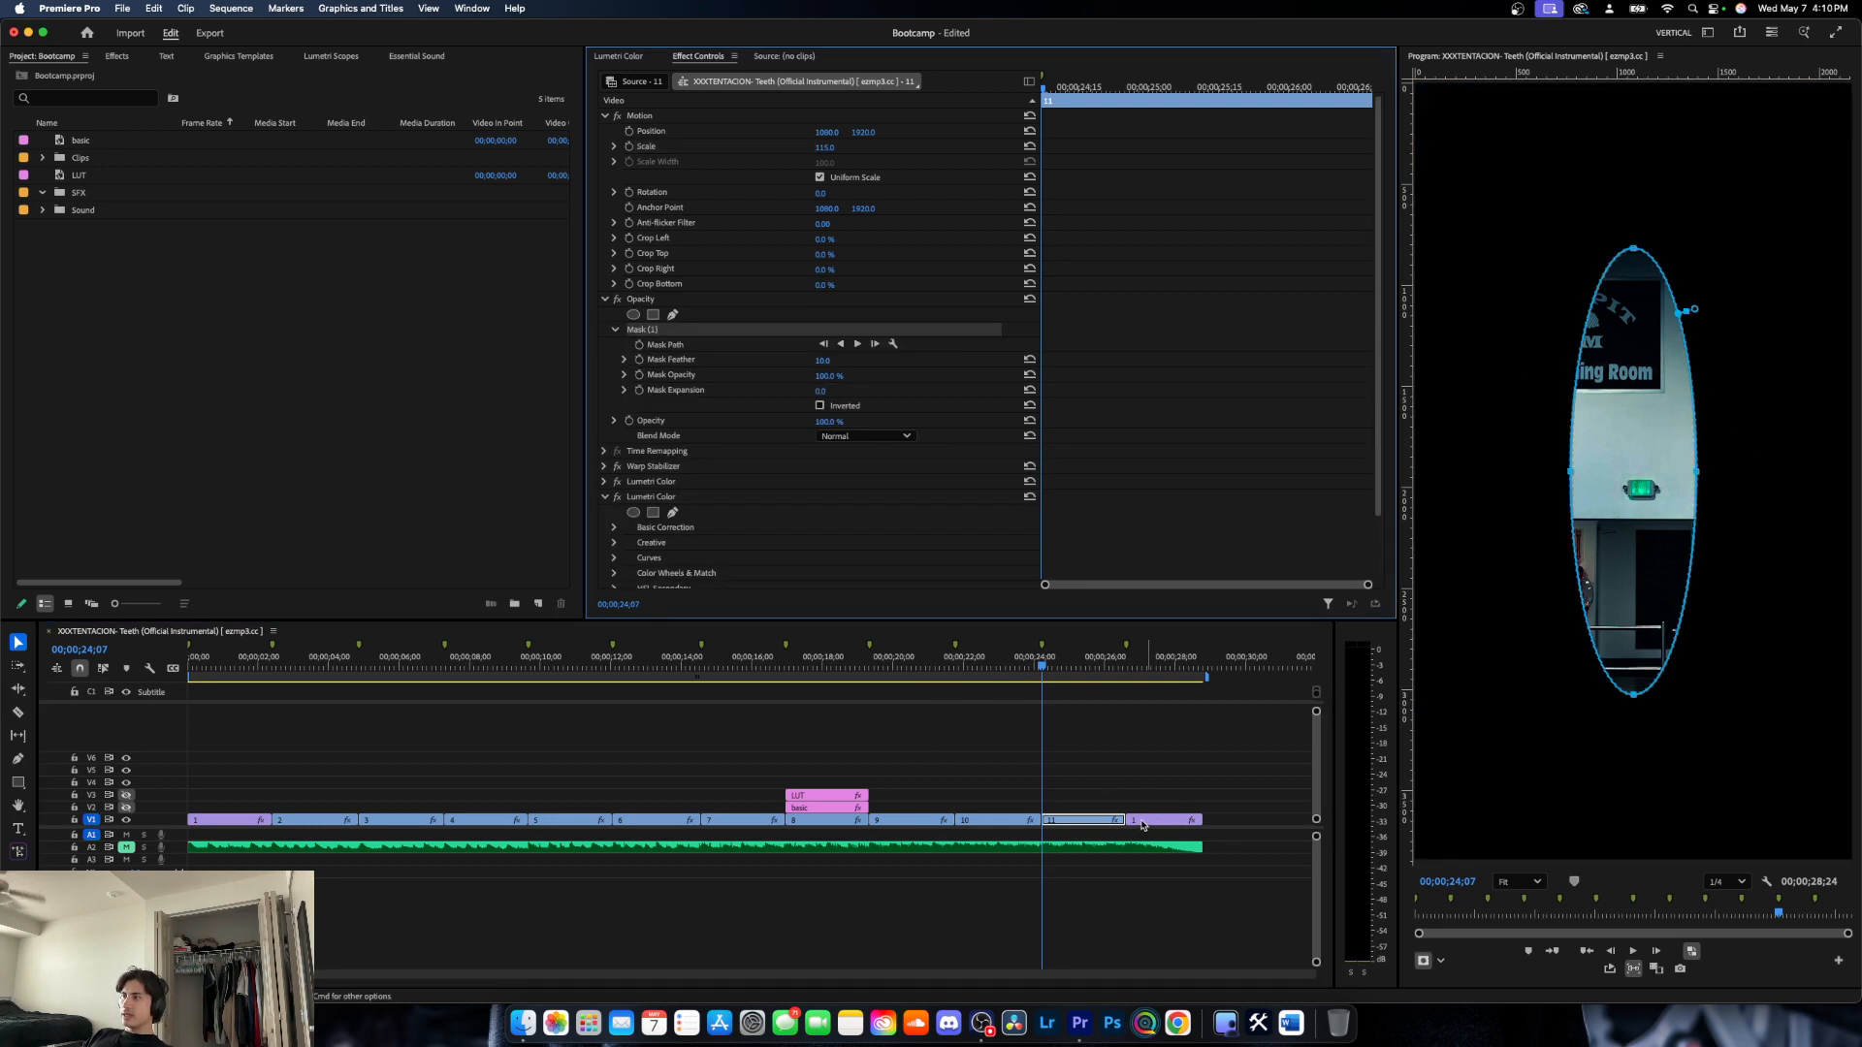
{"action": "left_click_drag", "start_coordinate": [1089, 822], "coordinate": [1087, 808]}
{"action": "left_click_drag", "start_coordinate": [1143, 822], "coordinate": [1059, 824]}
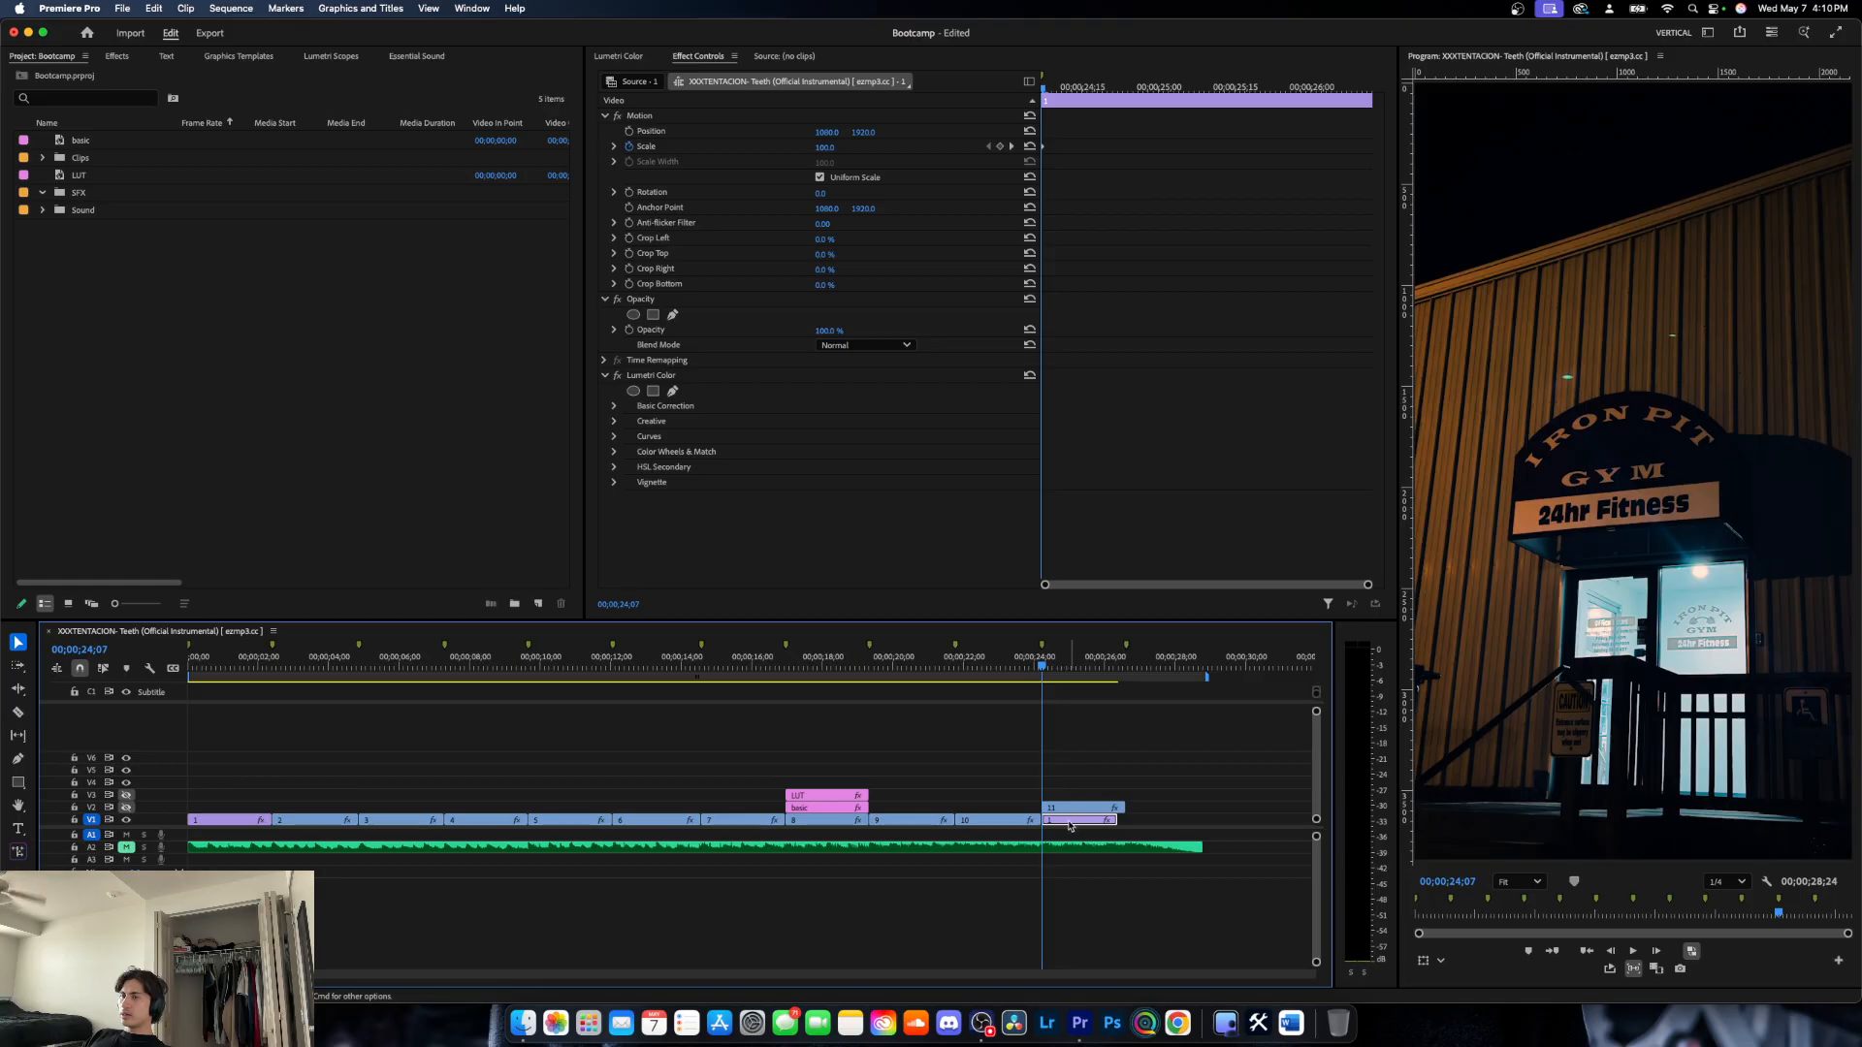
{"action": "left_click", "coordinate": [126, 794]}
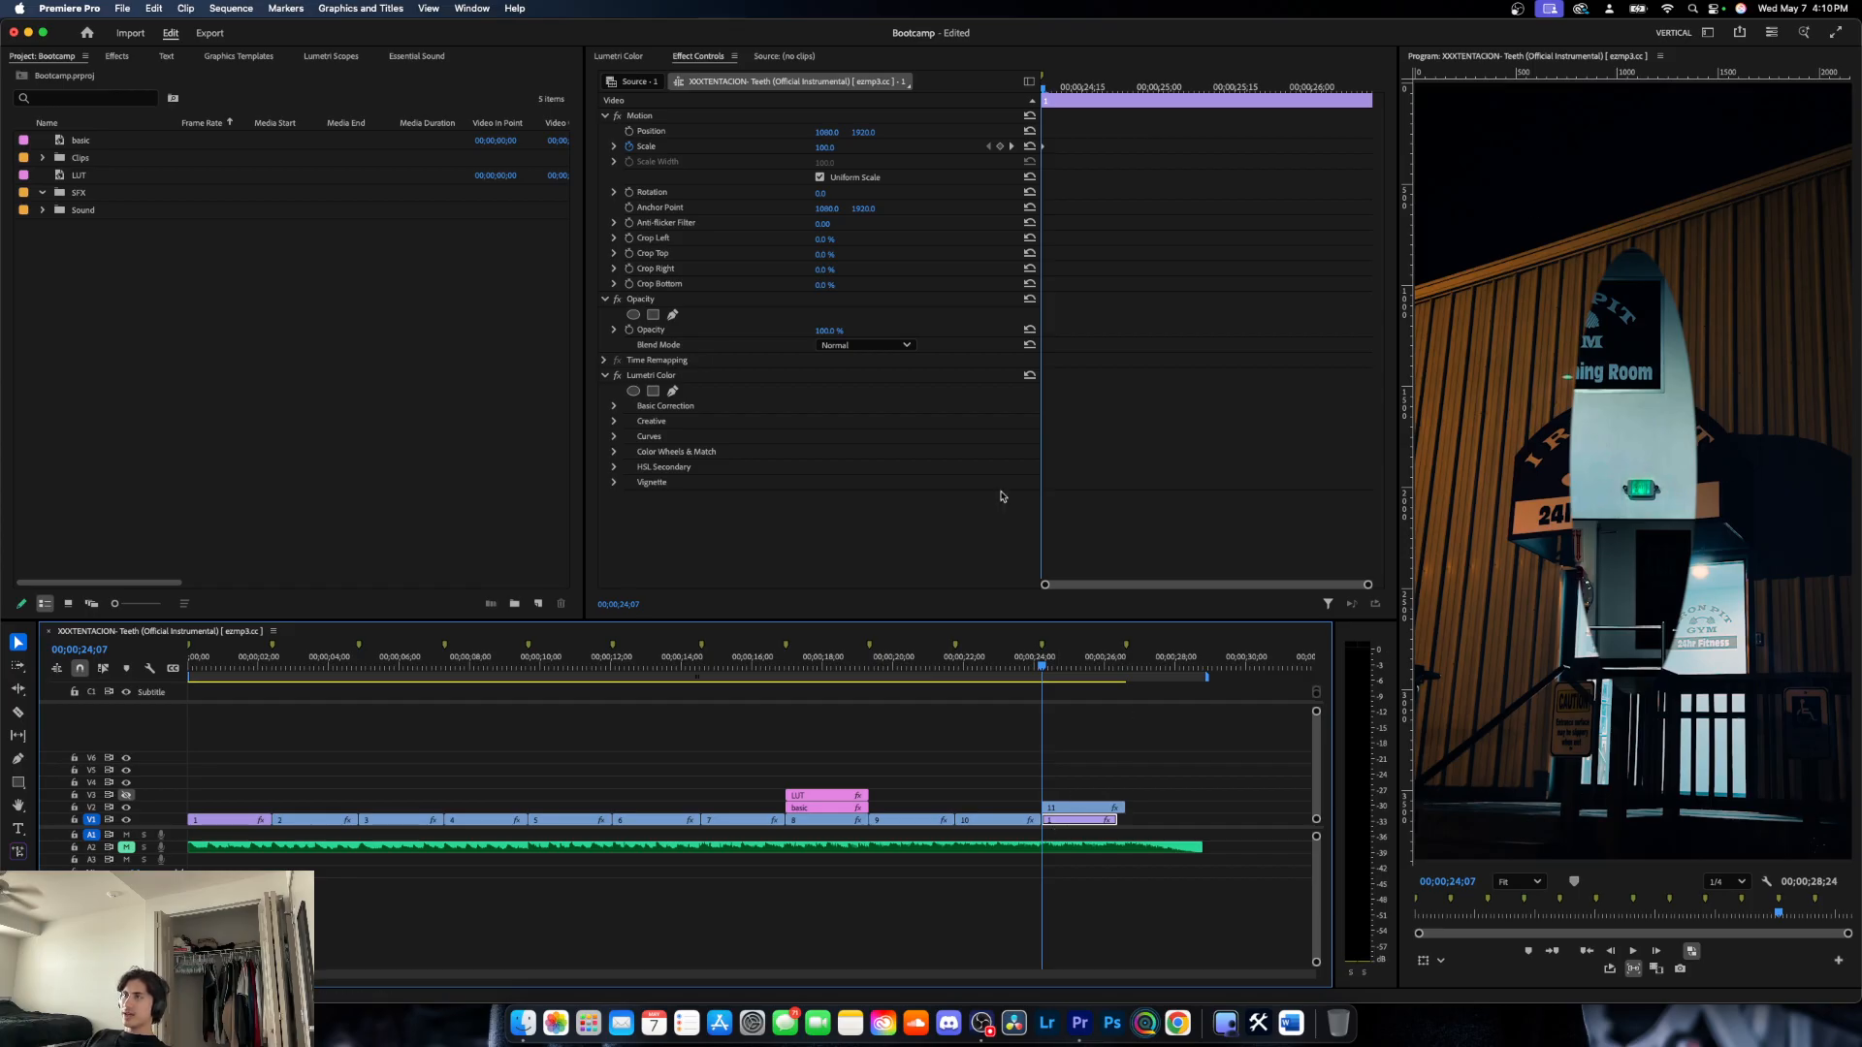
- Invert the ellipse opacity mask on clip 11
{"action": "left_click", "coordinate": [1071, 806]}
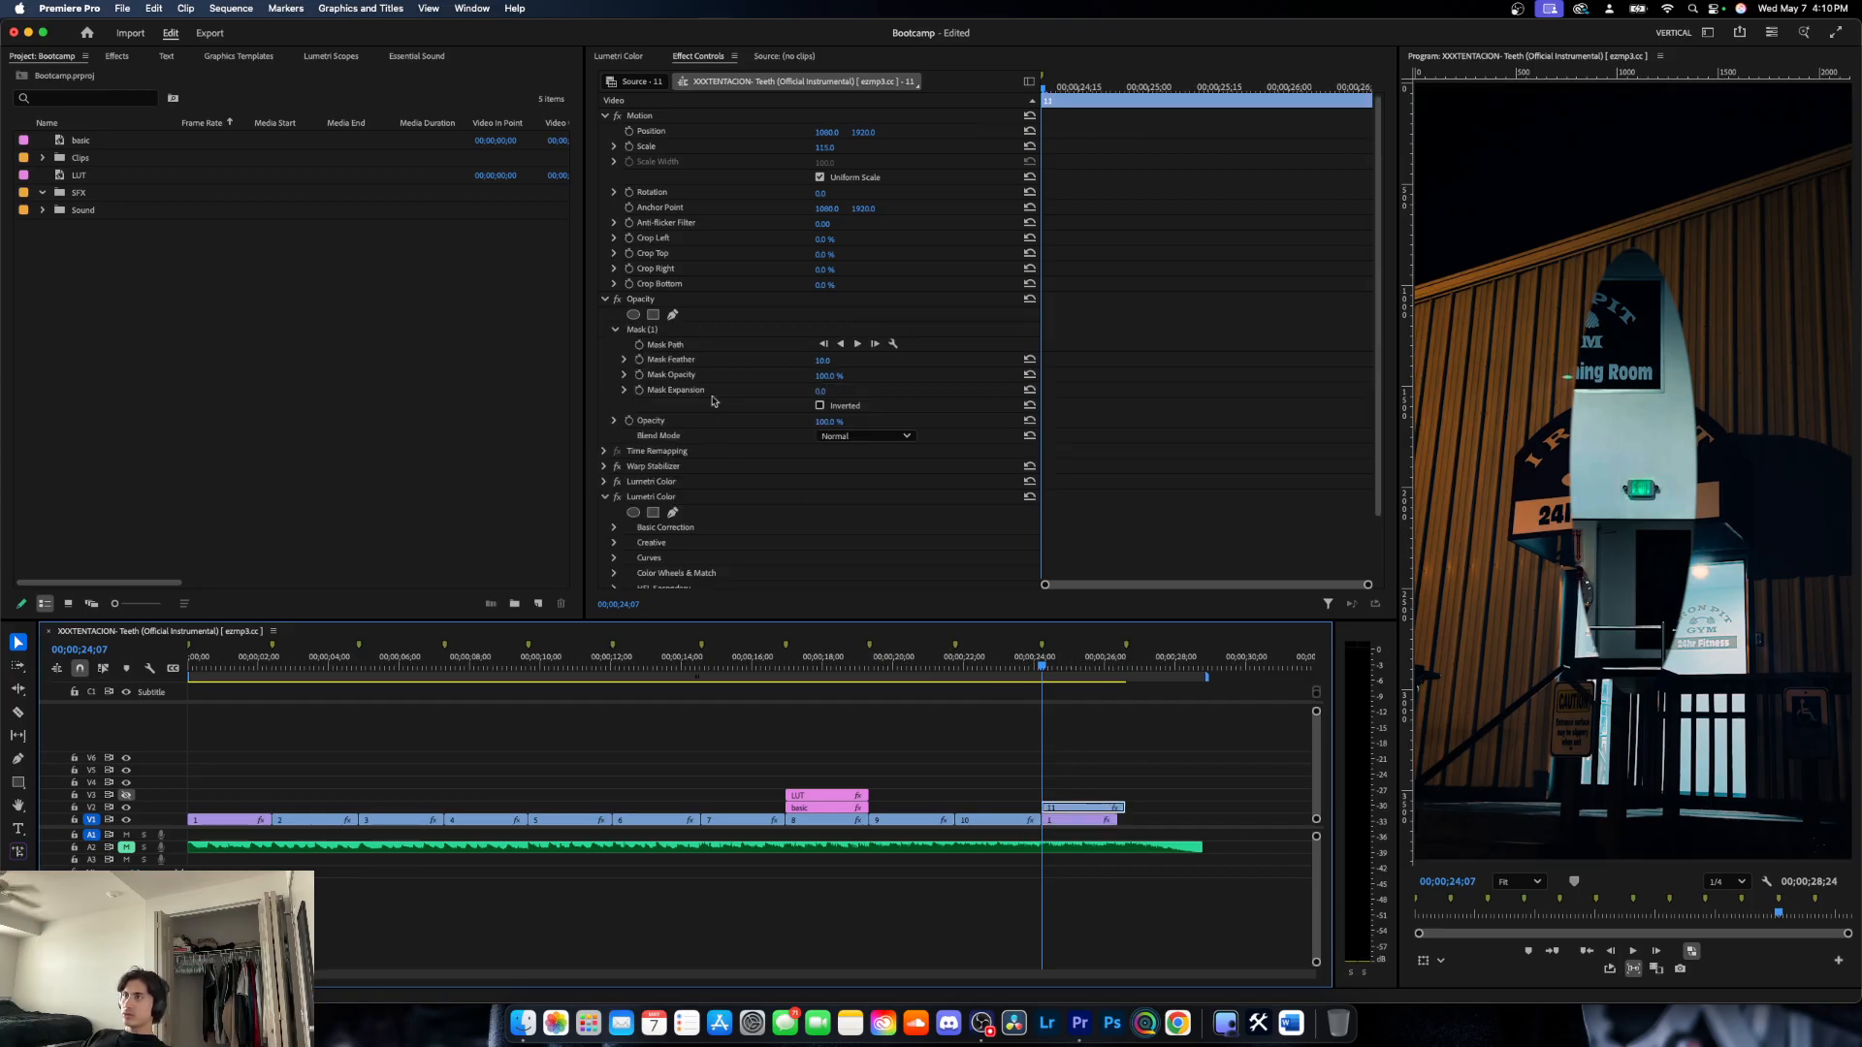
{"action": "left_click", "coordinate": [820, 405]}
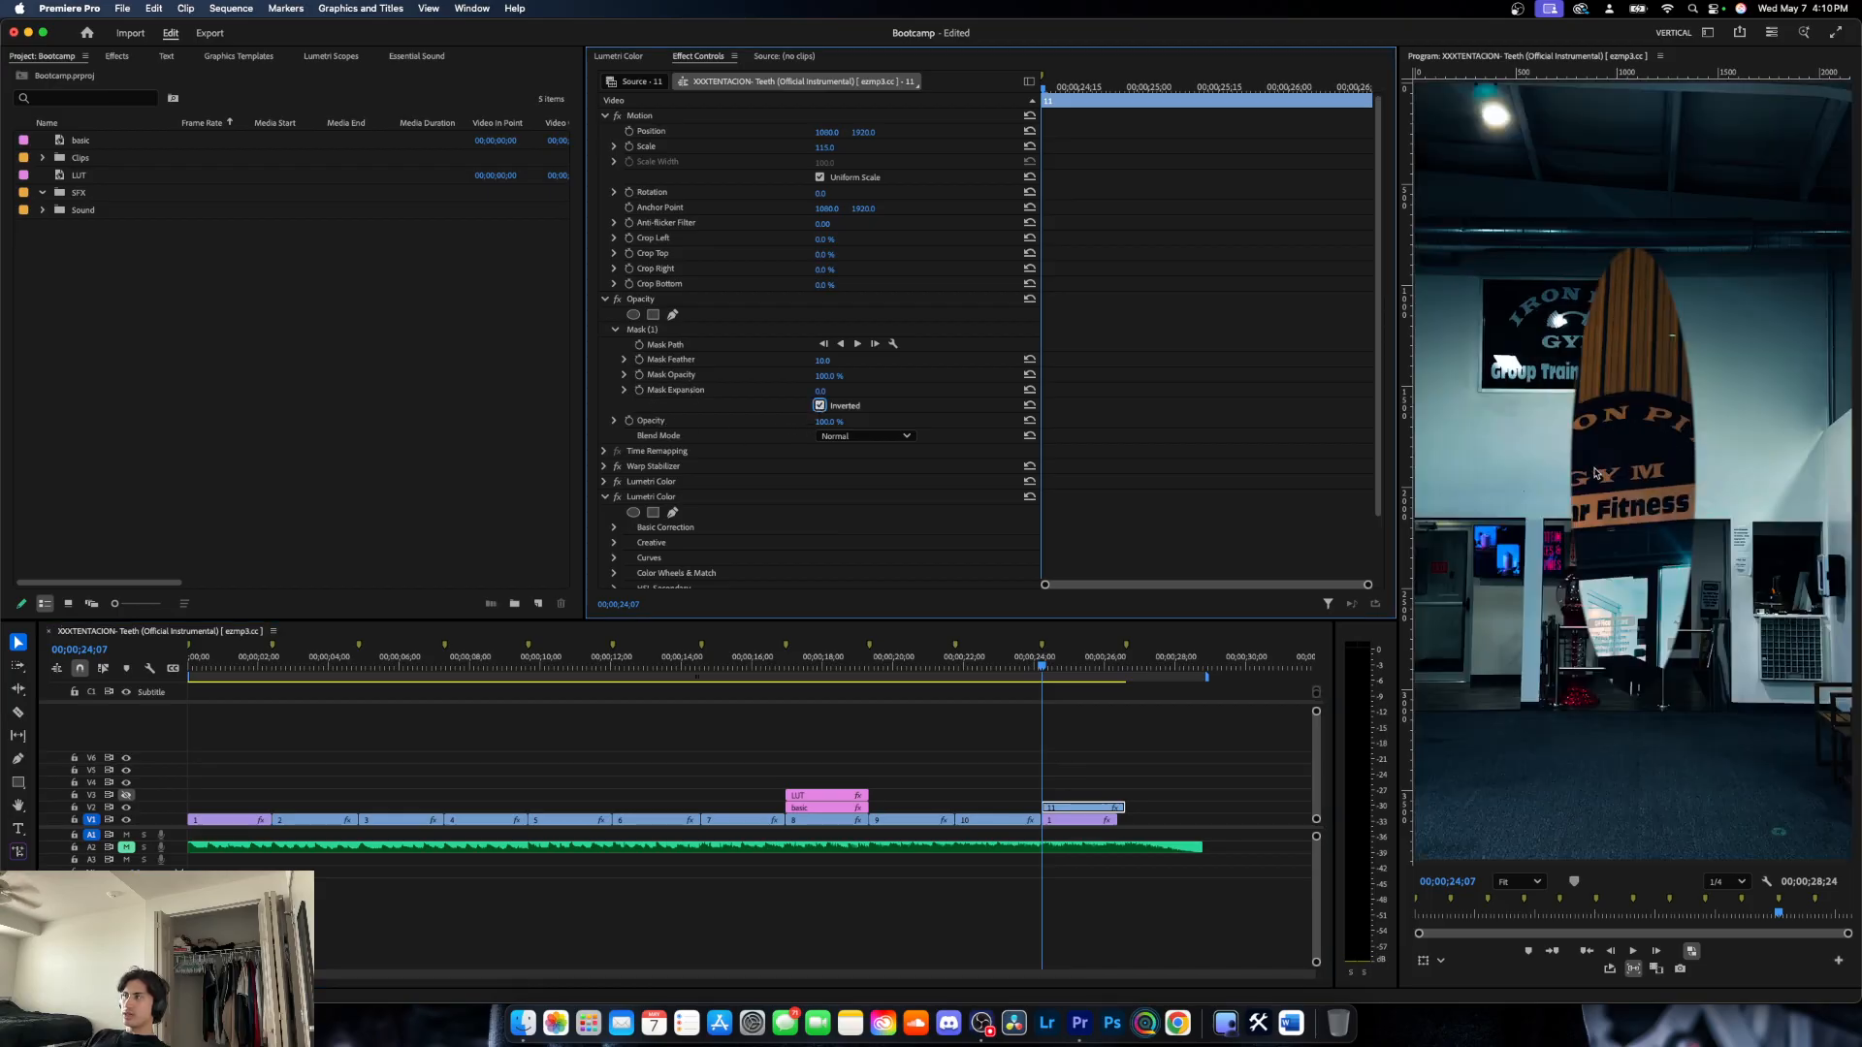
- Undo the mask inversion, ellipse mask and clip rearrangement, and reselect clip 11 on V1
{"action": "key", "text": "super+z"}
{"action": "key", "text": "super+z"}
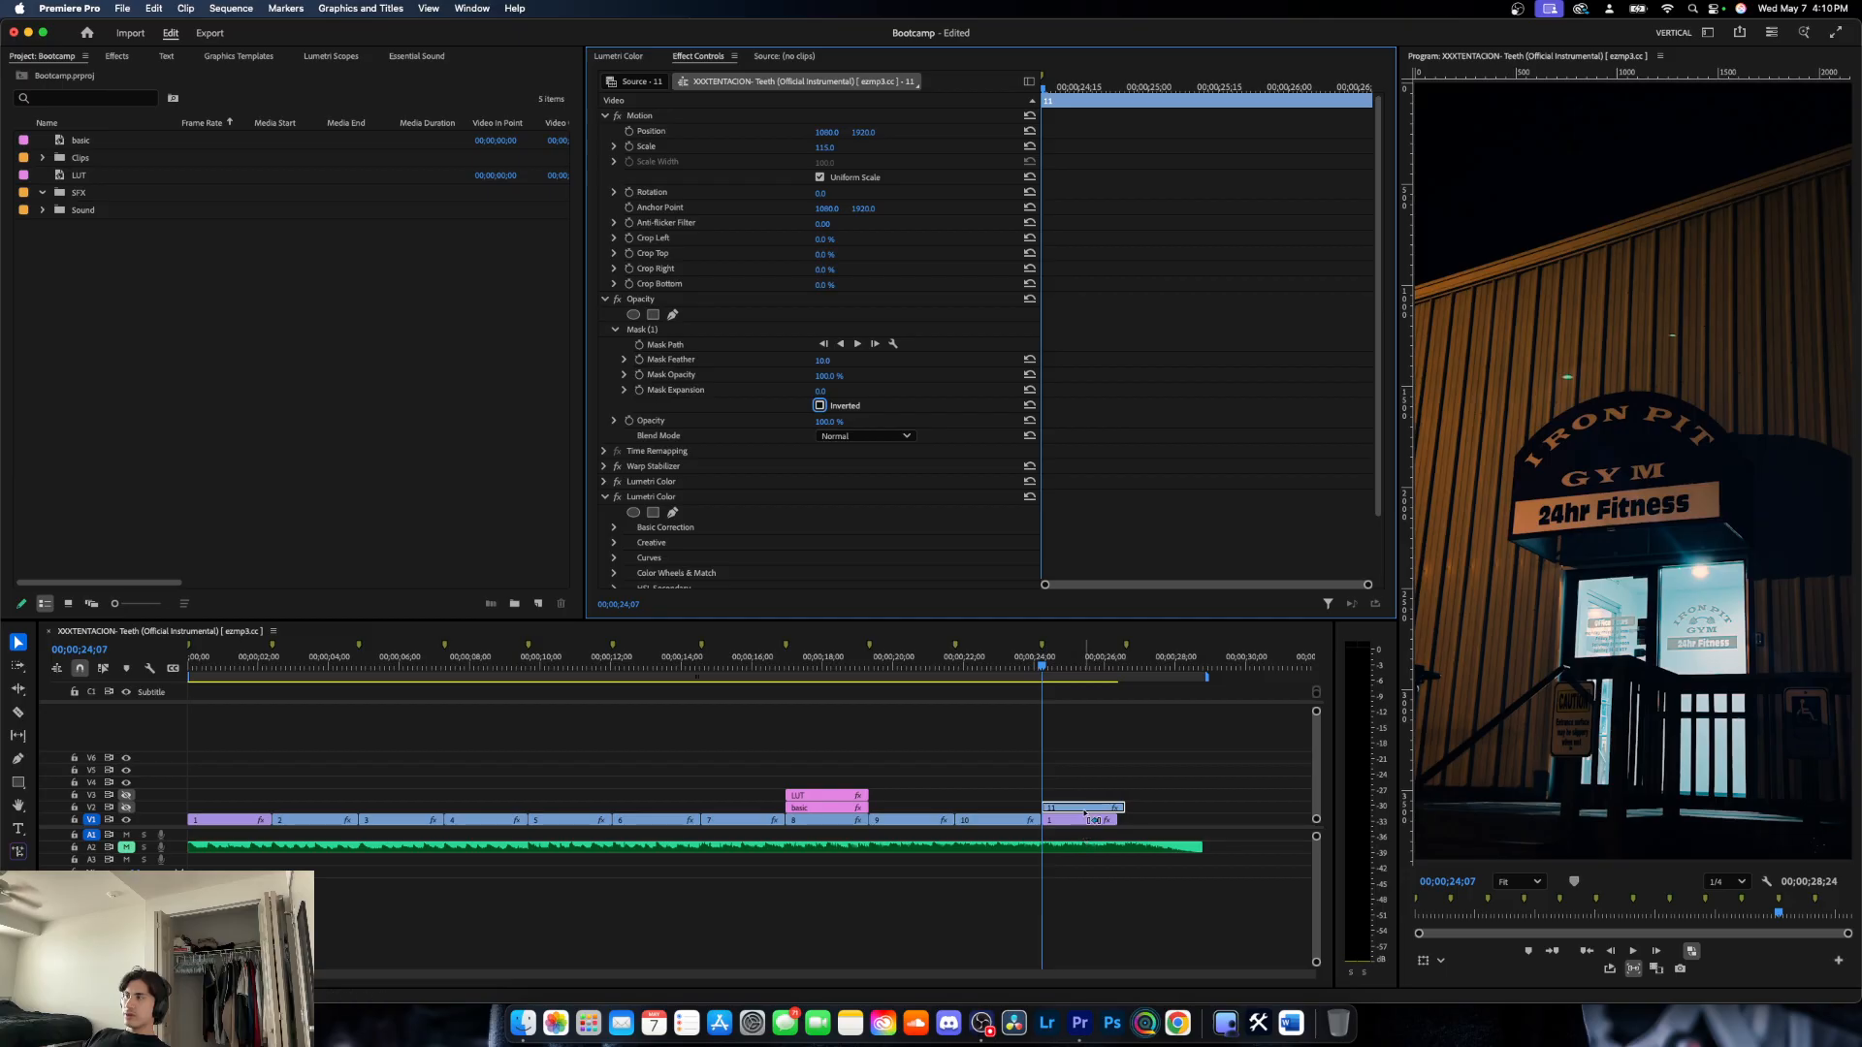
{"action": "left_click_drag", "start_coordinate": [1084, 813], "coordinate": [1089, 824]}
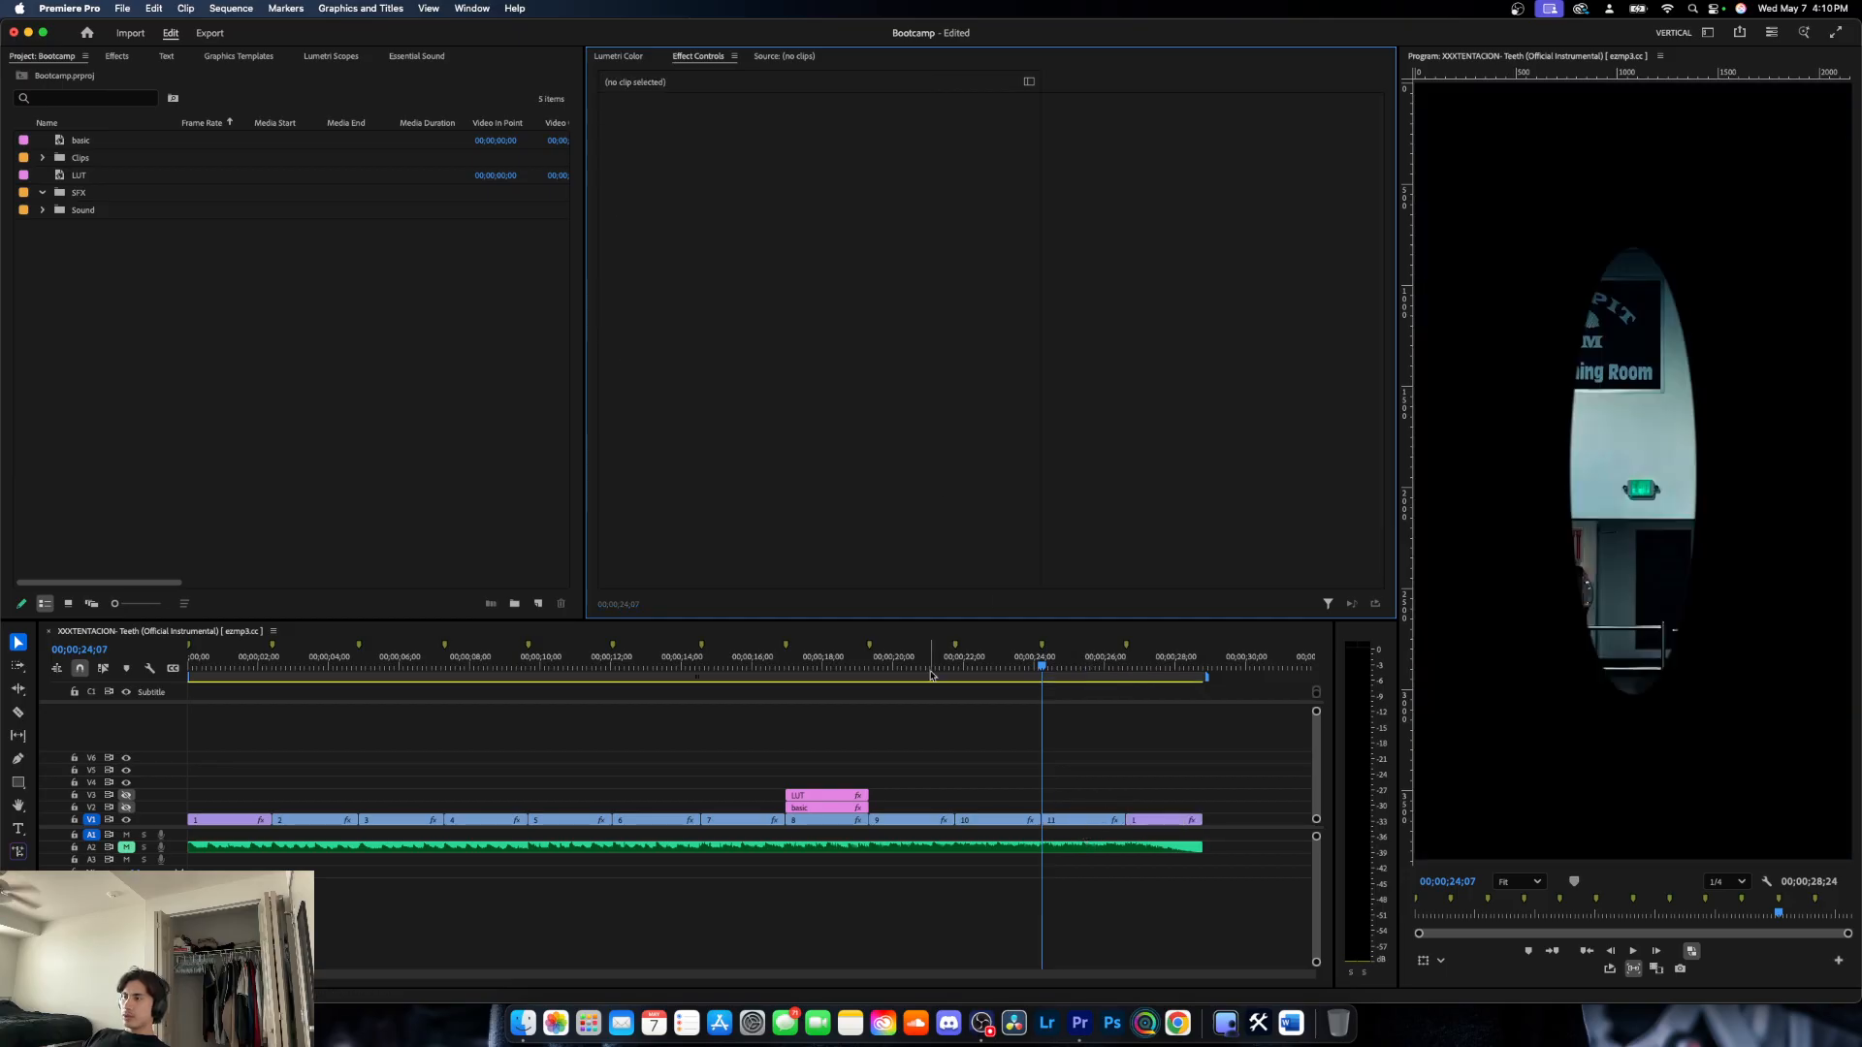
{"action": "left_click", "coordinate": [1079, 820]}
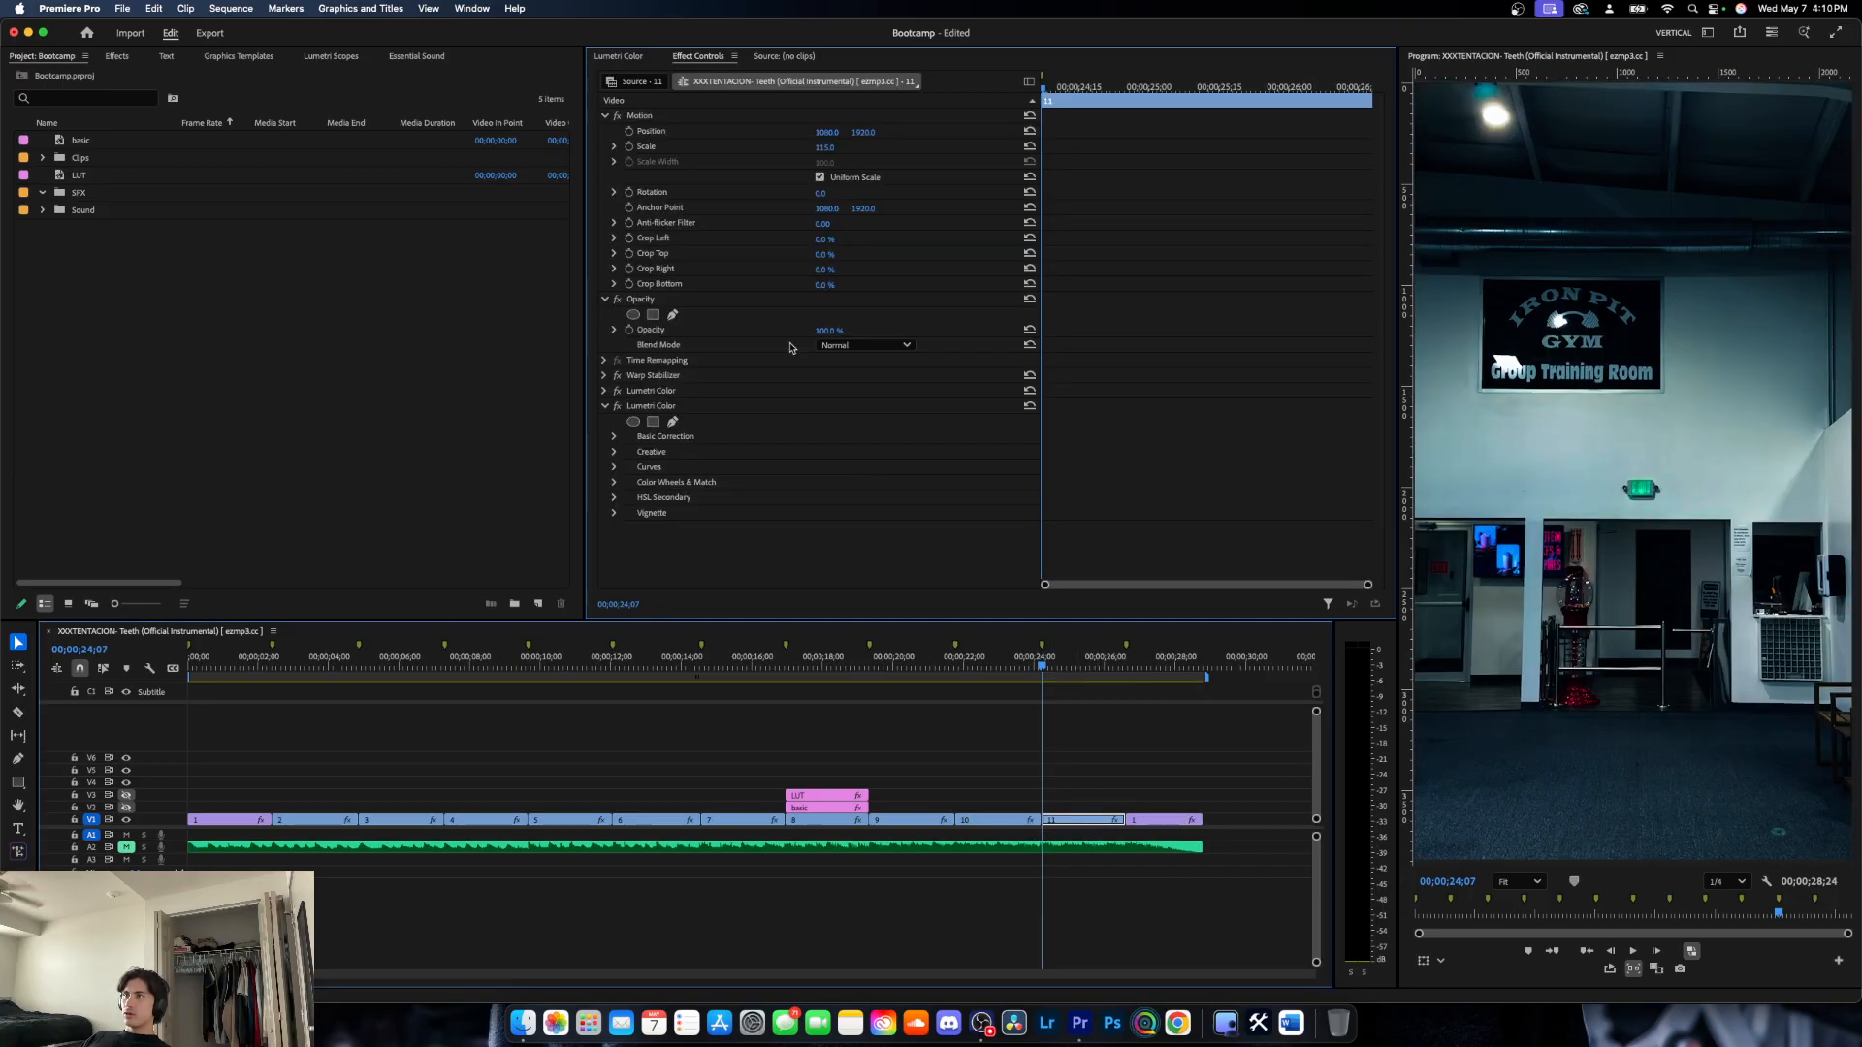
- Add an ellipse opacity mask to clip 11 and try adjusting its shape through its edge points
{"action": "left_click", "coordinate": [633, 314]}
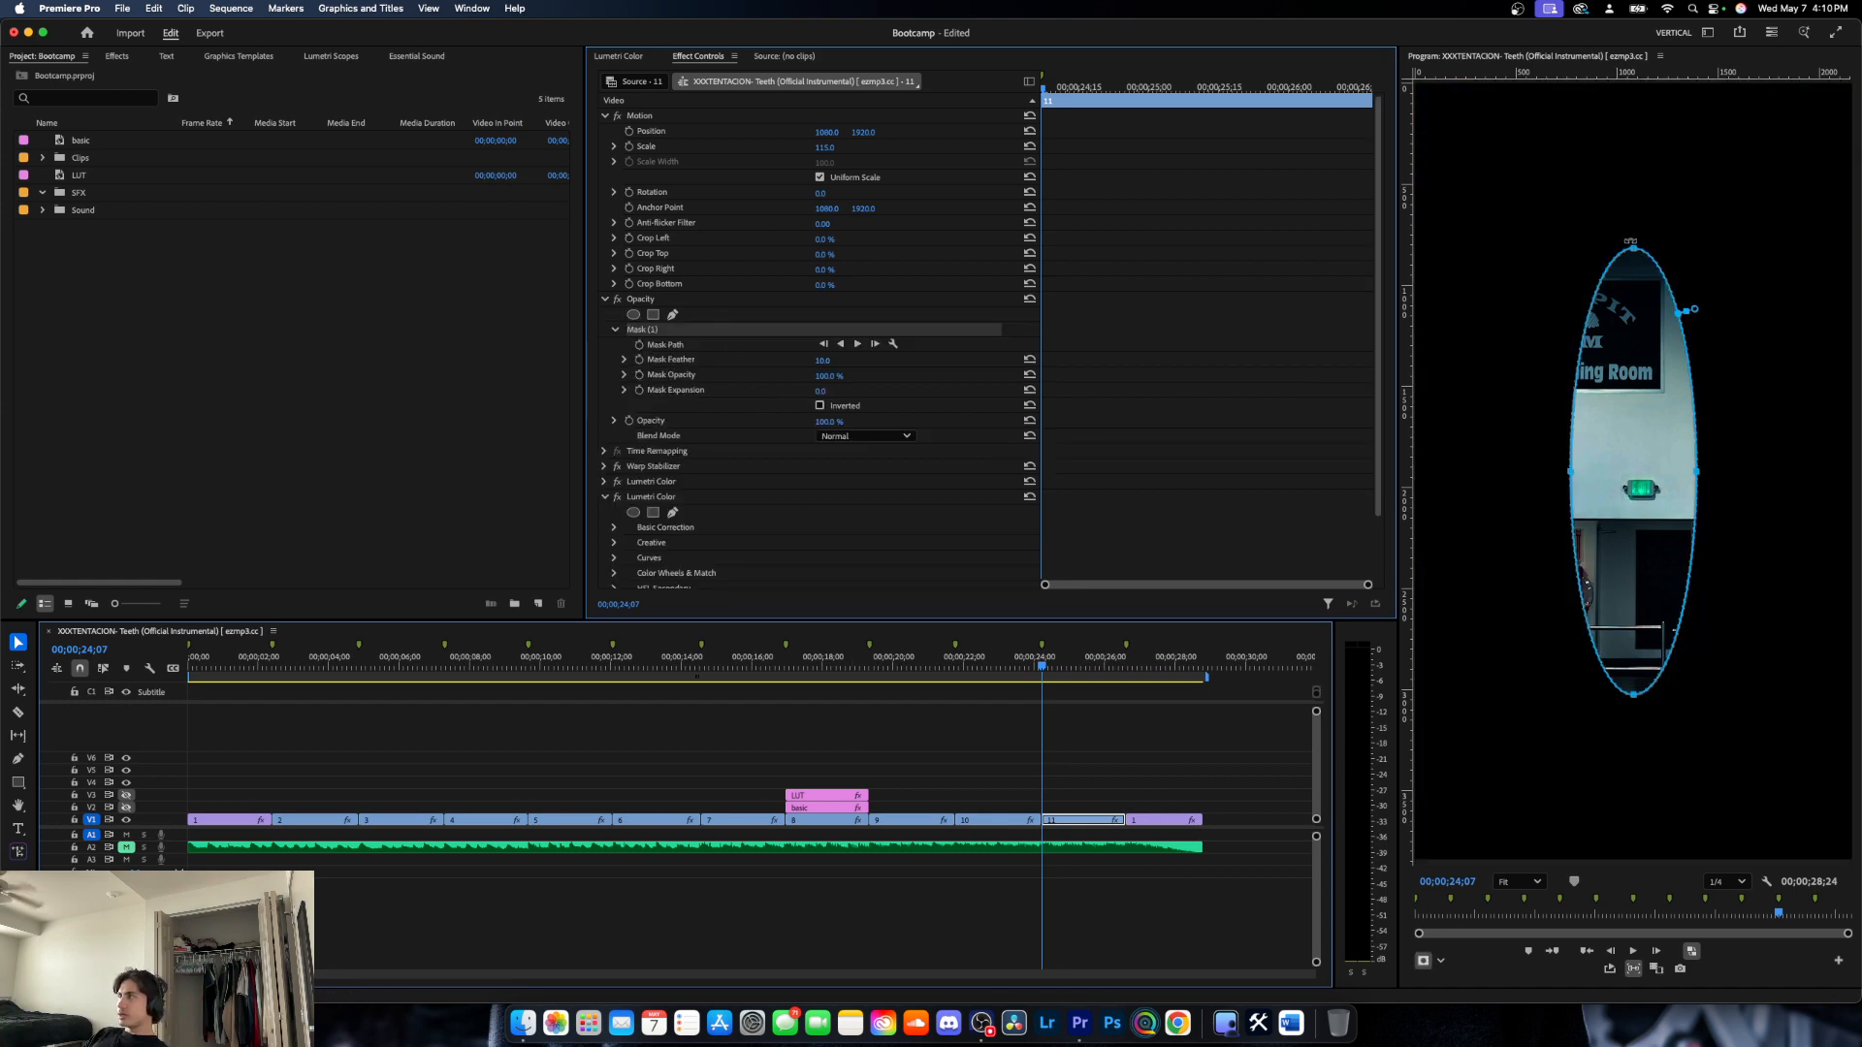
{"action": "left_click_drag", "start_coordinate": [1630, 241], "coordinate": [1668, 254]}
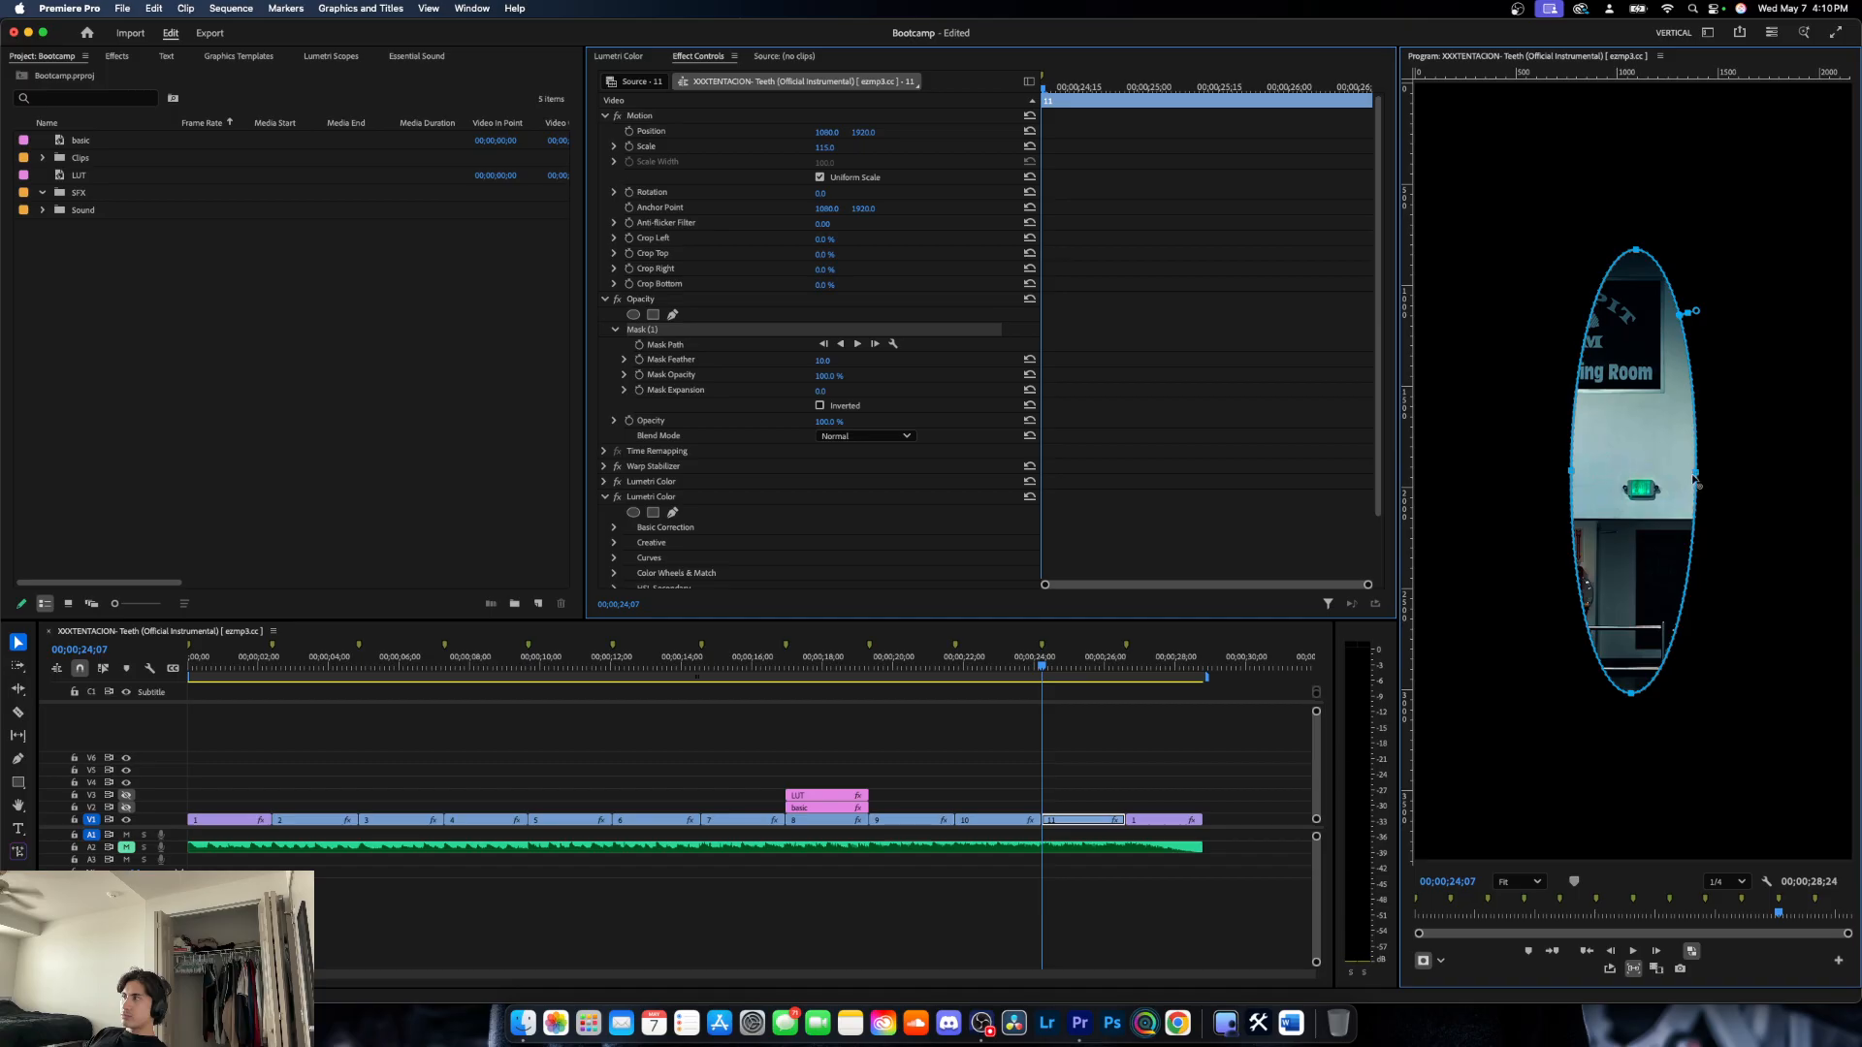
{"action": "mouse_move", "coordinate": [1696, 477]}
{"action": "left_mouse_down"}
{"action": "mouse_move", "coordinate": [1809, 474]}
{"action": "mouse_move", "coordinate": [1723, 477]}
{"action": "left_mouse_up"}
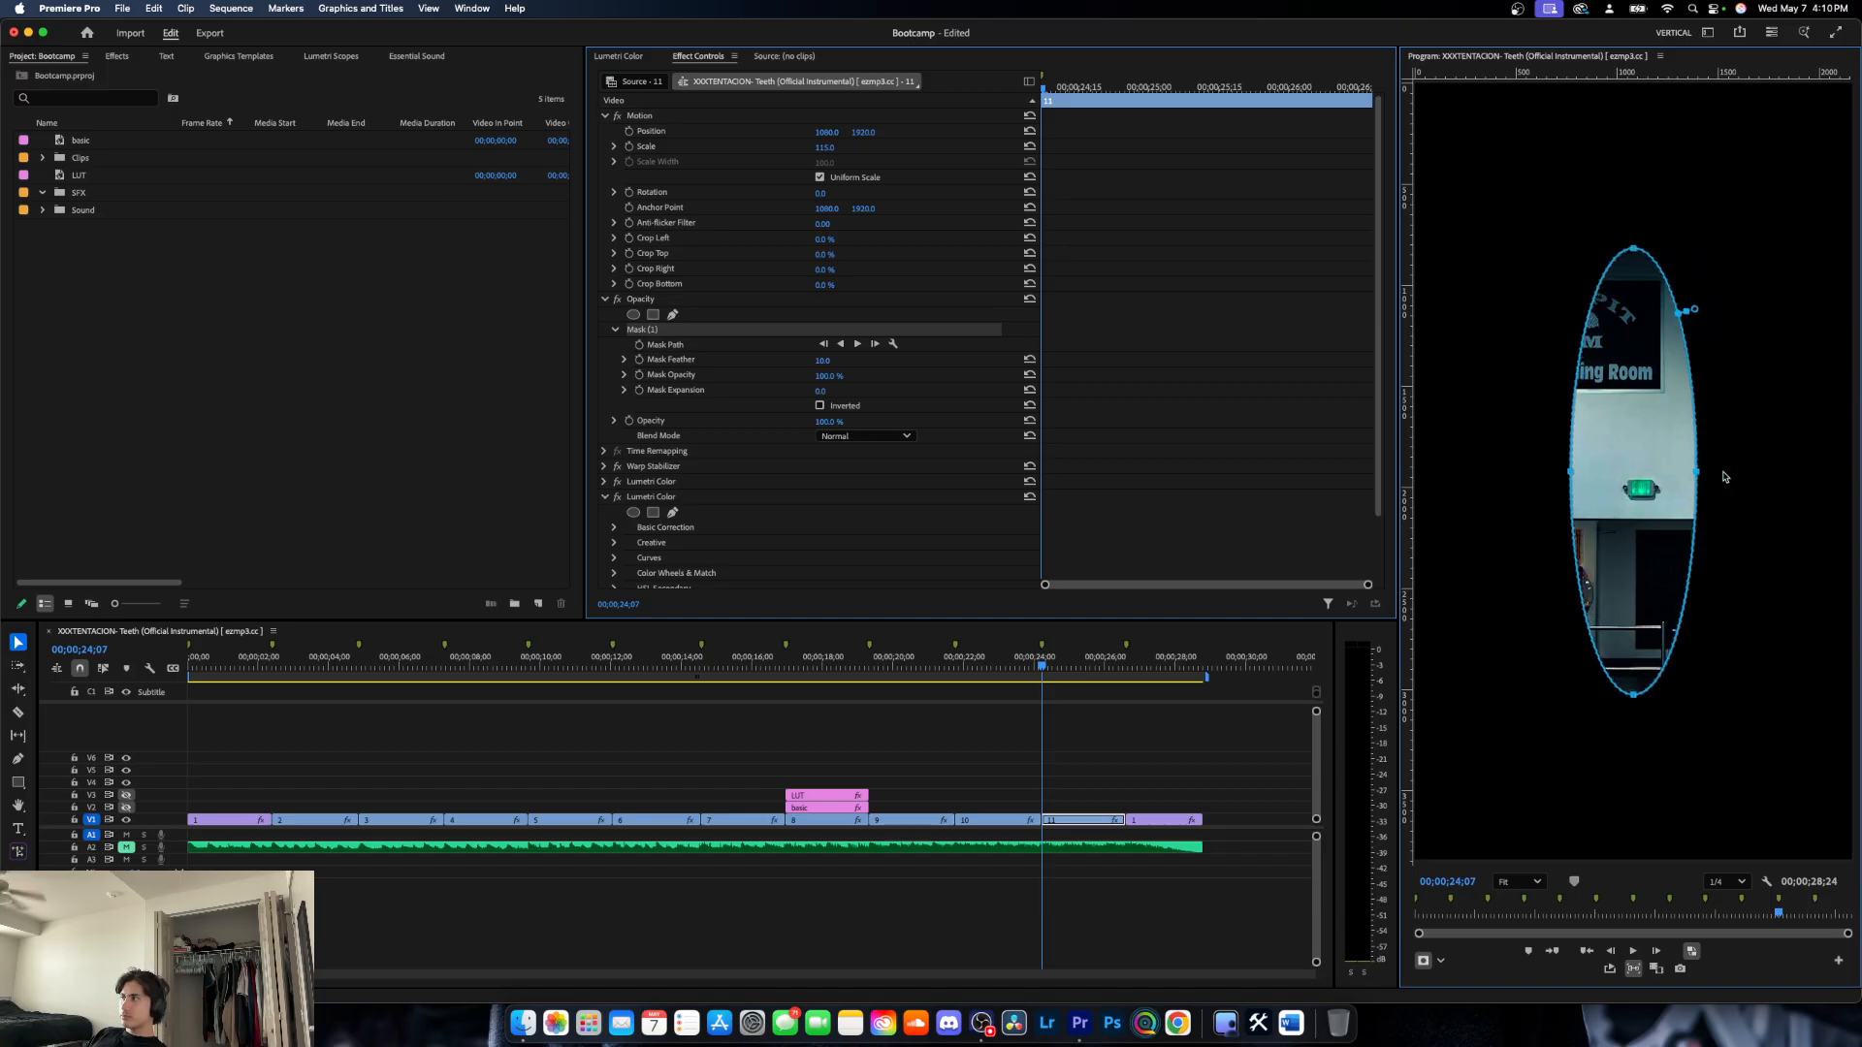
- Replace the ellipse mask on clip 11 with a rectangle opacity mask, enlarge it and rotate it counterclockwise
{"action": "key", "text": "Delete"}
{"action": "left_click", "coordinate": [653, 315]}
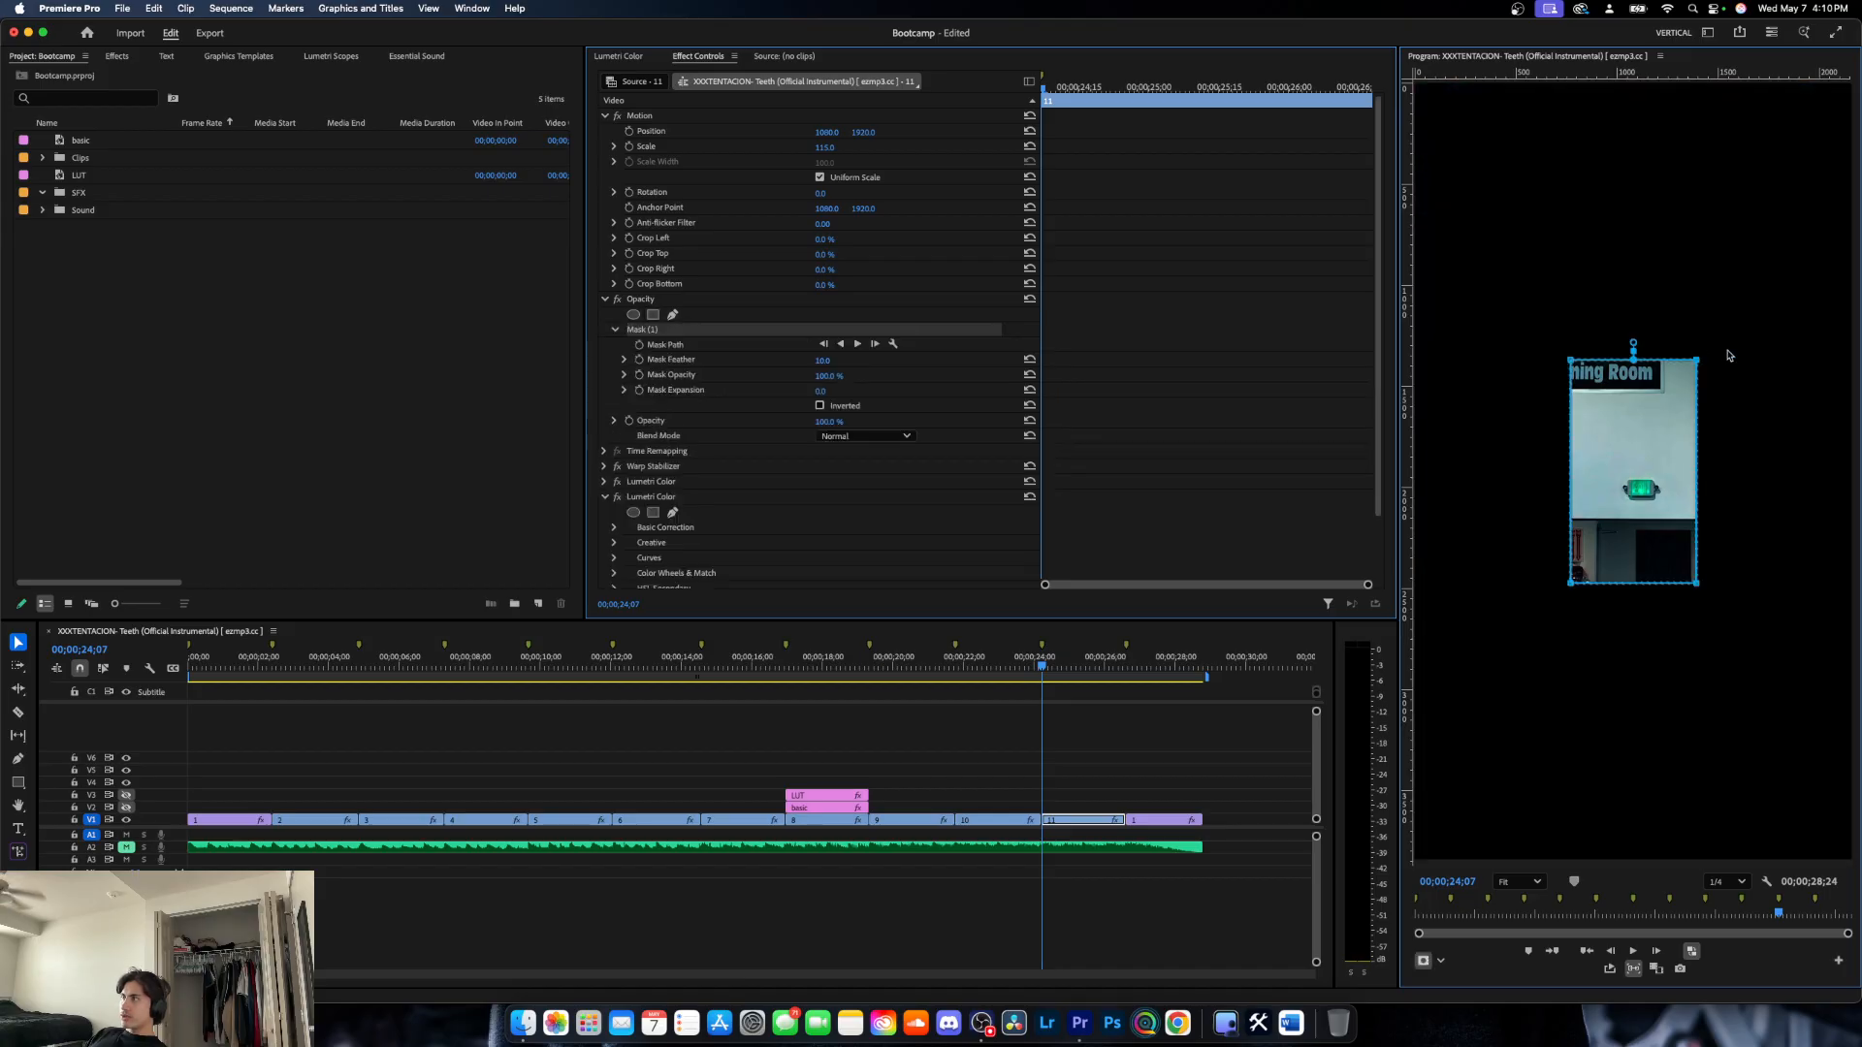
{"action": "left_click_drag", "start_coordinate": [1707, 352], "coordinate": [1746, 318]}
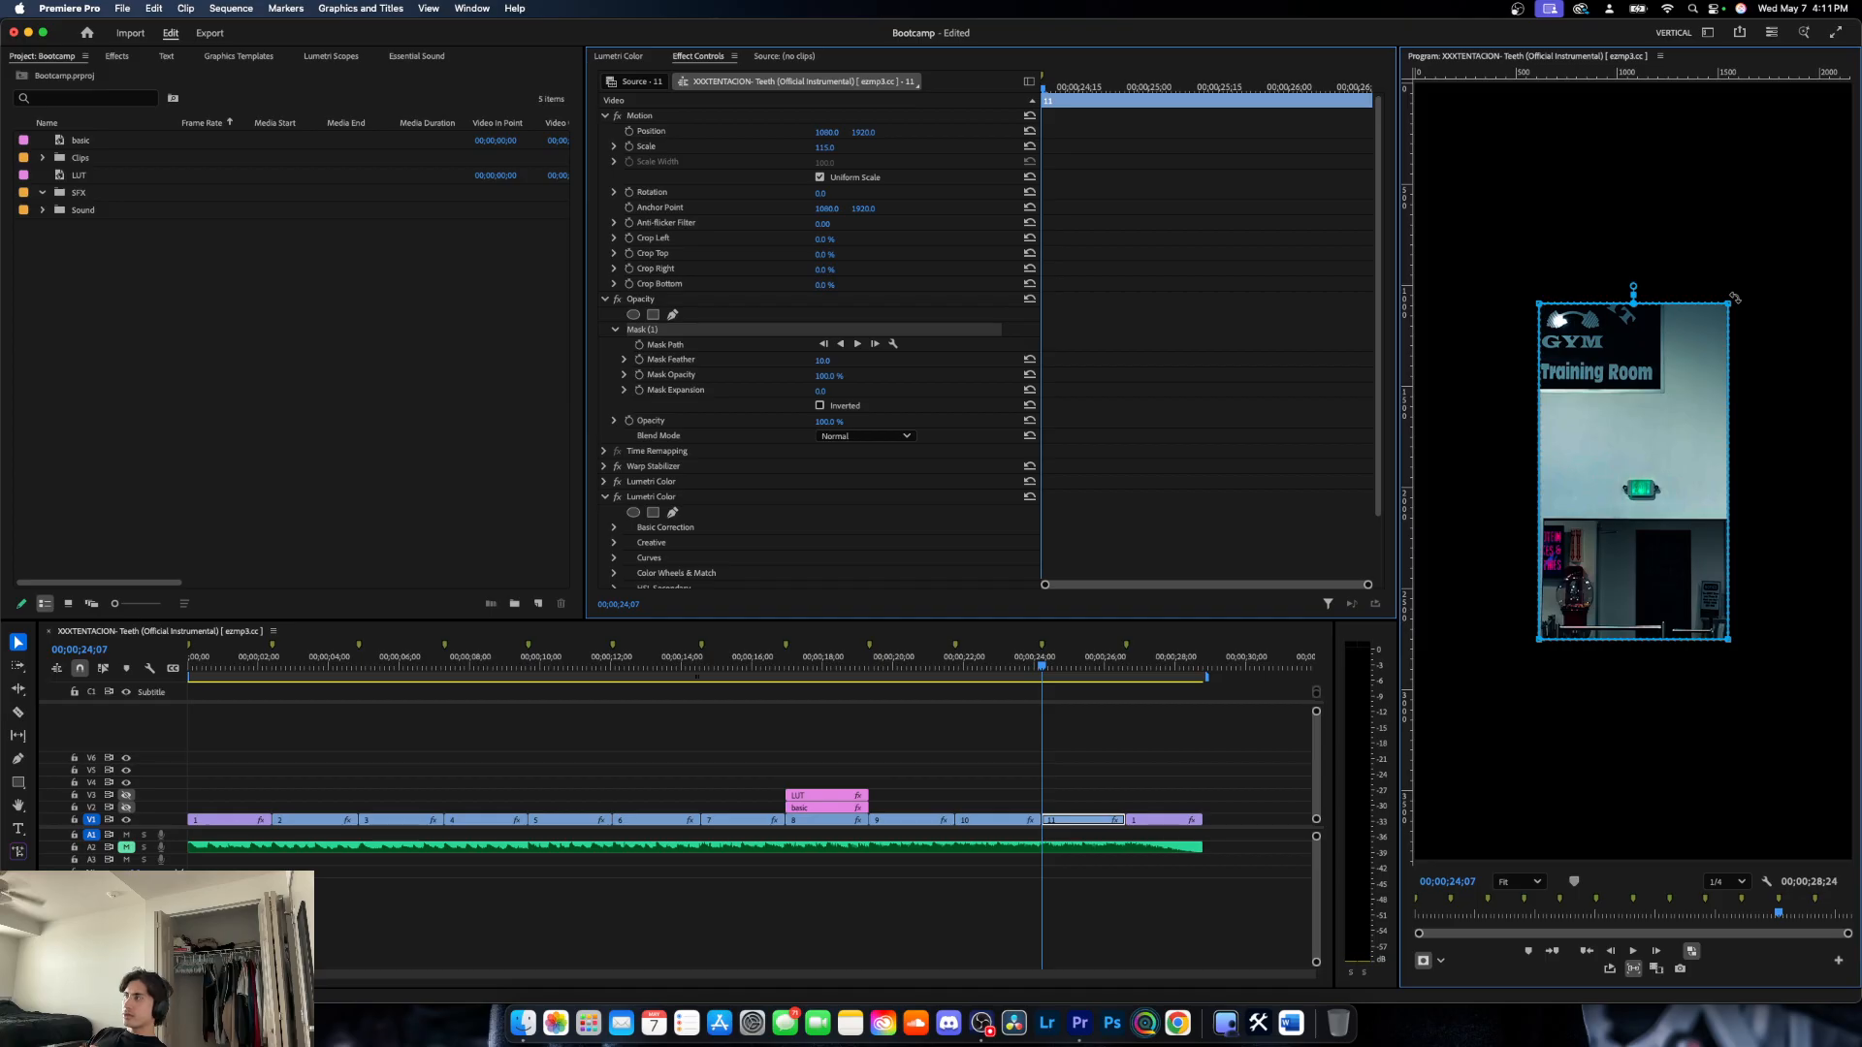
{"action": "left_click_drag", "start_coordinate": [1735, 298], "coordinate": [1576, 386]}
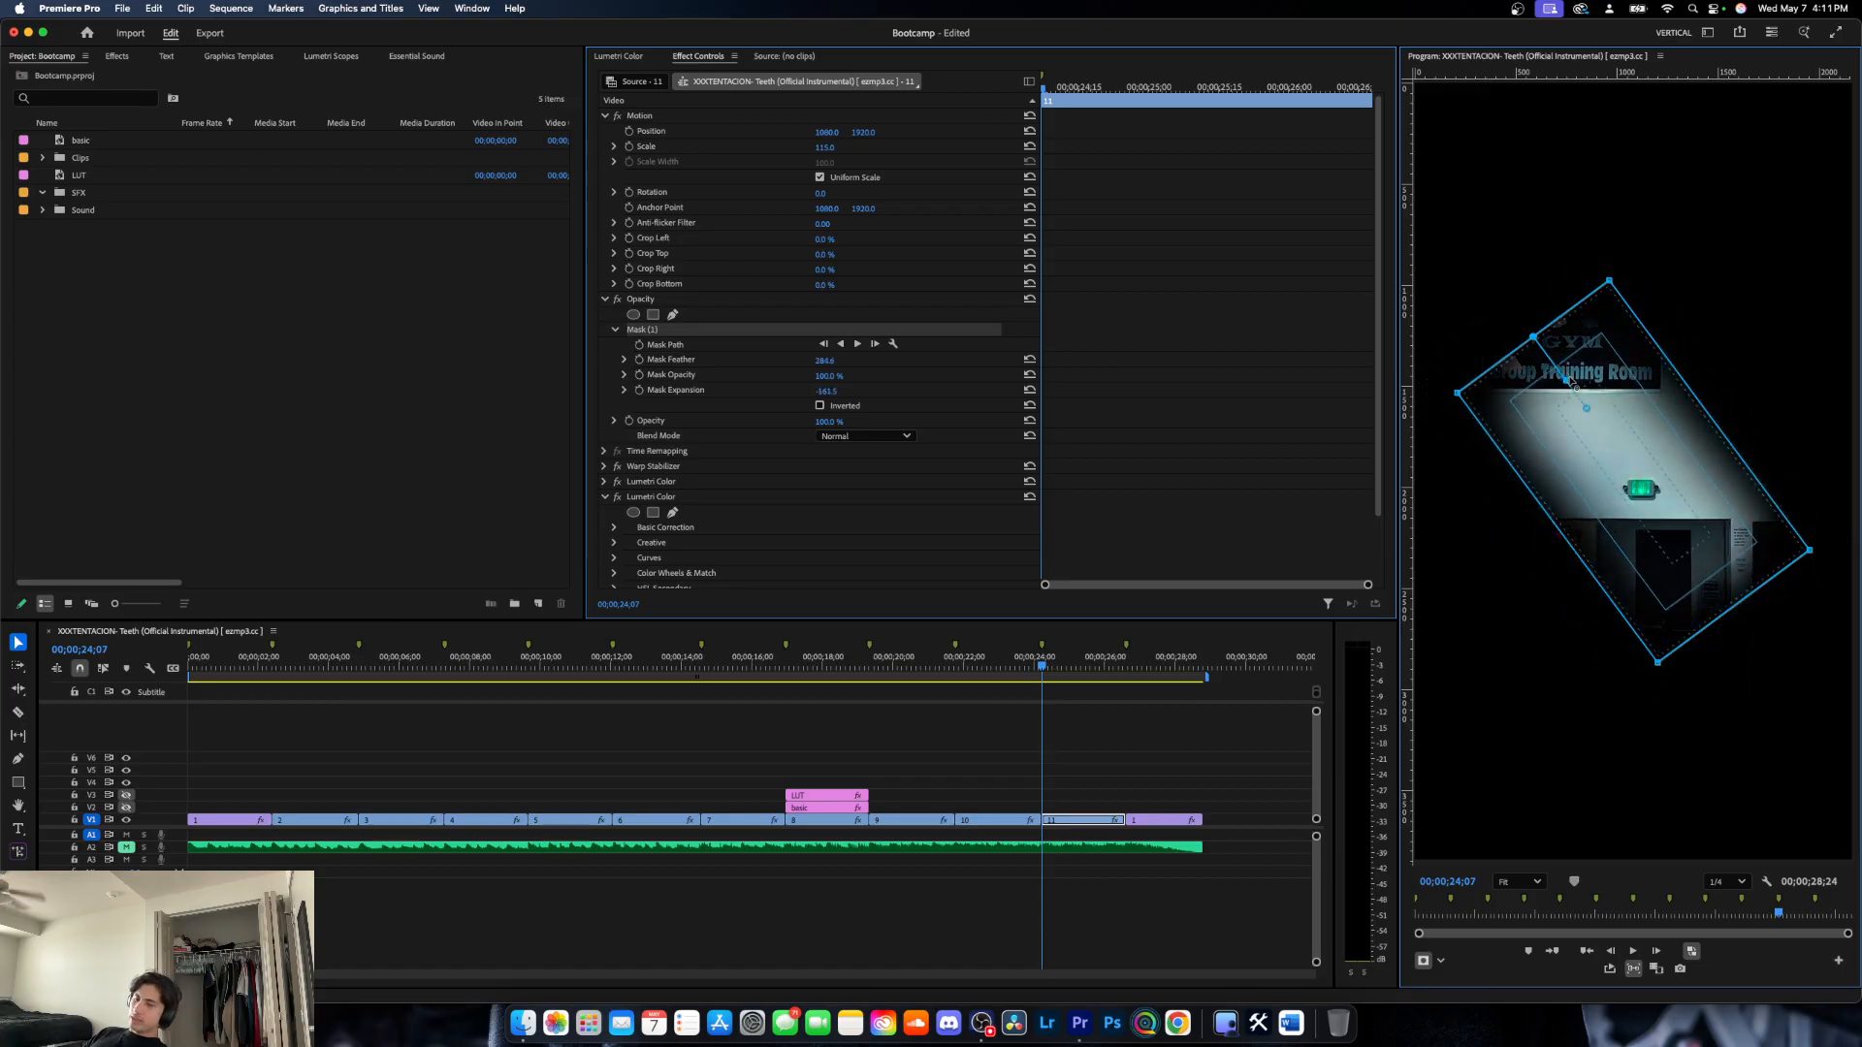
- Undo the feather, expansion, rotation and resizing of the rectangle mask, and the mask itself
{"action": "key", "text": "super+z"}
{"action": "key", "text": "super+z"}
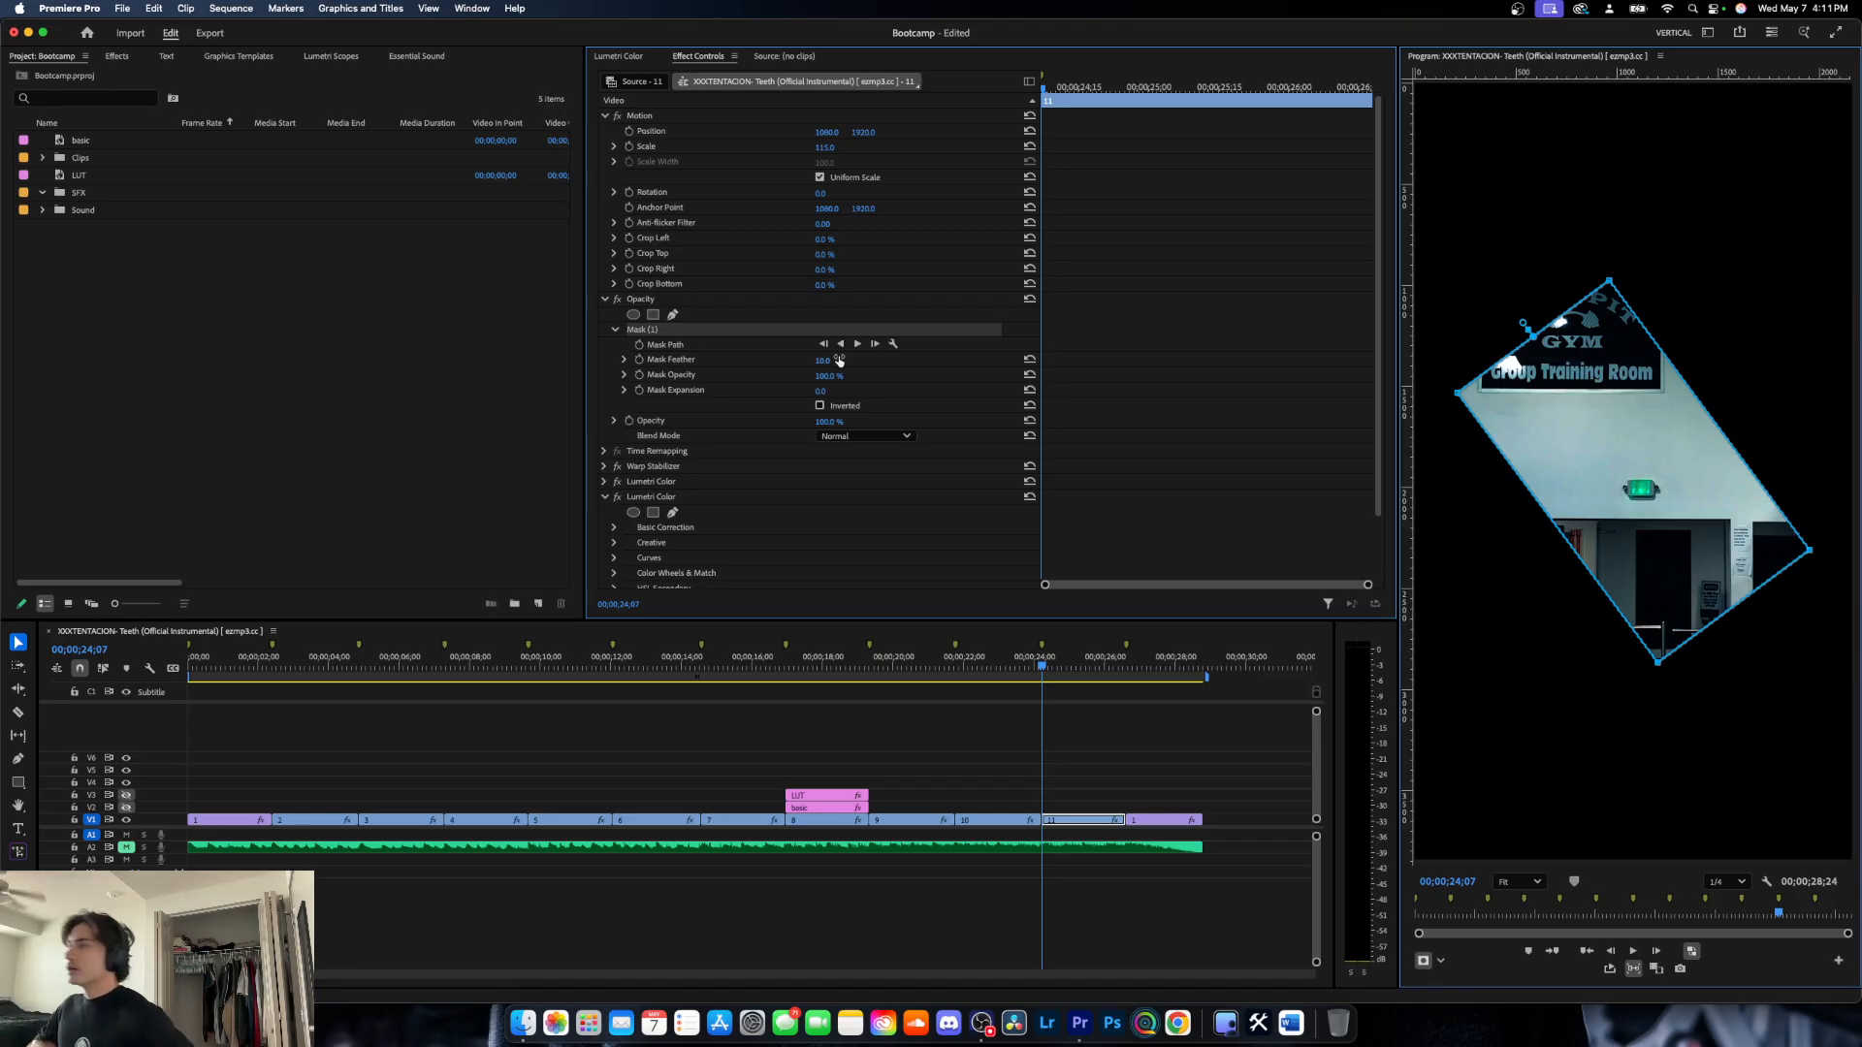
{"action": "key", "text": "super+z"}
{"action": "key", "text": "super+z"}
{"action": "key", "text": "super+z"}
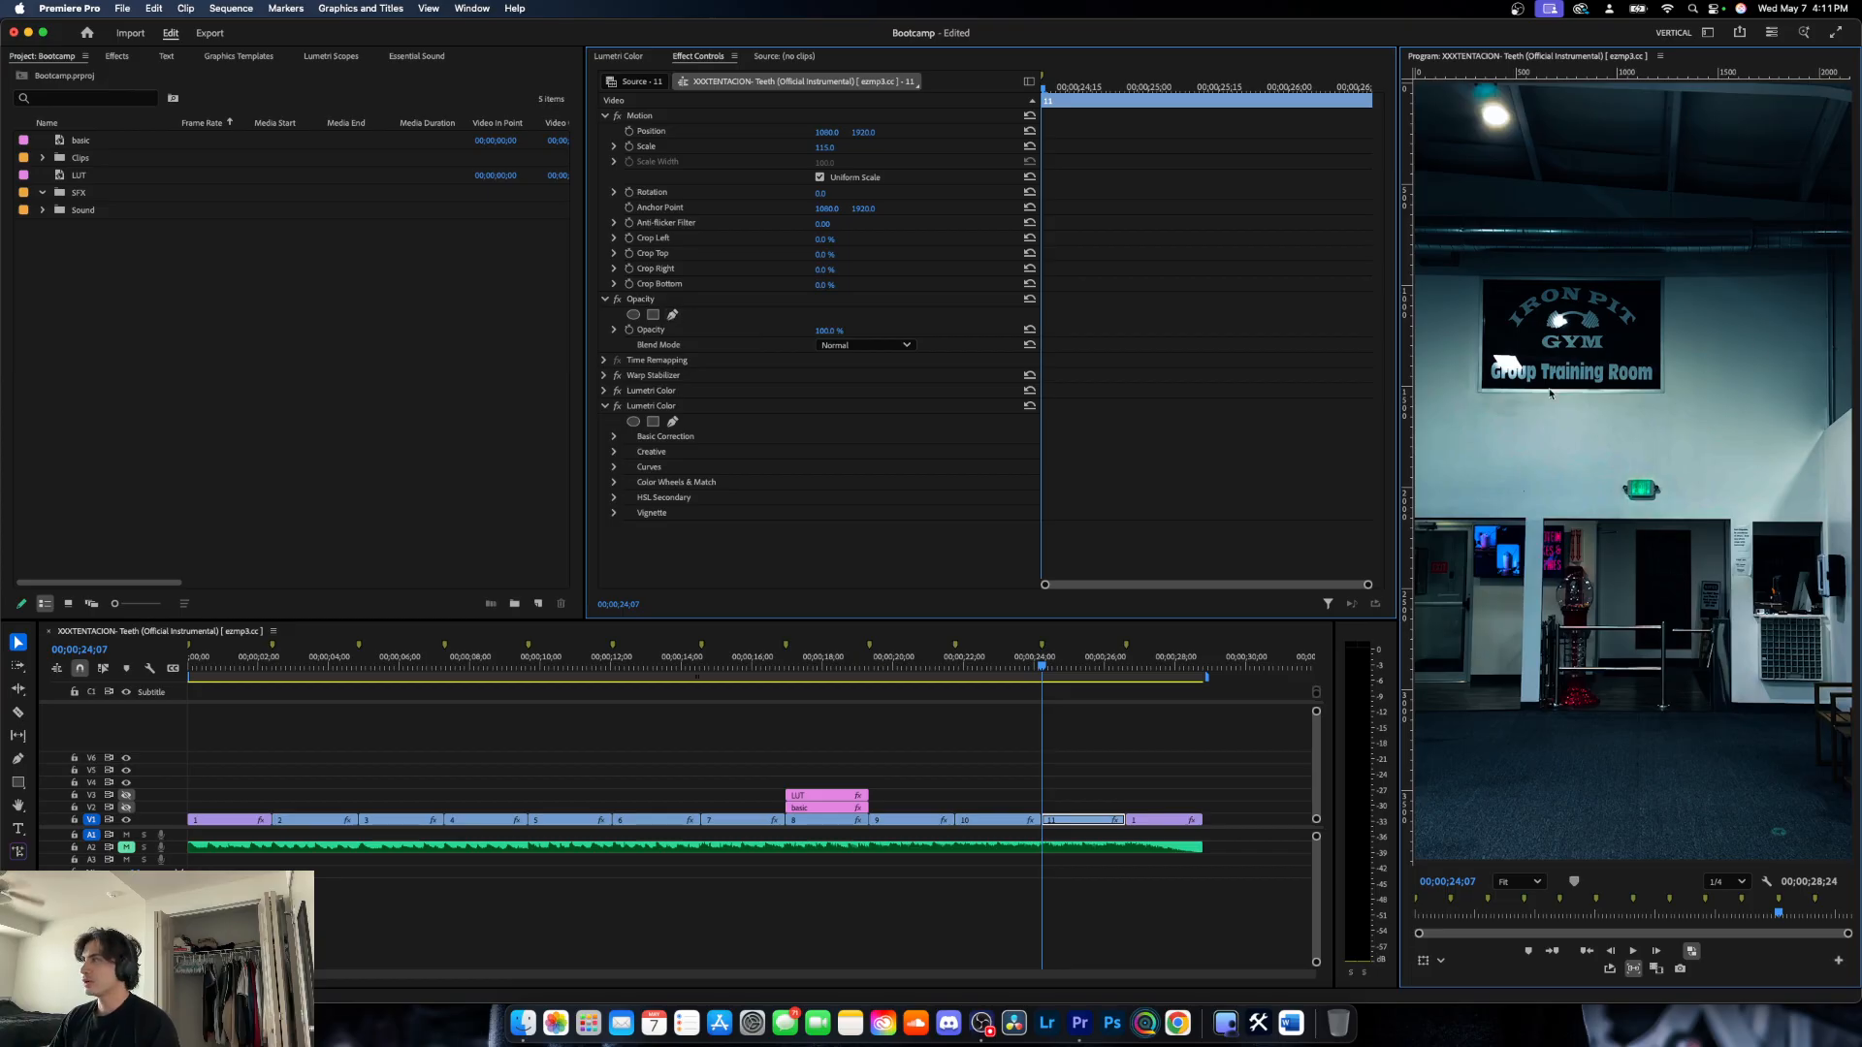
{"action": "scroll", "coordinate": [1551, 260], "scroll_direction": "up", "scroll_amount": 3}
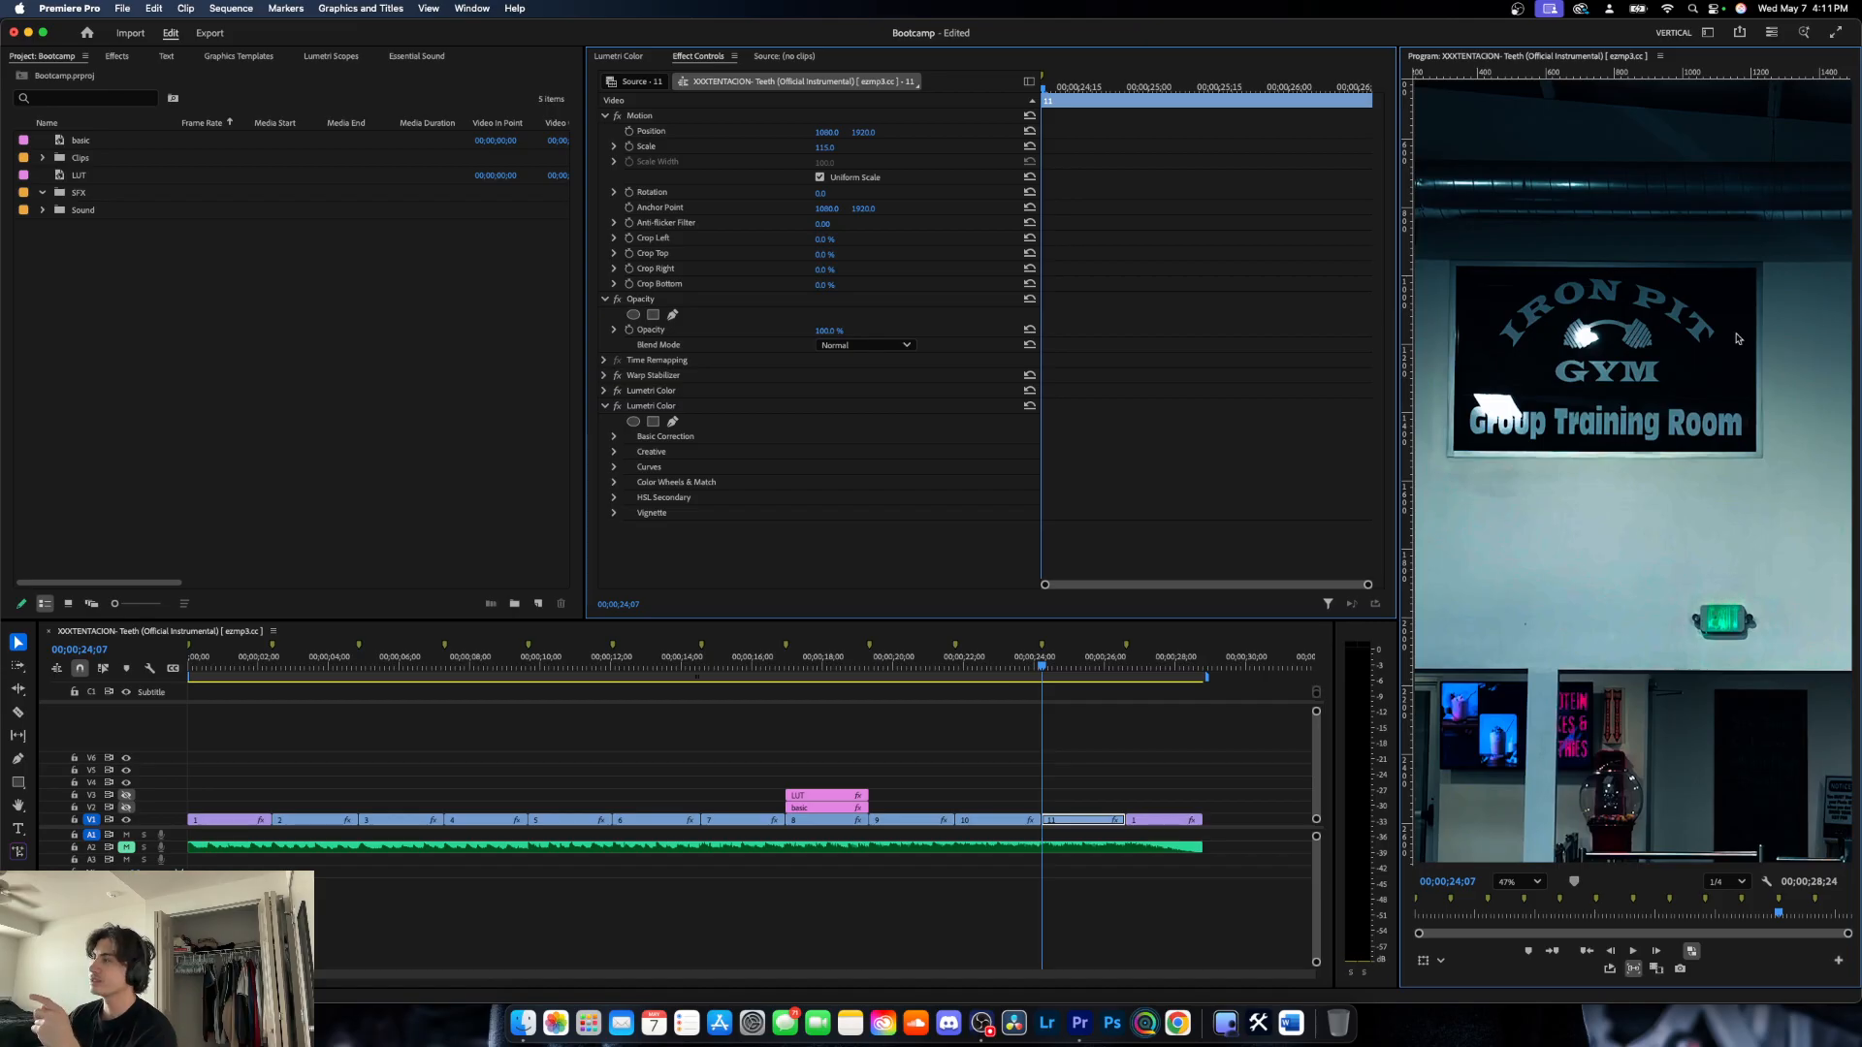
{"action": "scroll", "coordinate": [1660, 575], "scroll_direction": "down", "scroll_amount": 2}
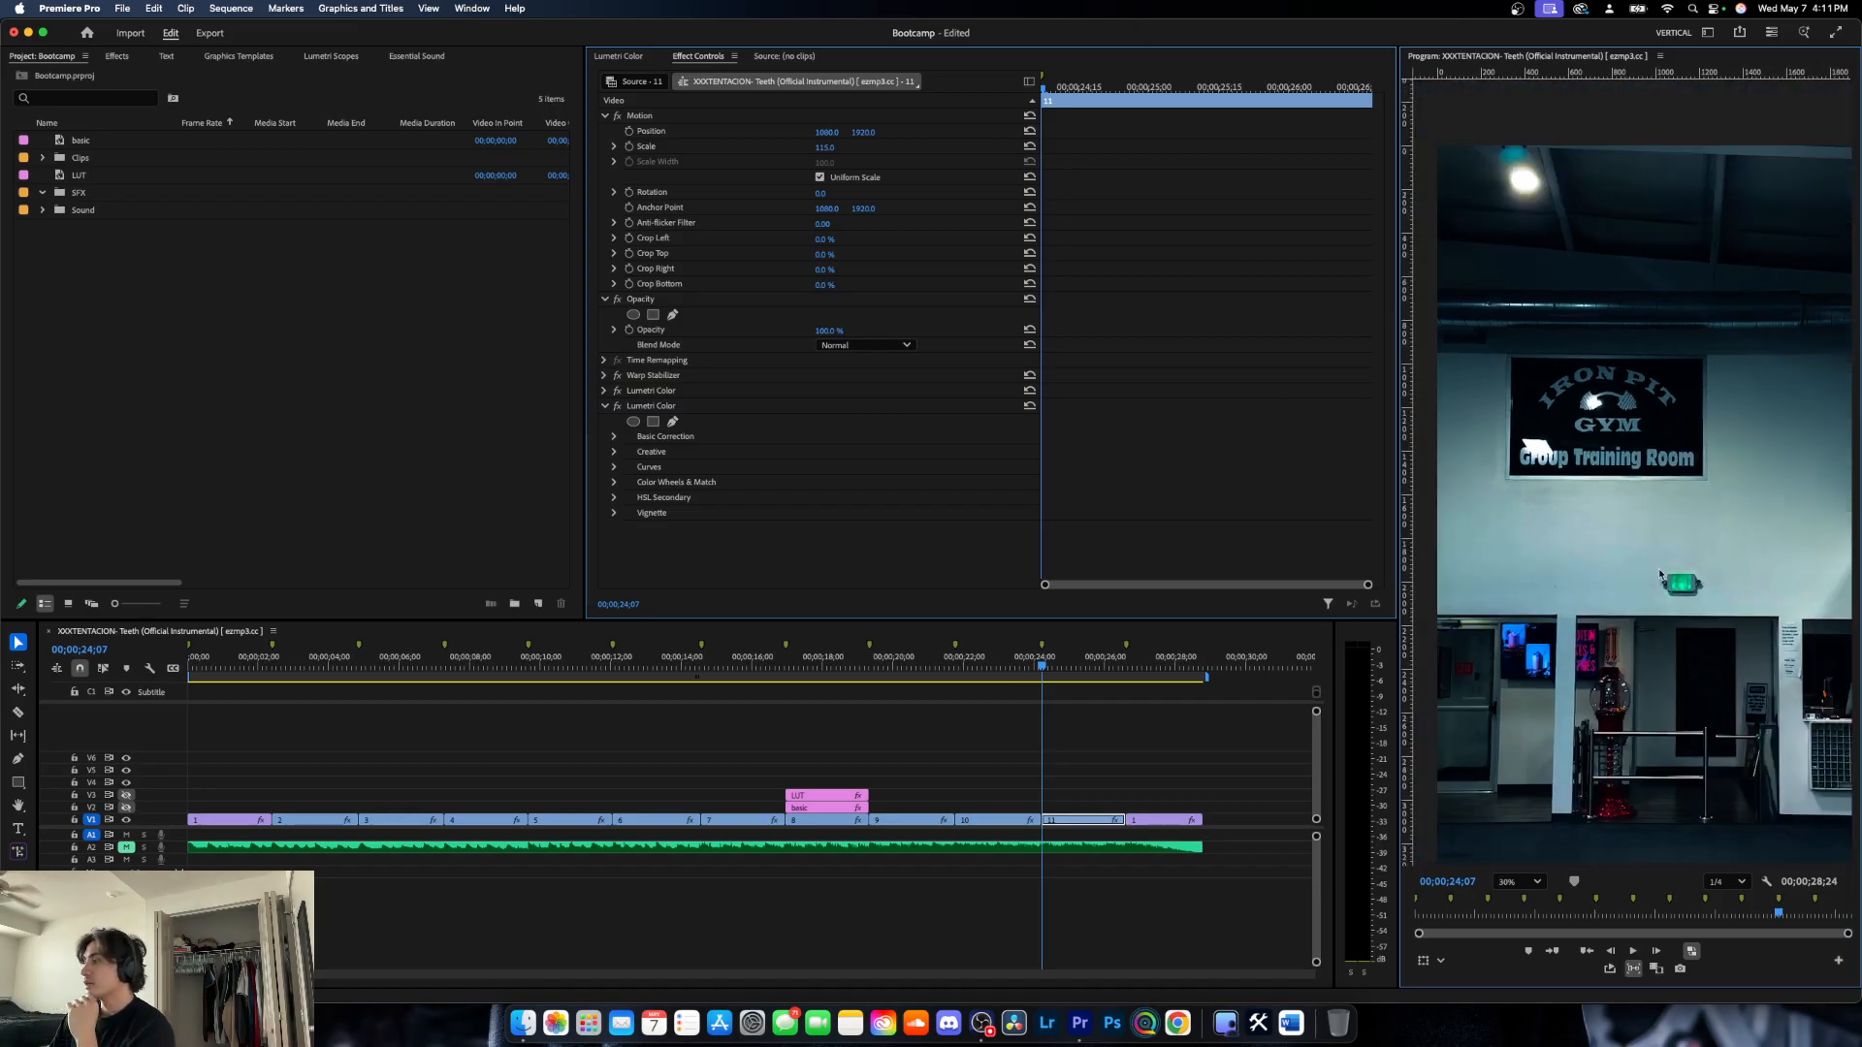
{"action": "scroll", "coordinate": [1575, 689], "scroll_direction": "up", "scroll_amount": 5}
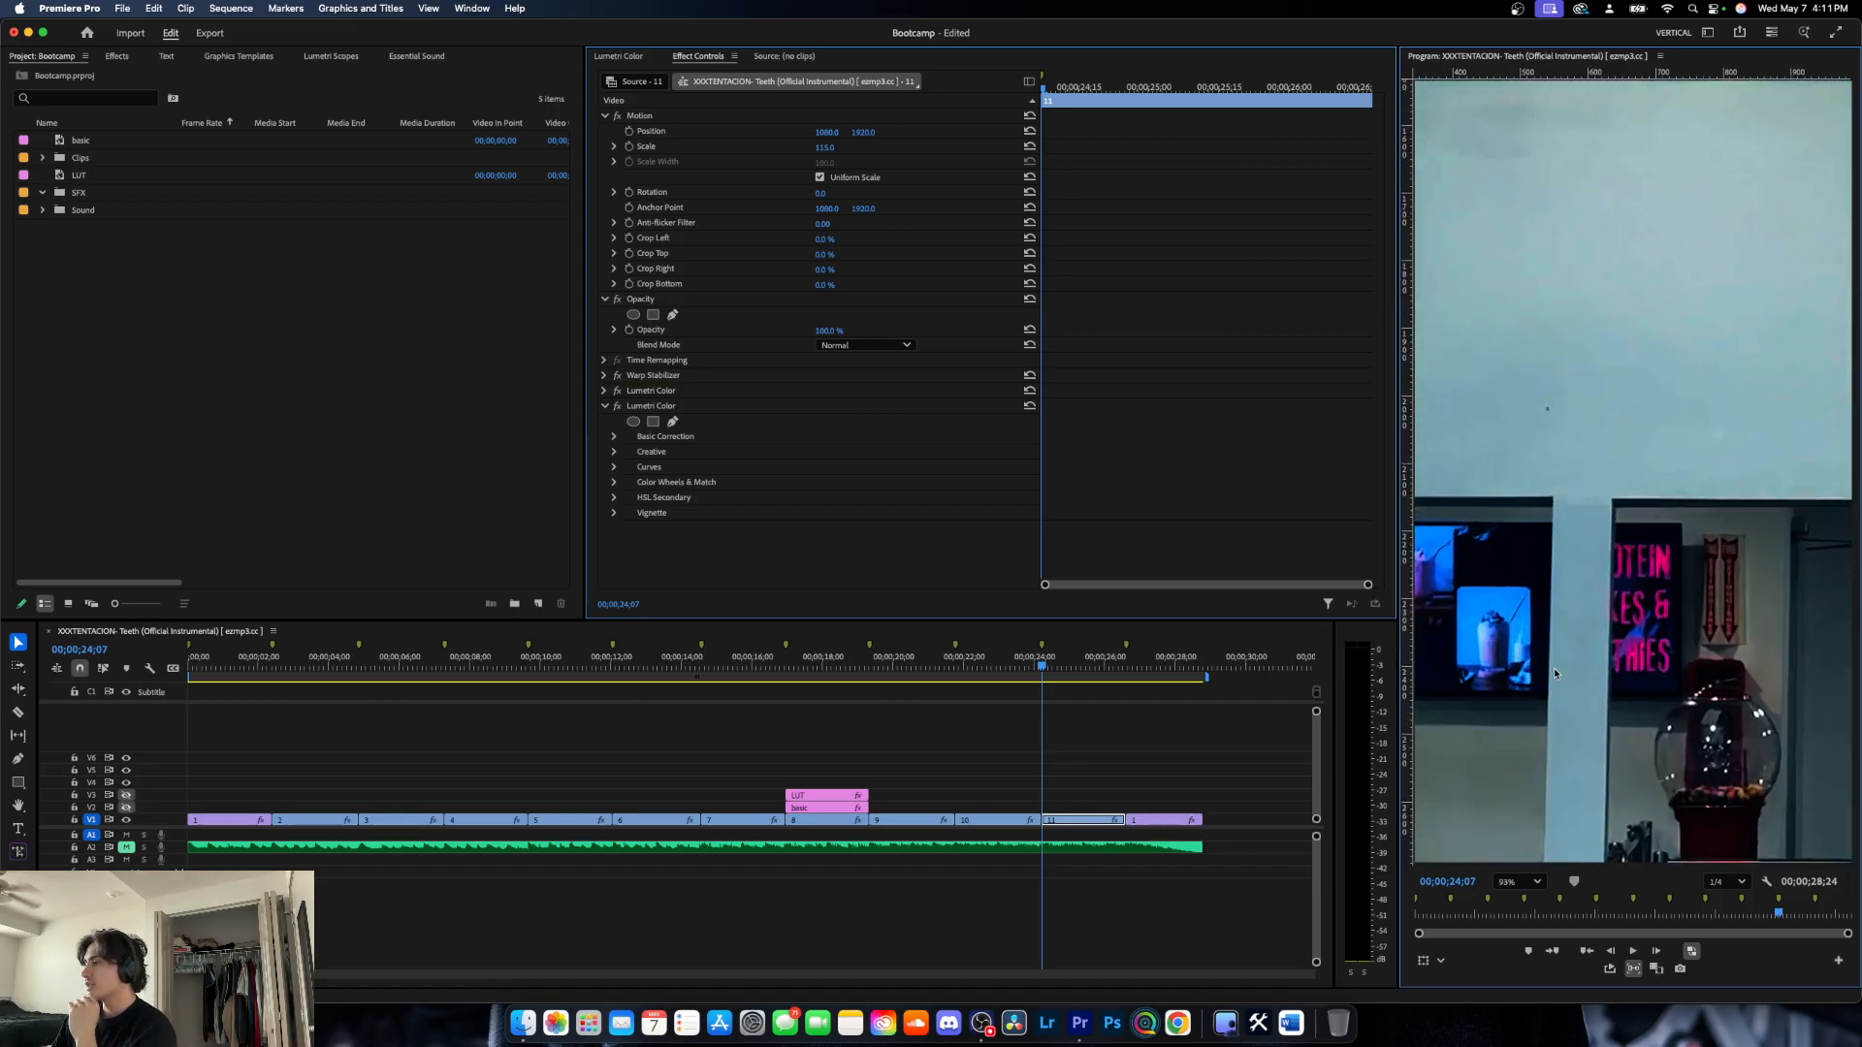
{"action": "scroll", "coordinate": [1549, 674], "scroll_direction": "down", "scroll_amount": 1}
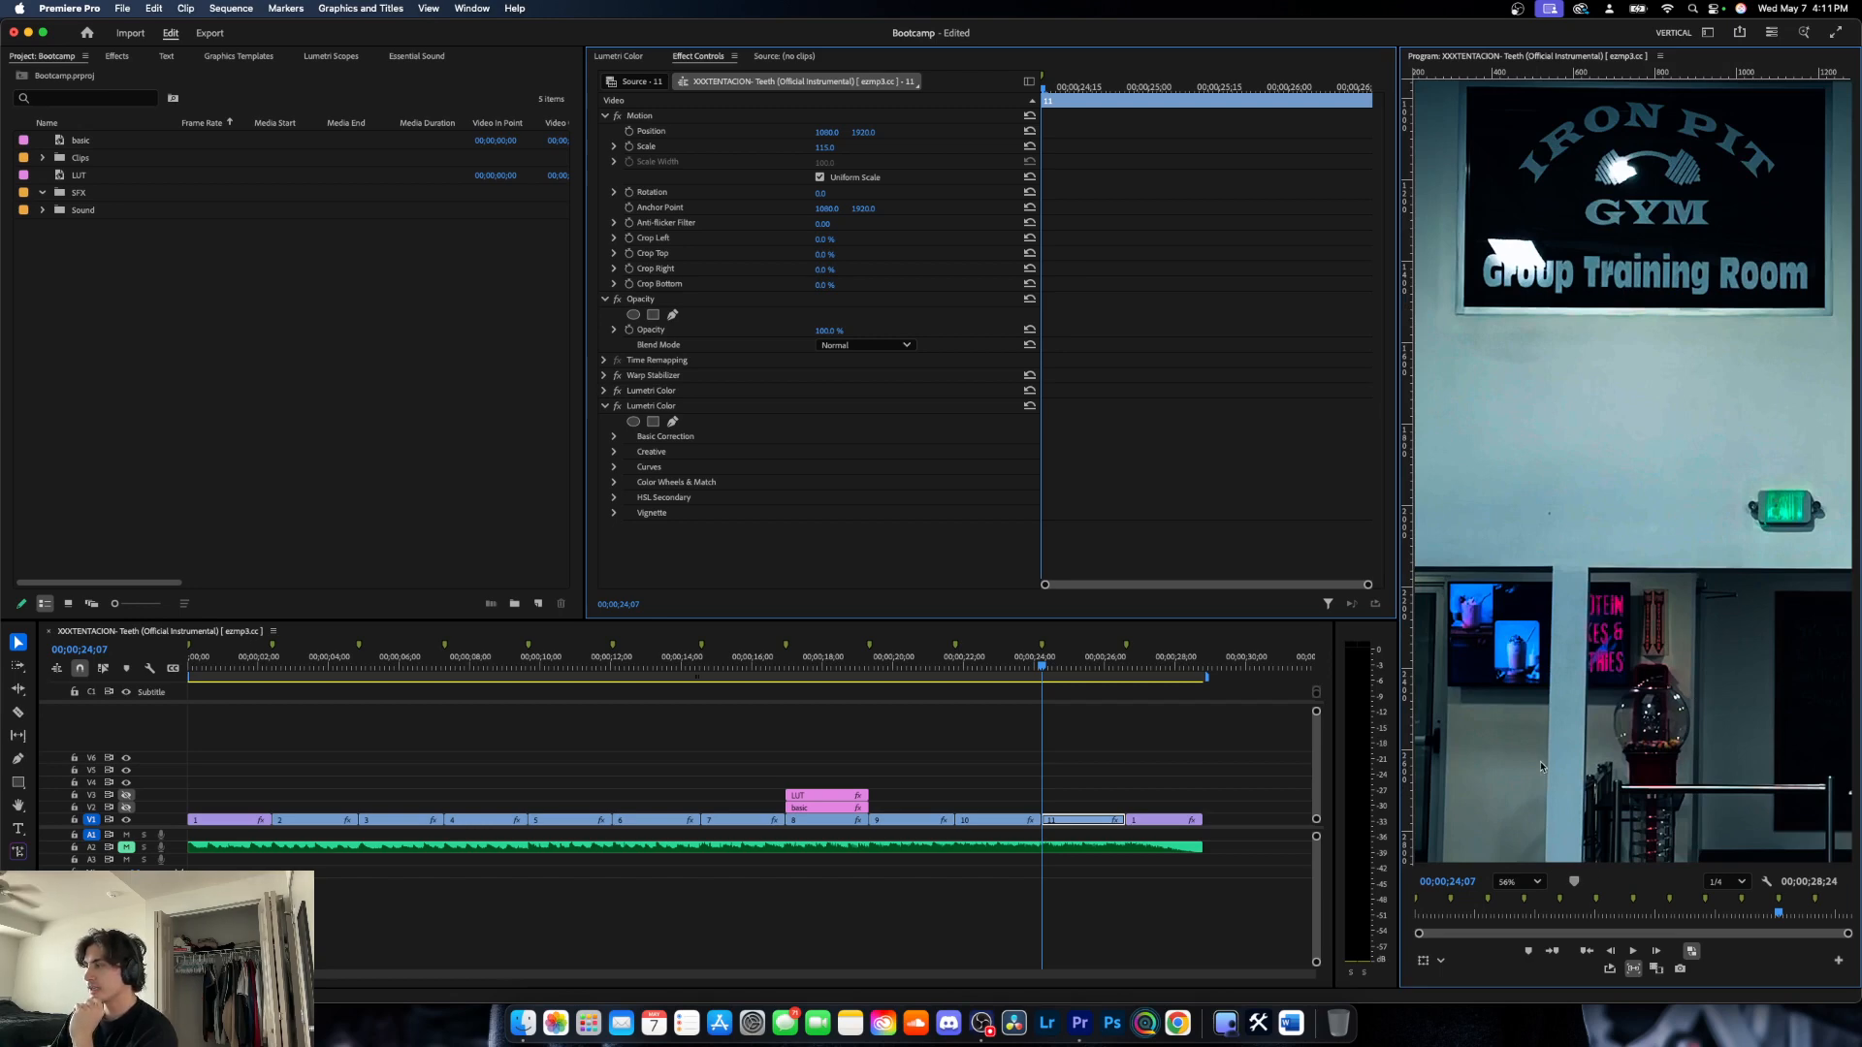
{"action": "left_click", "coordinate": [1529, 882]}
{"action": "left_click", "coordinate": [1527, 676]}
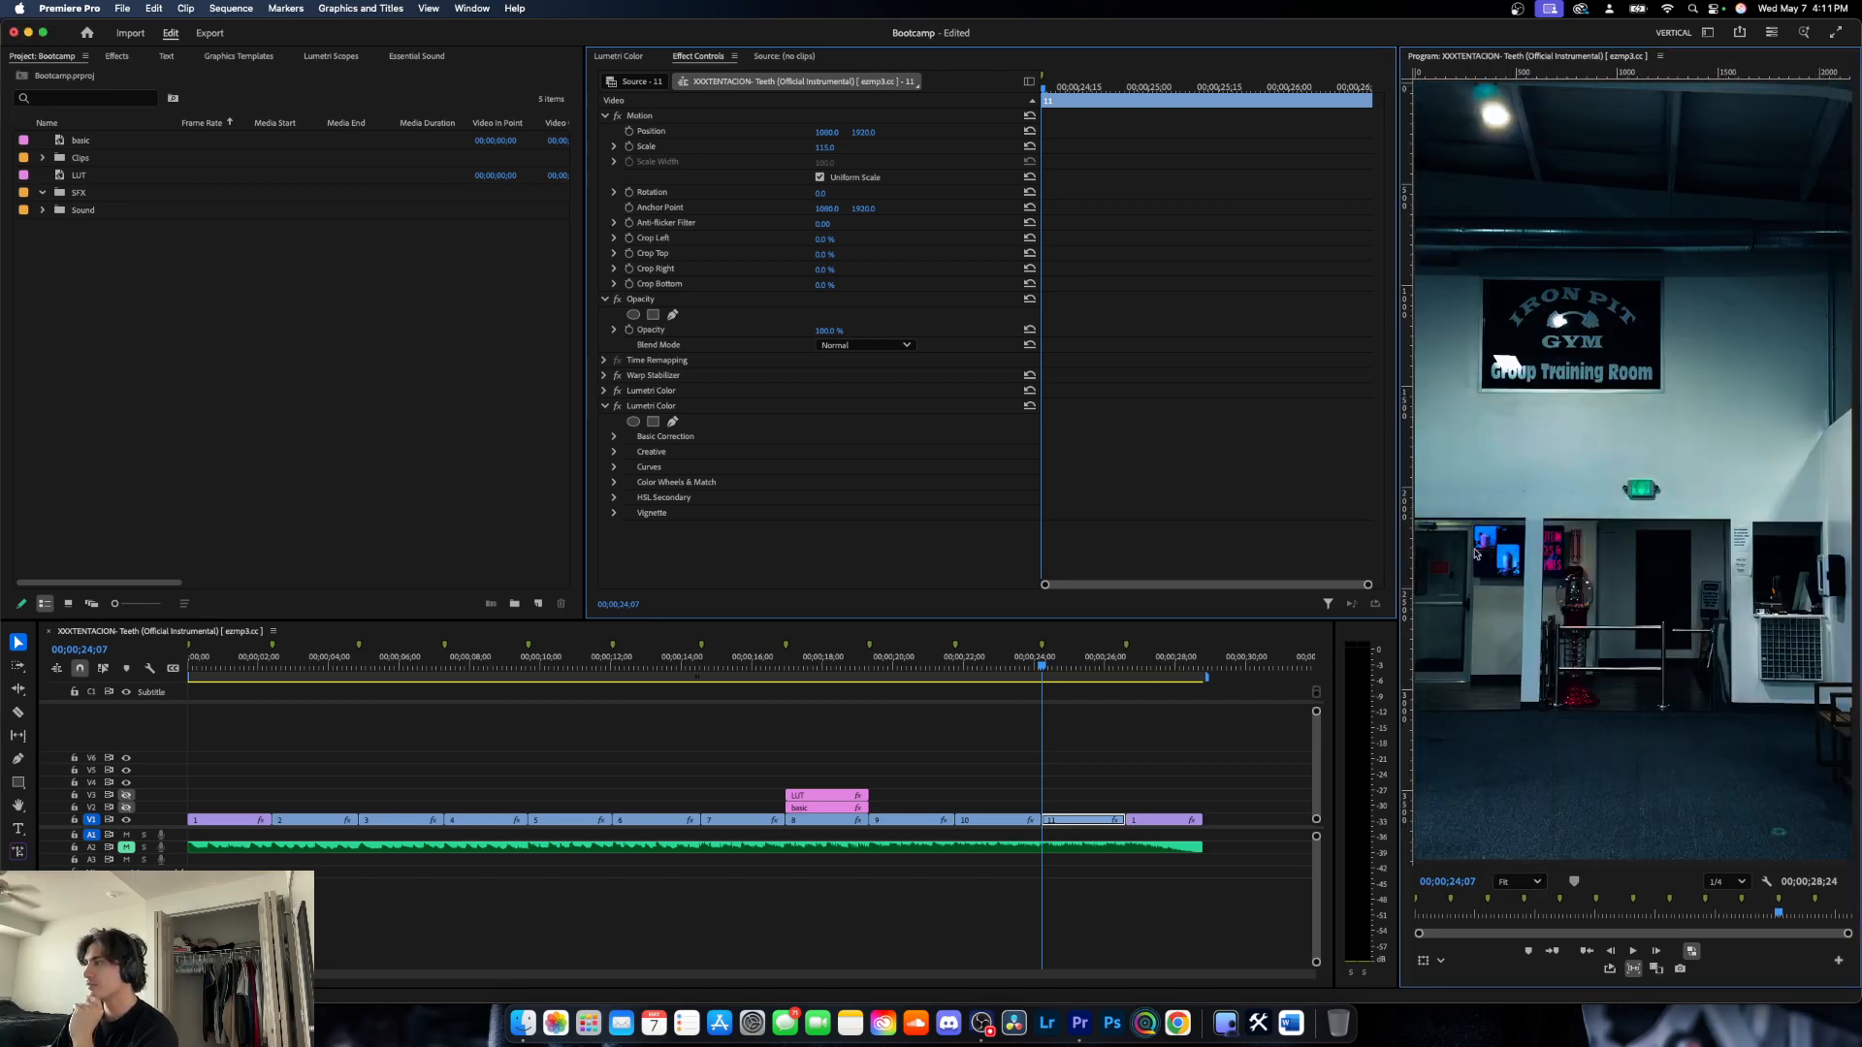
- Draw a closed four-point freeform opacity mask on clip 11 around the wall screen showing the milkshakes
{"action": "scroll", "coordinate": [1475, 553], "scroll_direction": "up", "scroll_amount": 5}
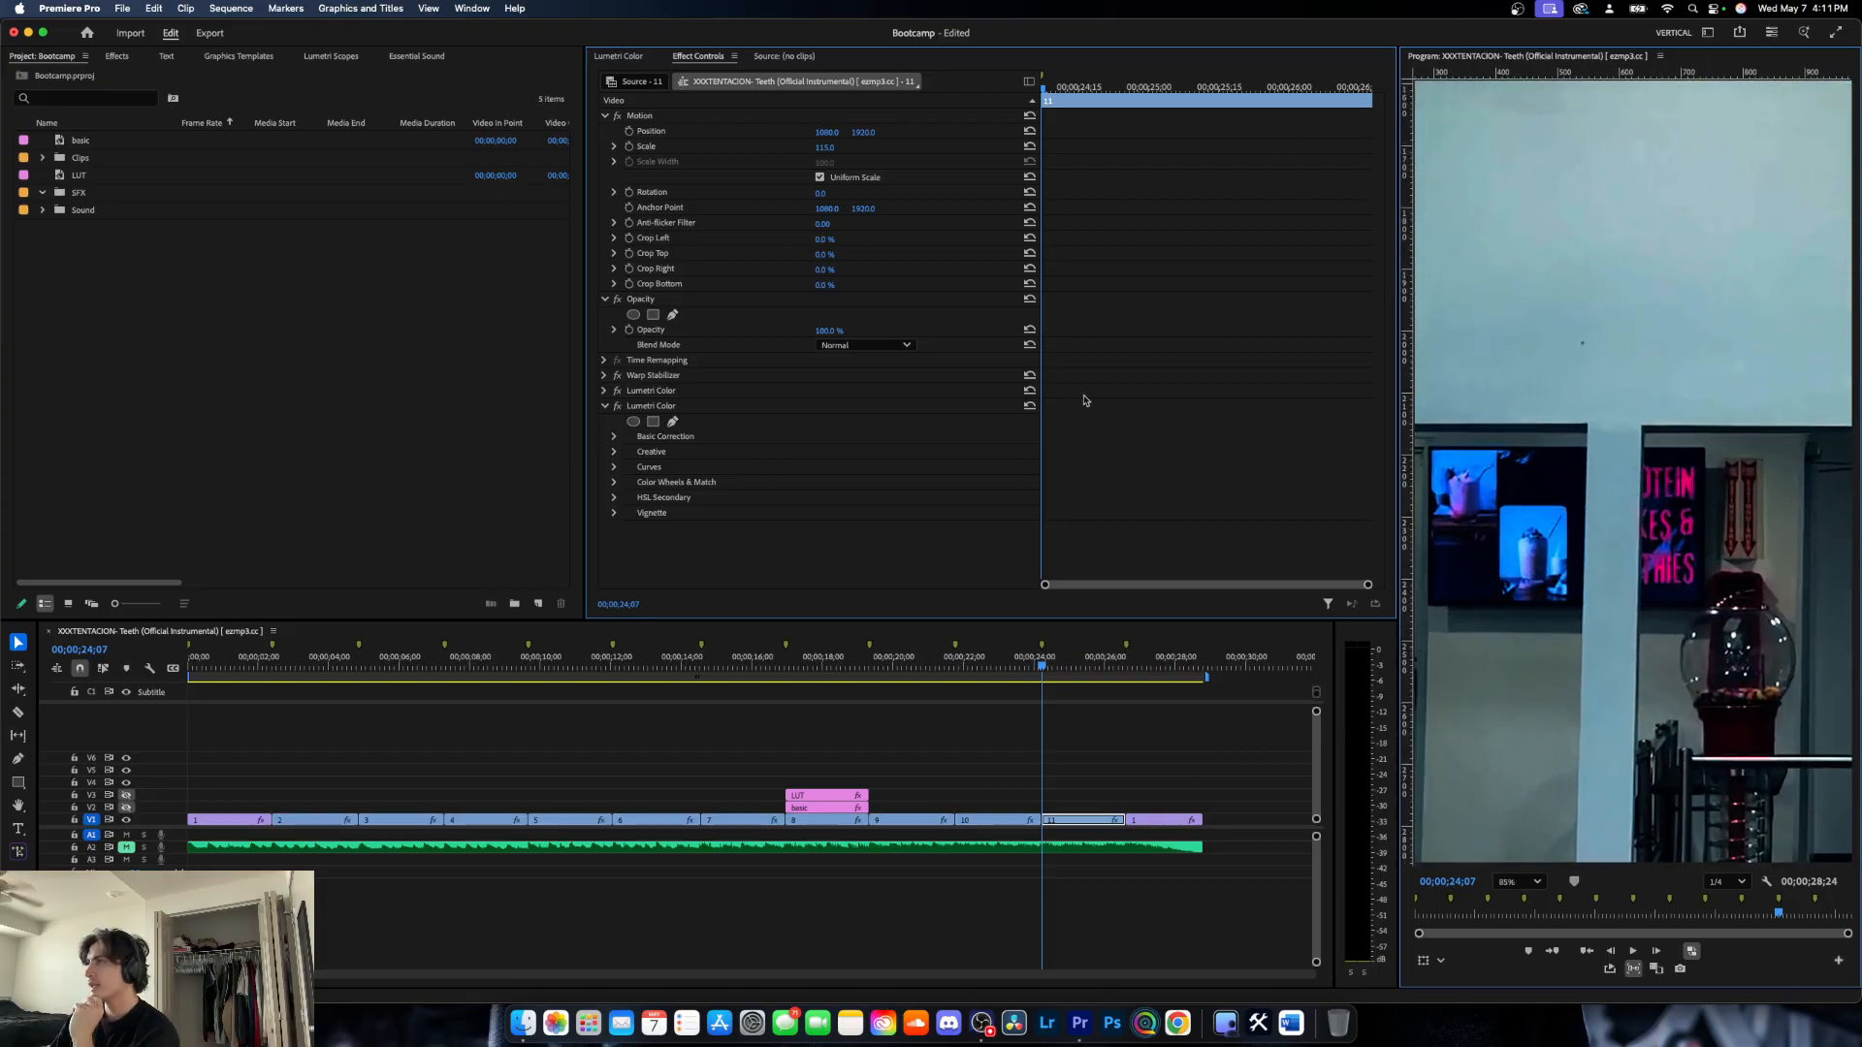
{"action": "left_click", "coordinate": [672, 314]}
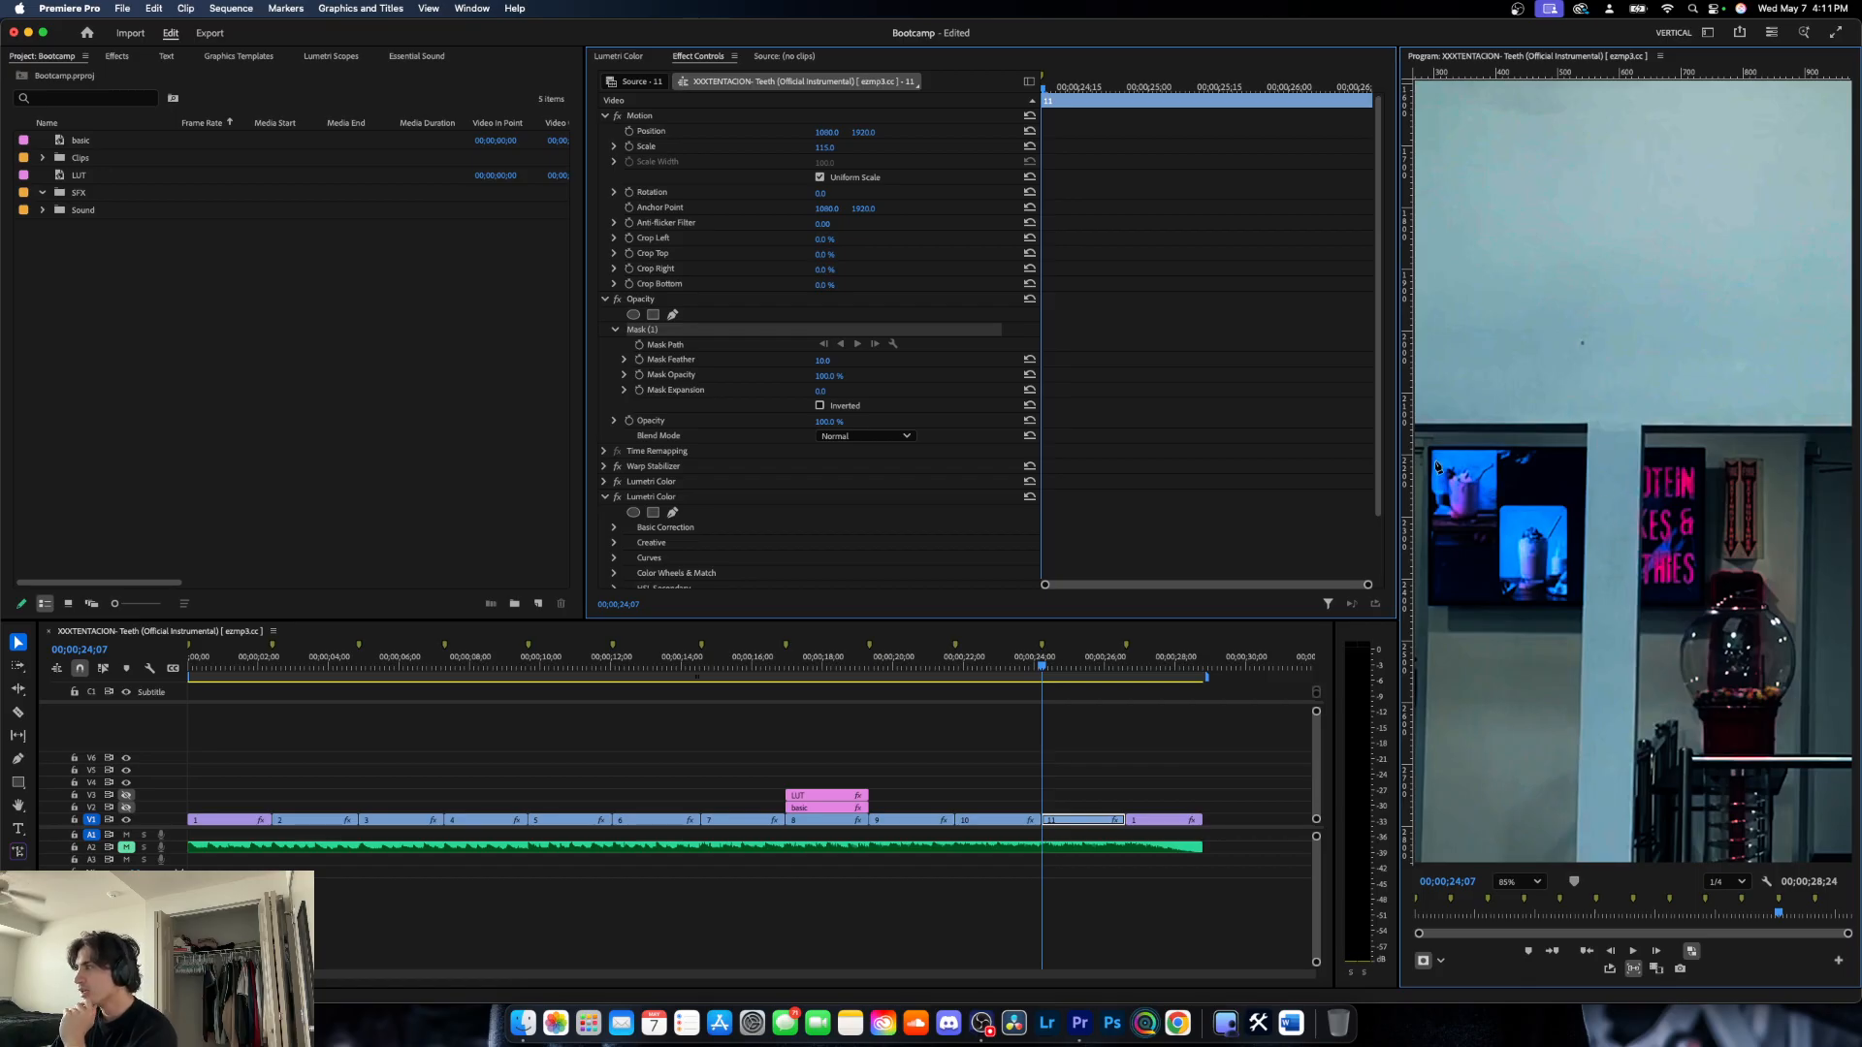
{"action": "scroll", "coordinate": [1435, 465], "scroll_direction": "up", "scroll_amount": 5}
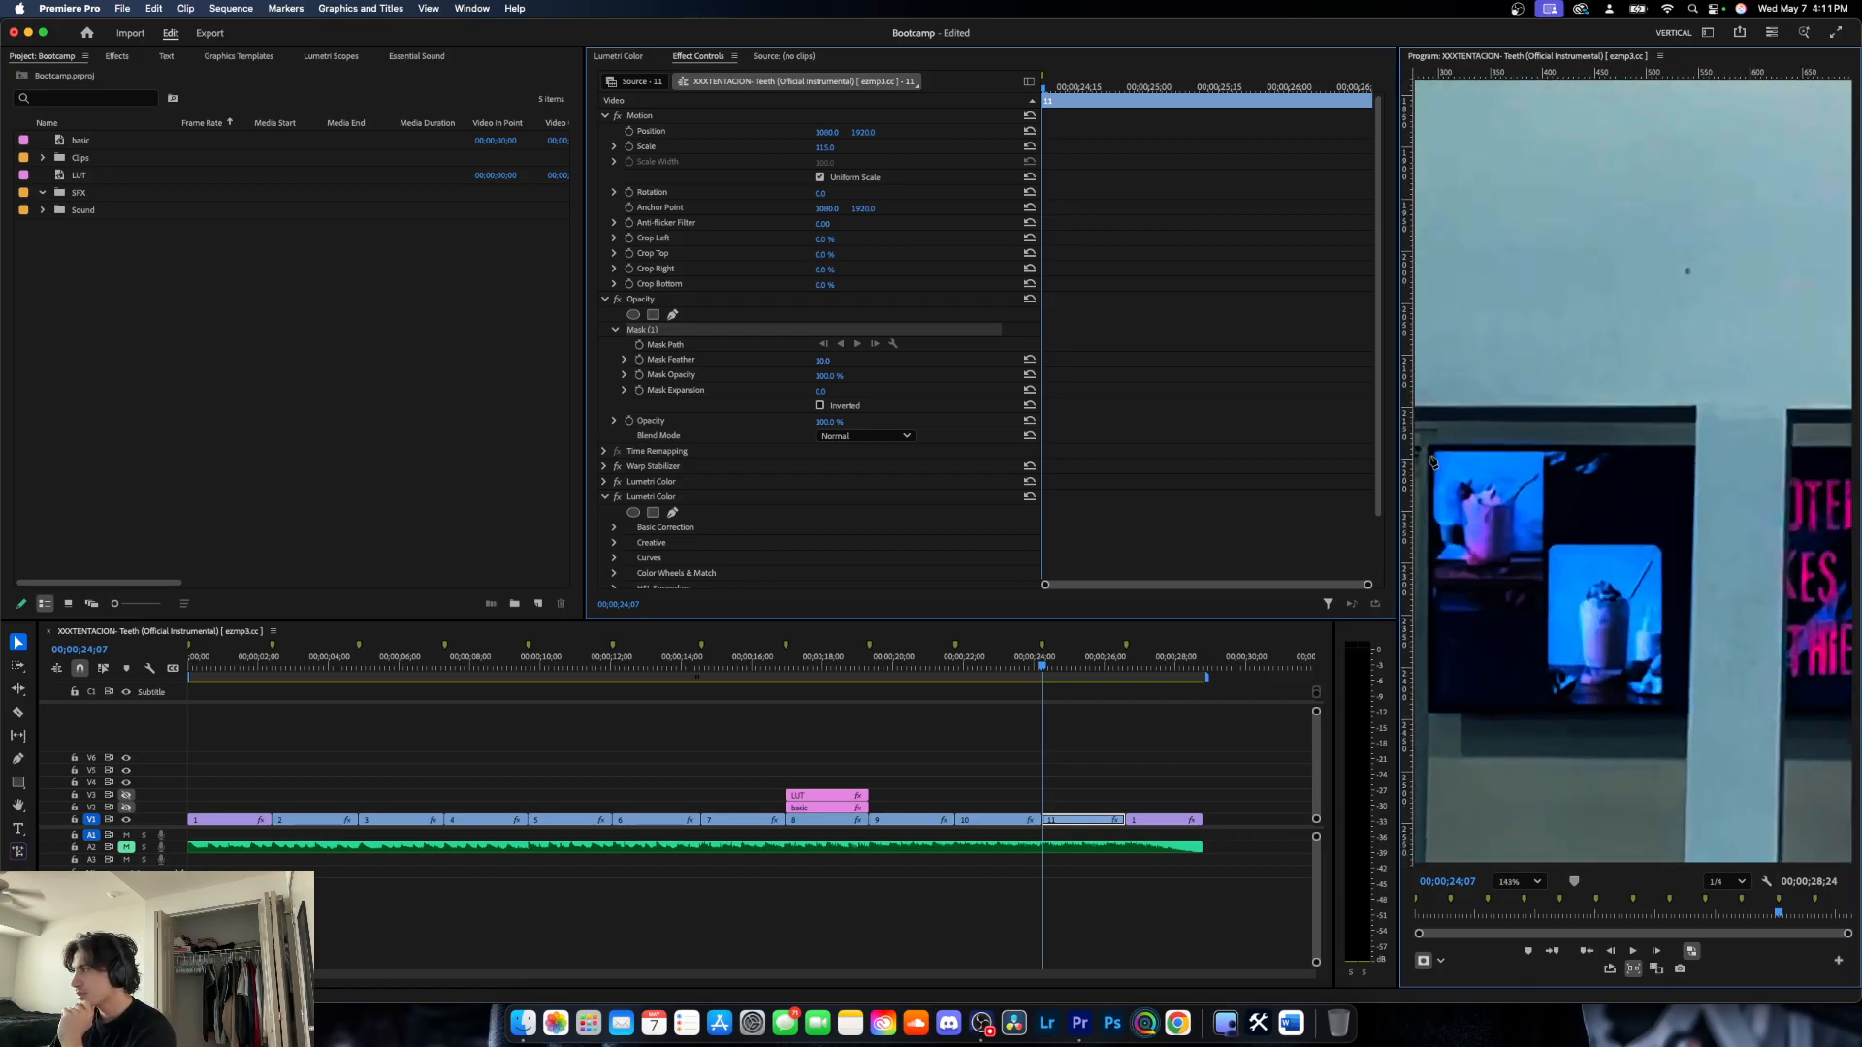
{"action": "left_click", "coordinate": [1433, 450]}
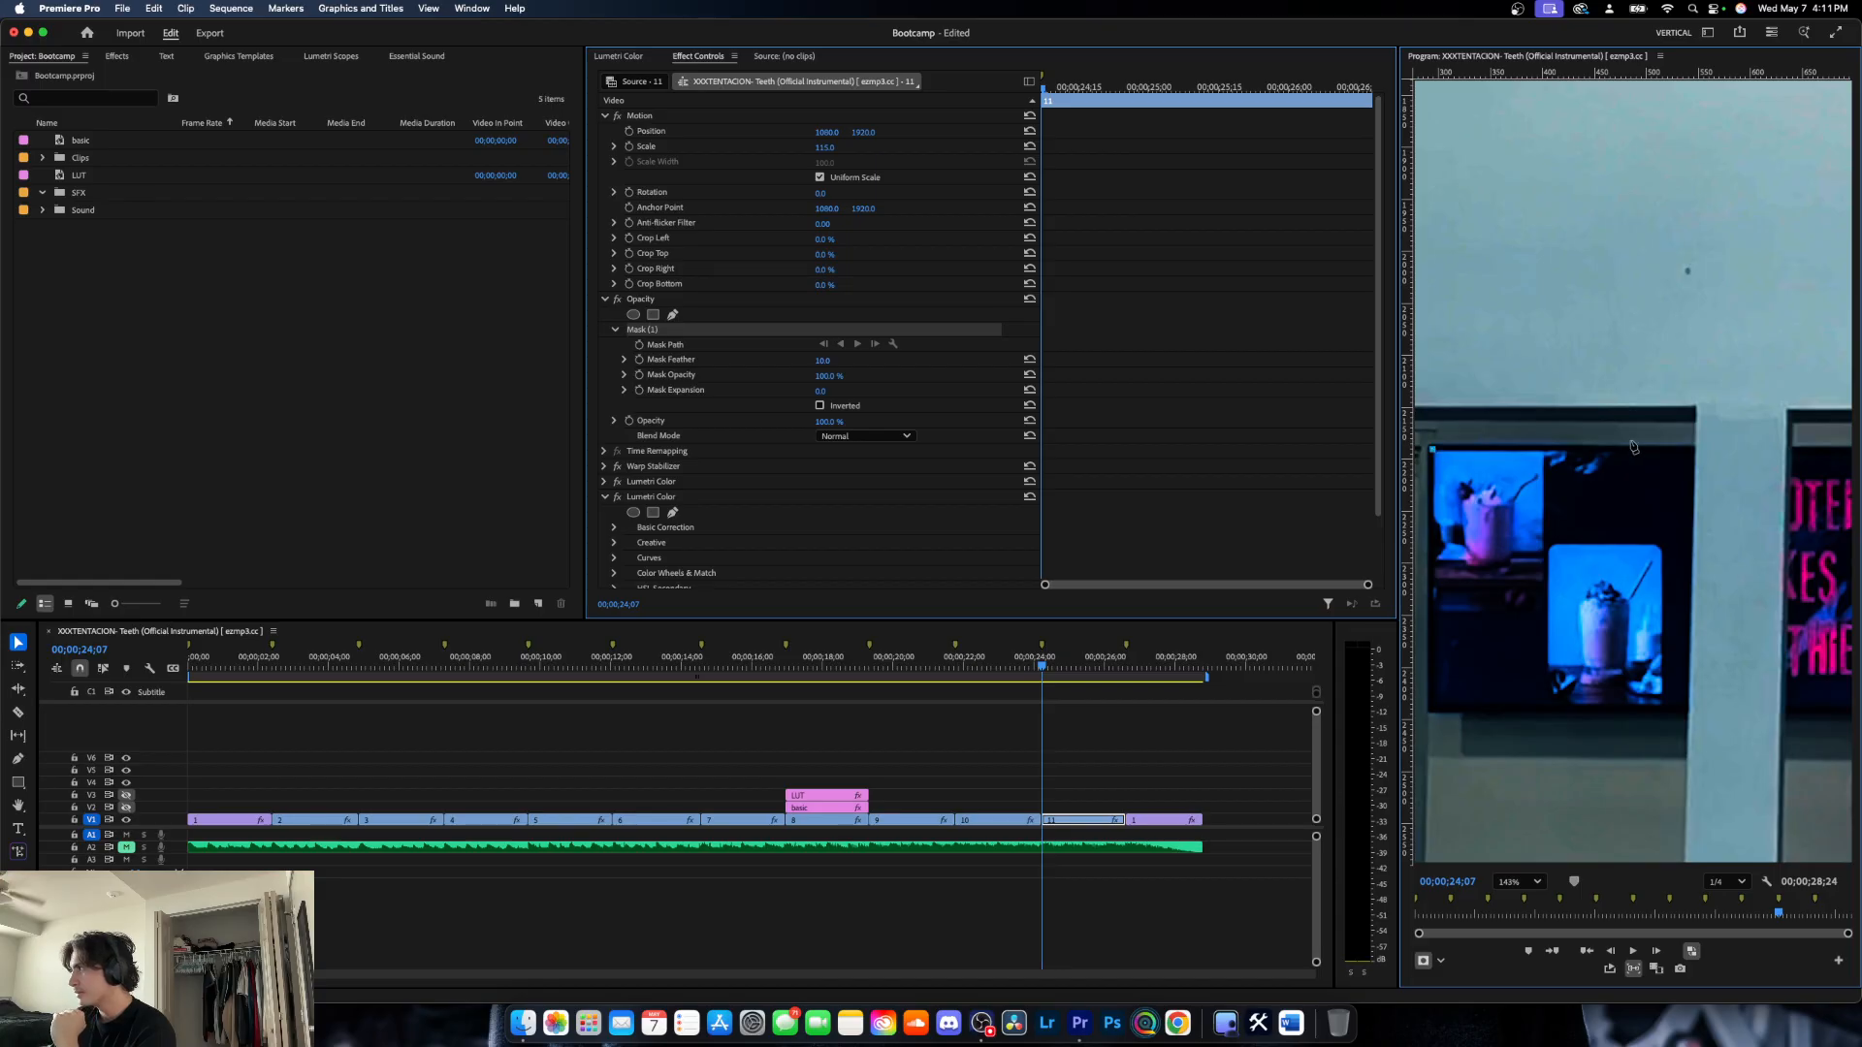
{"action": "left_click", "coordinate": [1693, 451]}
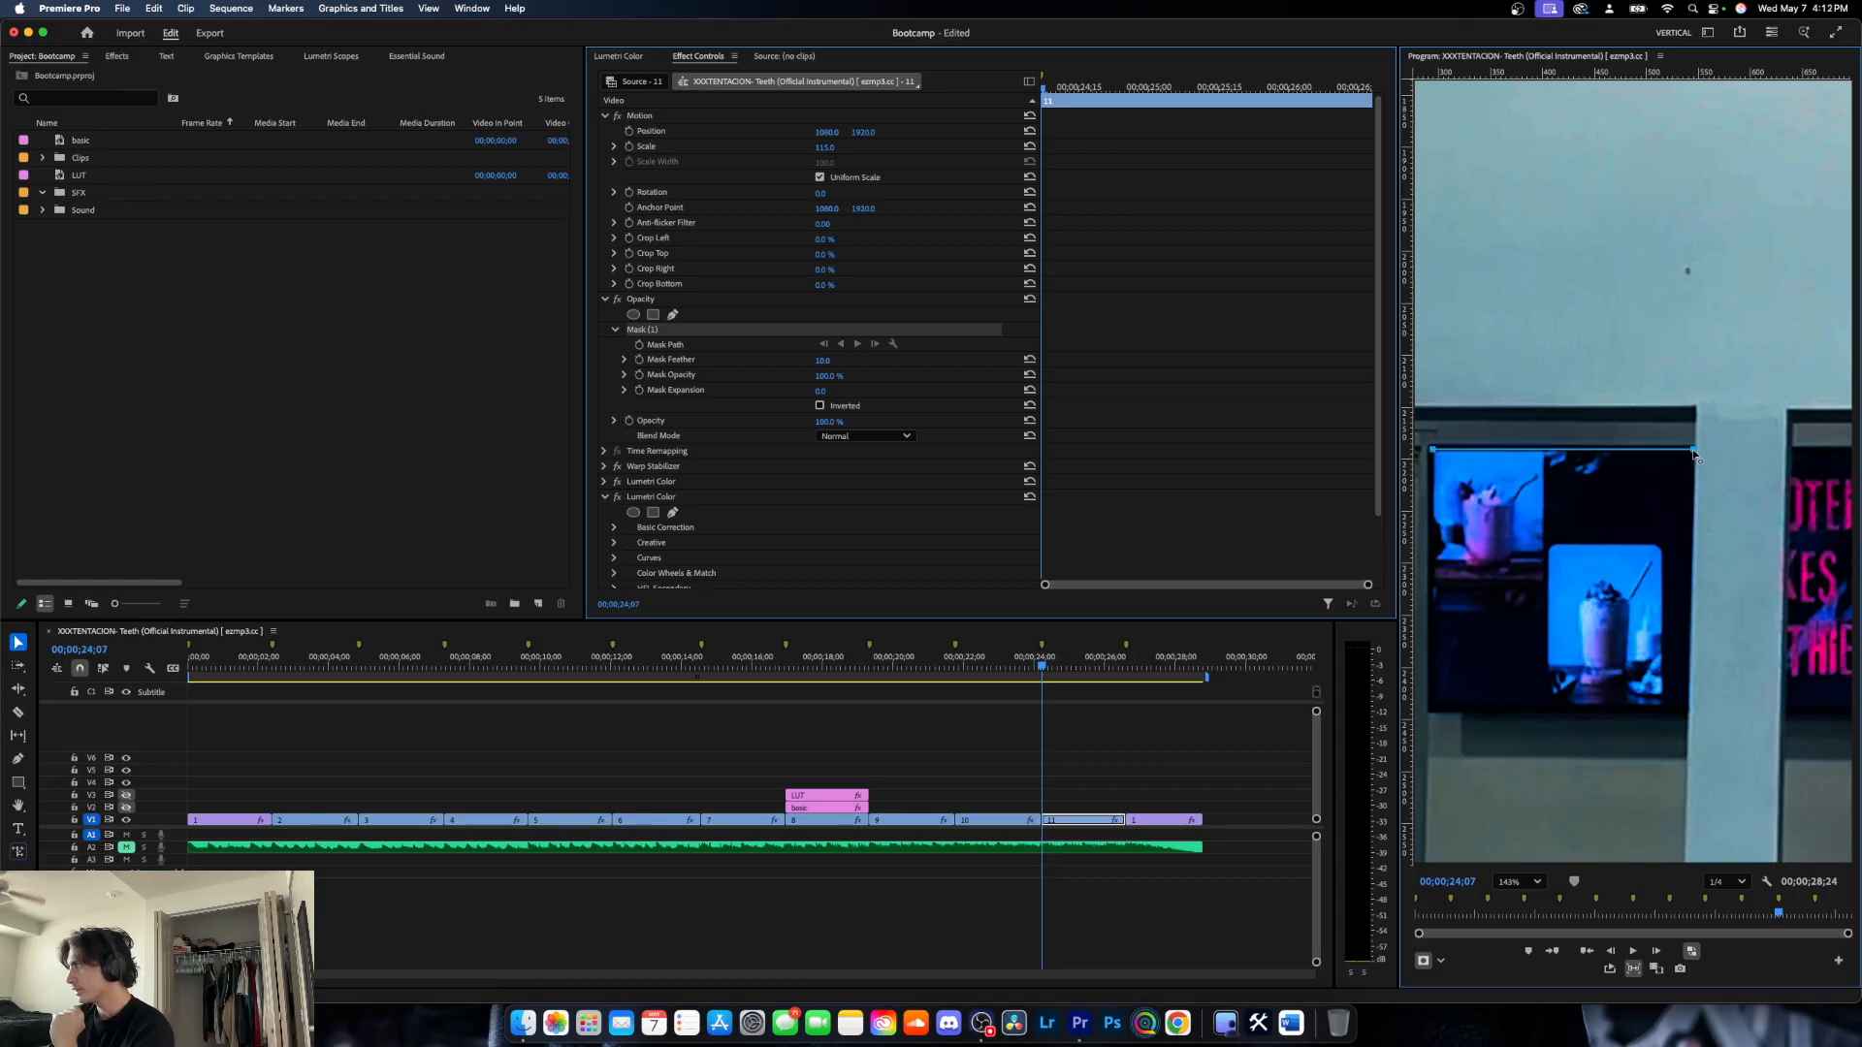
{"action": "left_click", "coordinate": [1685, 713]}
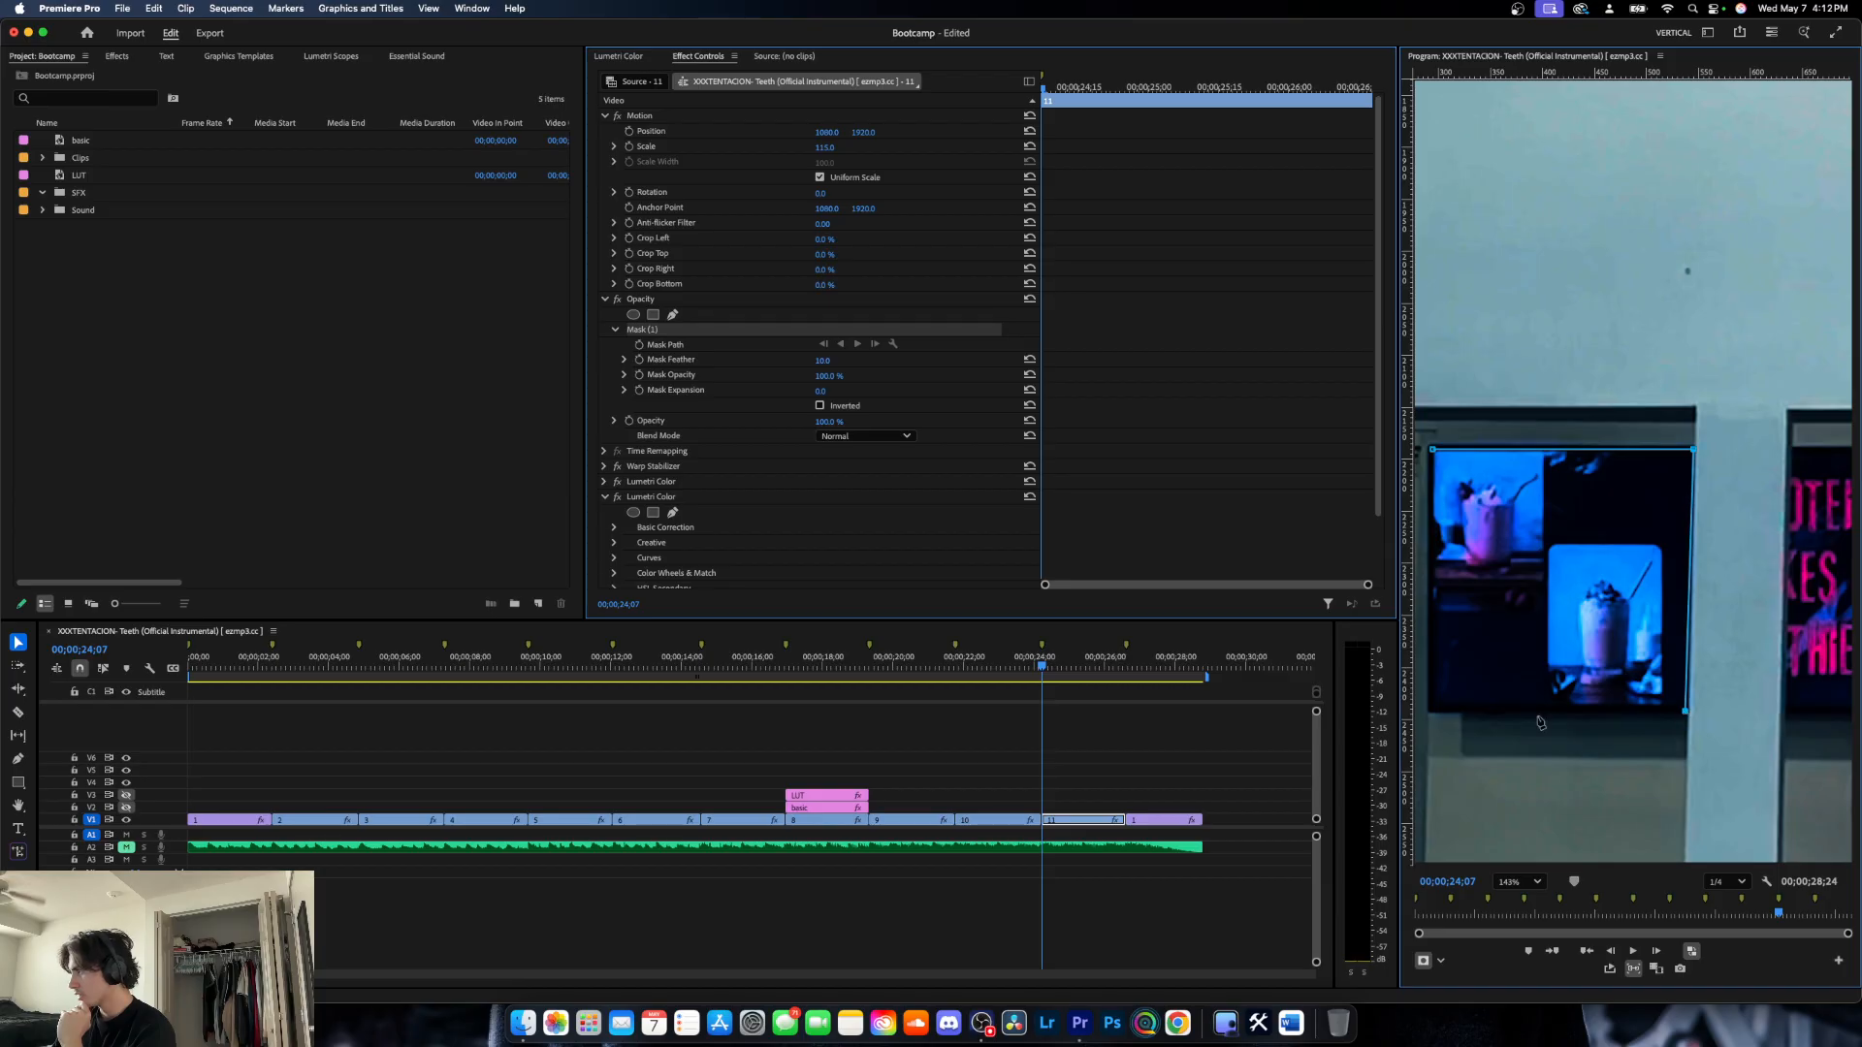
{"action": "left_click", "coordinate": [1432, 713]}
{"action": "left_click", "coordinate": [1433, 449]}
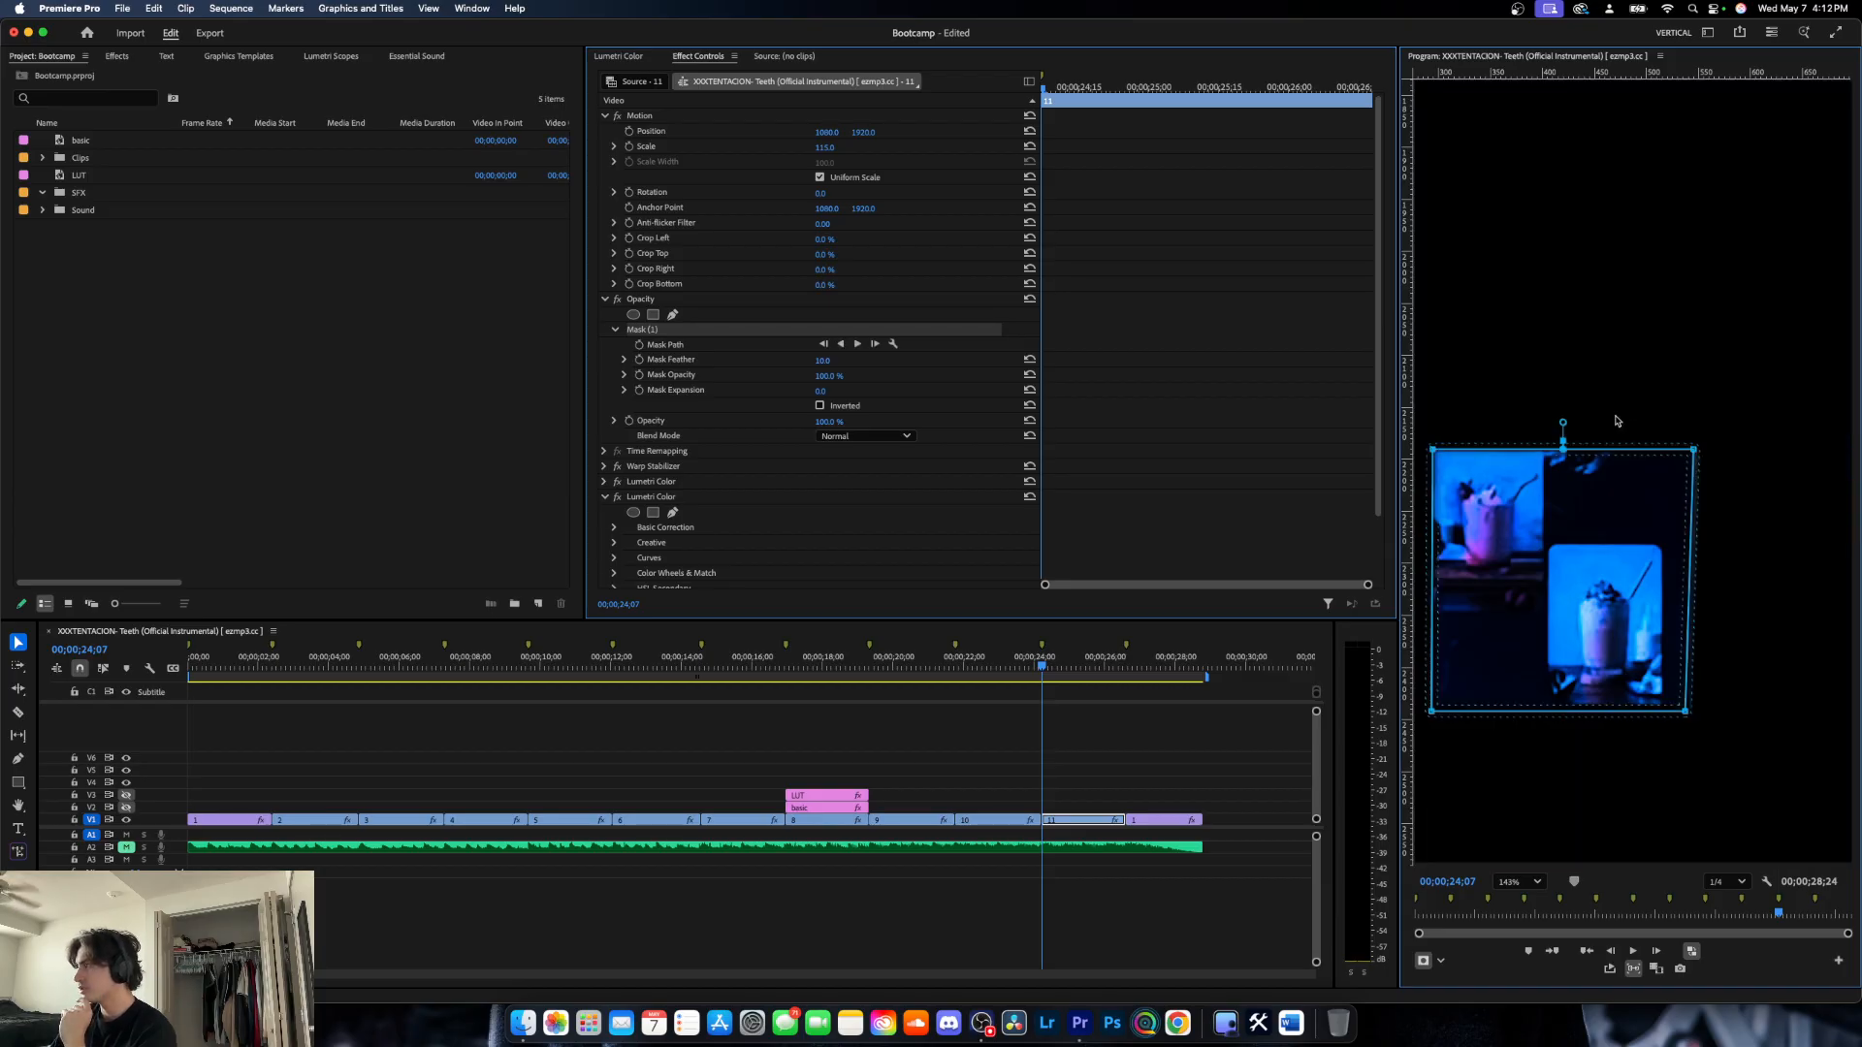
- Invert the mask so the wall screen is cut out of clip 11, and check it with the clip deselected
{"action": "left_click", "coordinate": [1521, 882]}
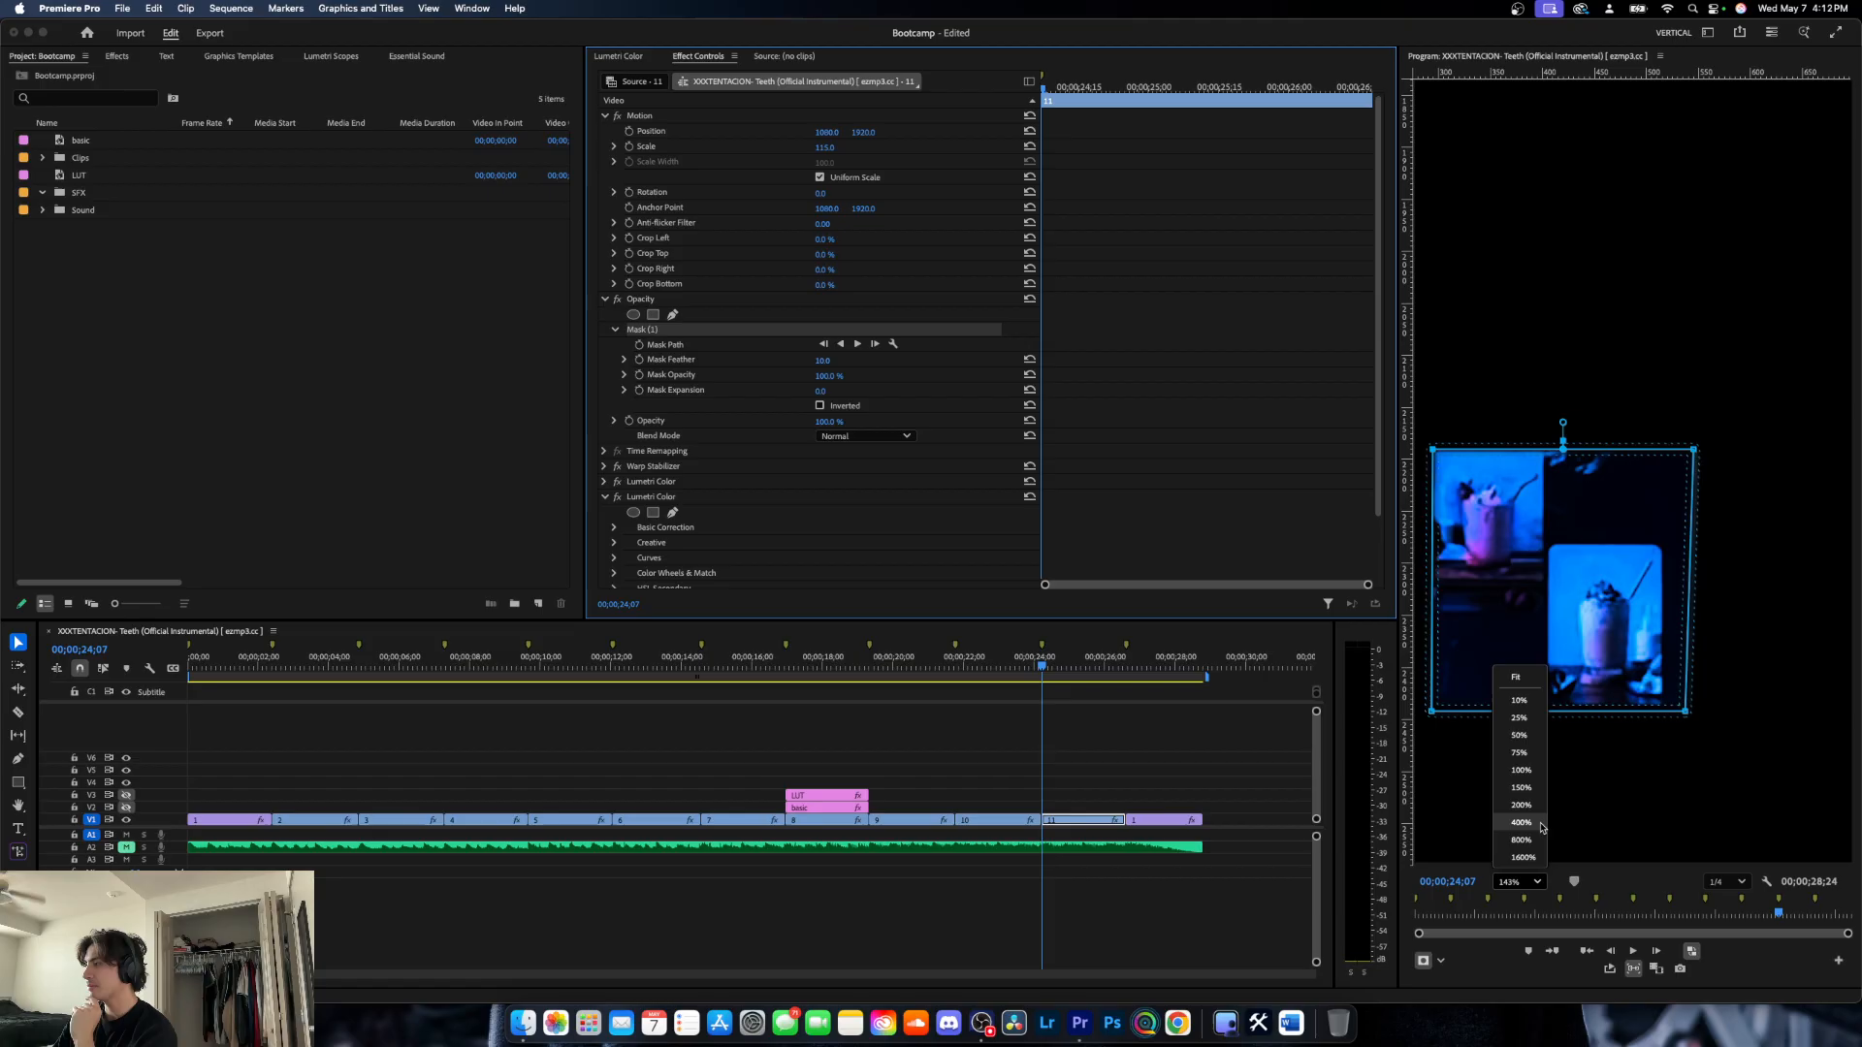
{"action": "left_click", "coordinate": [1521, 673]}
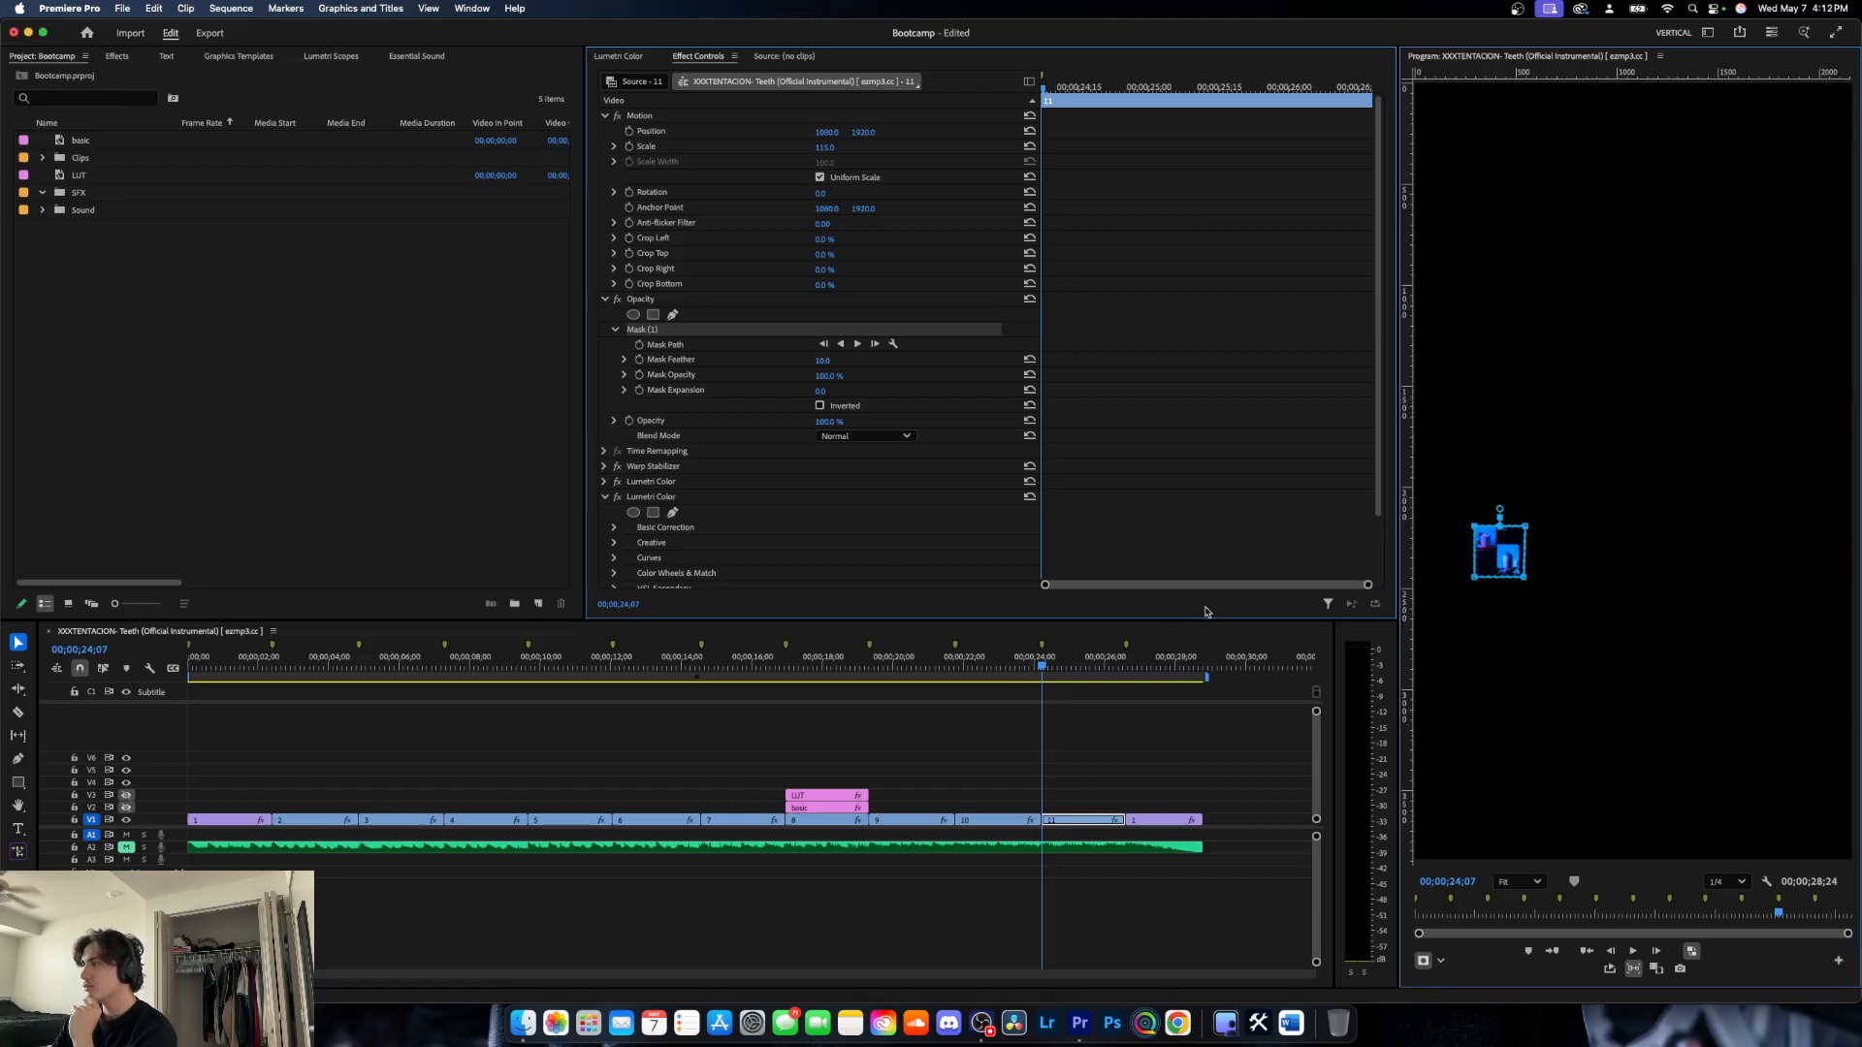
{"action": "left_click", "coordinate": [820, 406]}
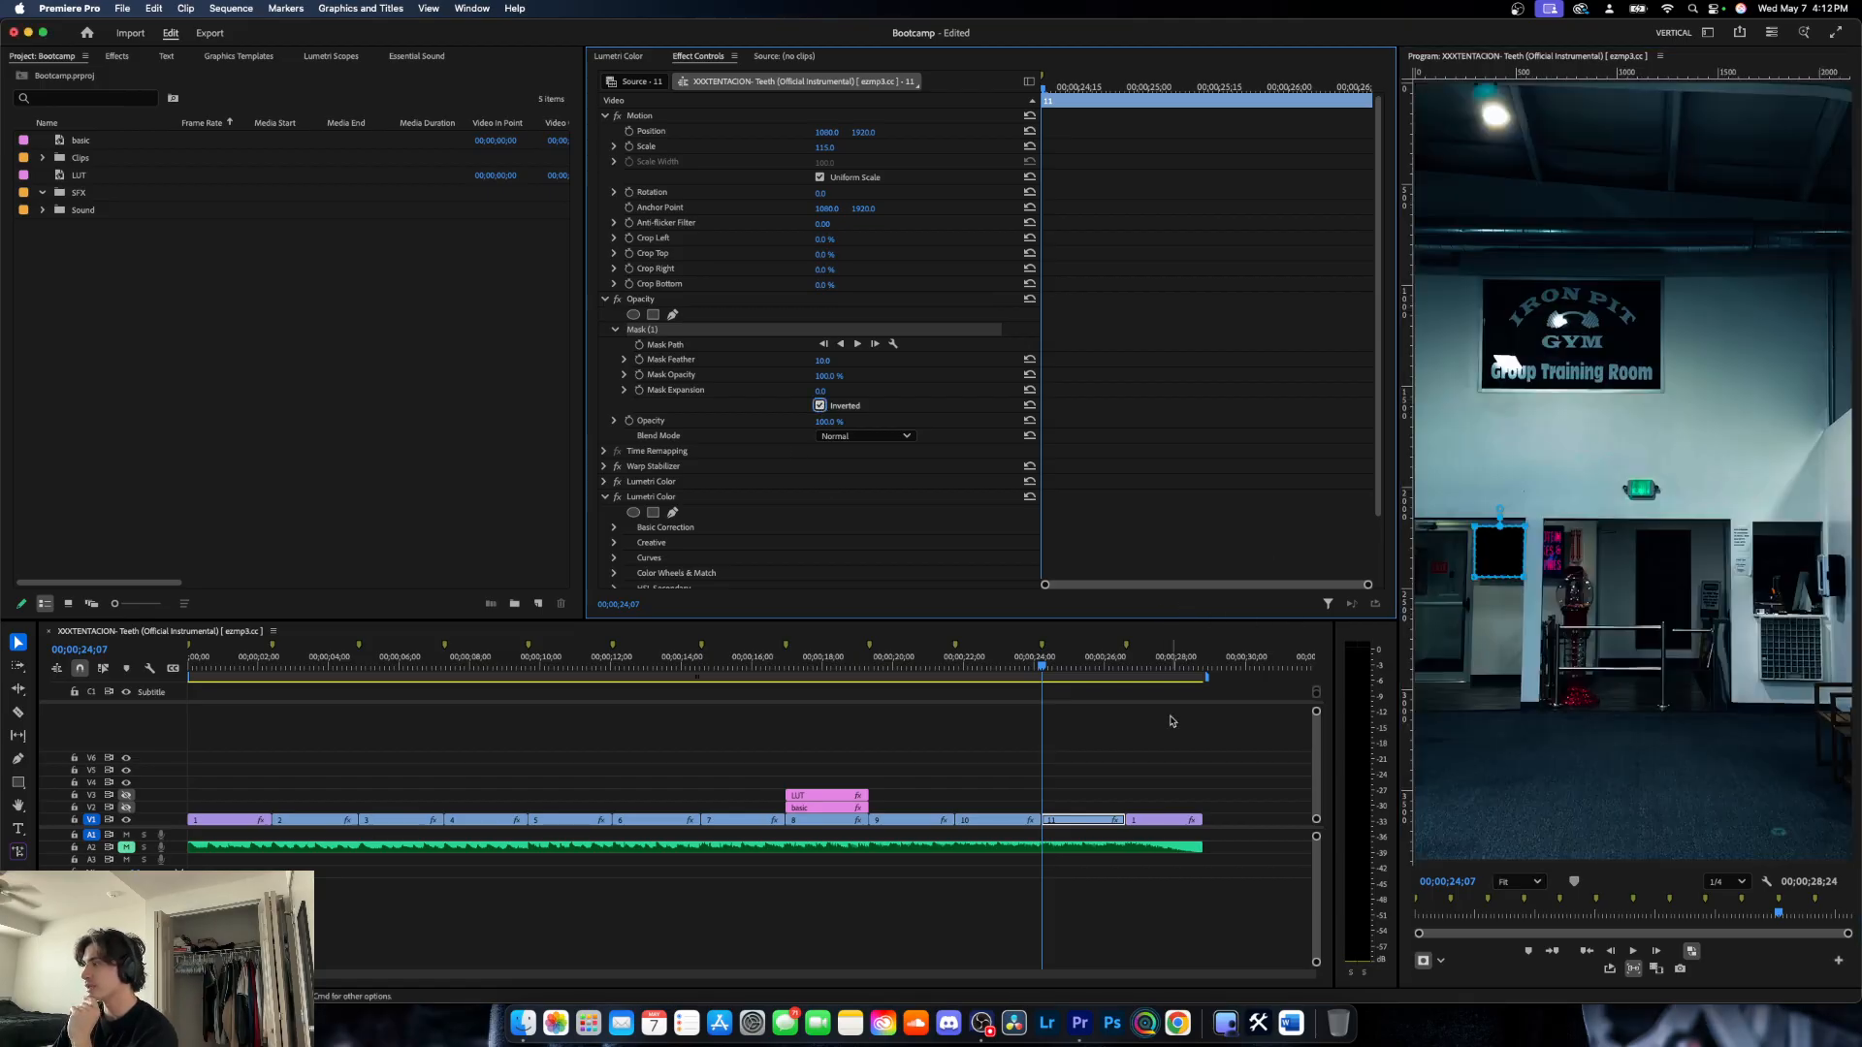
{"action": "left_click", "coordinate": [1197, 760]}
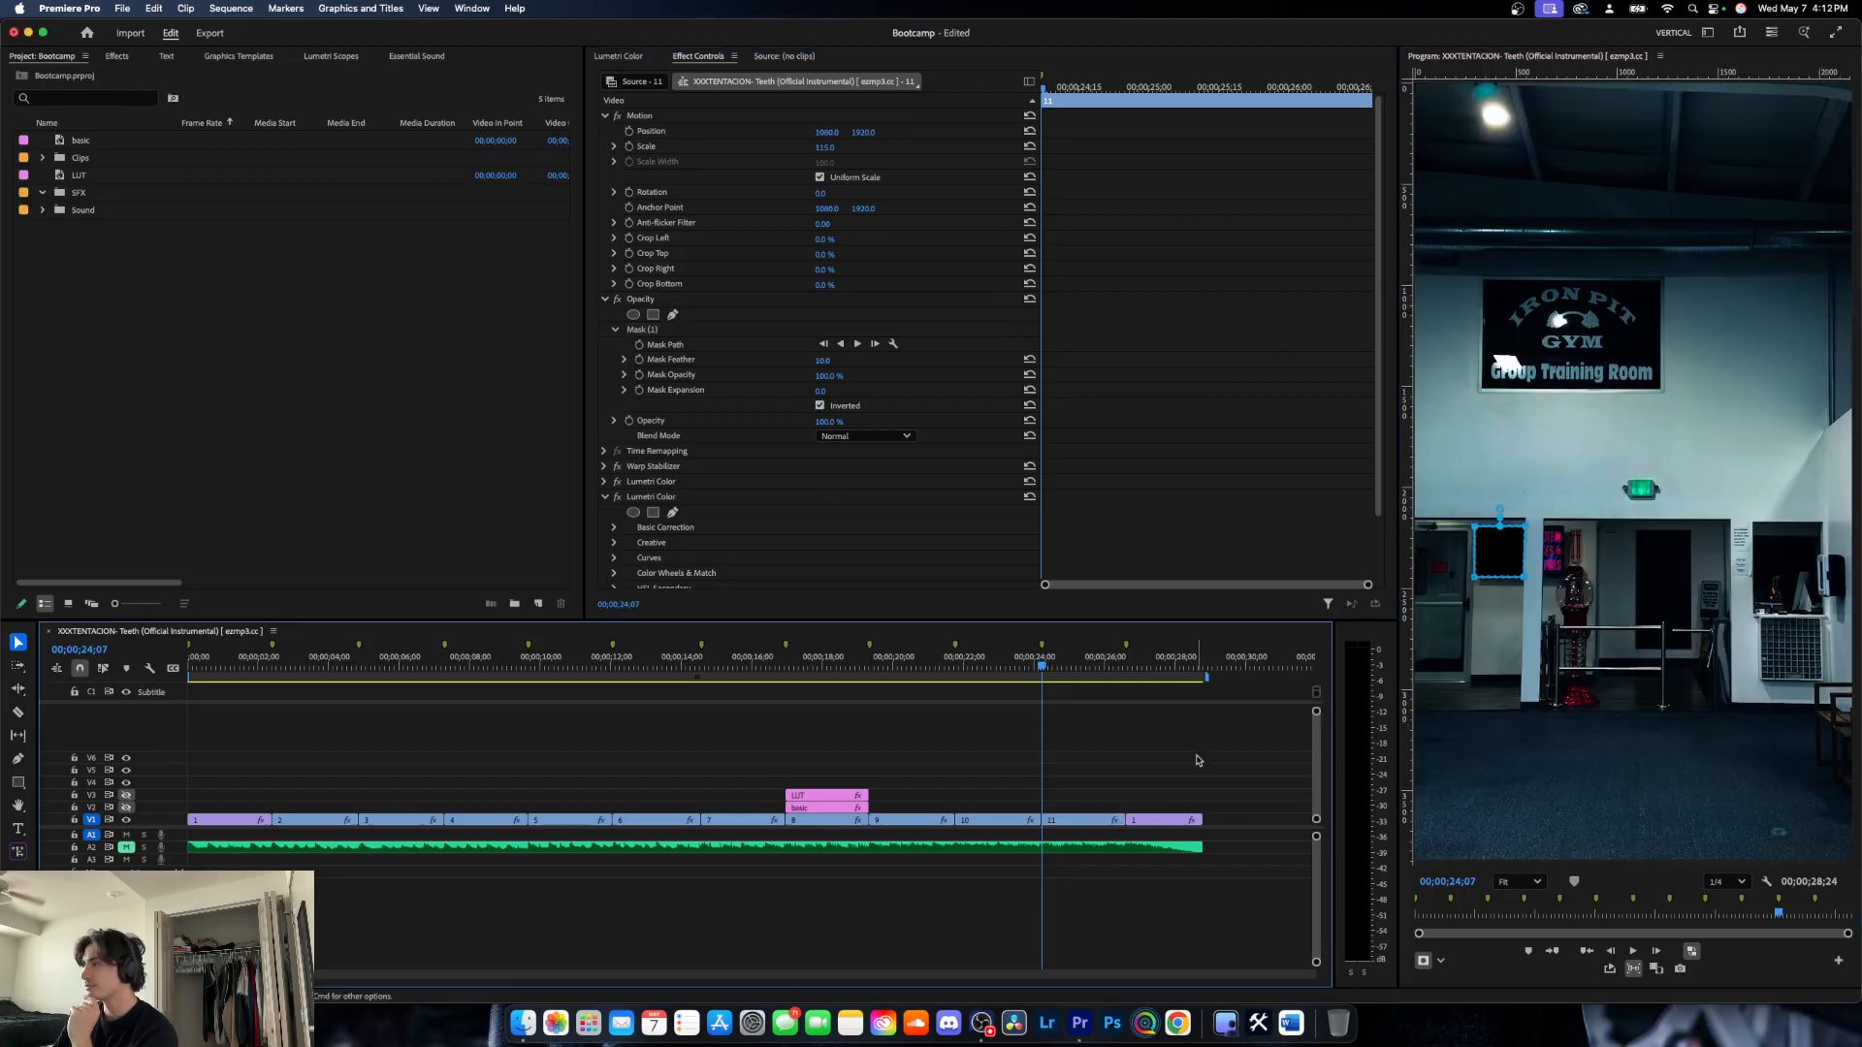
{"action": "left_click", "coordinate": [1116, 821]}
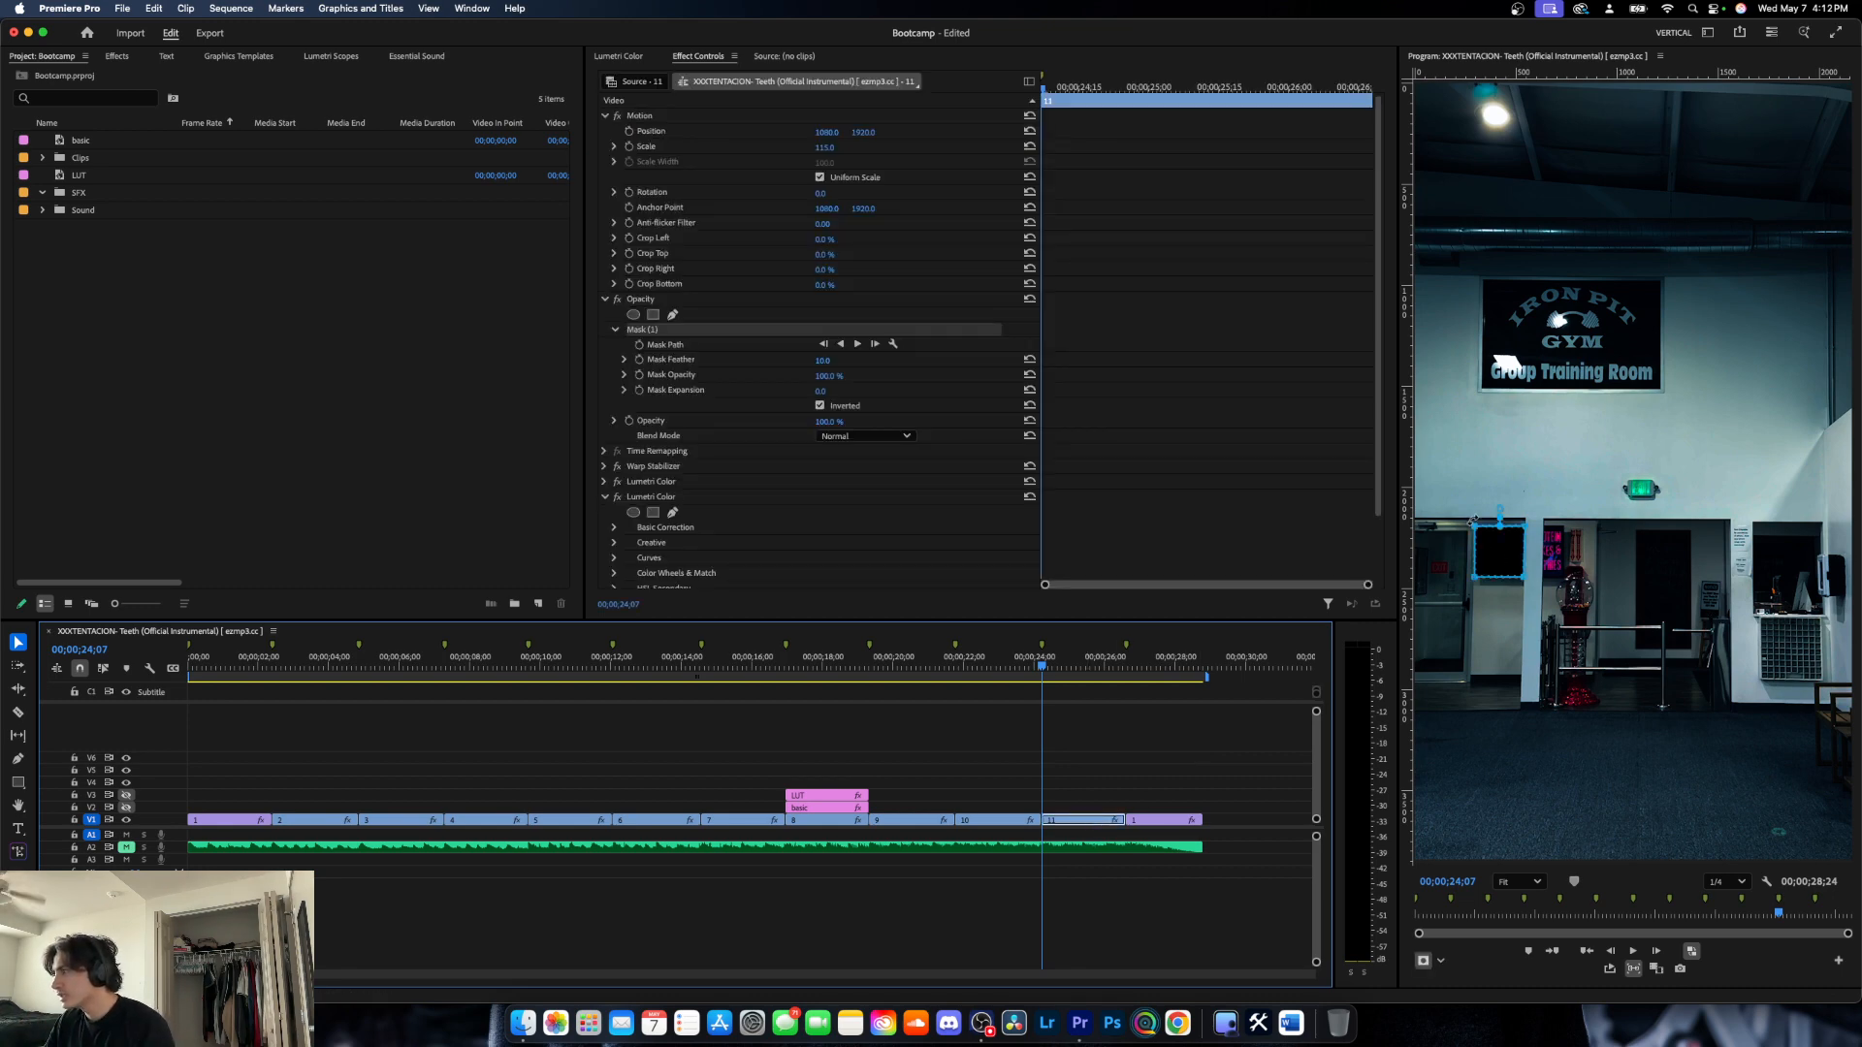
- Enlarge the mask slightly beyond the wall screen's edges and check it with the clip deselected
{"action": "left_click", "coordinate": [1473, 521]}
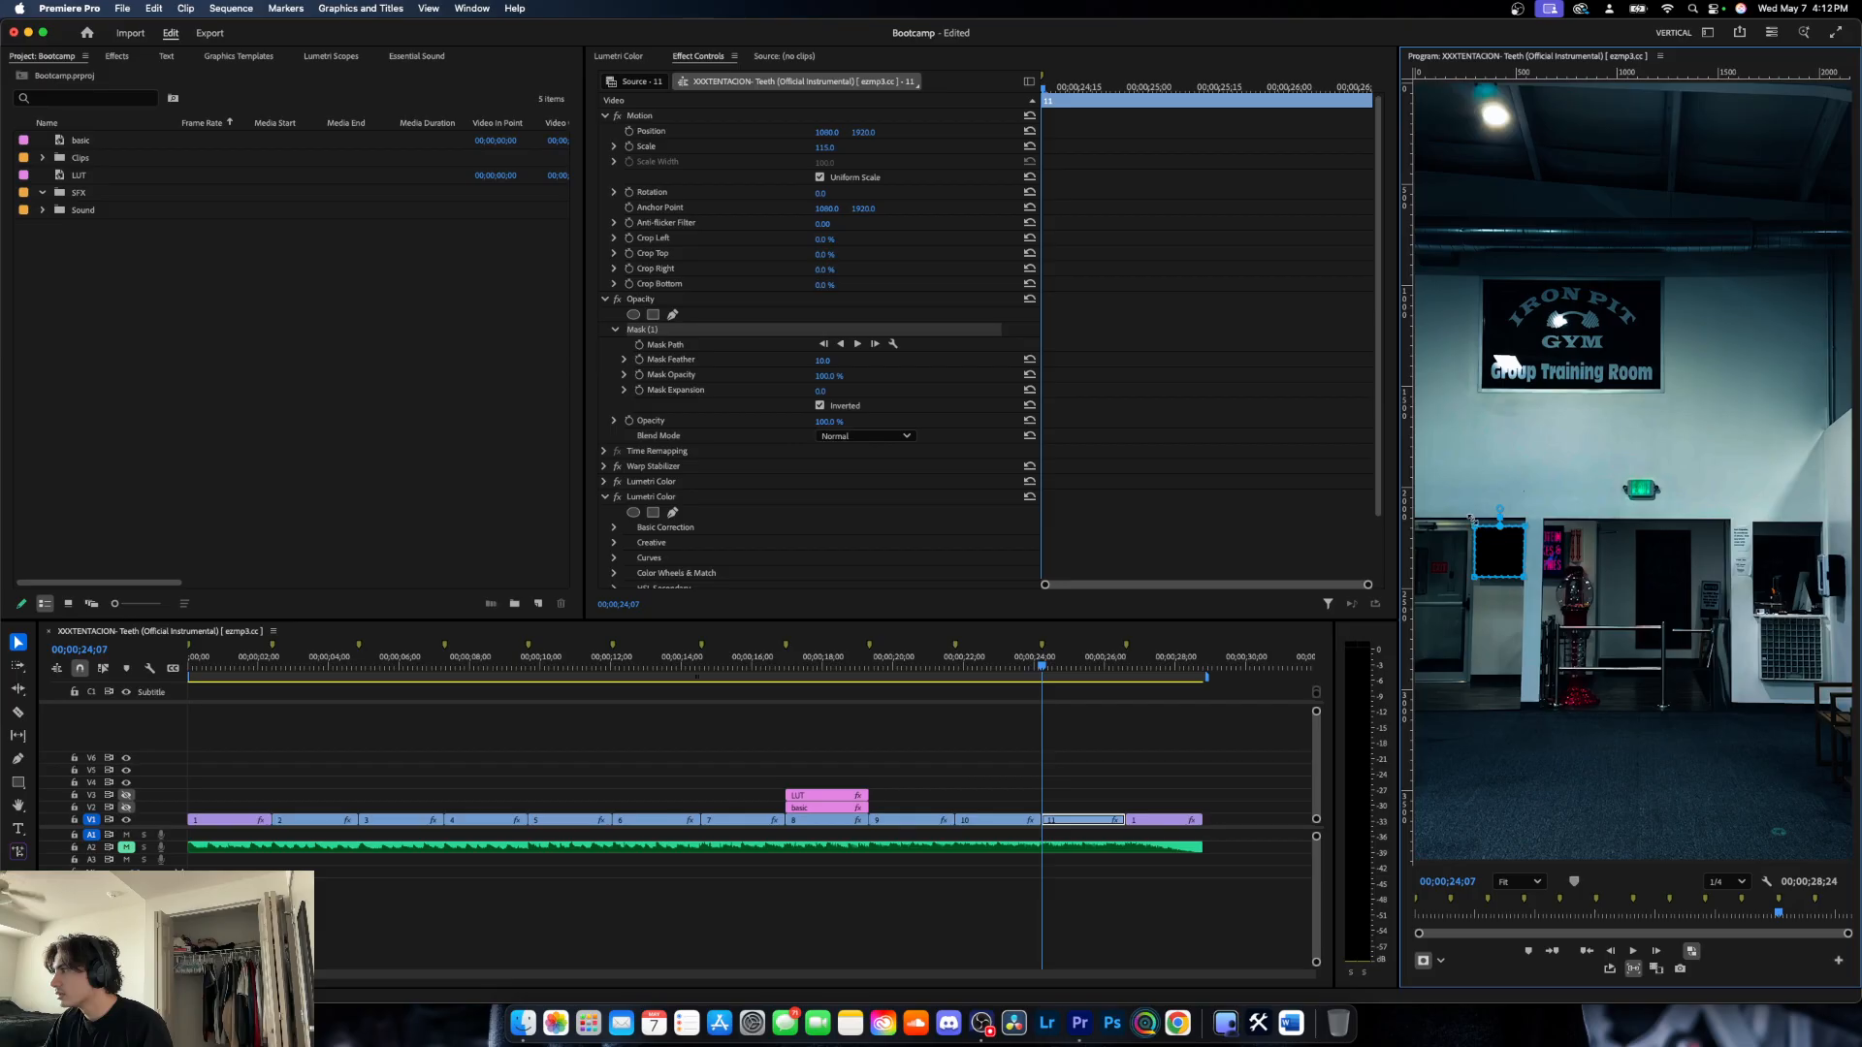
{"action": "left_click_drag", "start_coordinate": [1473, 519], "coordinate": [1469, 516]}
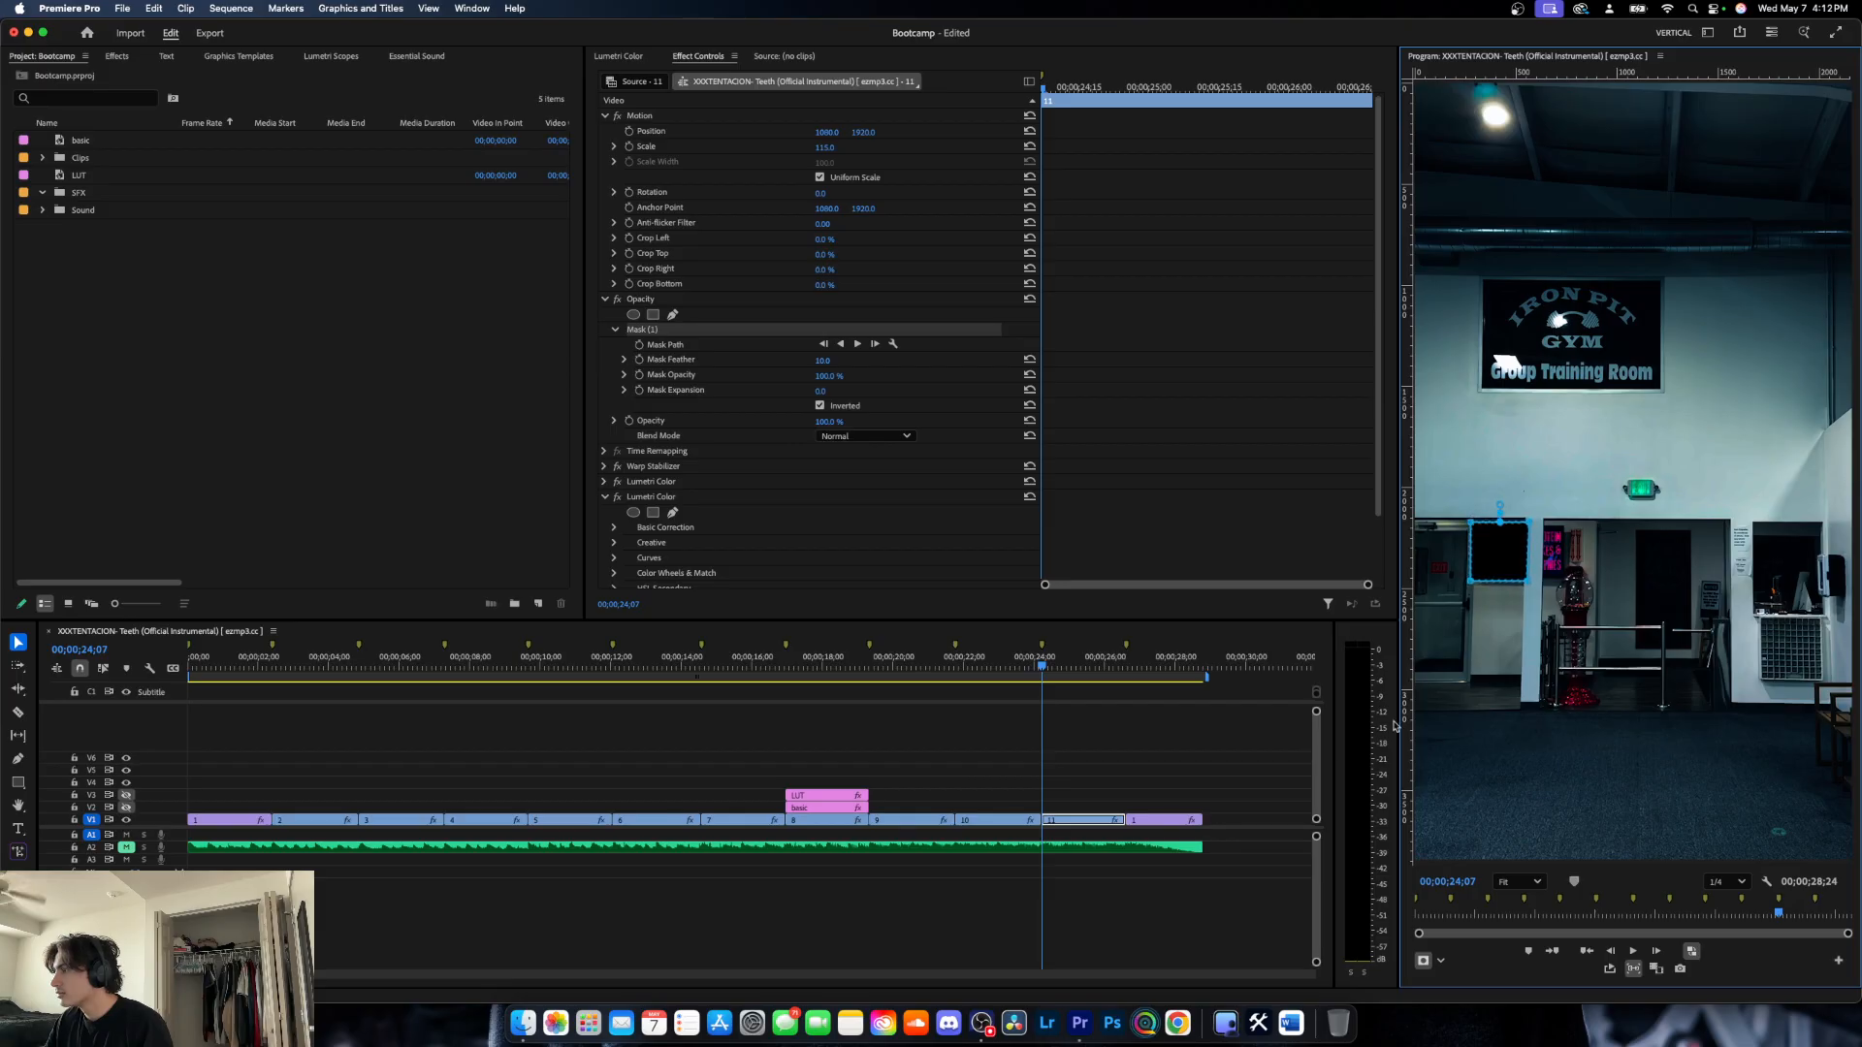
{"action": "left_click", "coordinate": [1260, 853]}
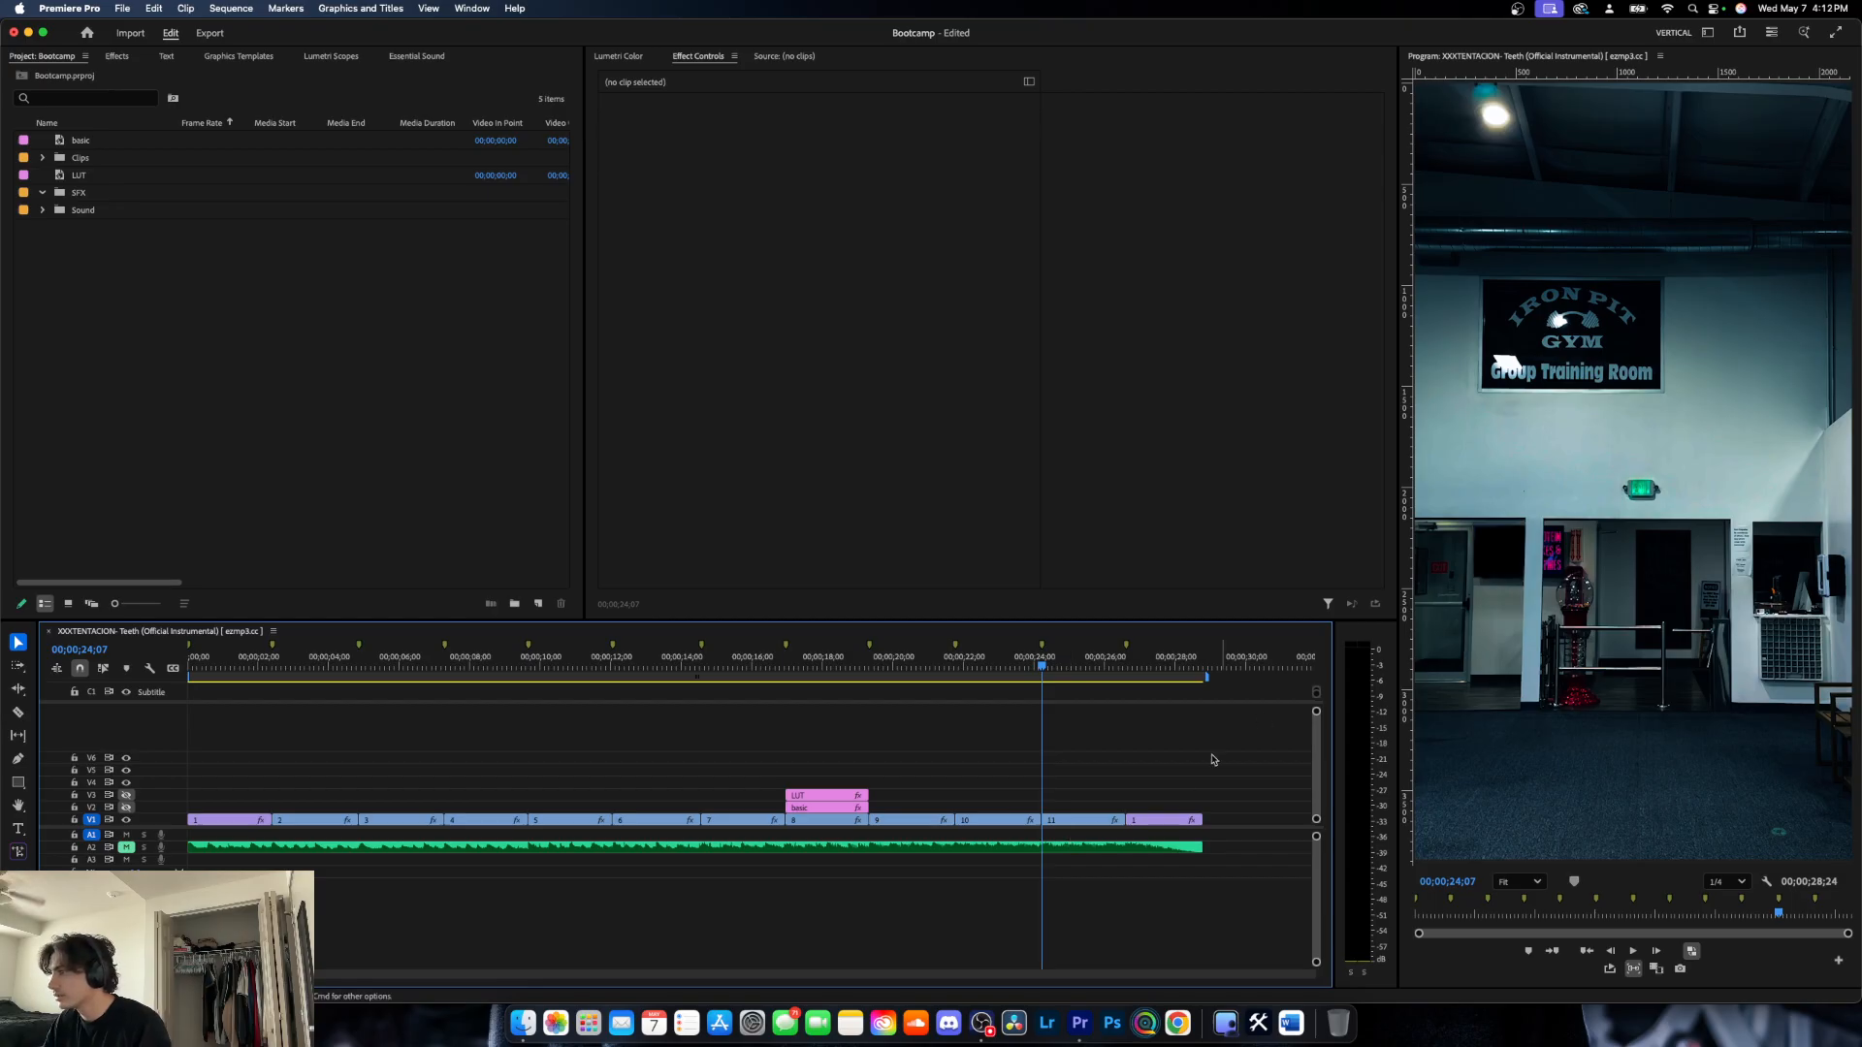
- Nudge the mask's upper-left and lower-left corner points outward to cover the remaining edge of the wall screen
{"action": "left_click", "coordinate": [1081, 820]}
{"action": "scroll", "coordinate": [1454, 490], "scroll_direction": "up", "scroll_amount": 4}
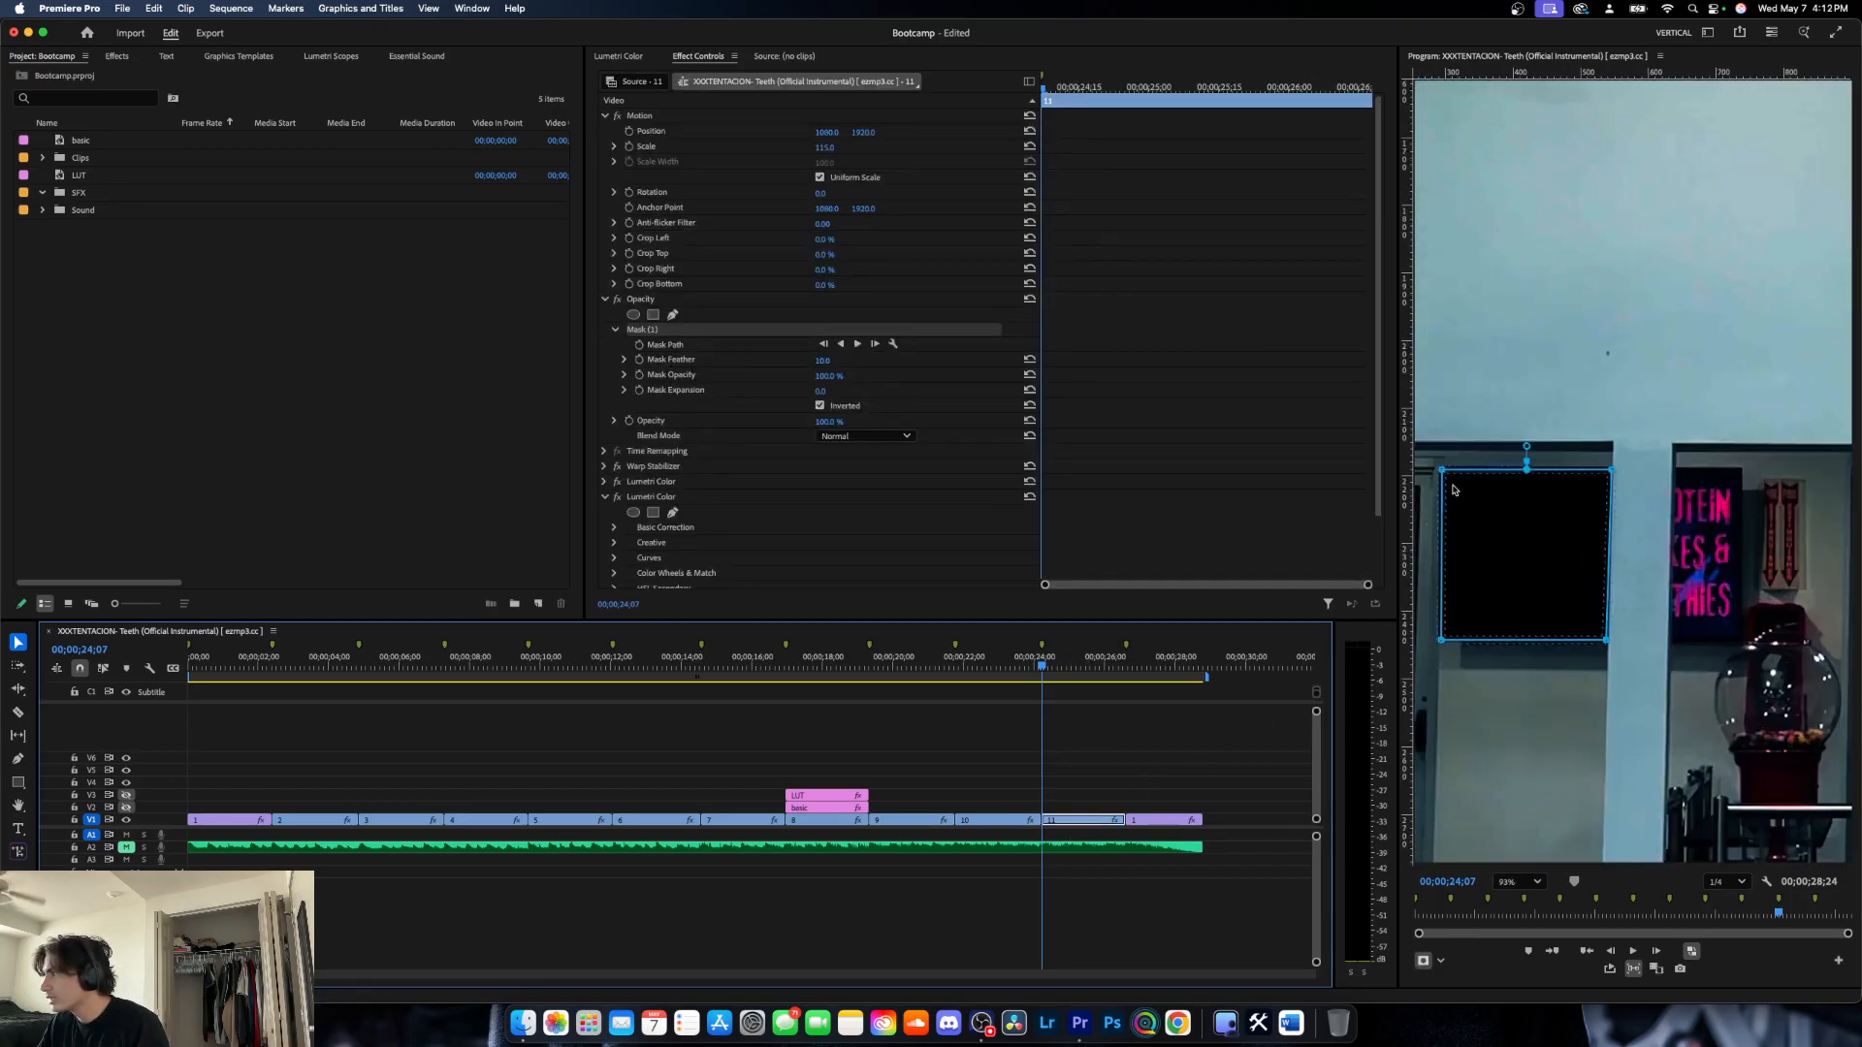
{"action": "scroll", "coordinate": [1448, 483], "scroll_direction": "up", "scroll_amount": 2}
{"action": "left_click_drag", "start_coordinate": [1439, 469], "coordinate": [1437, 465]}
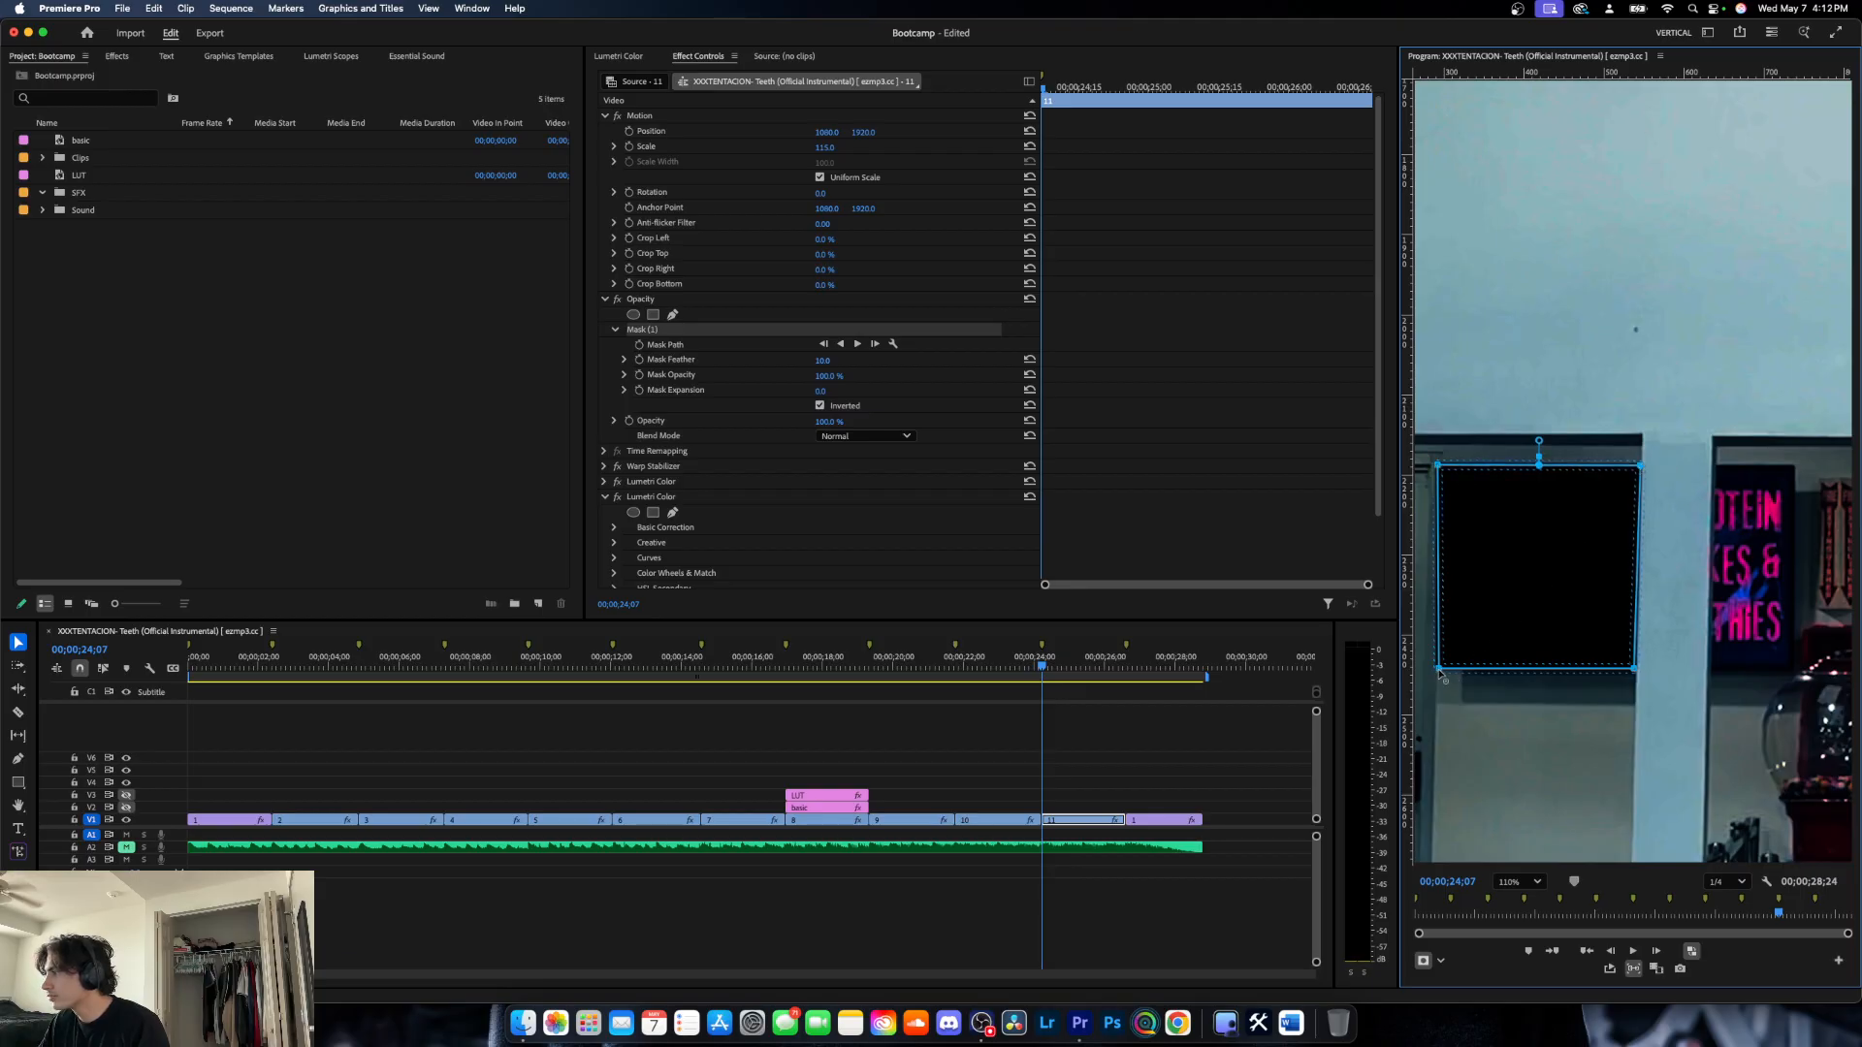
{"action": "left_click_drag", "start_coordinate": [1439, 670], "coordinate": [1436, 668]}
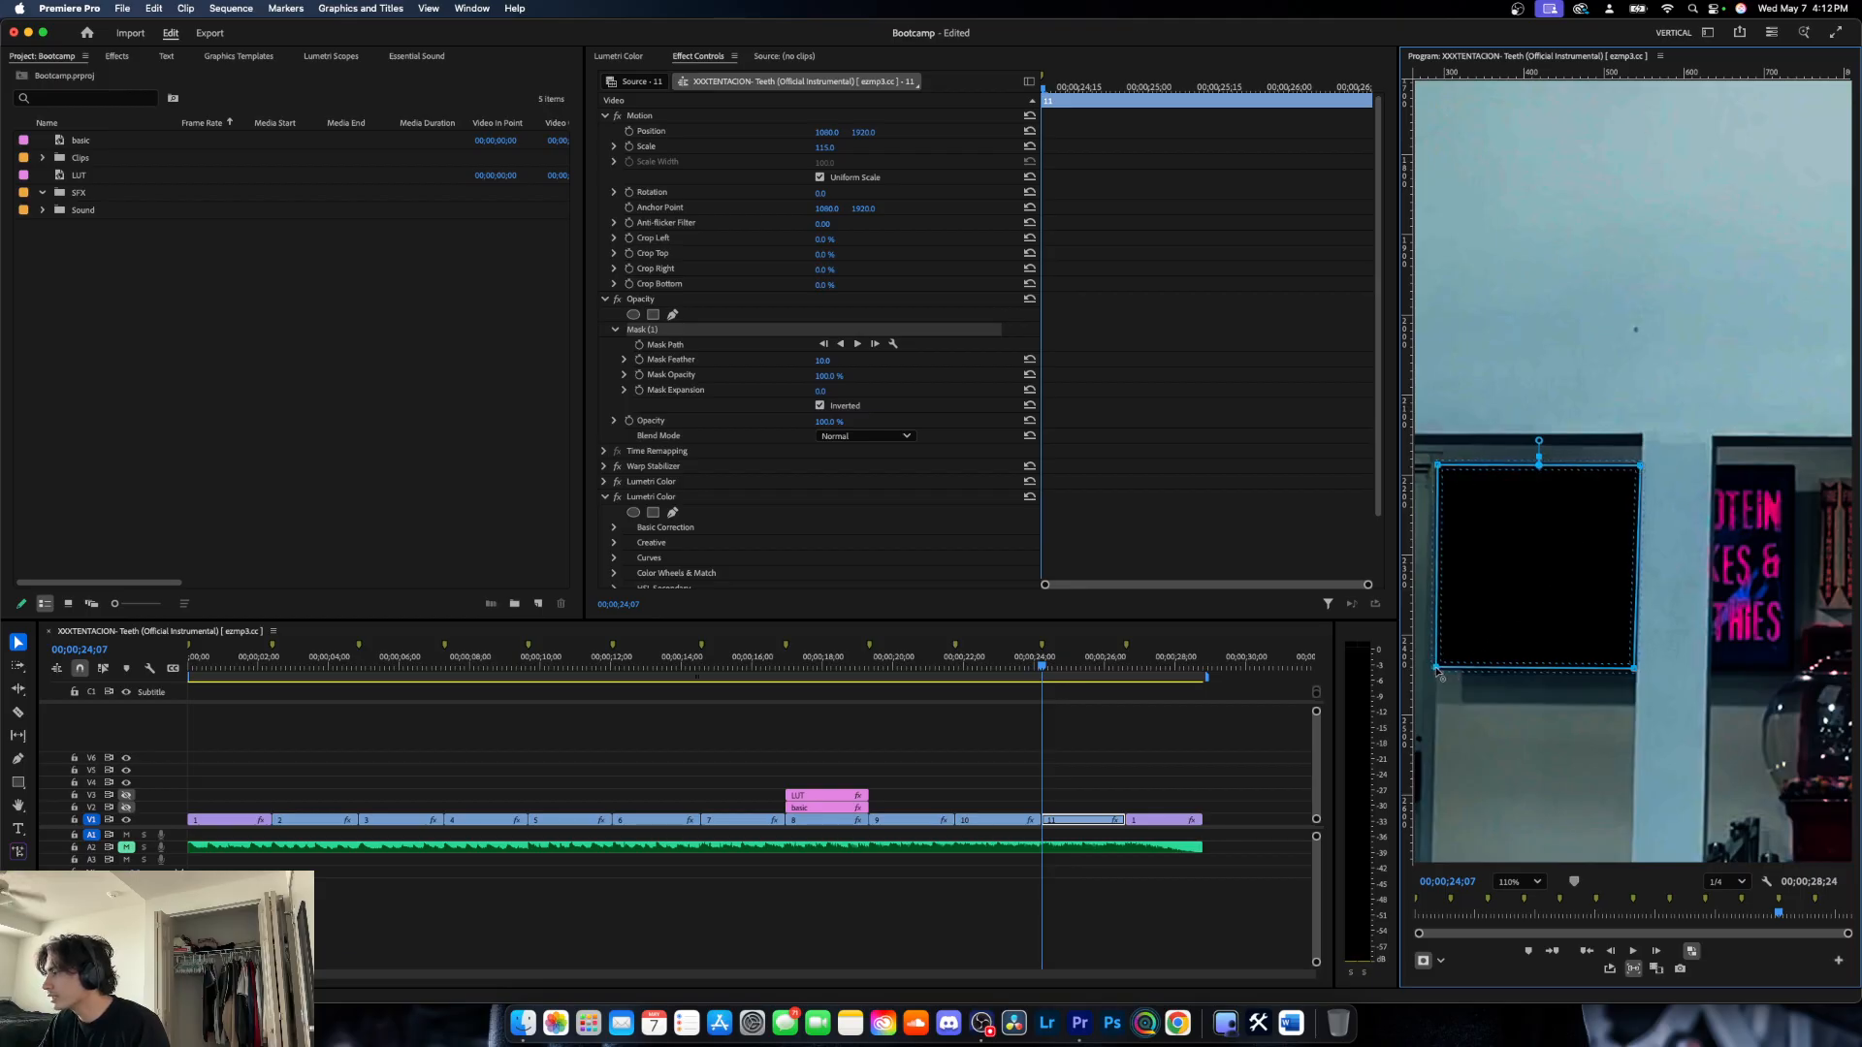
{"action": "left_click", "coordinate": [1233, 793]}
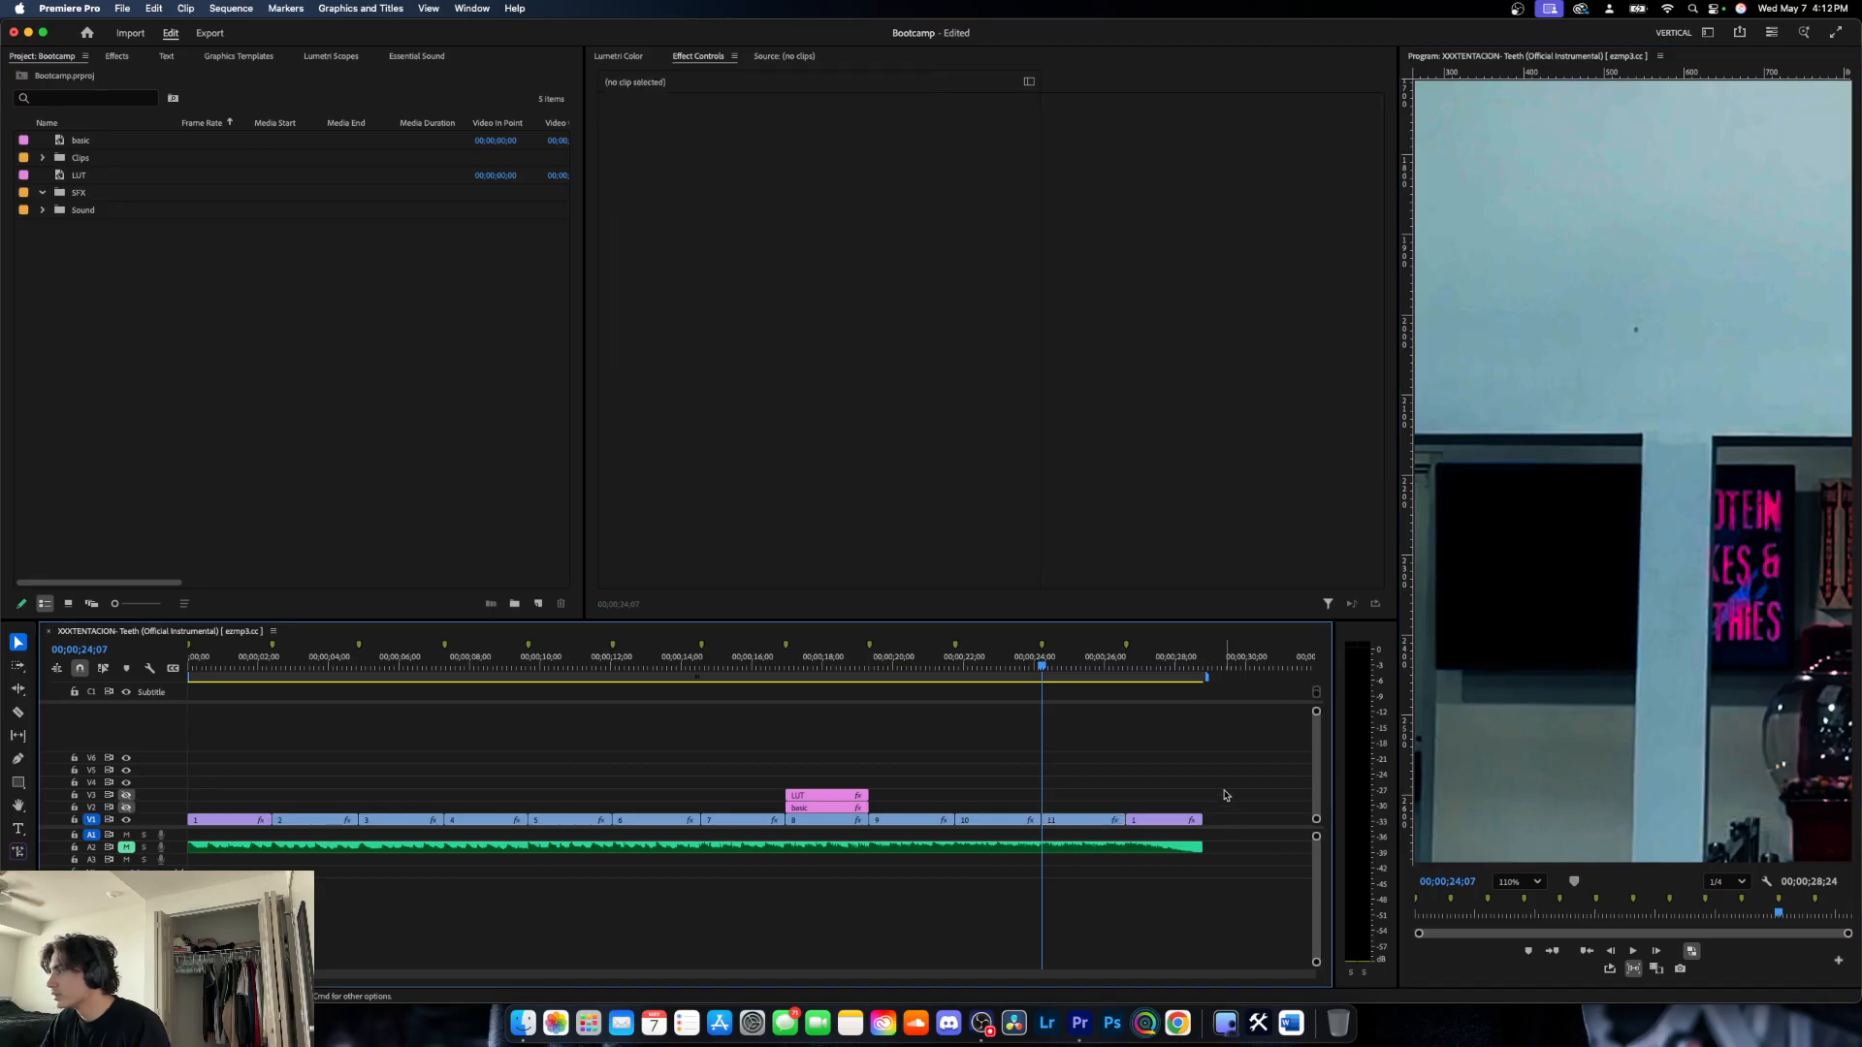
{"action": "left_click", "coordinate": [1101, 824]}
{"action": "left_click_drag", "start_coordinate": [1439, 467], "coordinate": [1435, 462]}
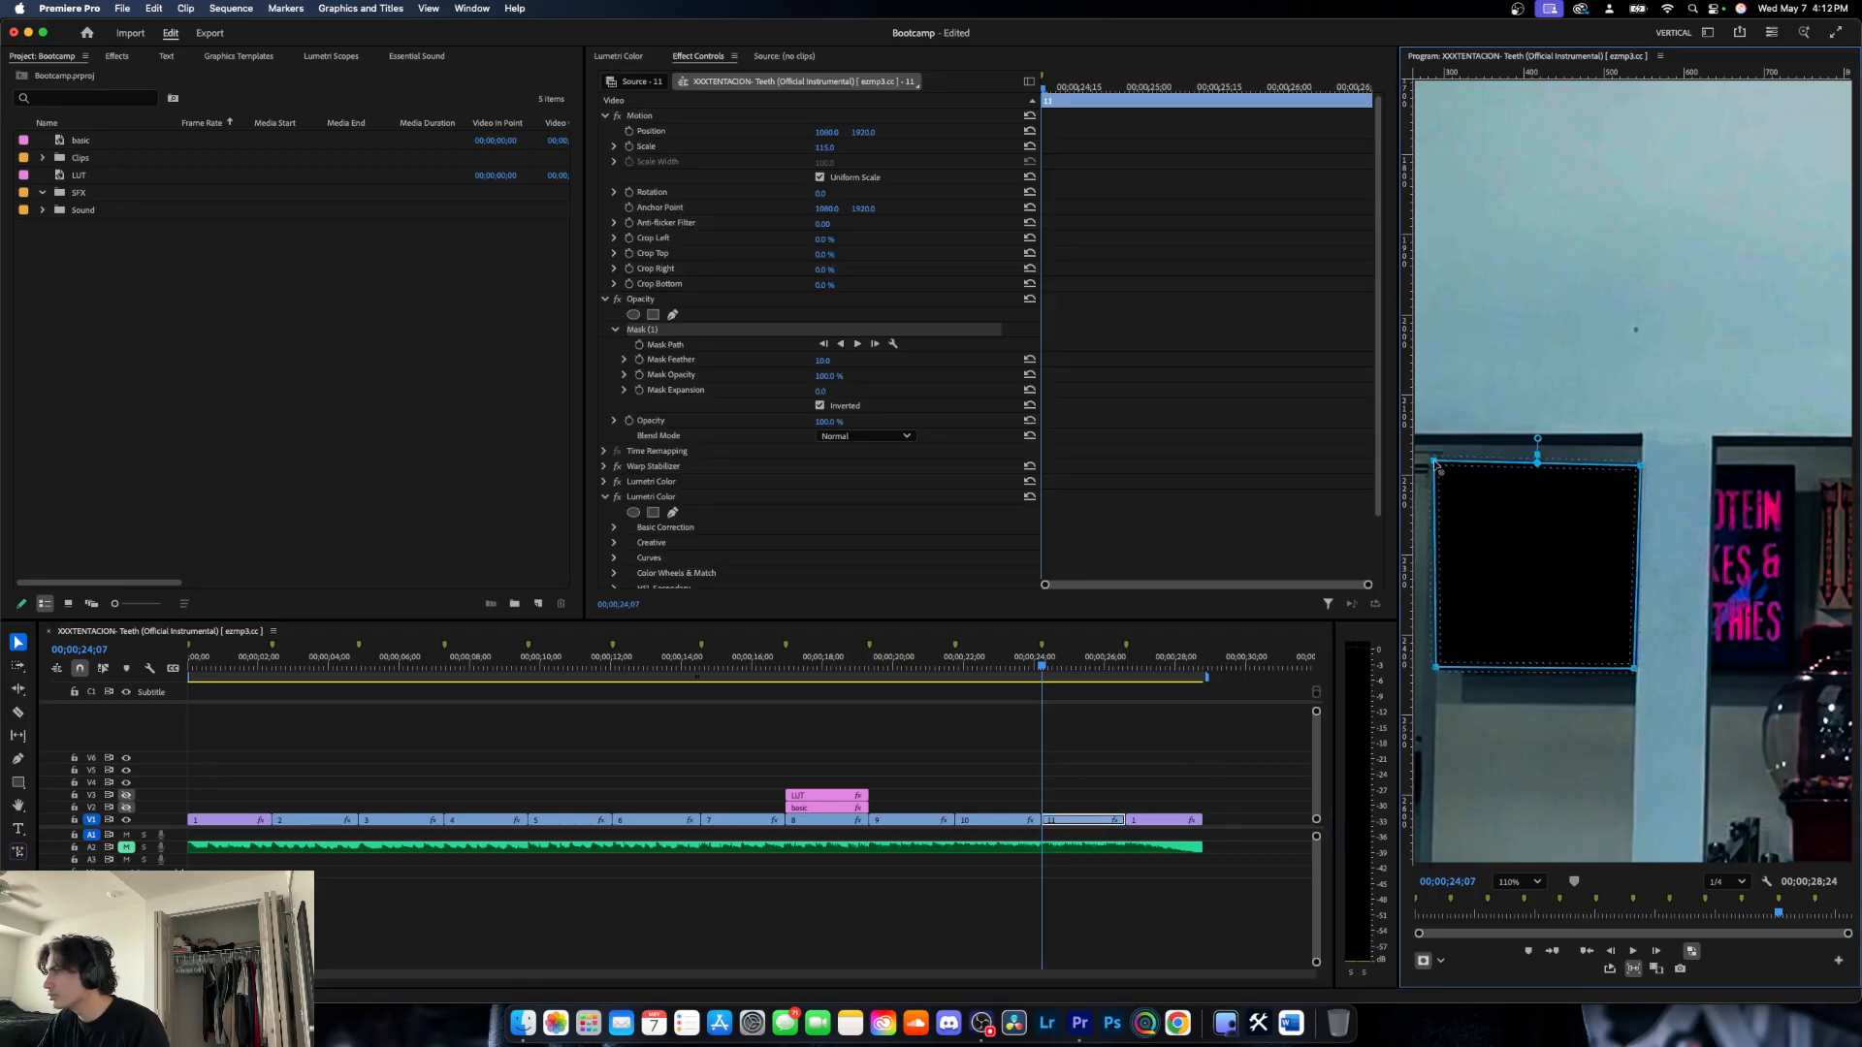
- Set the mask feather to 0 and check the cutout's hard edges with clip 11 deselected
{"action": "left_click", "coordinate": [834, 359]}
{"action": "type", "text": "0"}
{"action": "key", "text": "Return"}
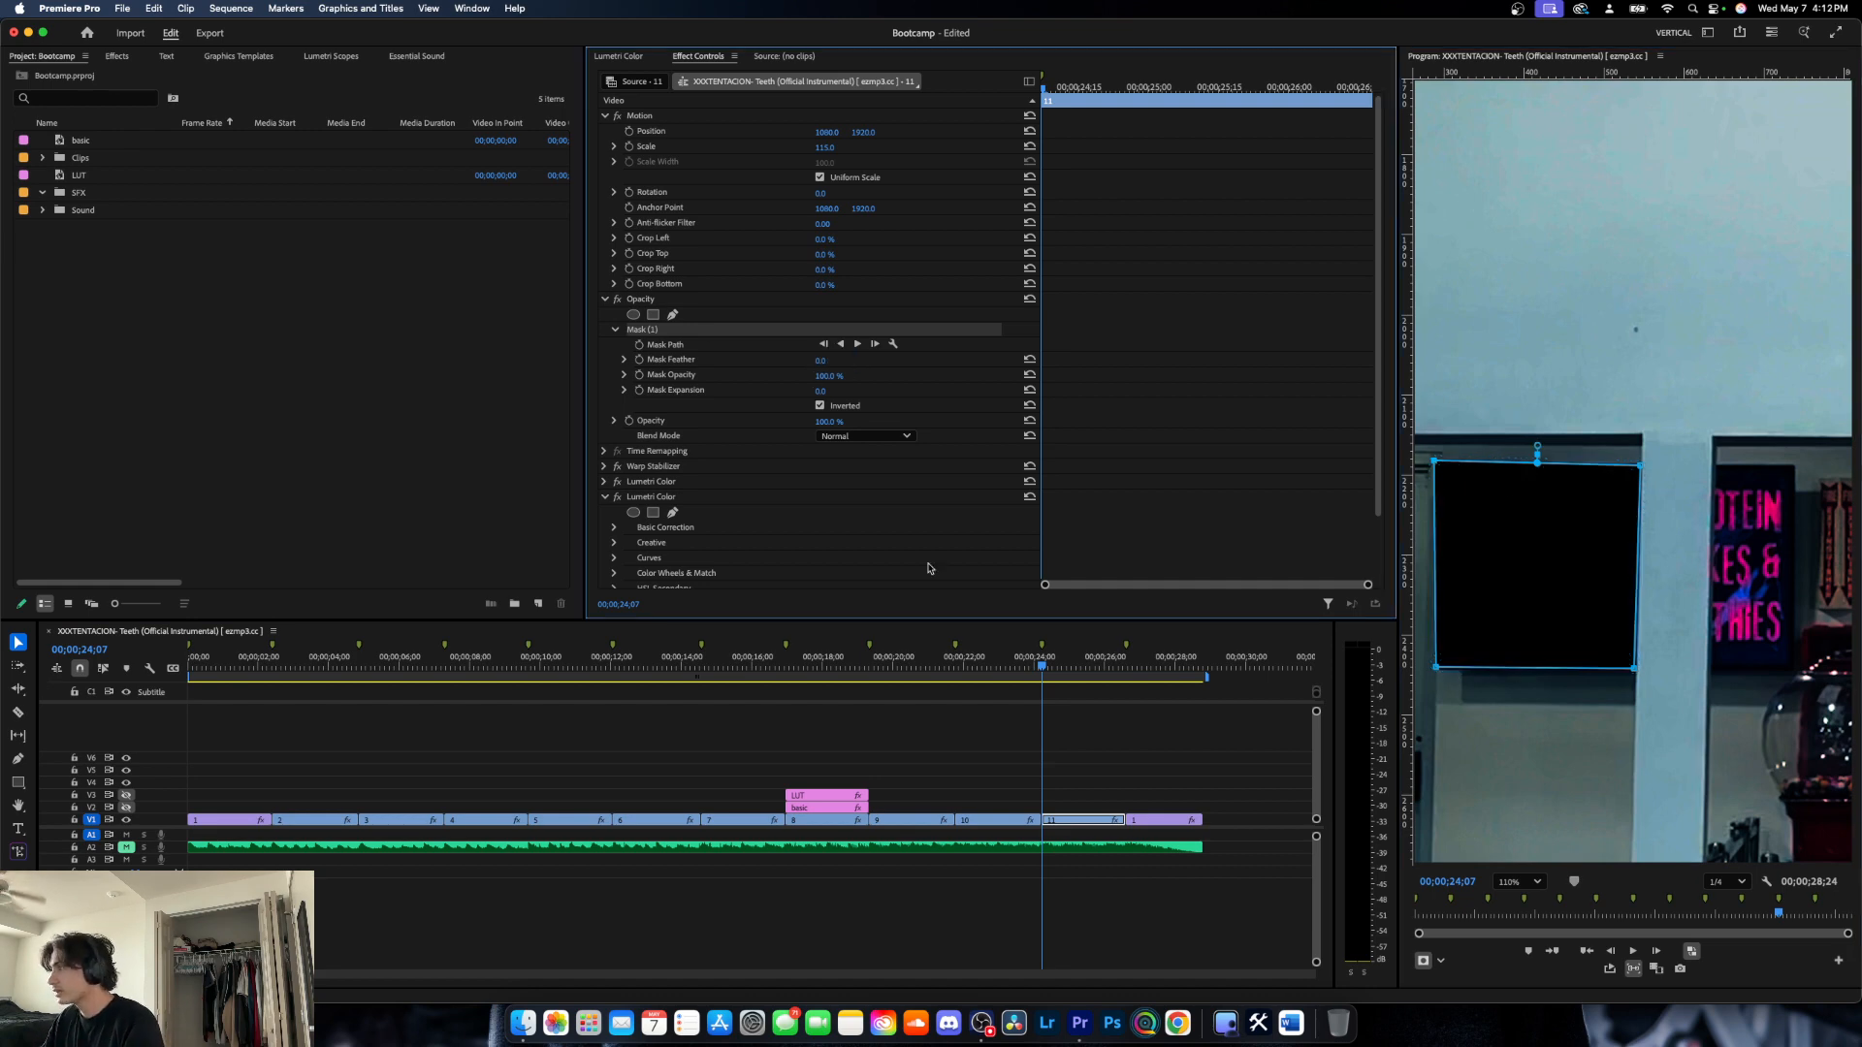
{"action": "left_click", "coordinate": [1147, 763]}
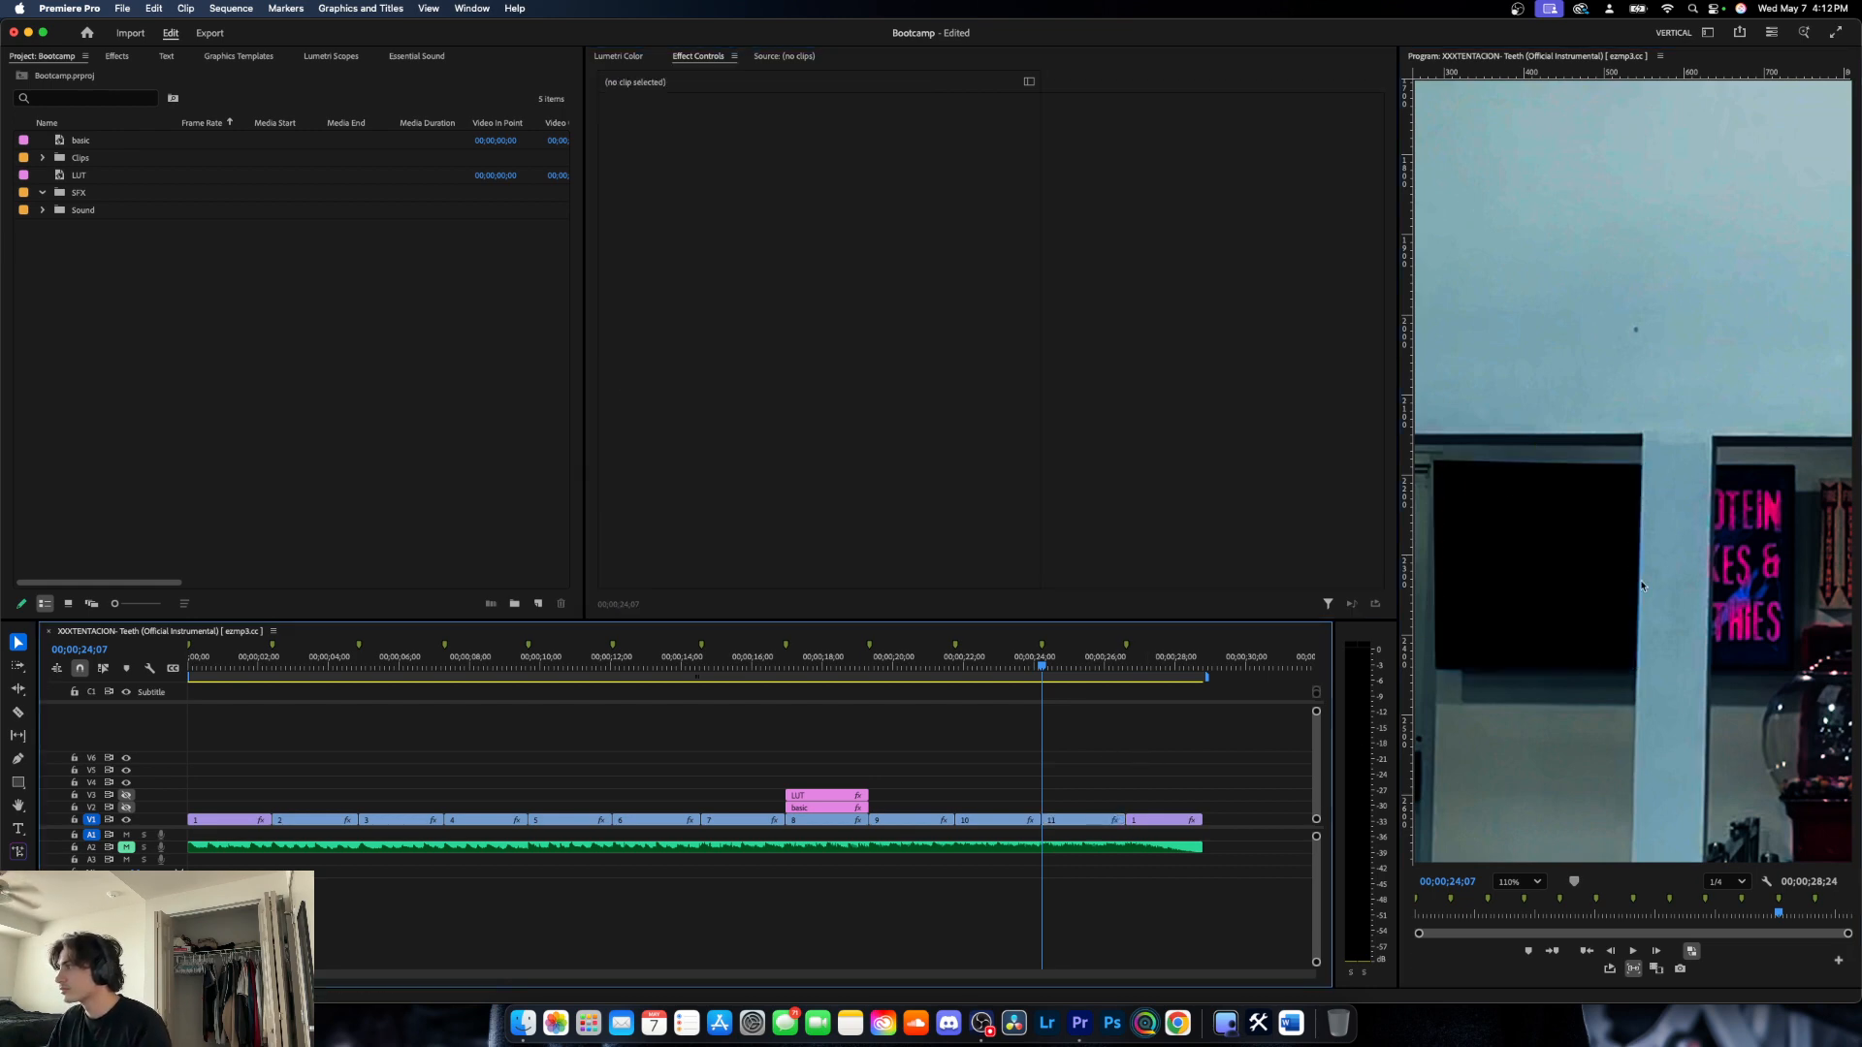
{"action": "left_click", "coordinate": [1069, 822]}
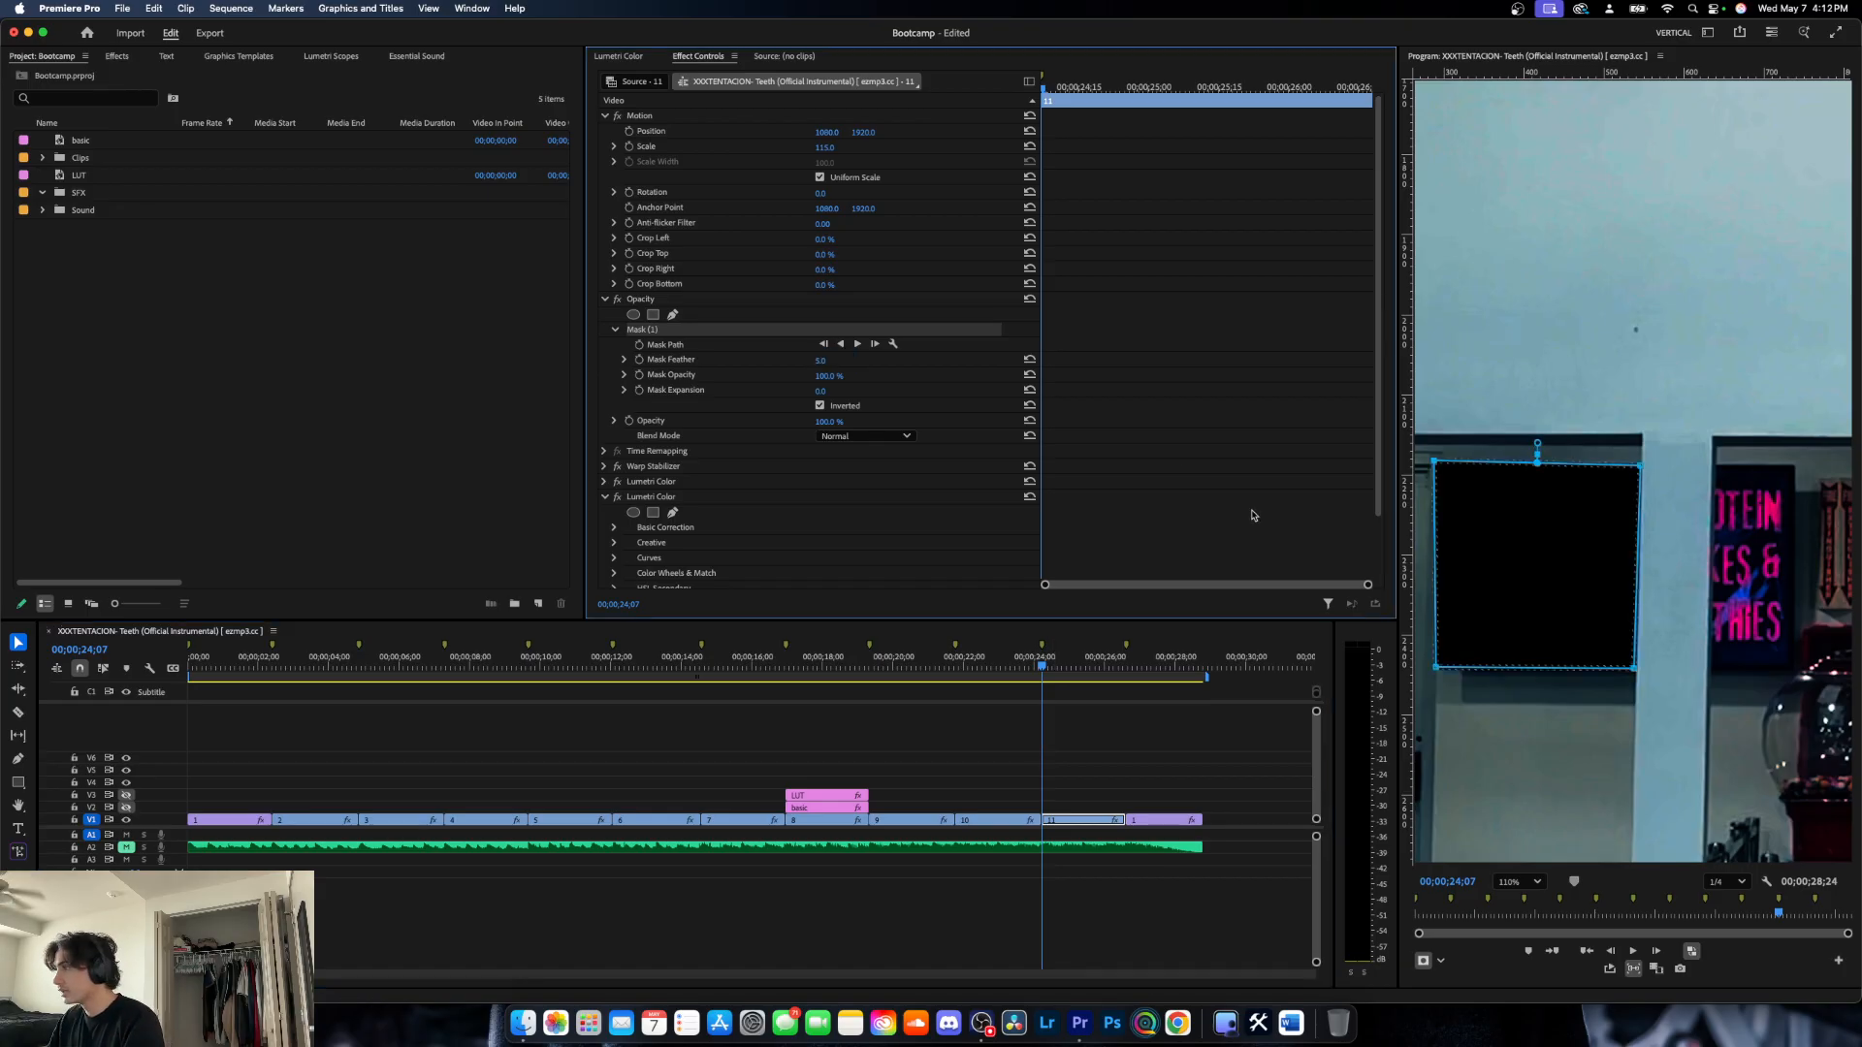
{"action": "left_click", "coordinate": [1201, 778]}
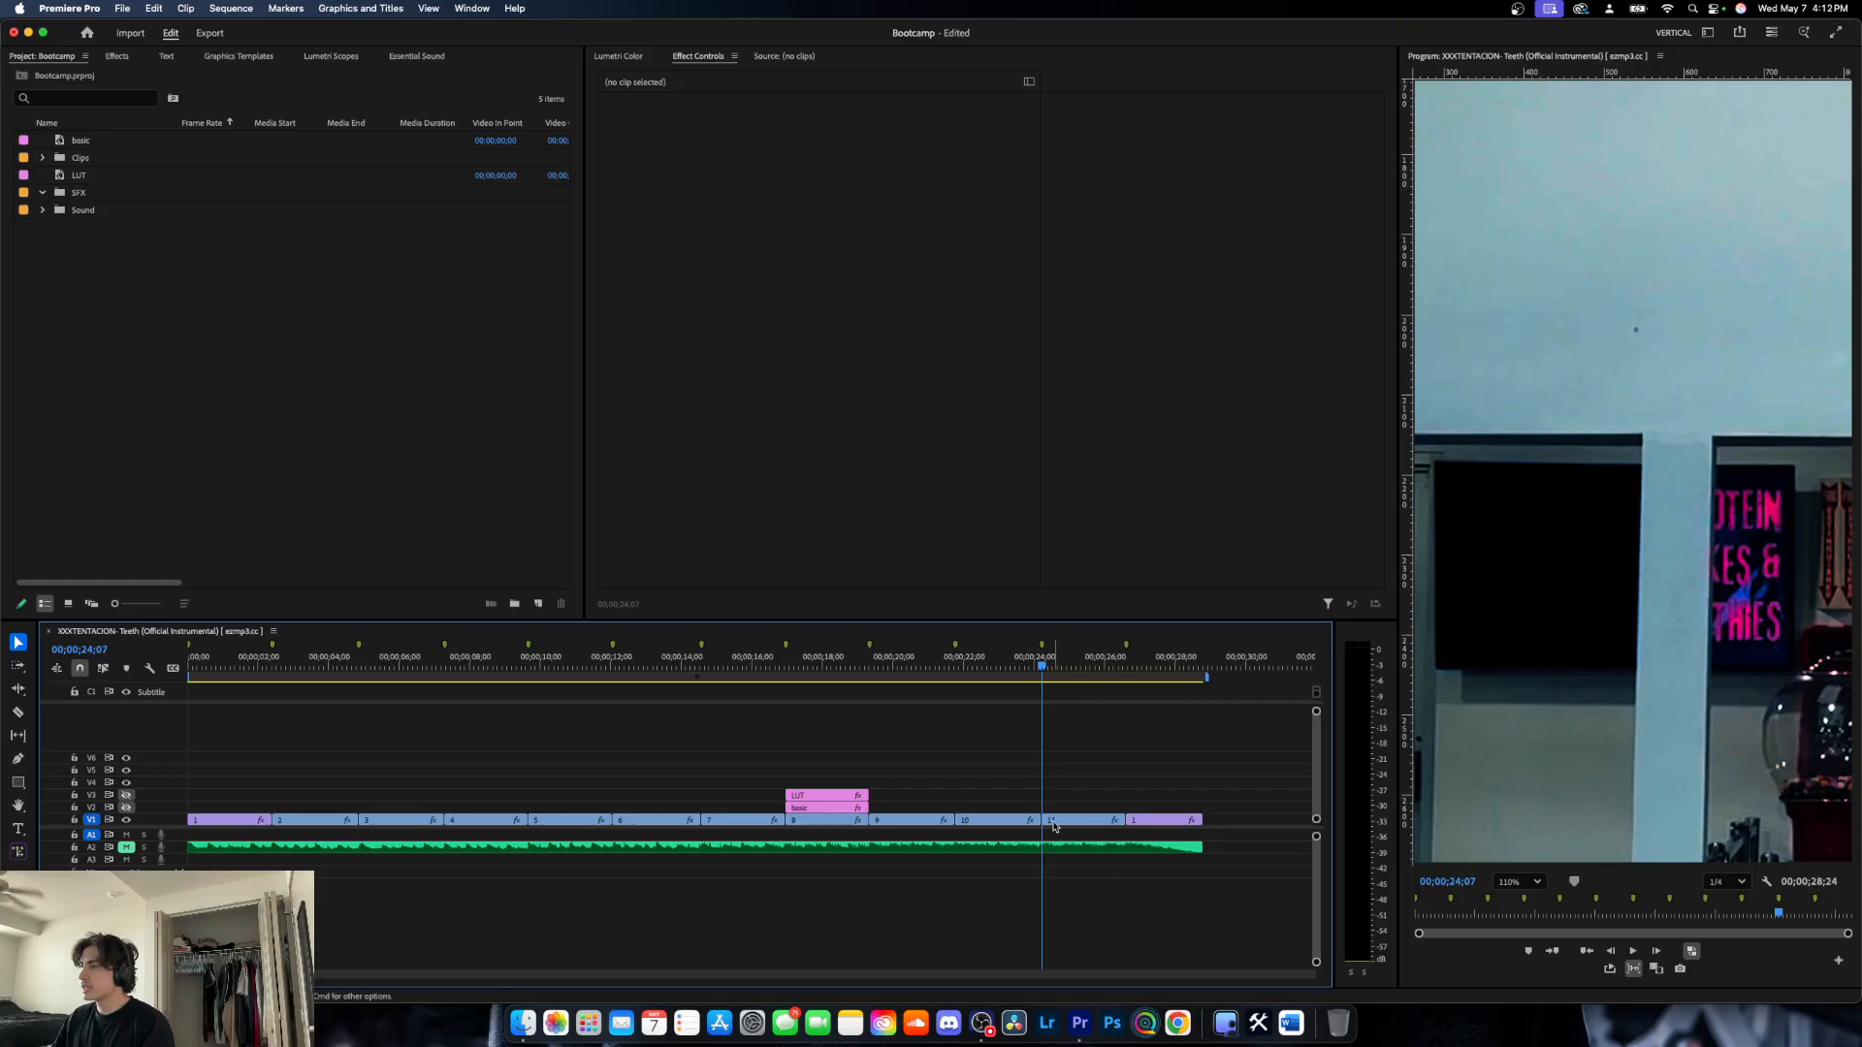
- Check the mask on a frame further into clip 11, return to the clip's start and nest the clip under the default name
{"action": "left_click", "coordinate": [1058, 676]}
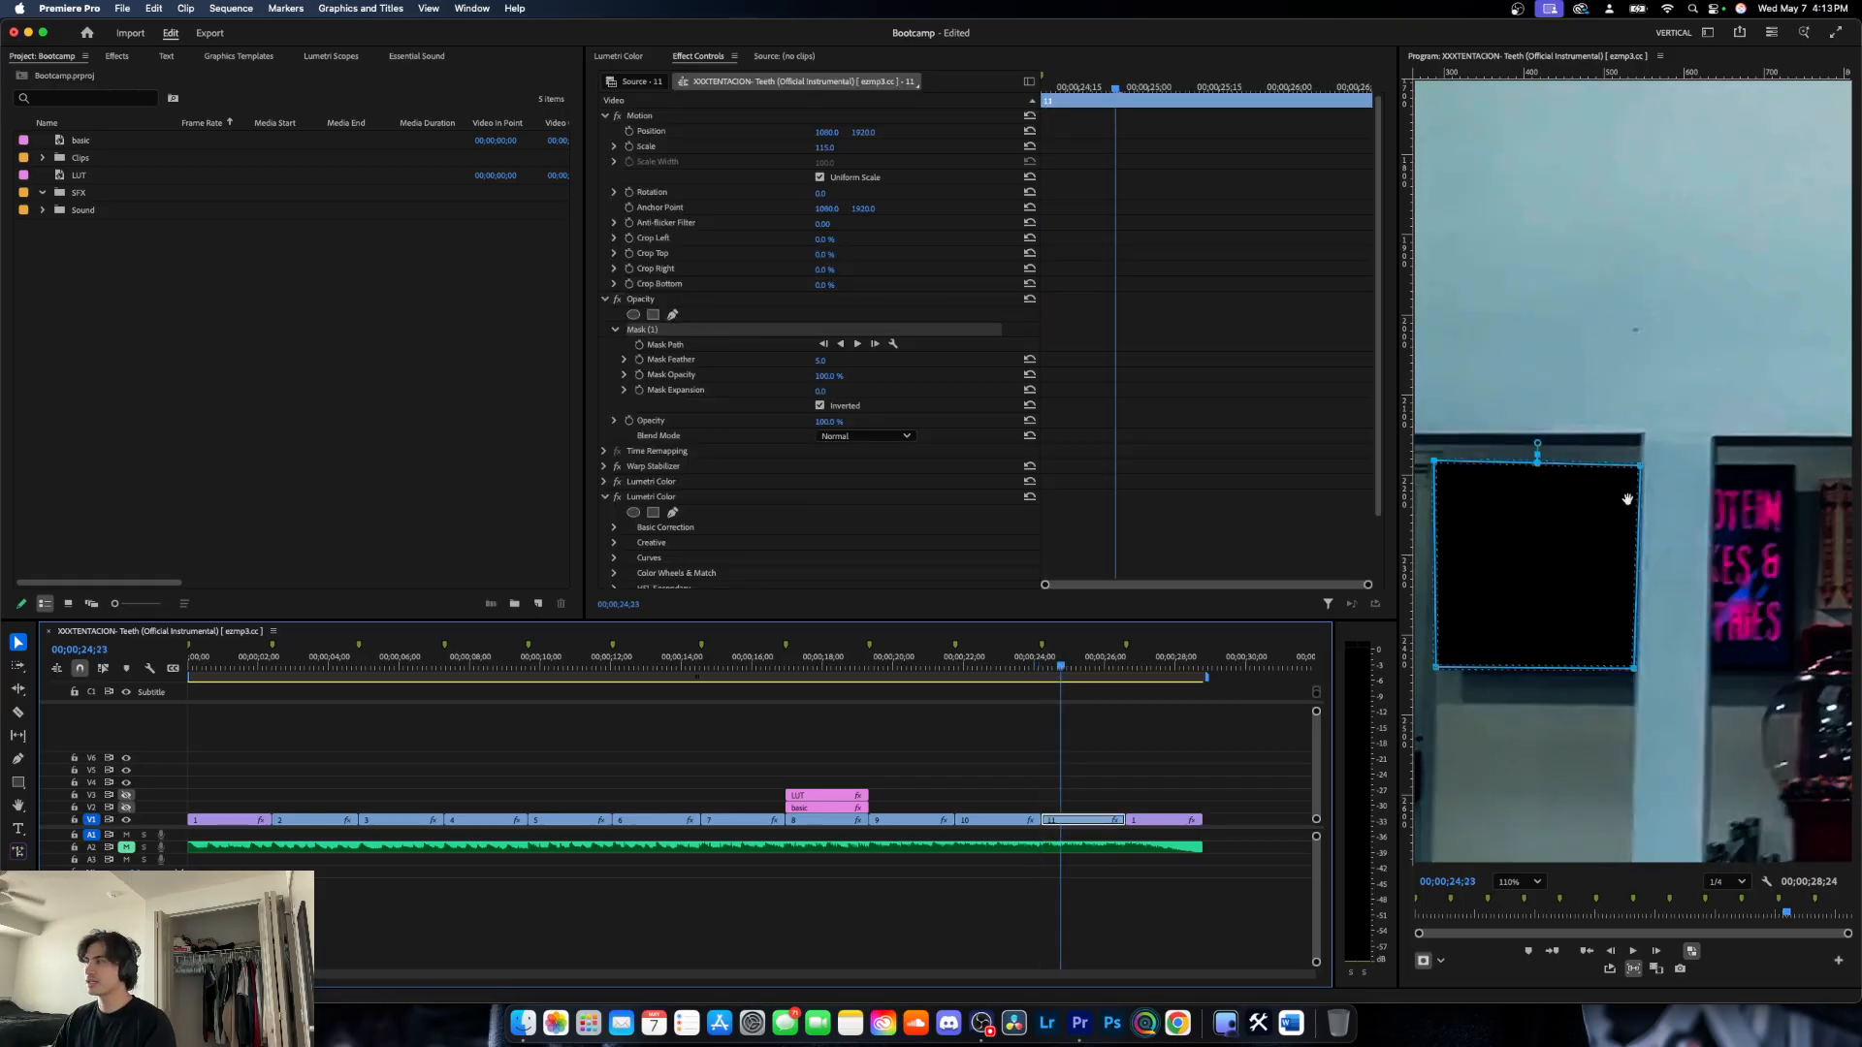
{"action": "key", "text": "Up"}
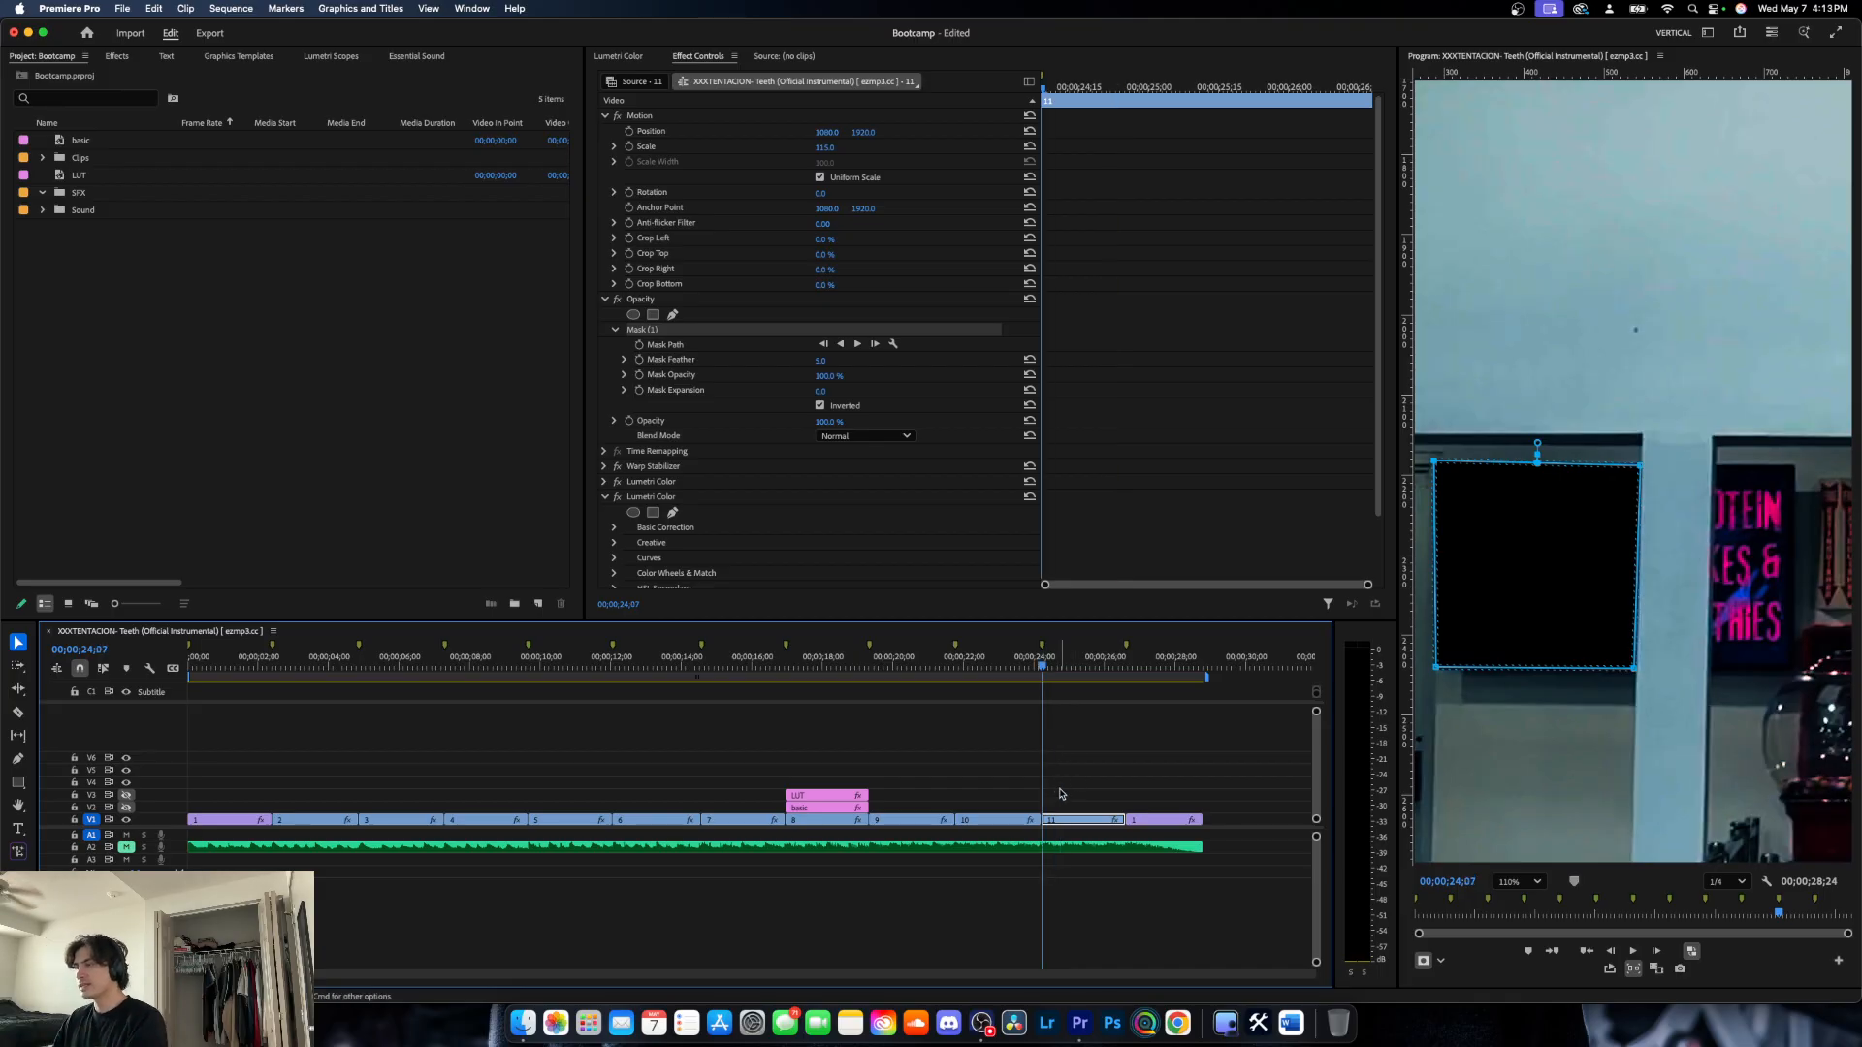
{"action": "right_click", "coordinate": [1065, 820]}
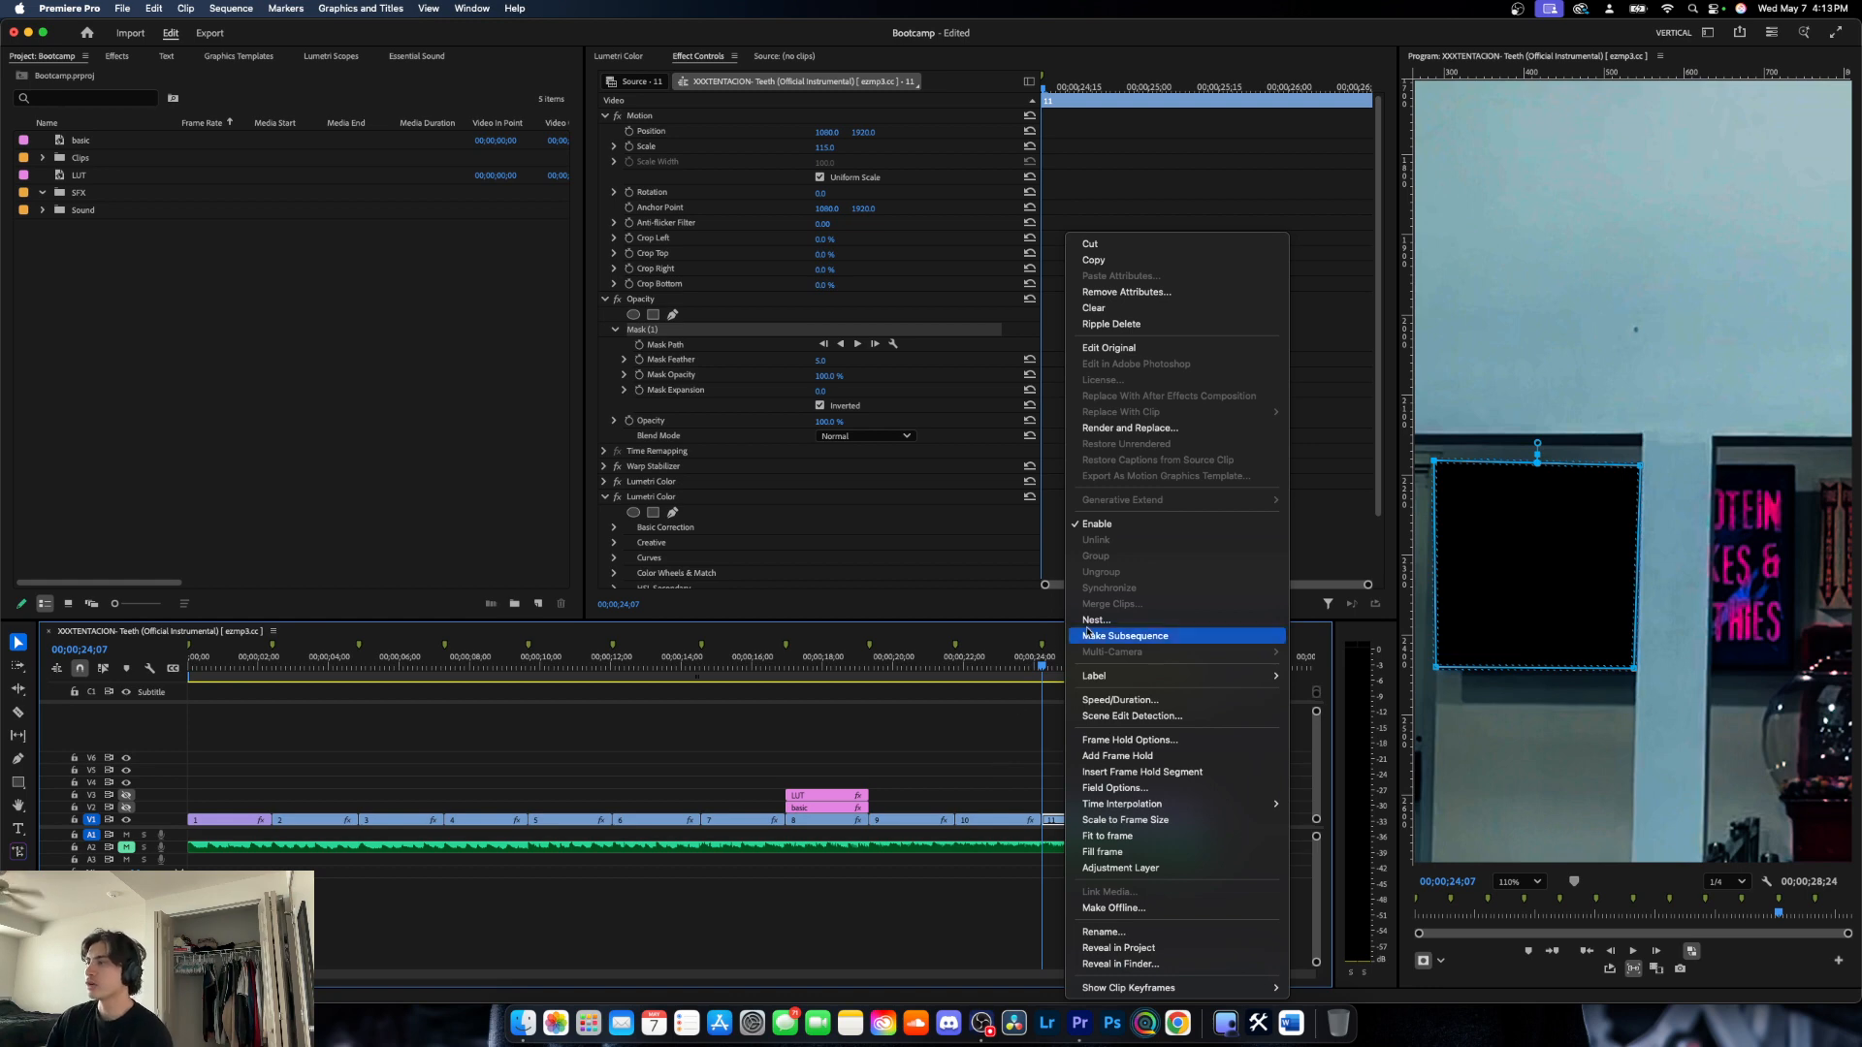
{"action": "left_click", "coordinate": [1055, 758]}
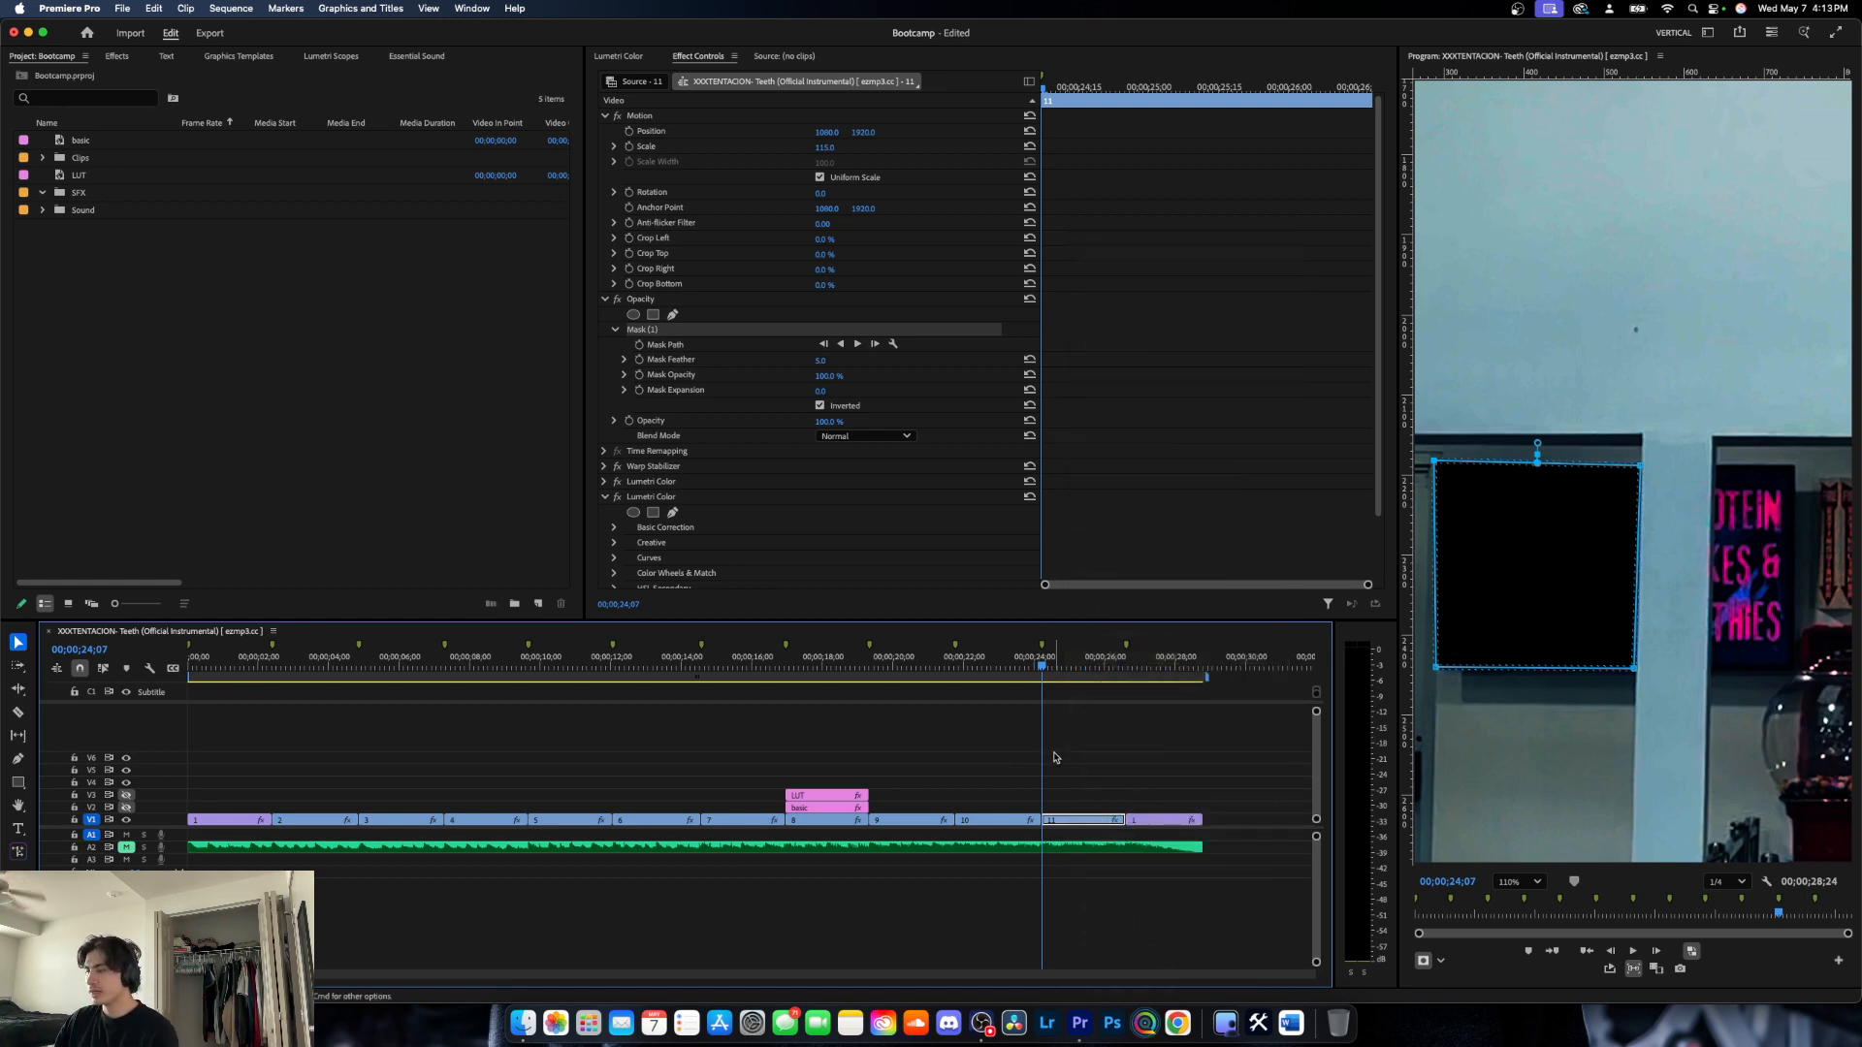
{"action": "key", "text": "Return"}
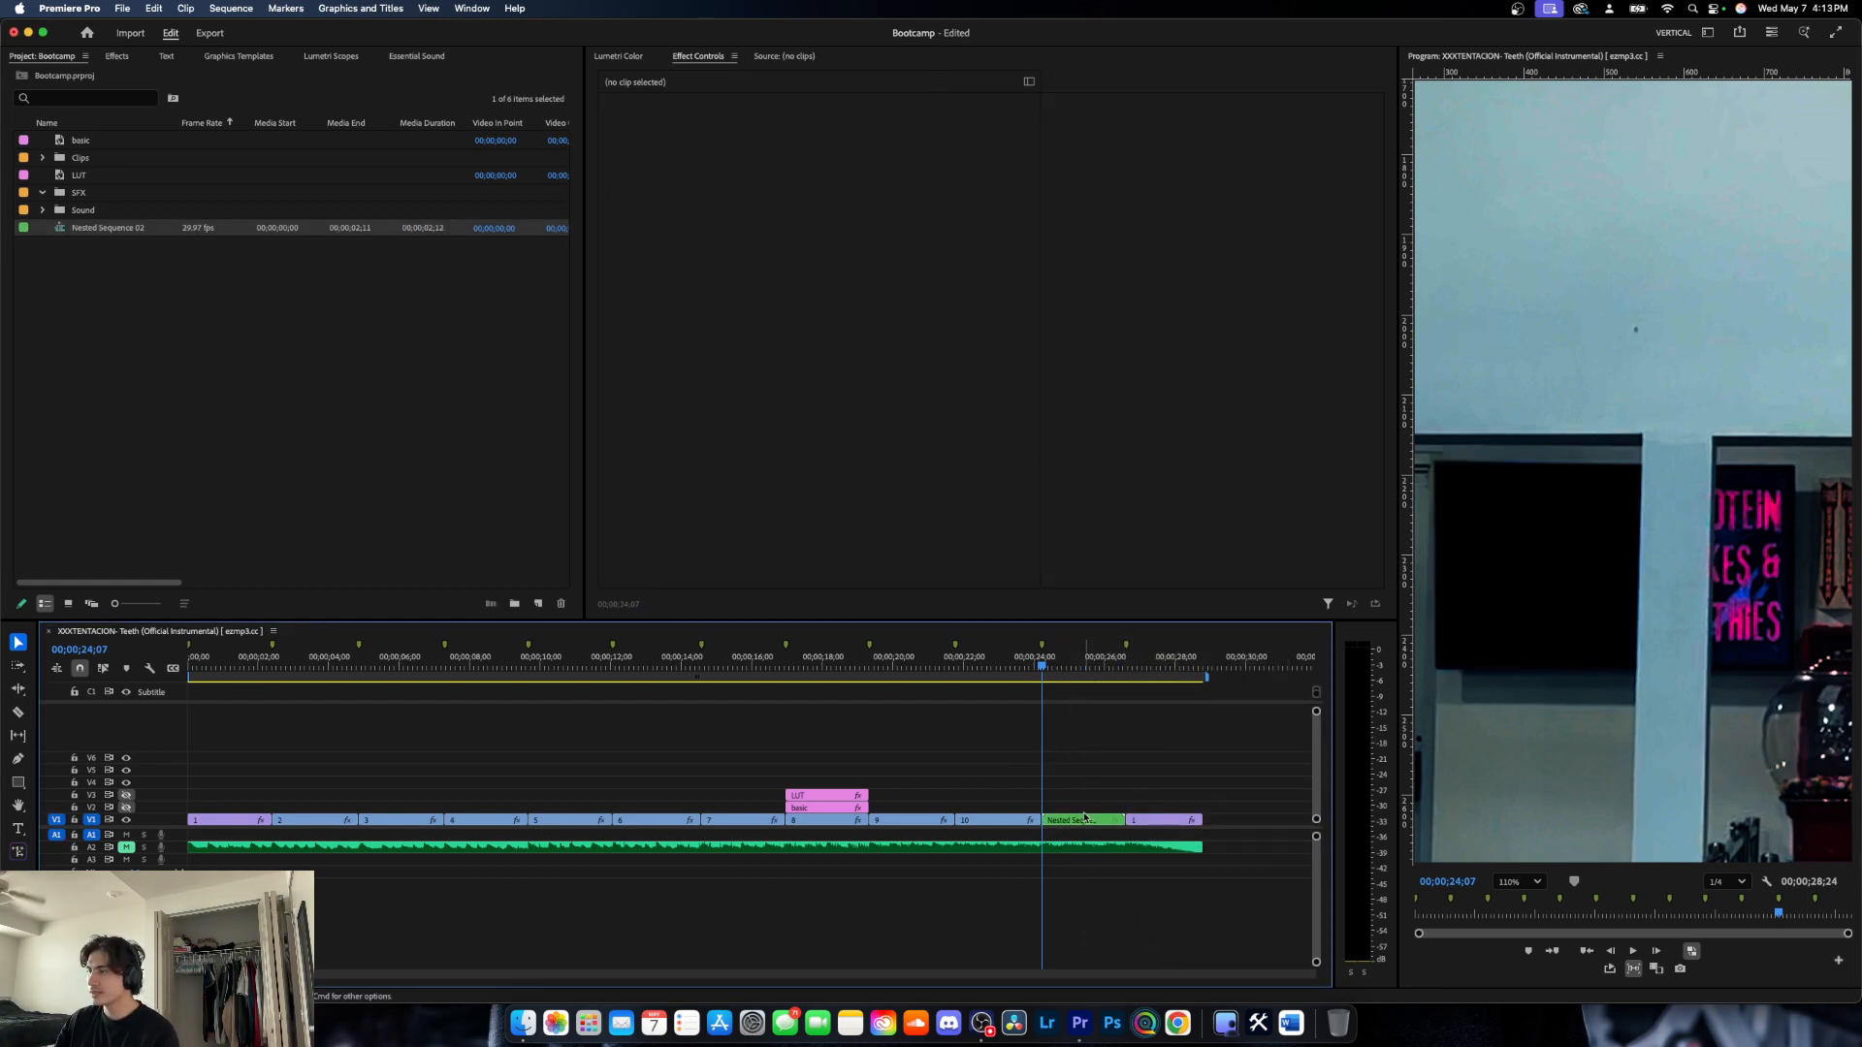
- Start a freeform opacity mask on the nested clip with points at the pink-lettered sign's upper-left and upper-right corners
{"action": "left_click", "coordinate": [1084, 820]}
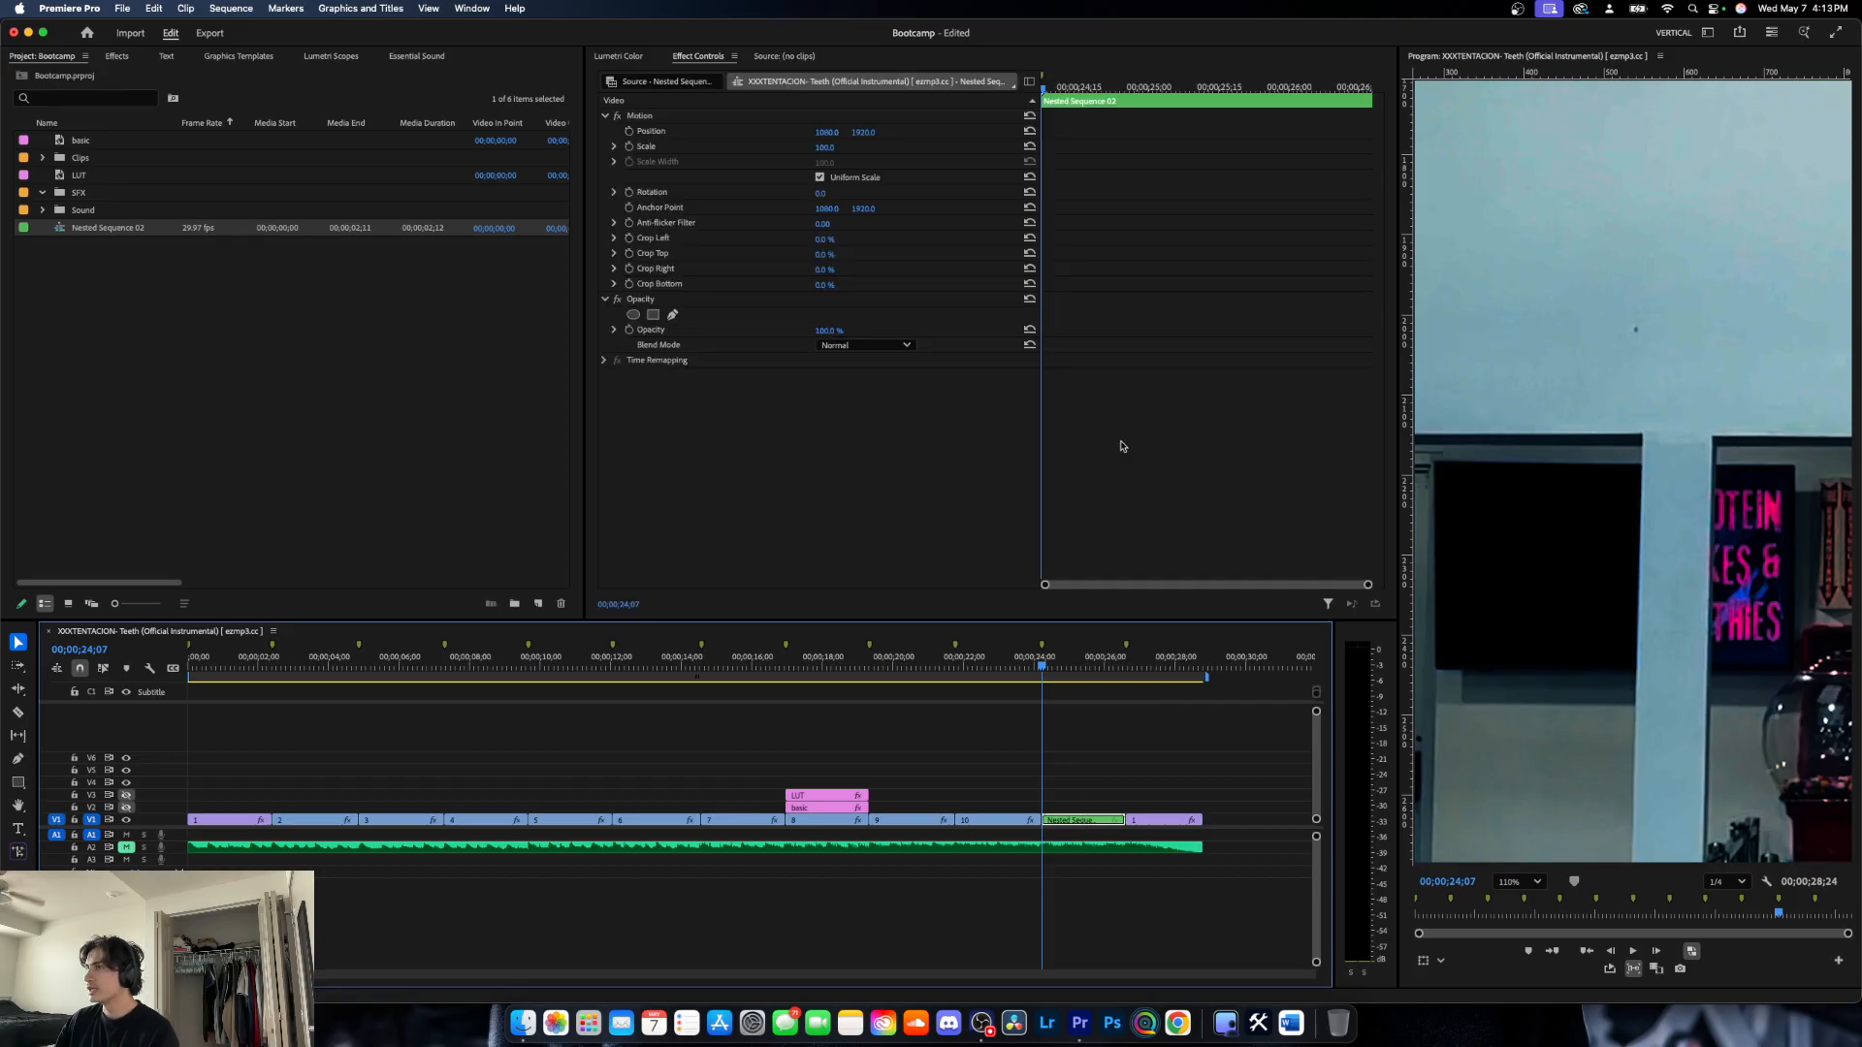
{"action": "left_click", "coordinate": [672, 317]}
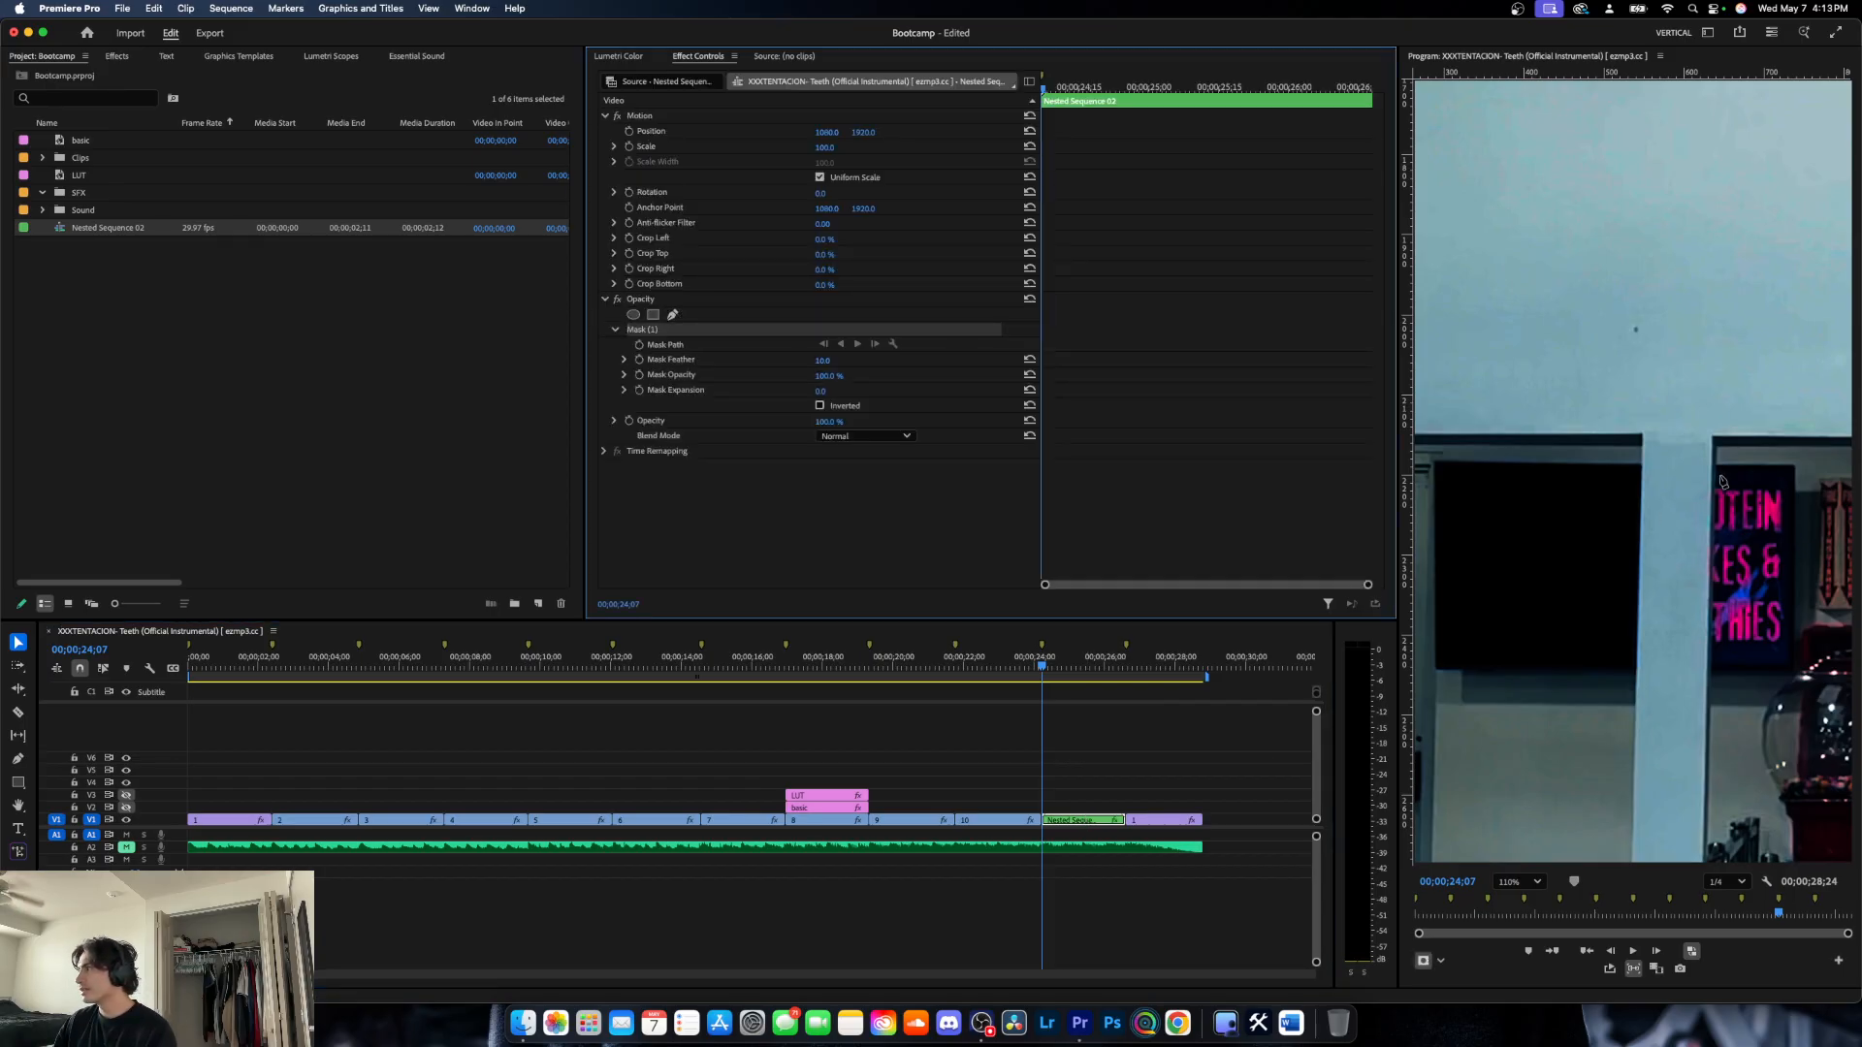
{"action": "scroll", "coordinate": [1720, 477], "scroll_direction": "up", "scroll_amount": 5}
{"action": "scroll", "coordinate": [1720, 477], "scroll_direction": "up", "scroll_amount": 5}
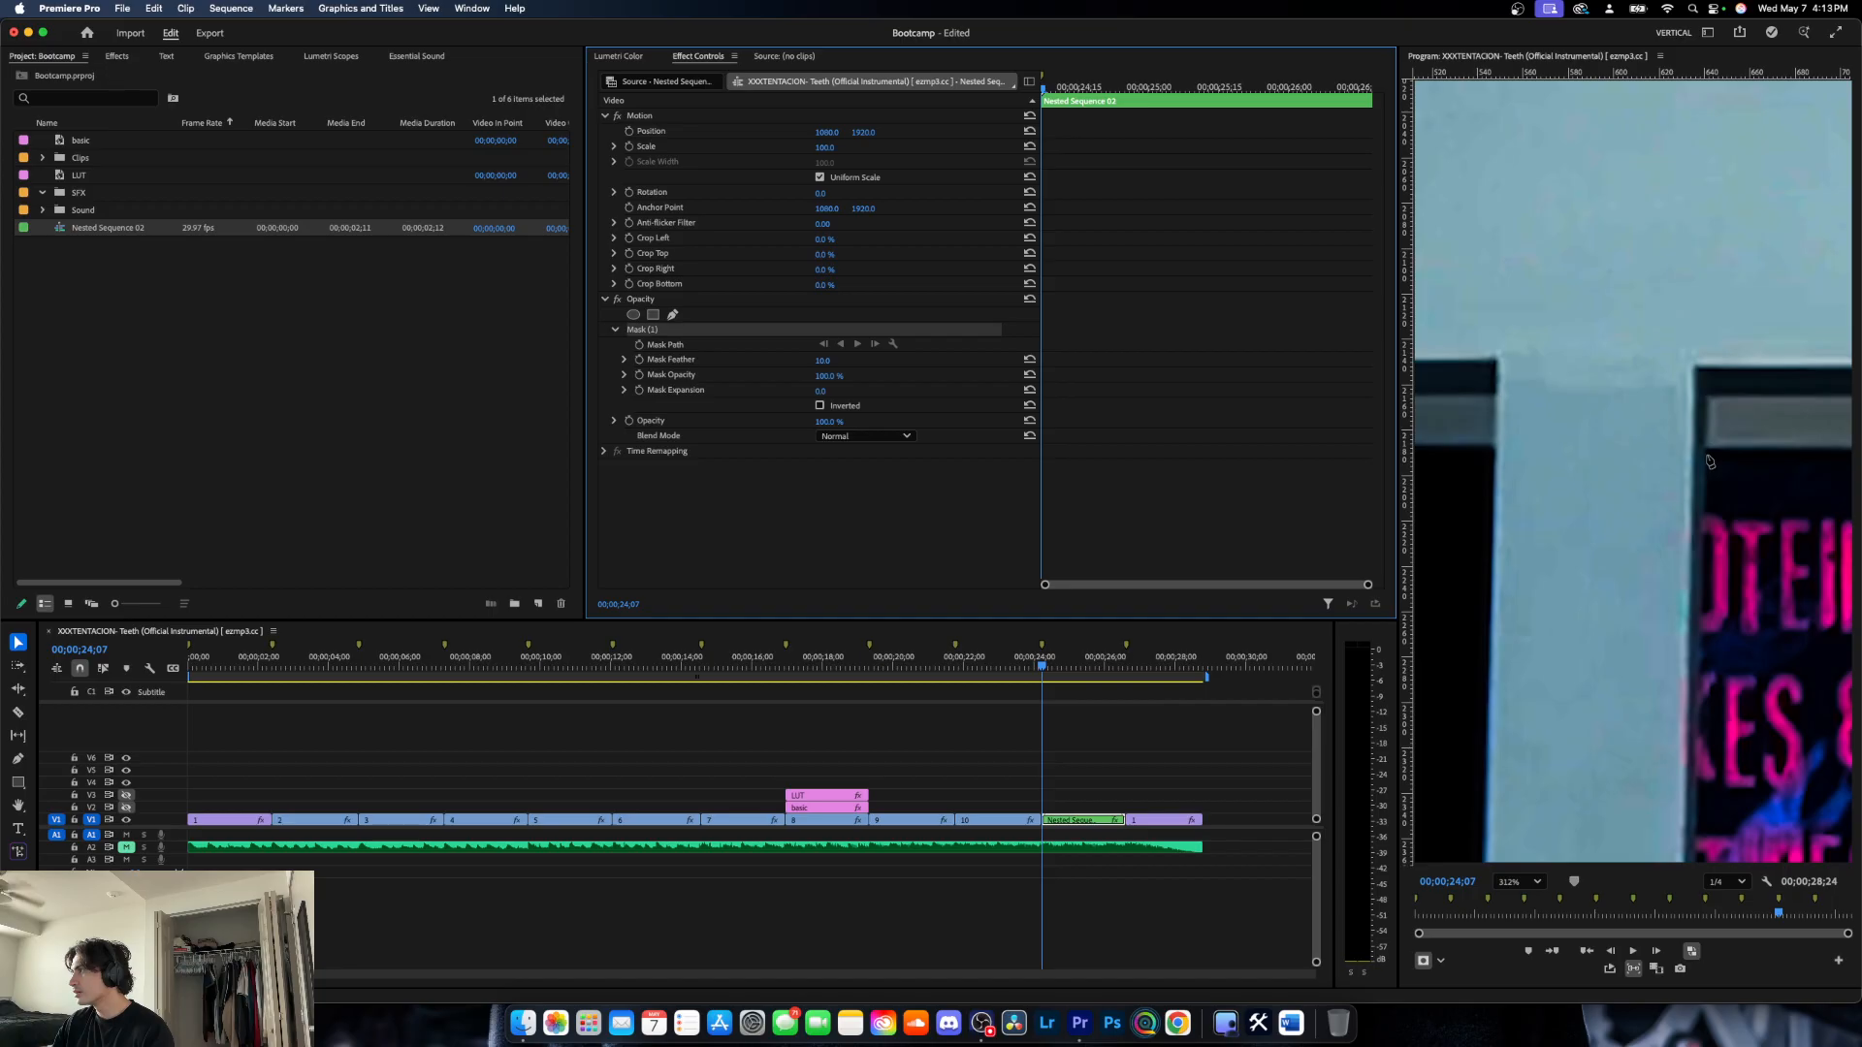
{"action": "left_click", "coordinate": [1699, 453]}
{"action": "scroll", "coordinate": [1717, 464], "scroll_direction": "down", "scroll_amount": 3}
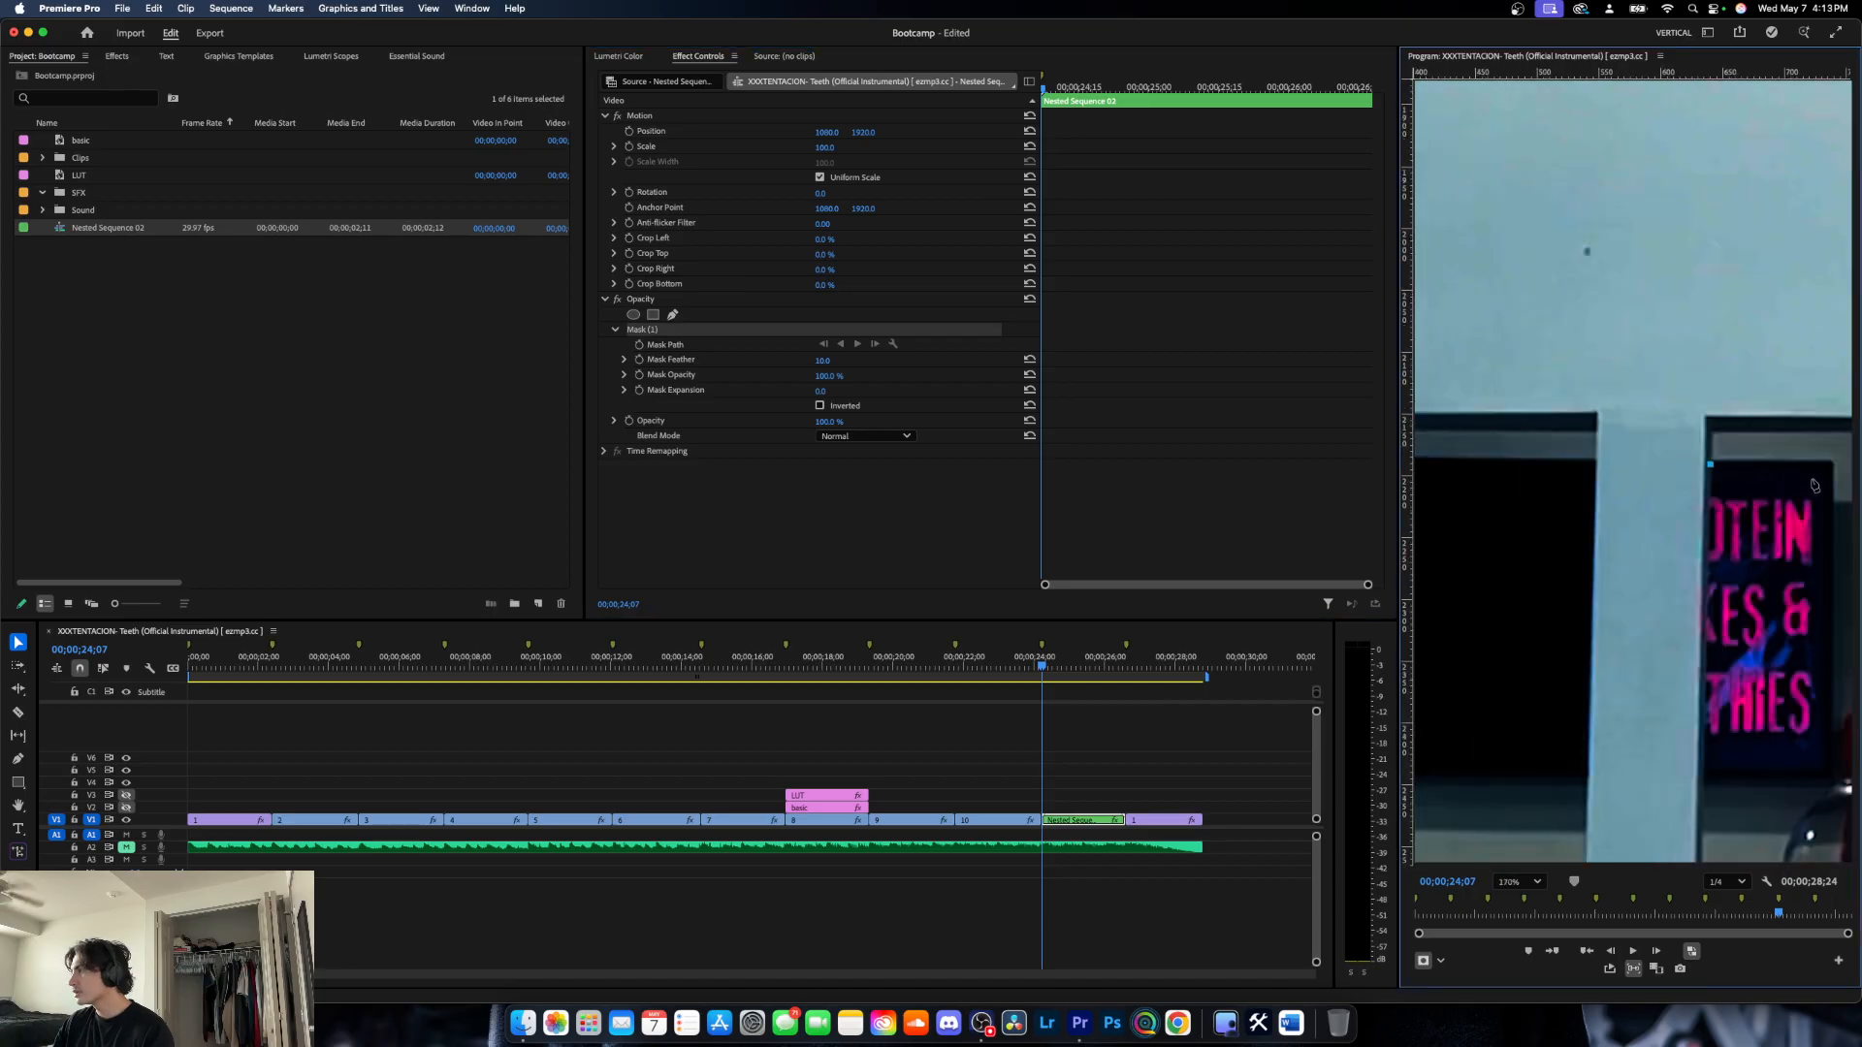
{"action": "scroll", "coordinate": [1833, 470], "scroll_direction": "up", "scroll_amount": 3}
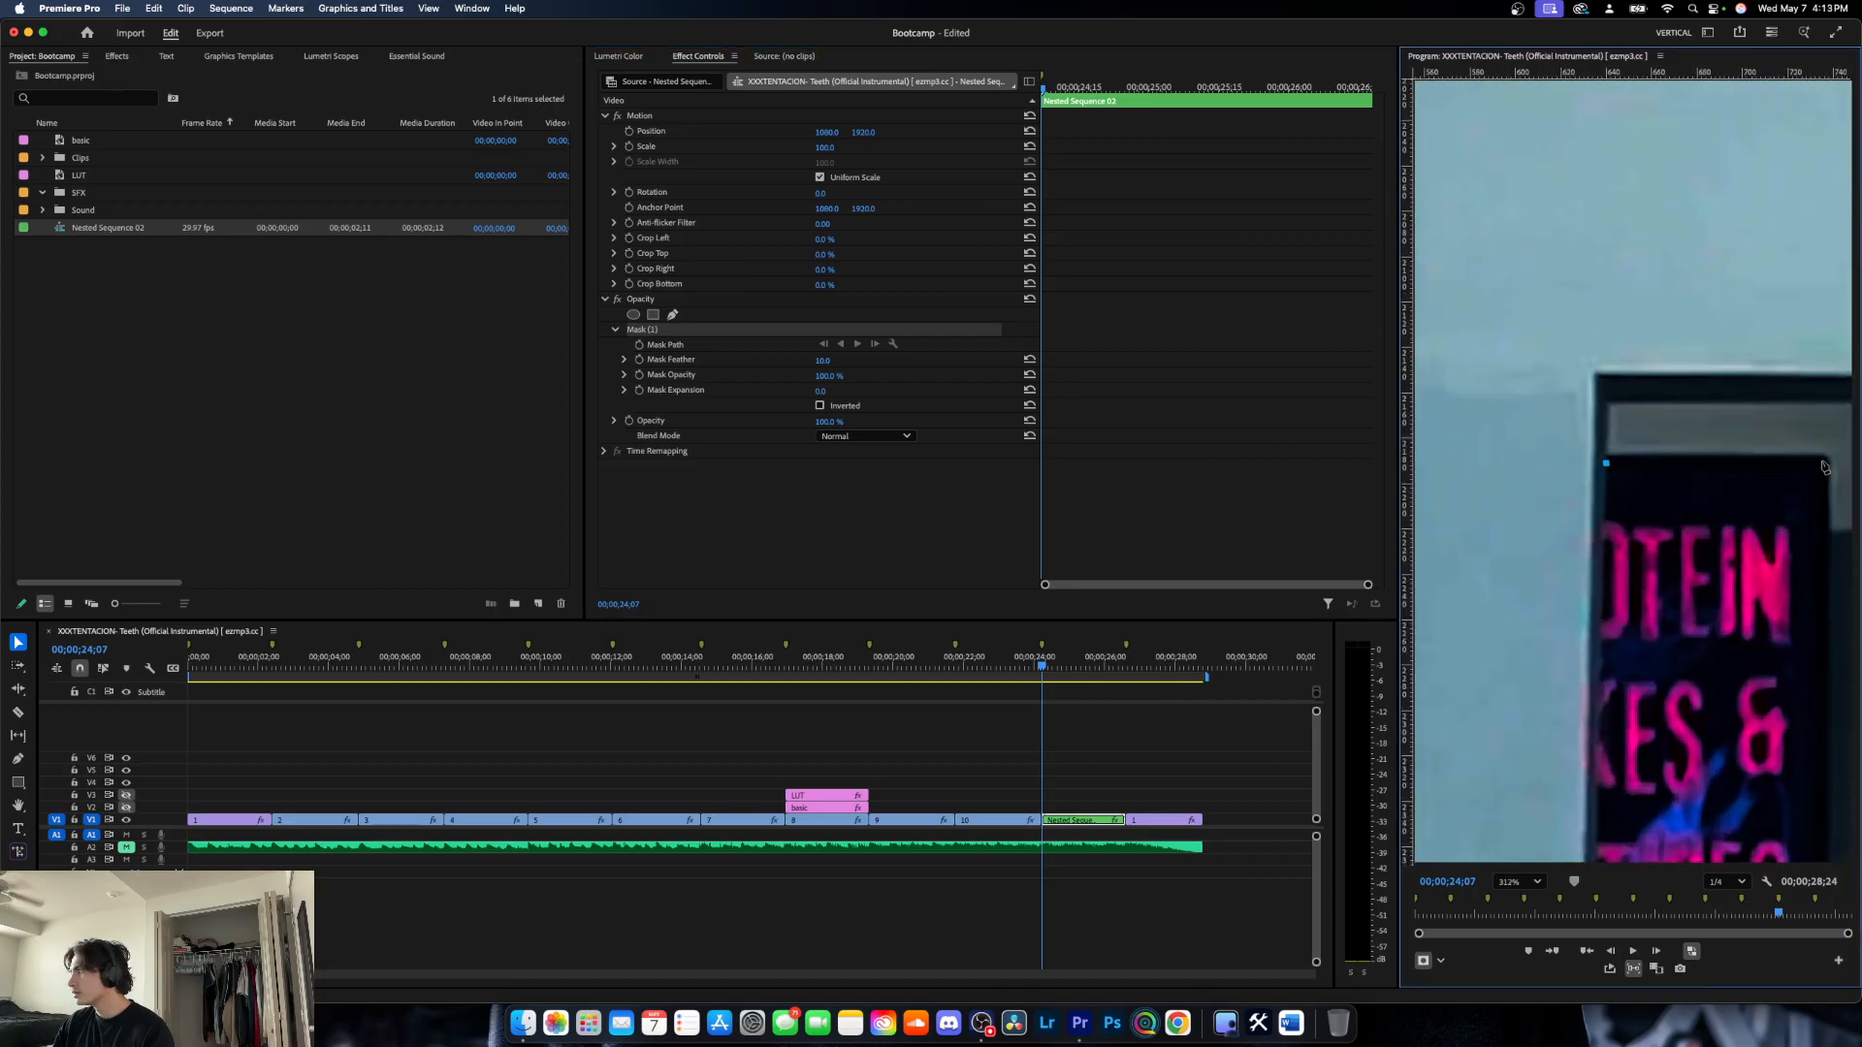
{"action": "left_click", "coordinate": [1823, 463]}
- Add mask points at the sign's lower-right and lower-left corners and close the path at the first point
{"action": "scroll", "coordinate": [1833, 766], "scroll_direction": "down", "scroll_amount": 3}
{"action": "scroll", "coordinate": [1833, 752], "scroll_direction": "up", "scroll_amount": 2}
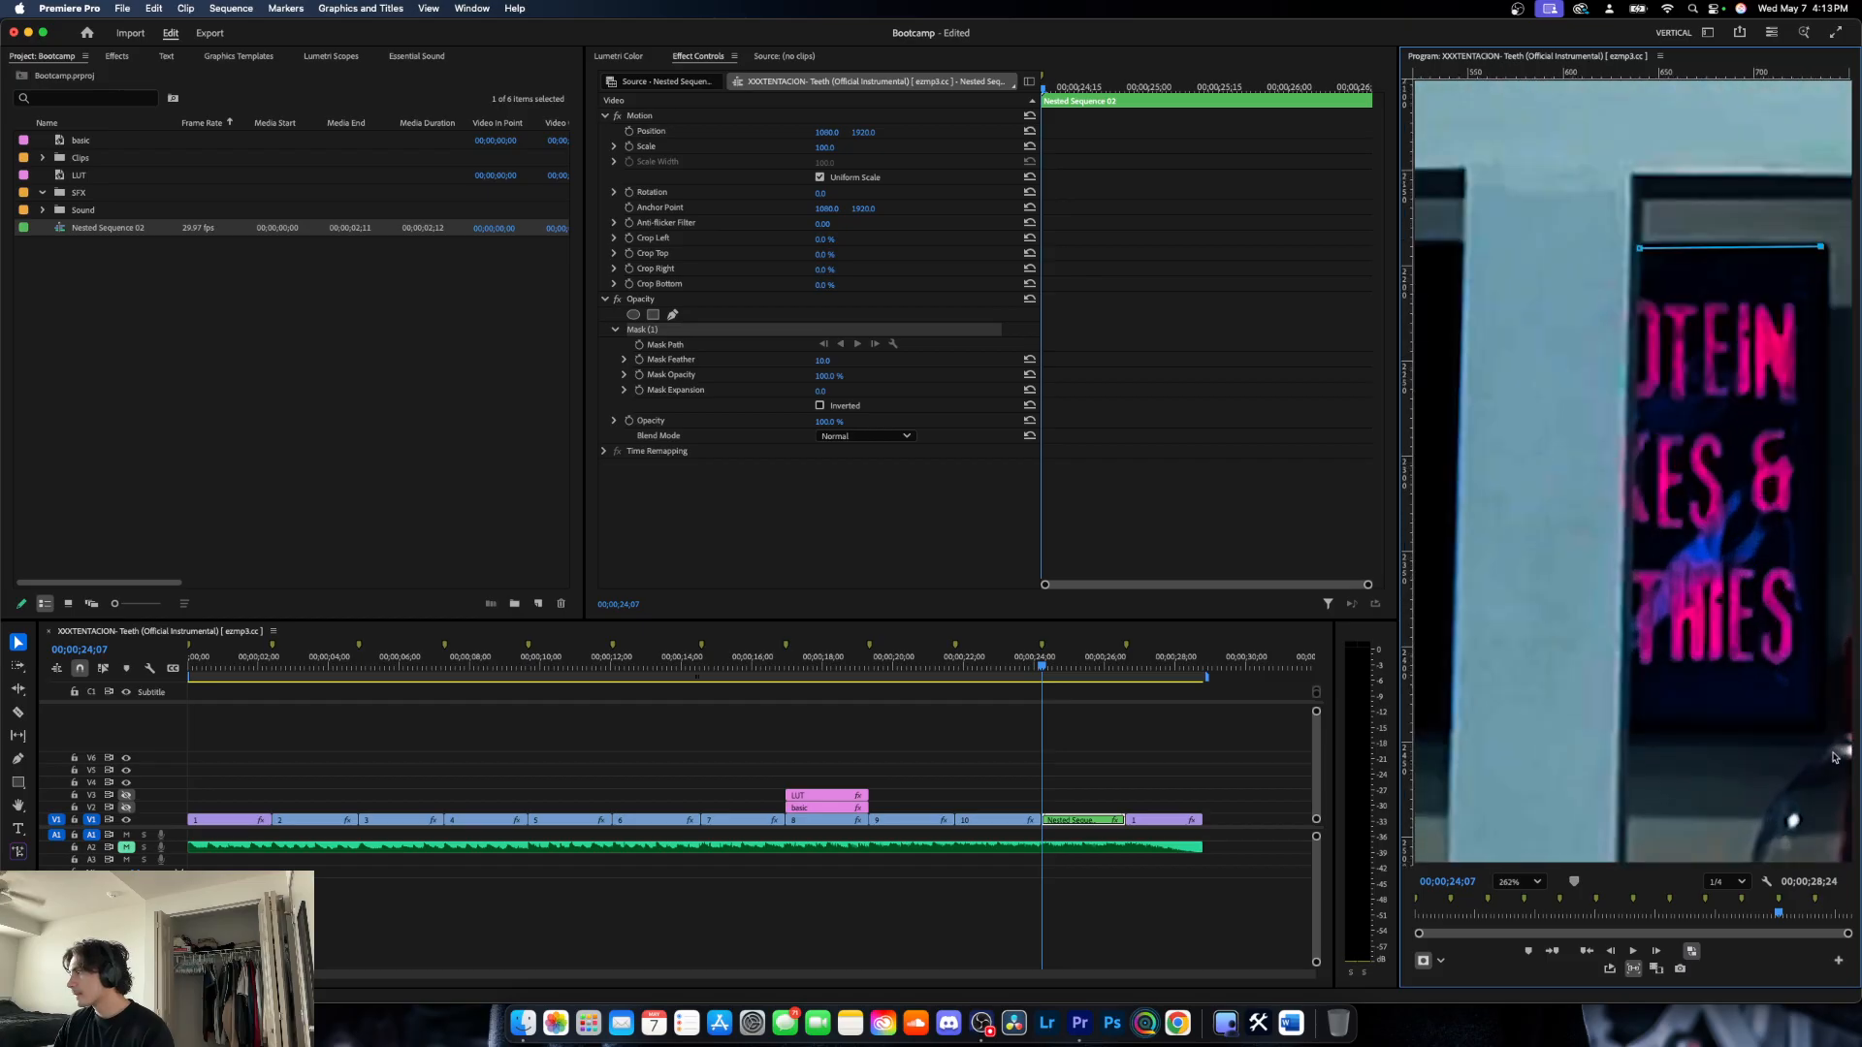
{"action": "scroll", "coordinate": [1829, 735], "scroll_direction": "up", "scroll_amount": 3}
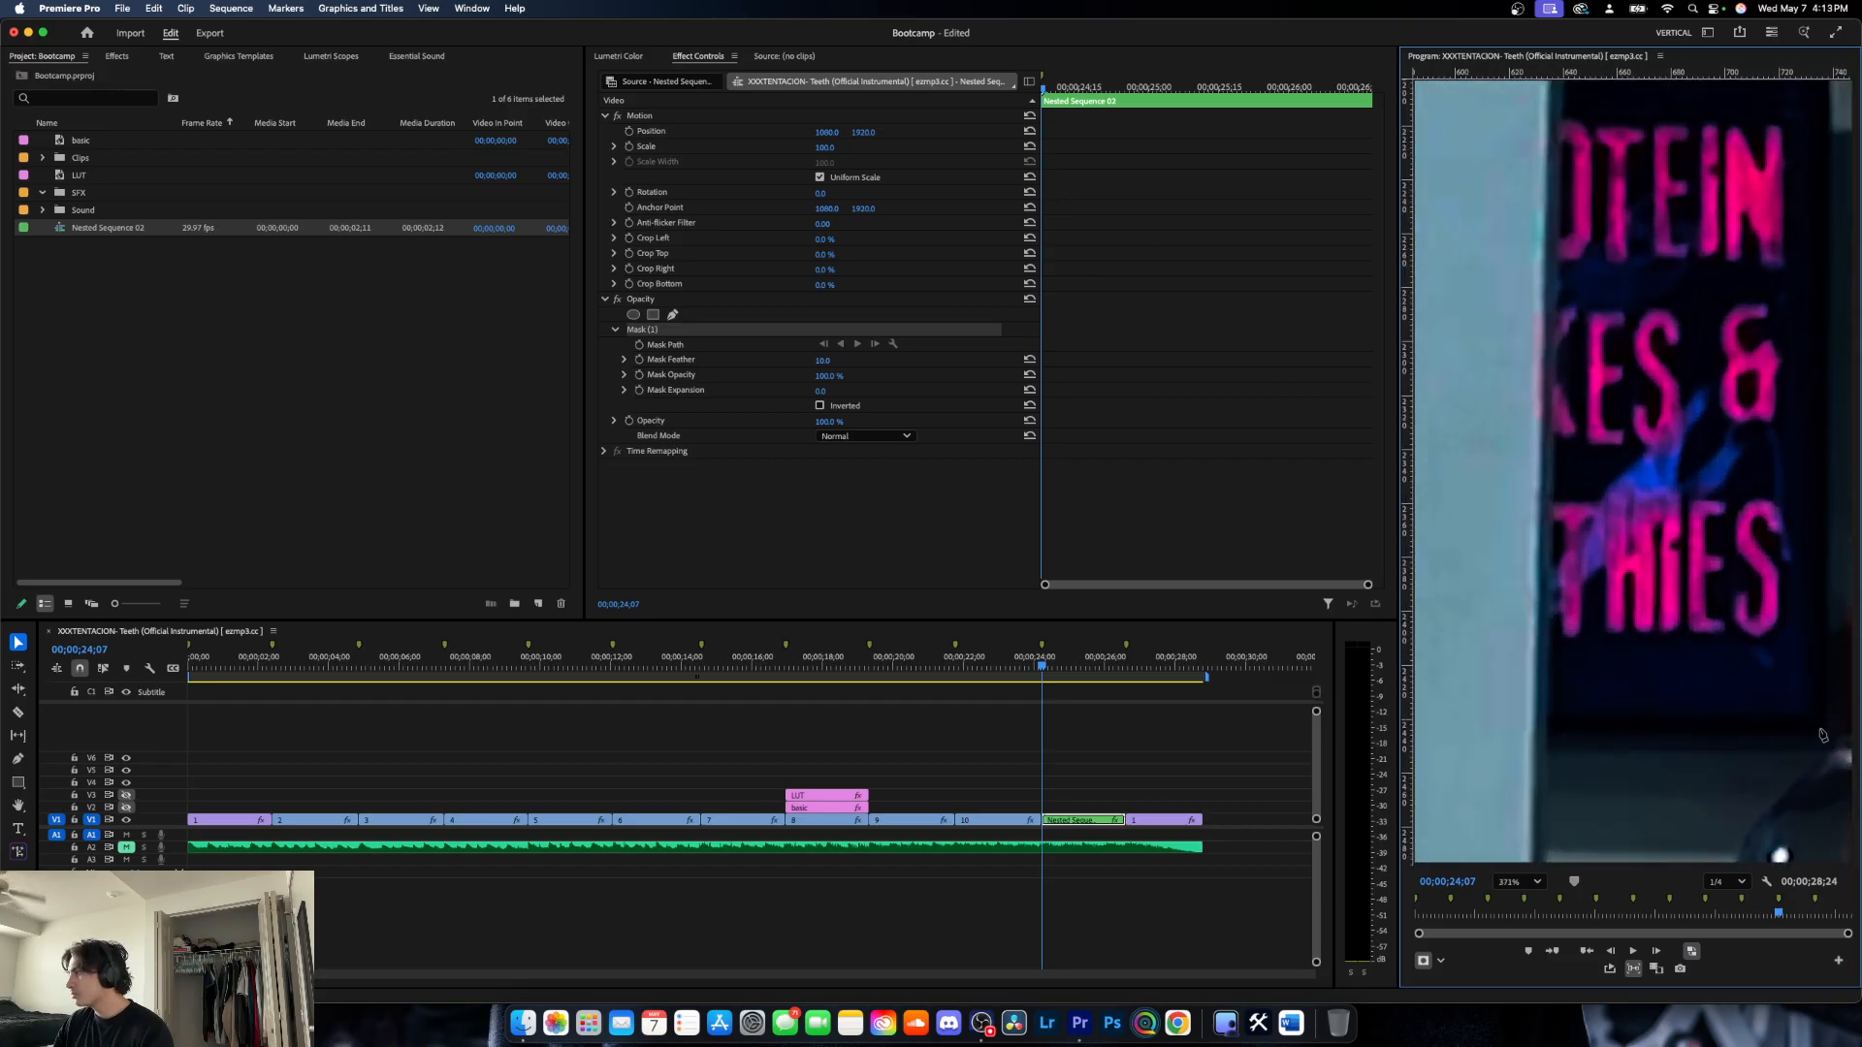
{"action": "left_click", "coordinate": [1821, 730]}
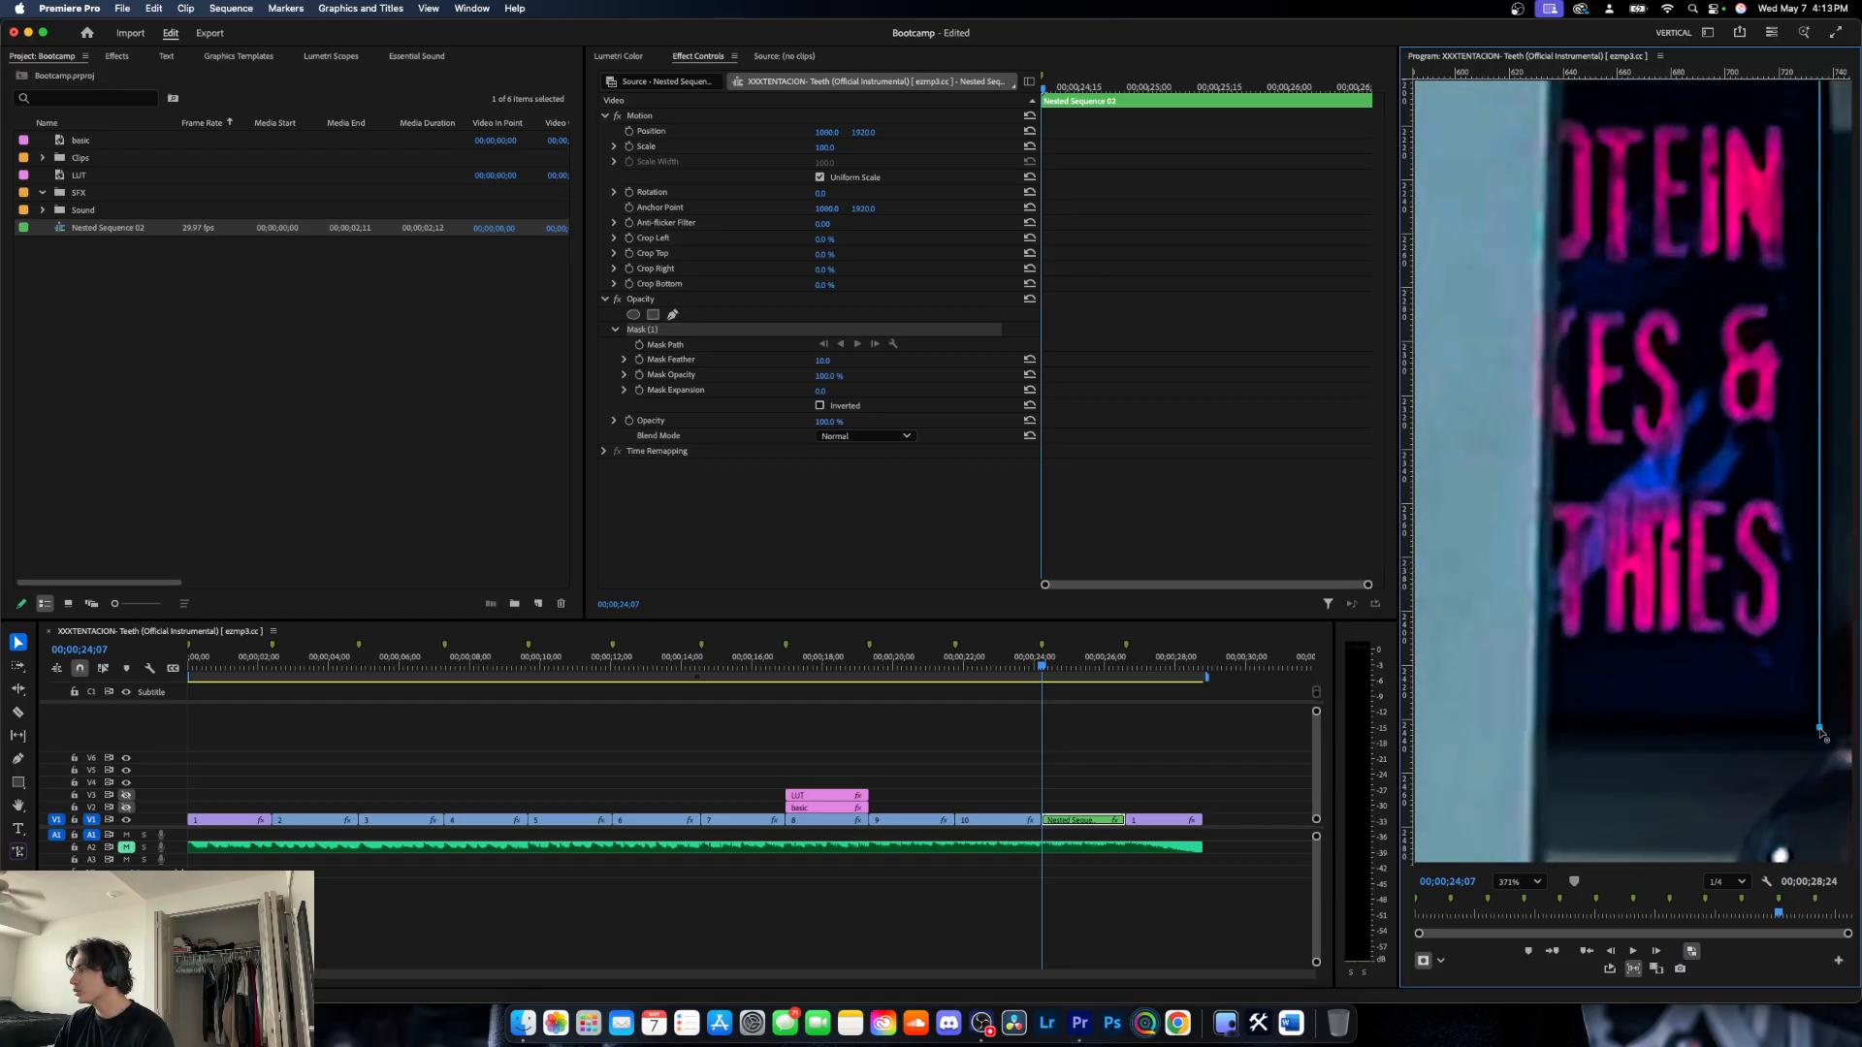
{"action": "left_click", "coordinate": [1552, 737]}
{"action": "scroll", "coordinate": [1576, 252], "scroll_direction": "down", "scroll_amount": 3}
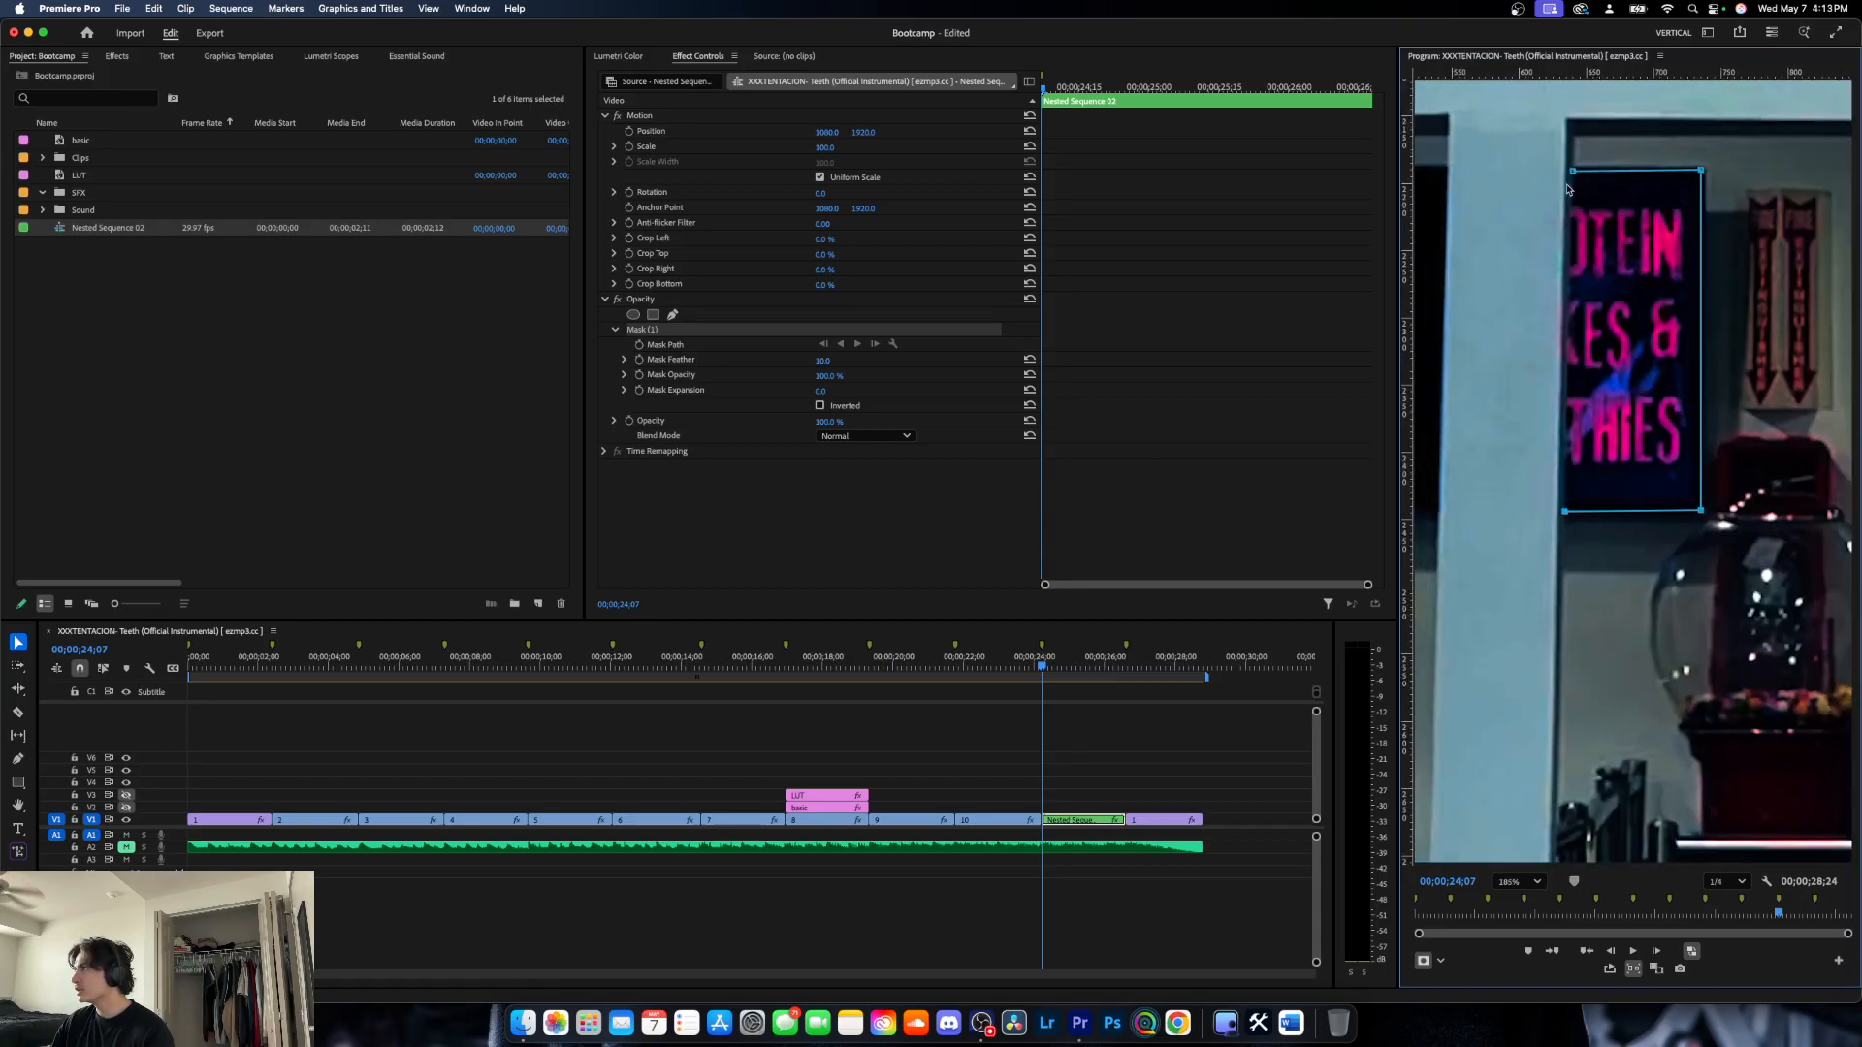
{"action": "left_click", "coordinate": [1572, 172]}
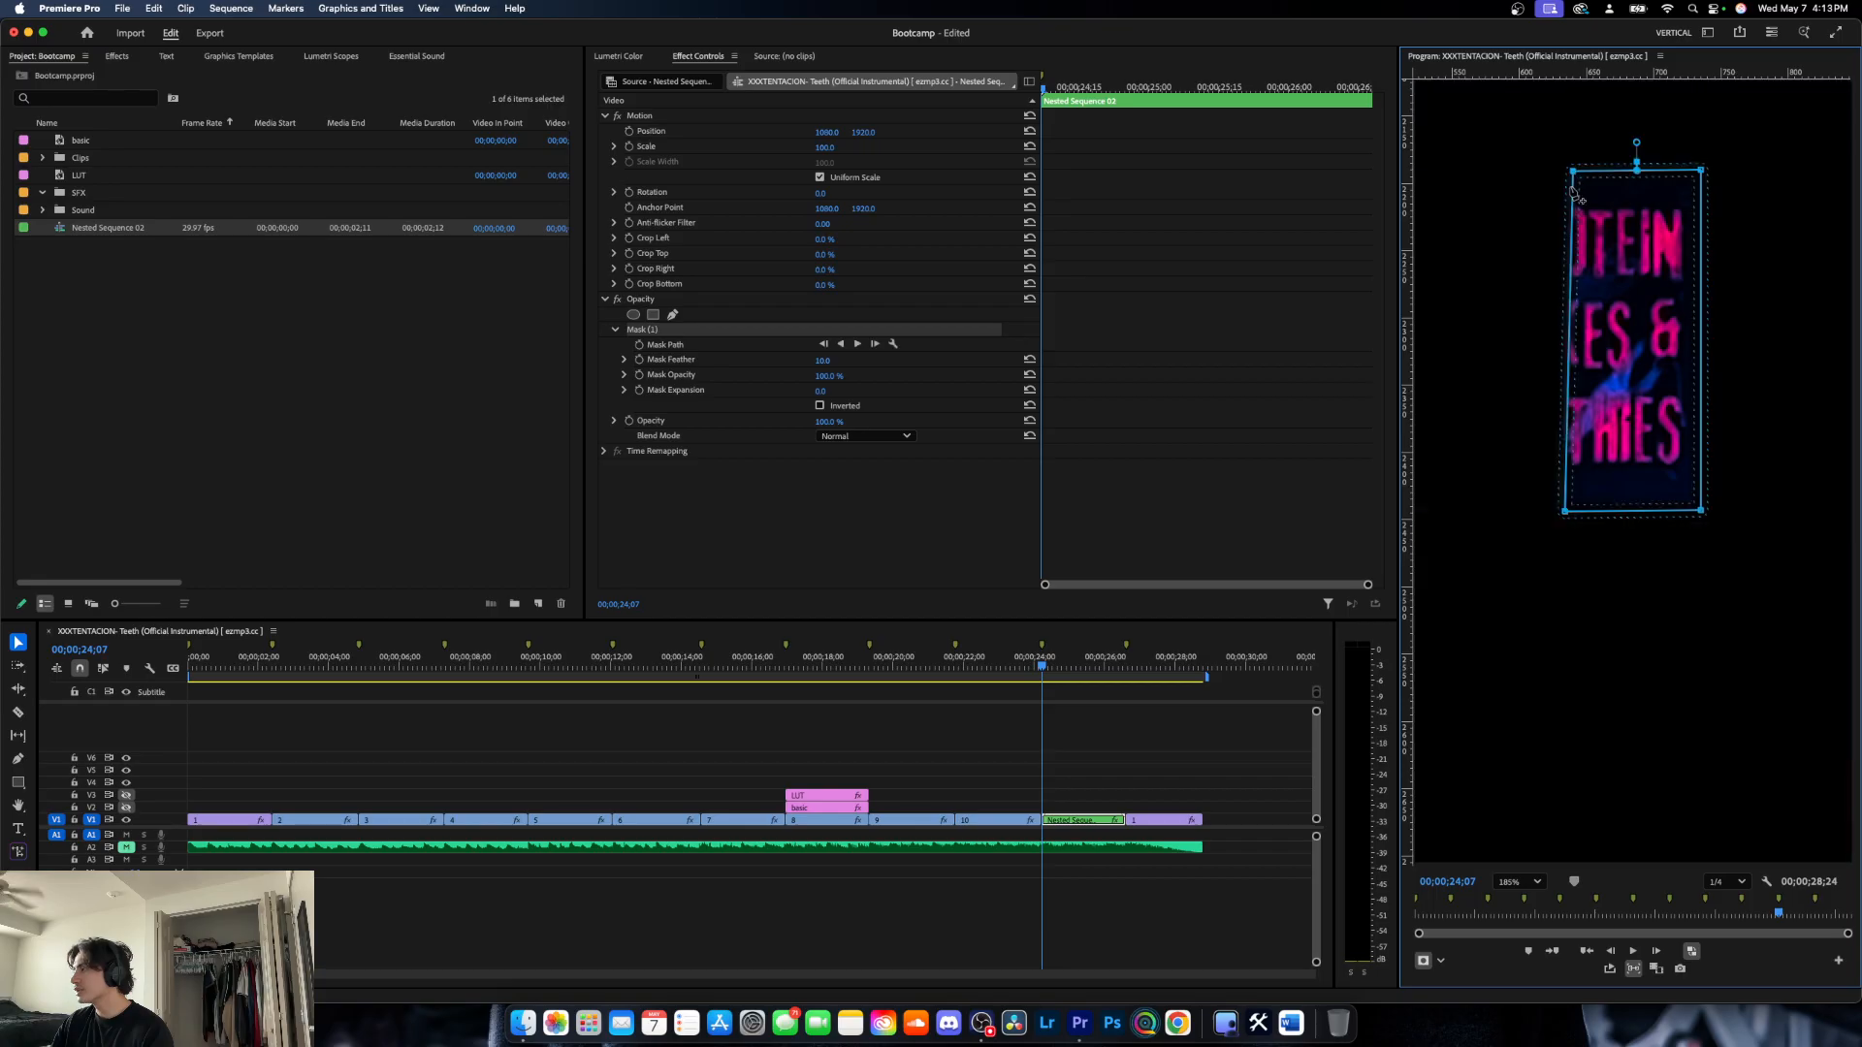
- Set the sign mask's feather to 5 and invert the mask to cut the sign out
{"action": "left_click", "coordinate": [827, 360]}
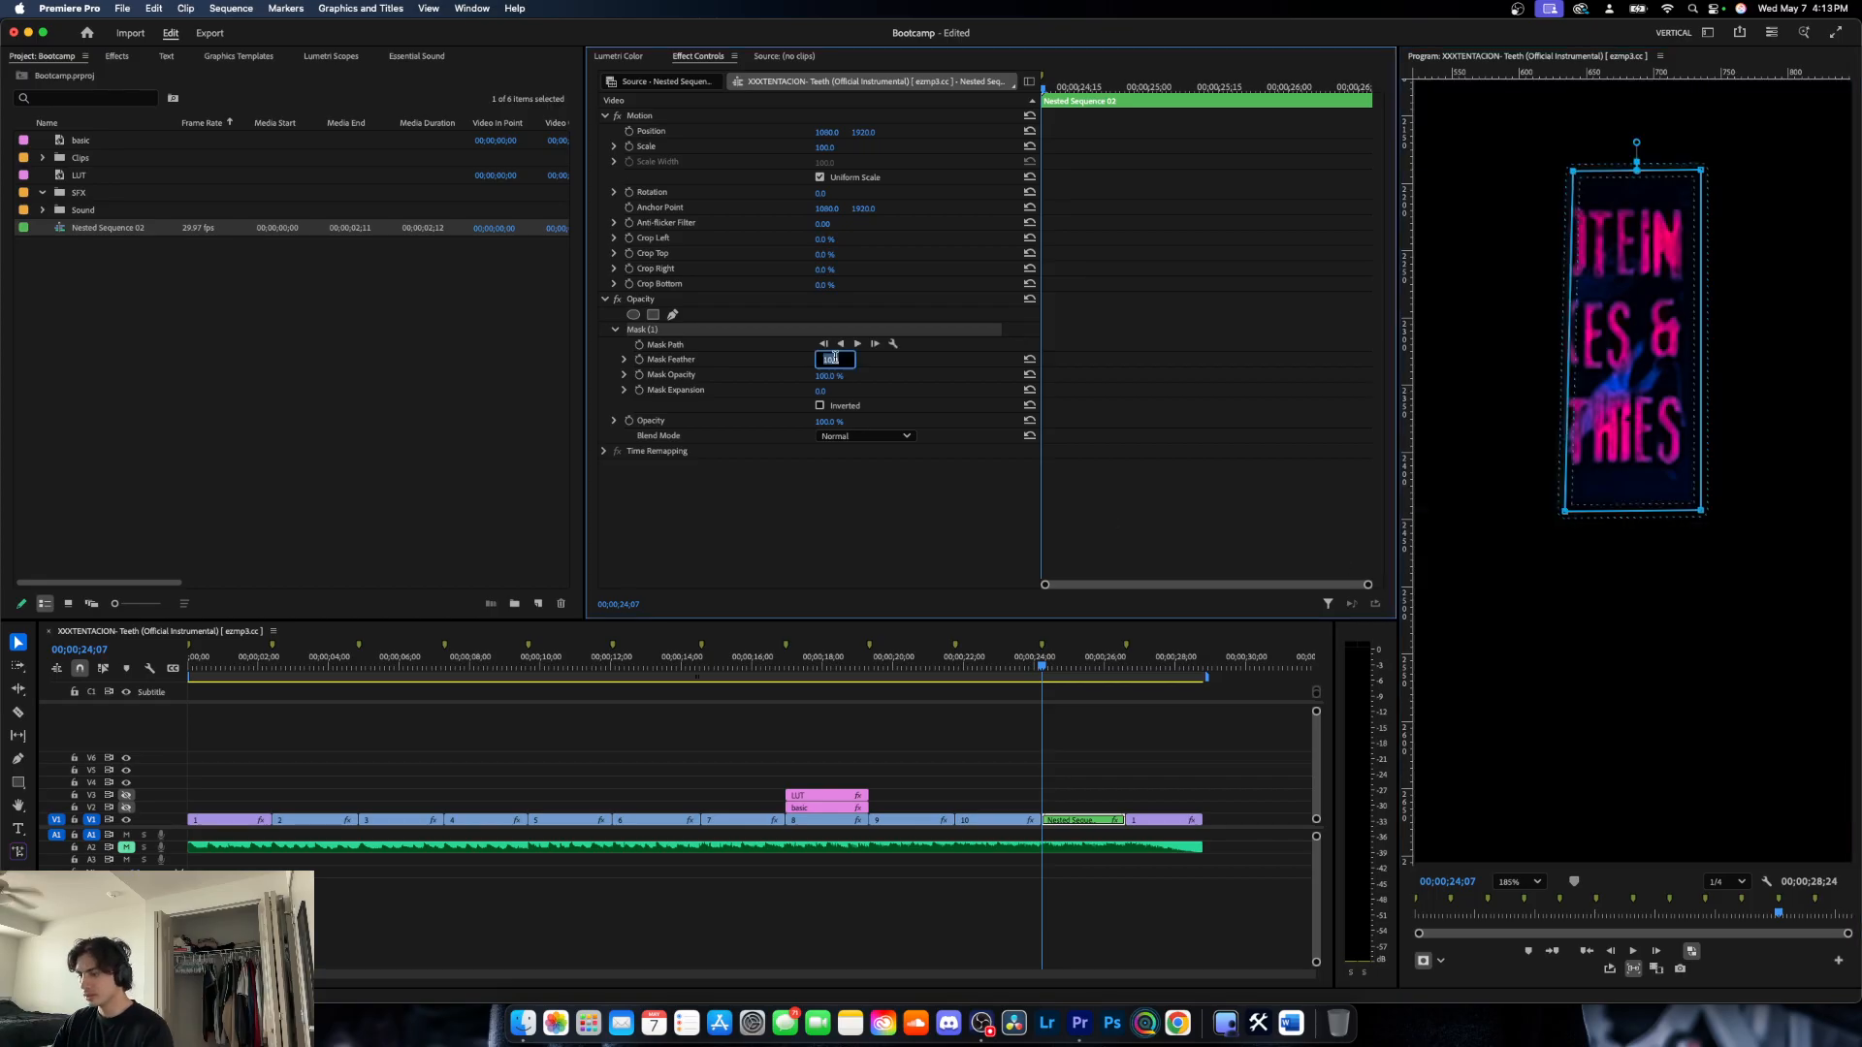
{"action": "type", "text": "5"}
{"action": "key", "text": "Return"}
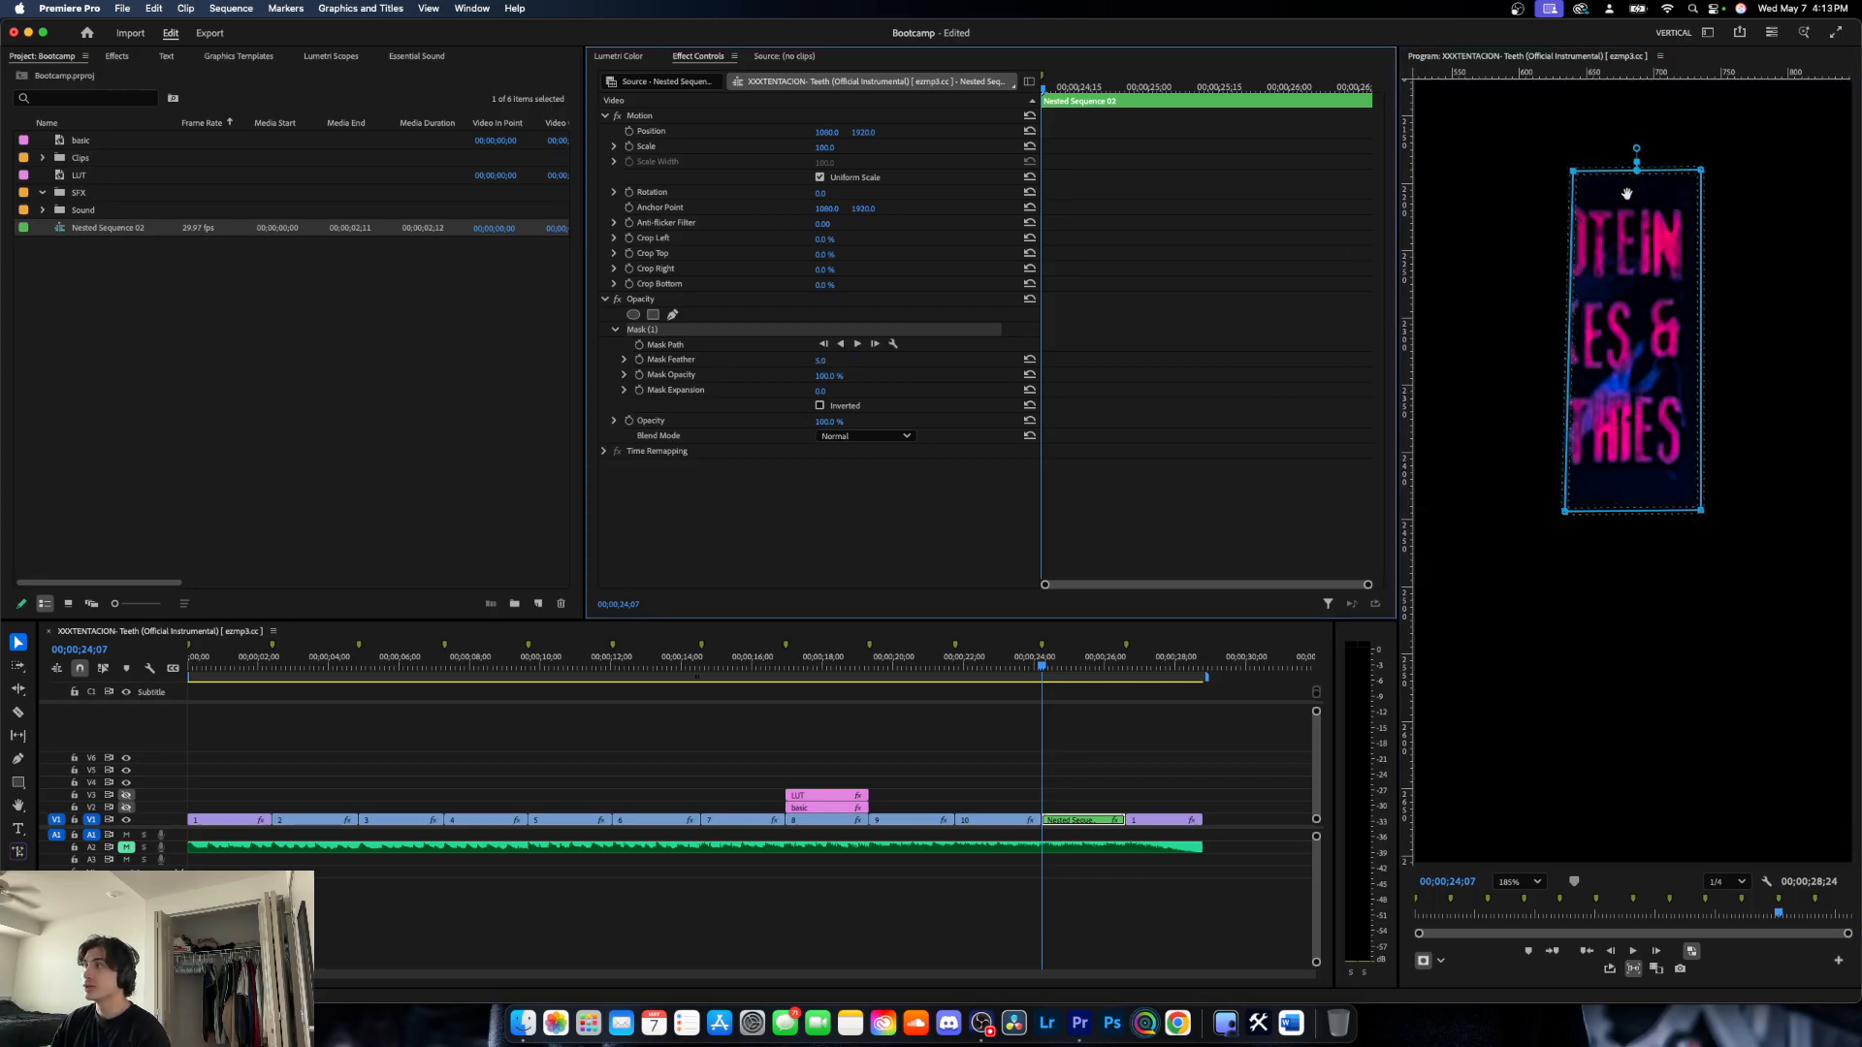
{"action": "left_click", "coordinate": [819, 405]}
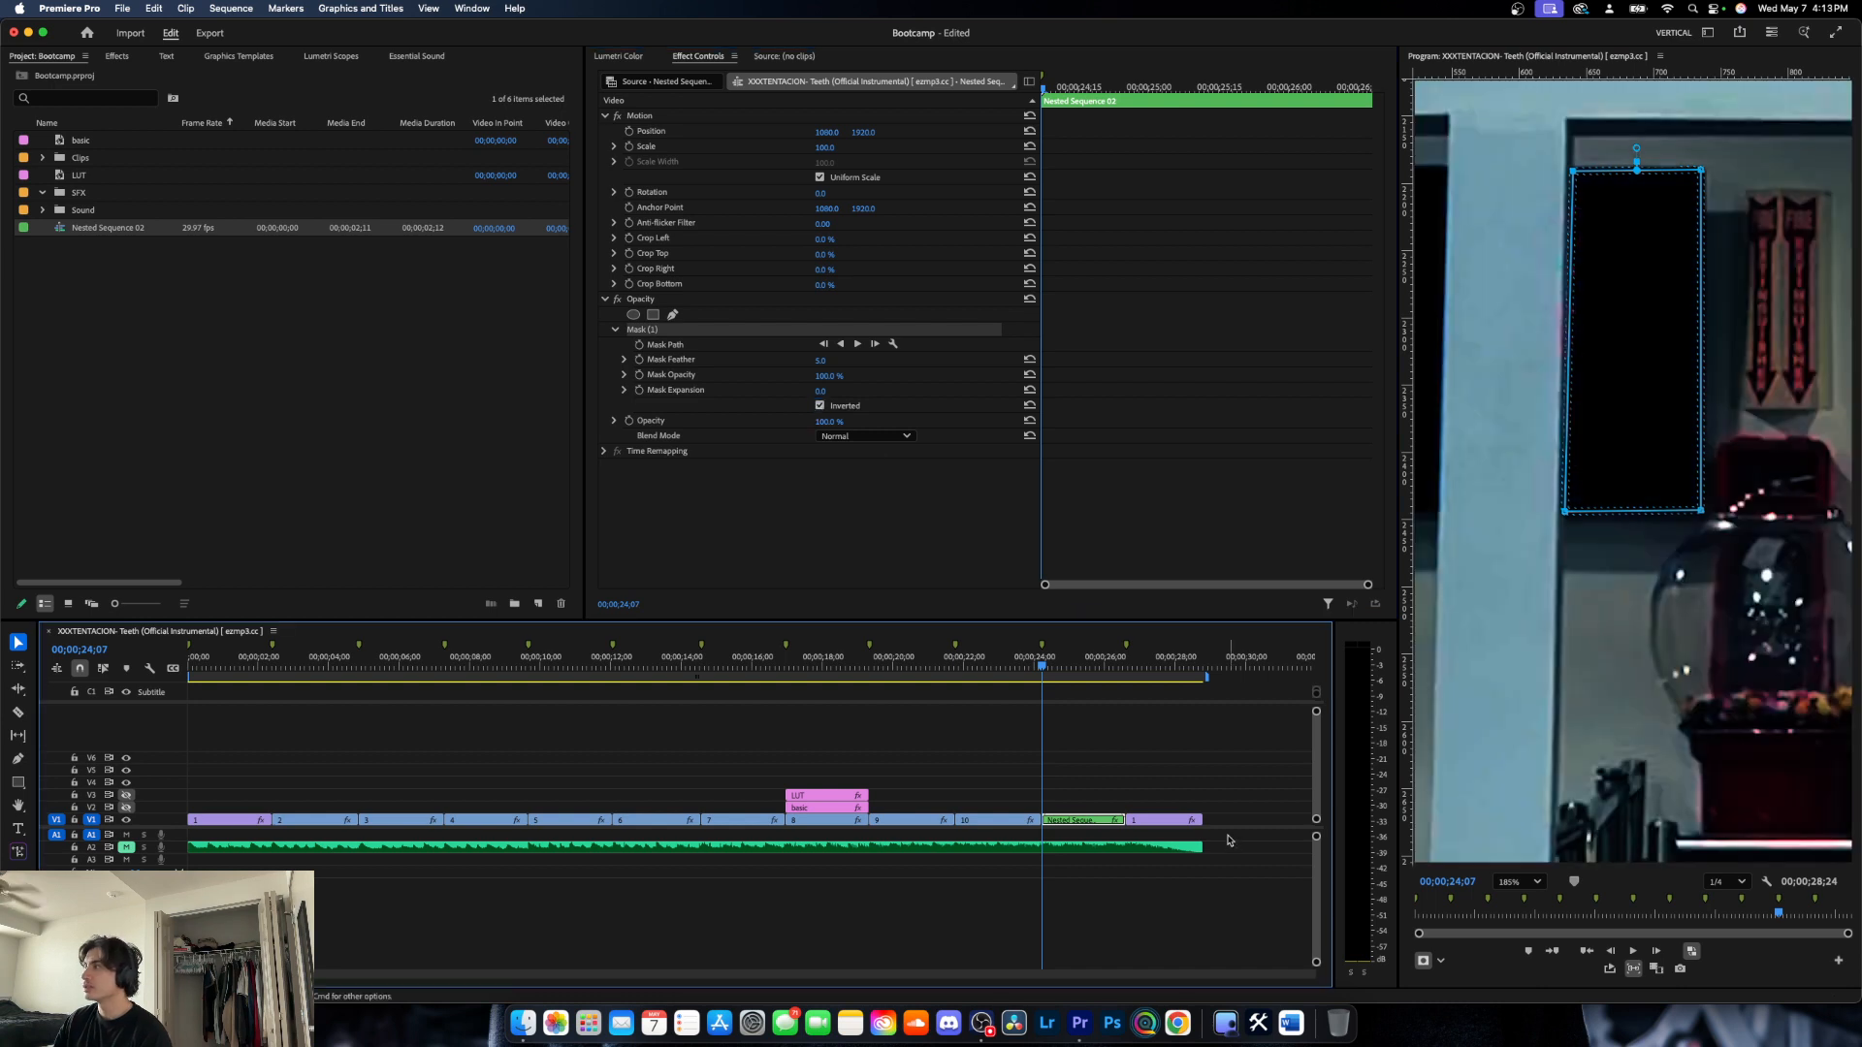
- Check both cutouts with the nested clip deselected and the whole frame fitted in the preview
{"action": "key", "text": "super+shift+a"}
{"action": "scroll", "coordinate": [1670, 490], "scroll_direction": "down", "scroll_amount": 5}
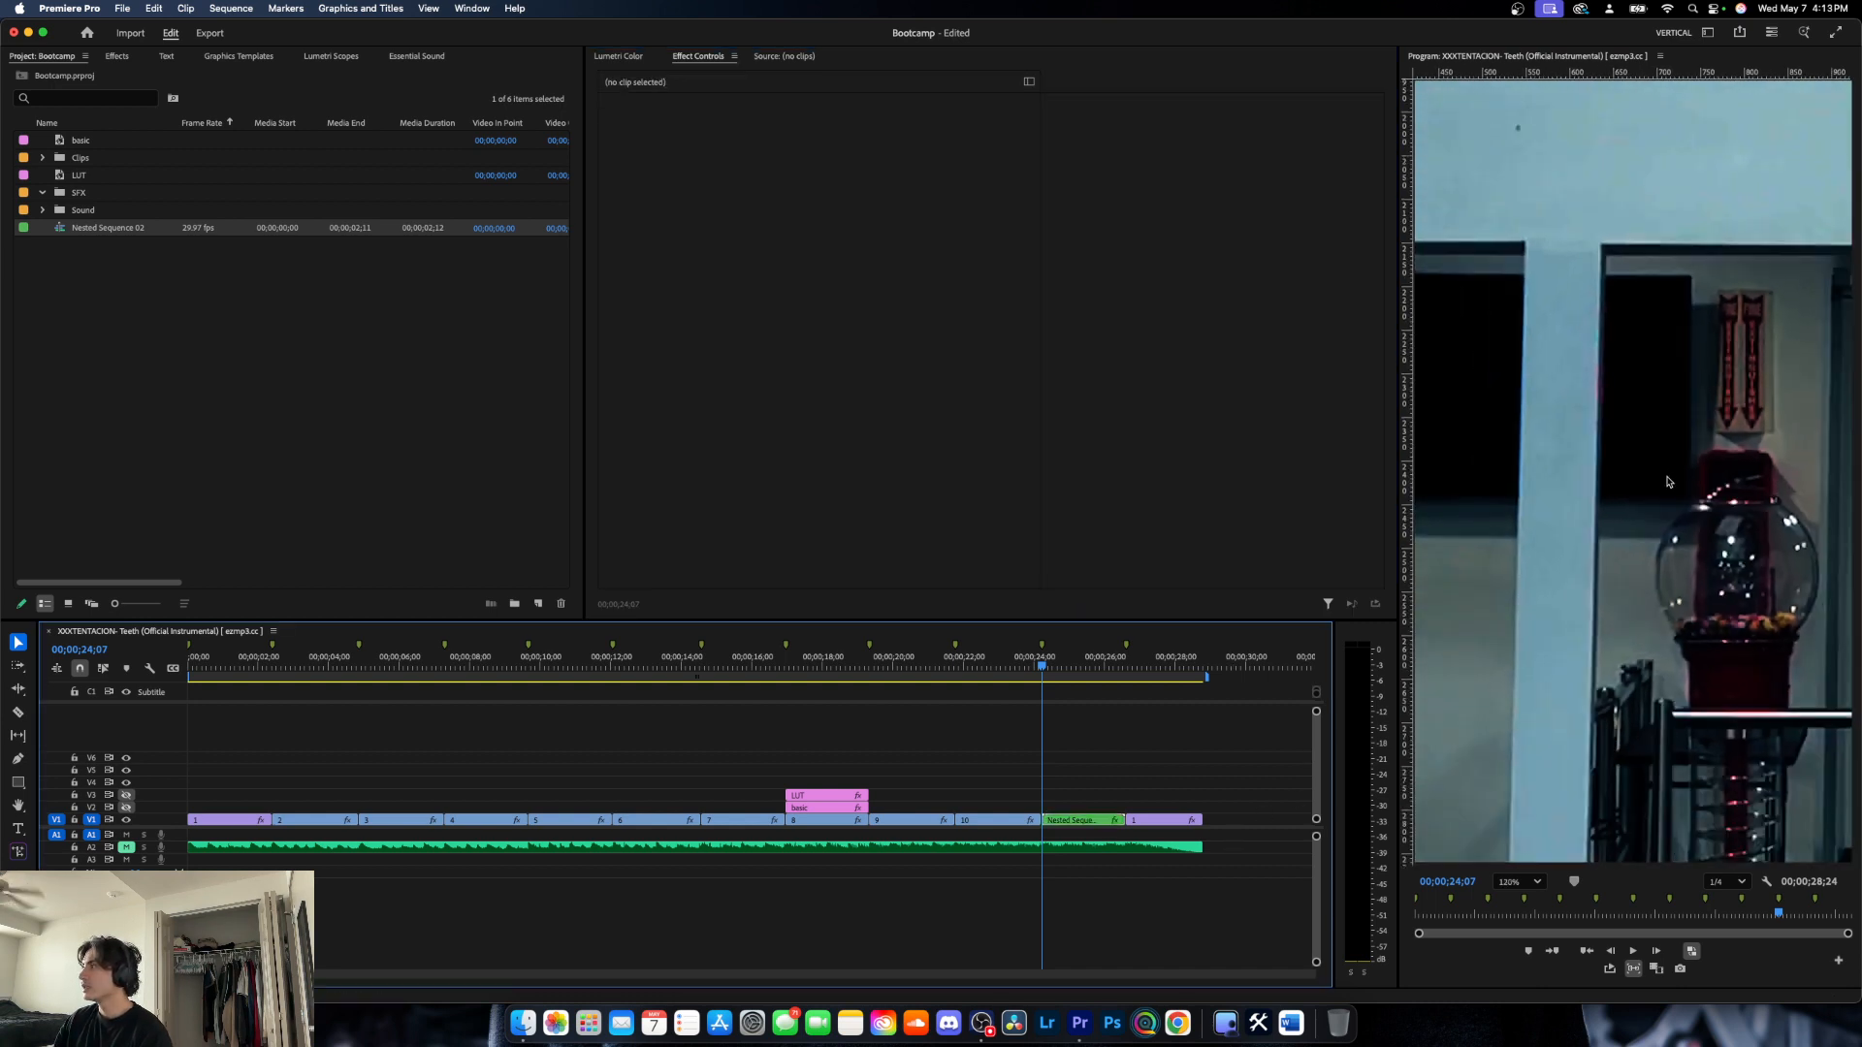
{"action": "scroll", "coordinate": [1670, 499], "scroll_direction": "down", "scroll_amount": 1}
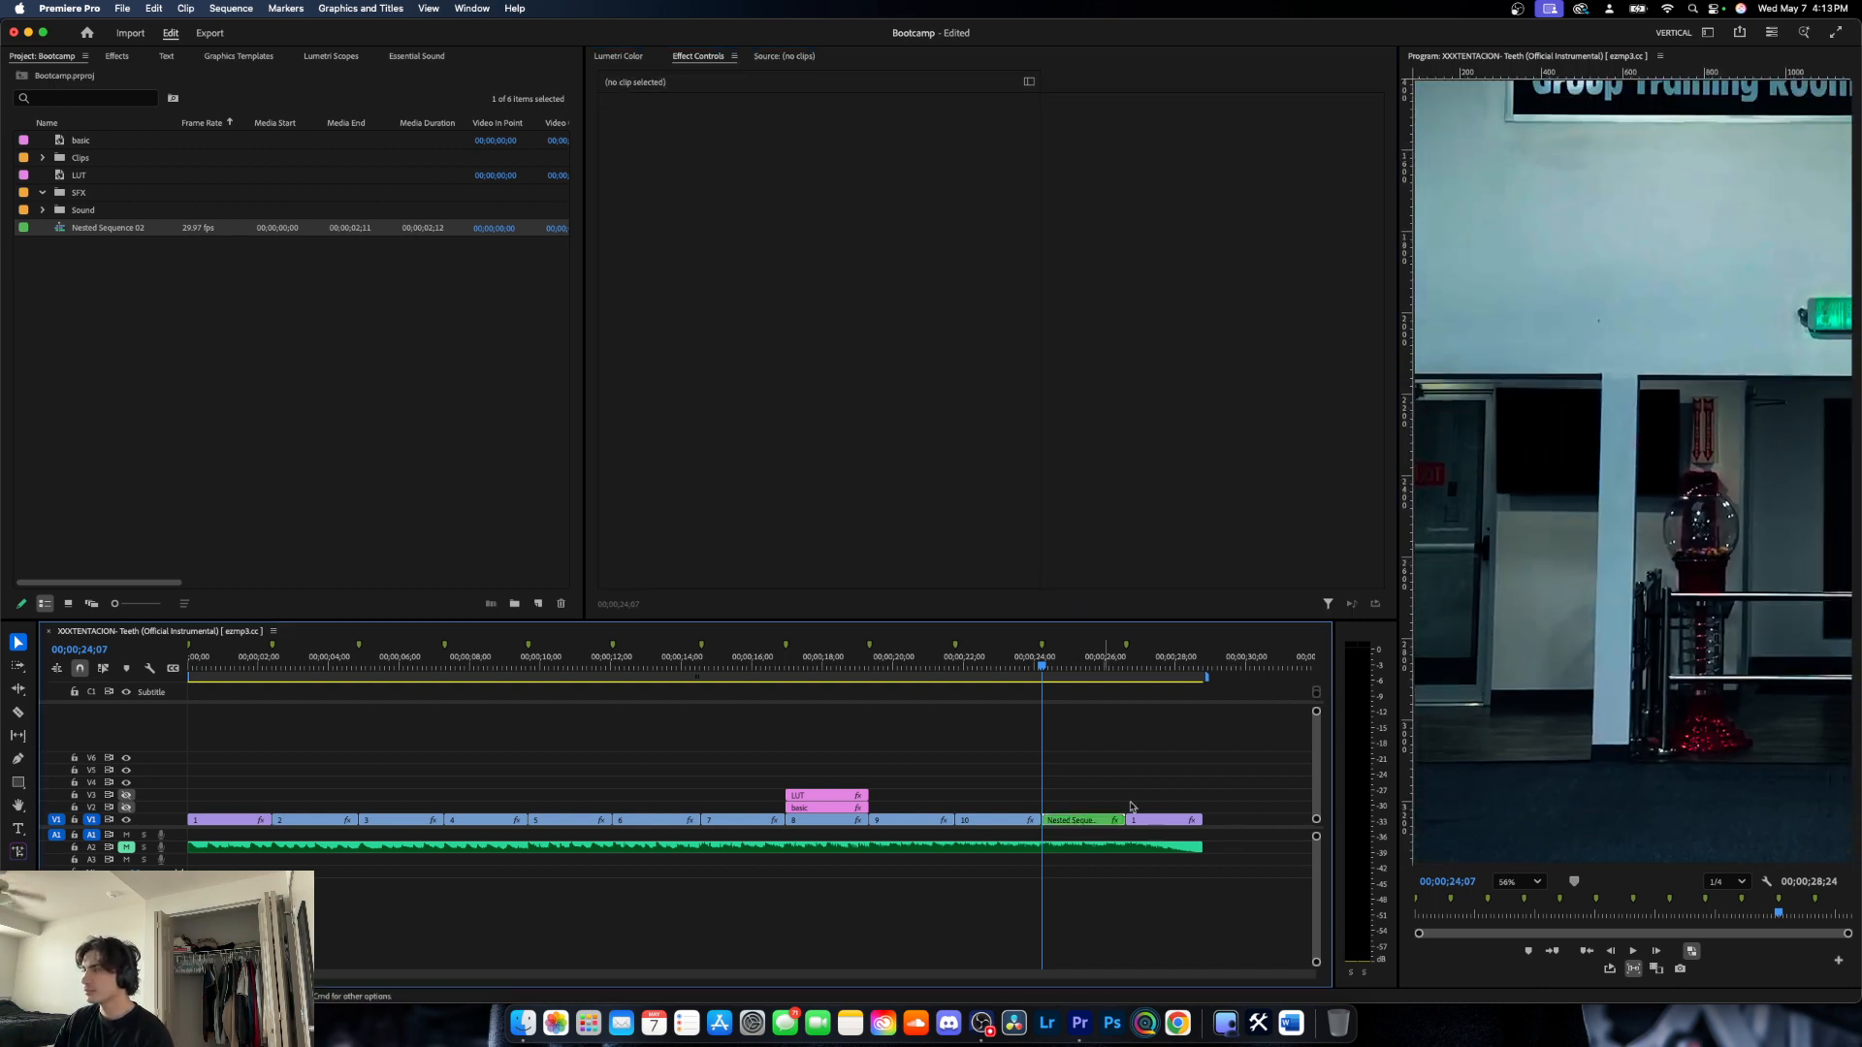
{"action": "left_click", "coordinate": [1520, 883]}
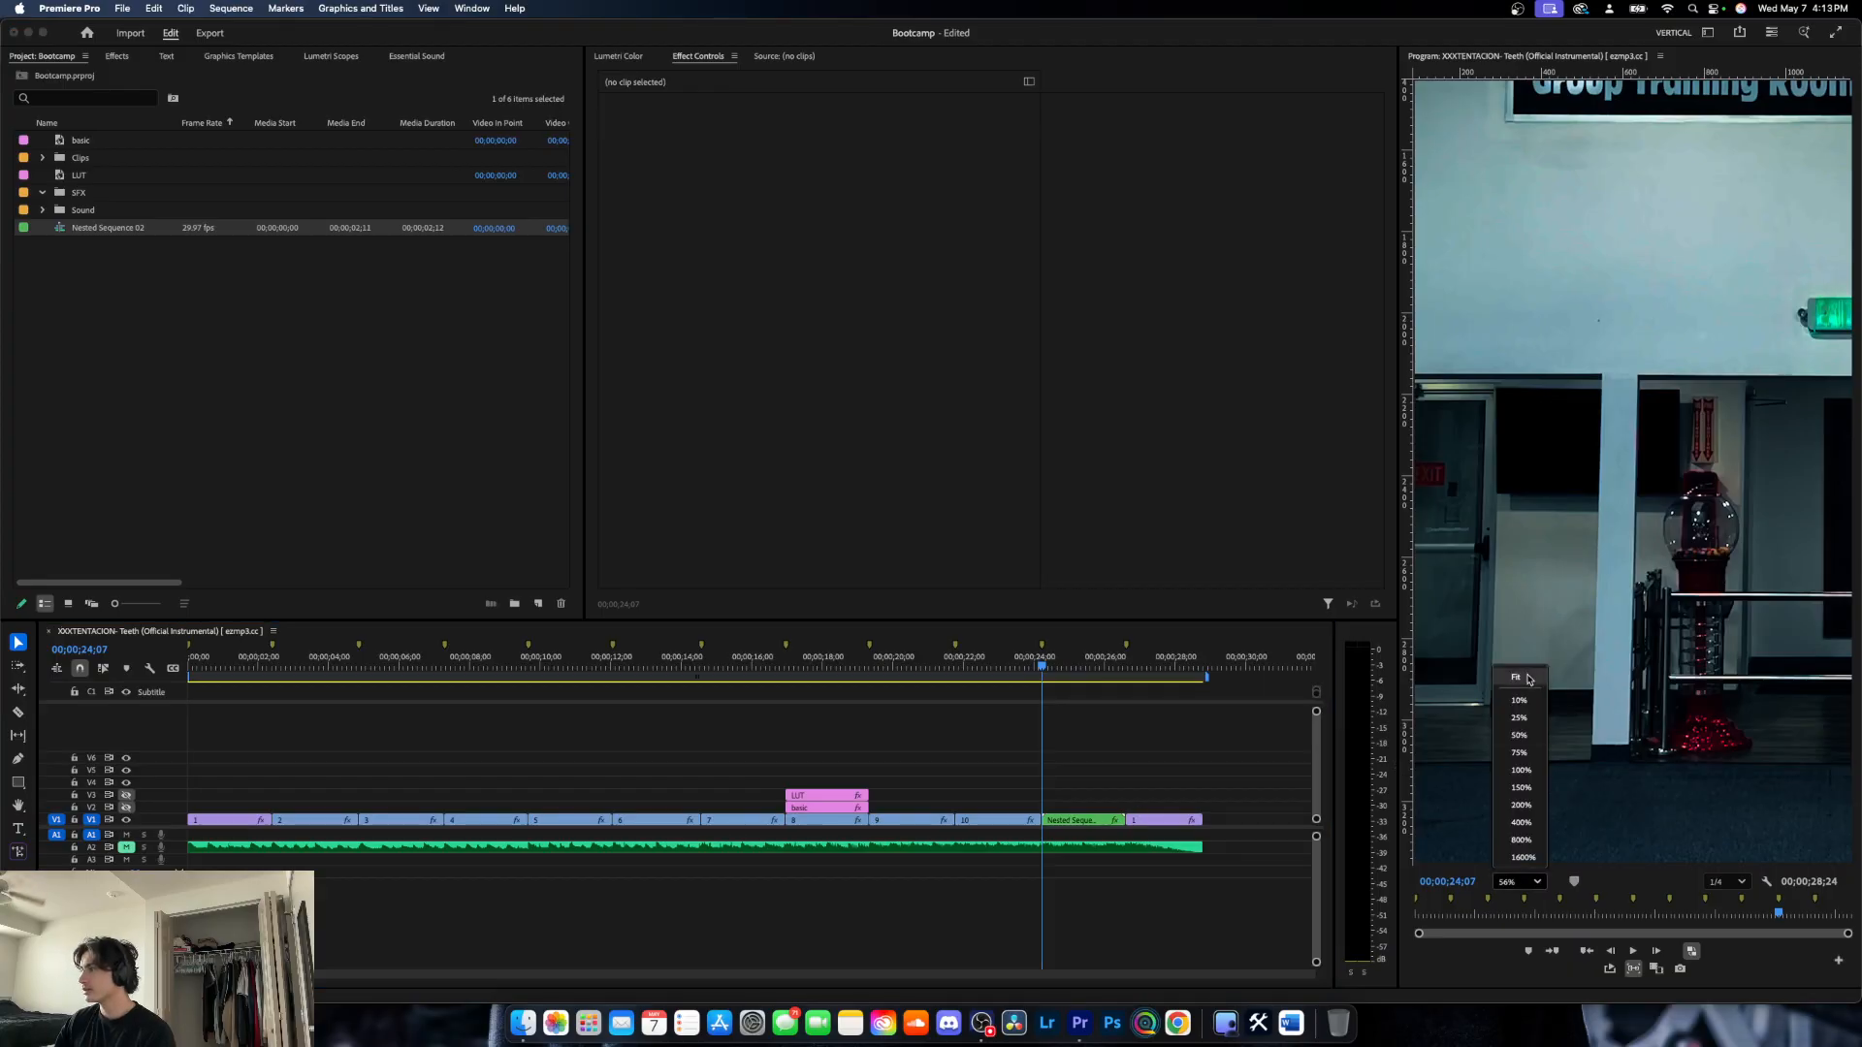
{"action": "left_click", "coordinate": [1530, 679]}
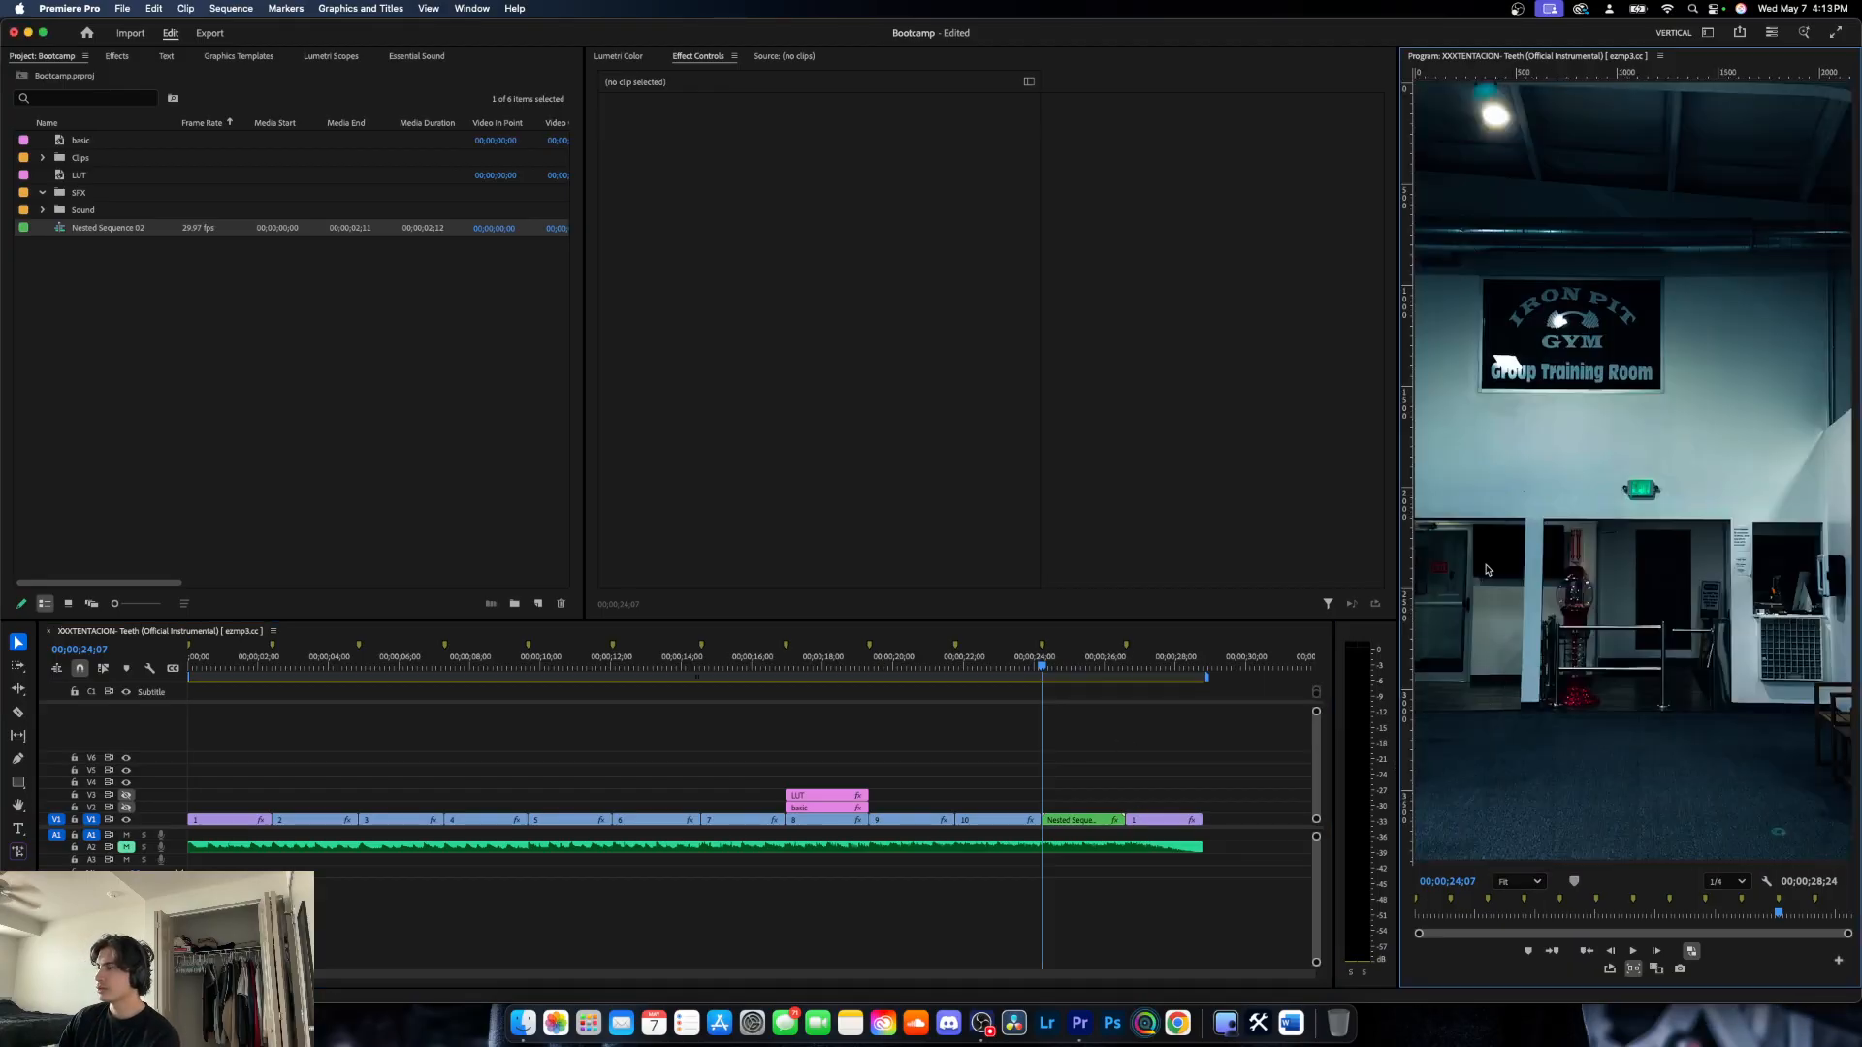
- Move the nested clip up to track V2, turn on that track's visibility and deselect the clip
{"action": "left_click", "coordinate": [1071, 824]}
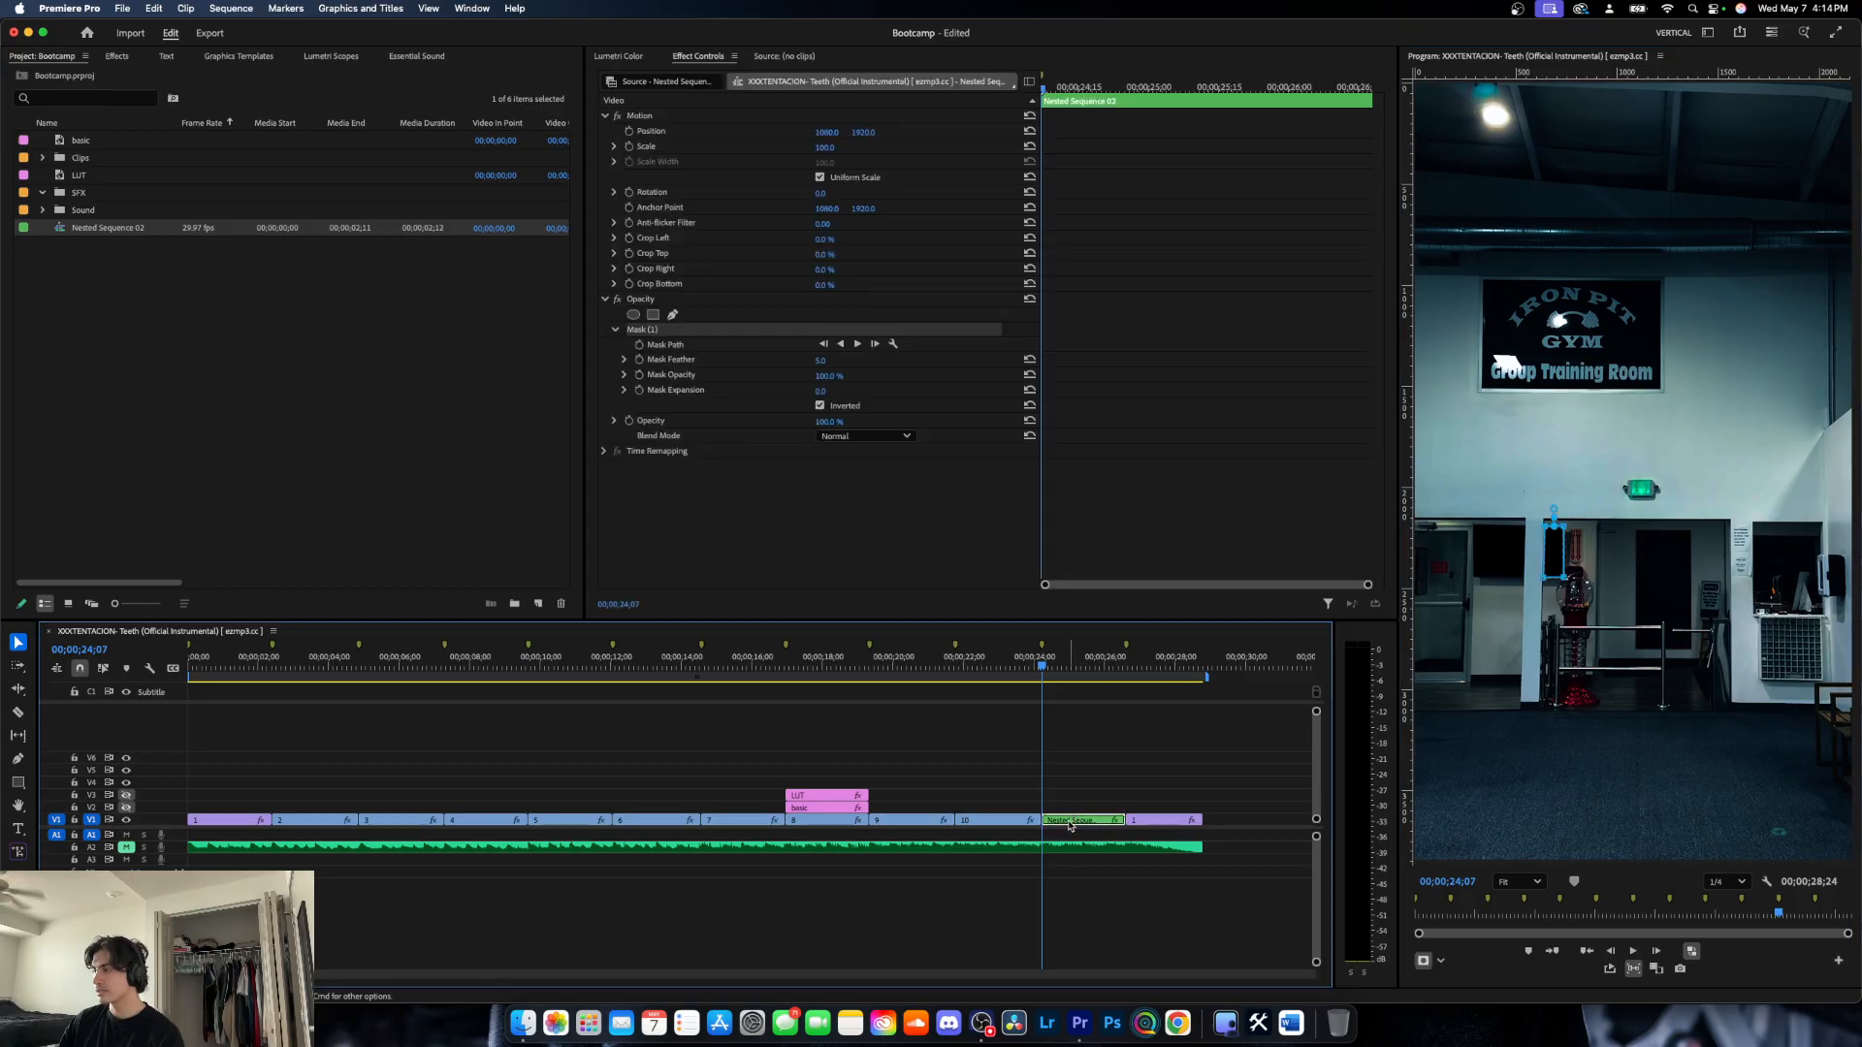
{"action": "key", "text": "alt+Up"}
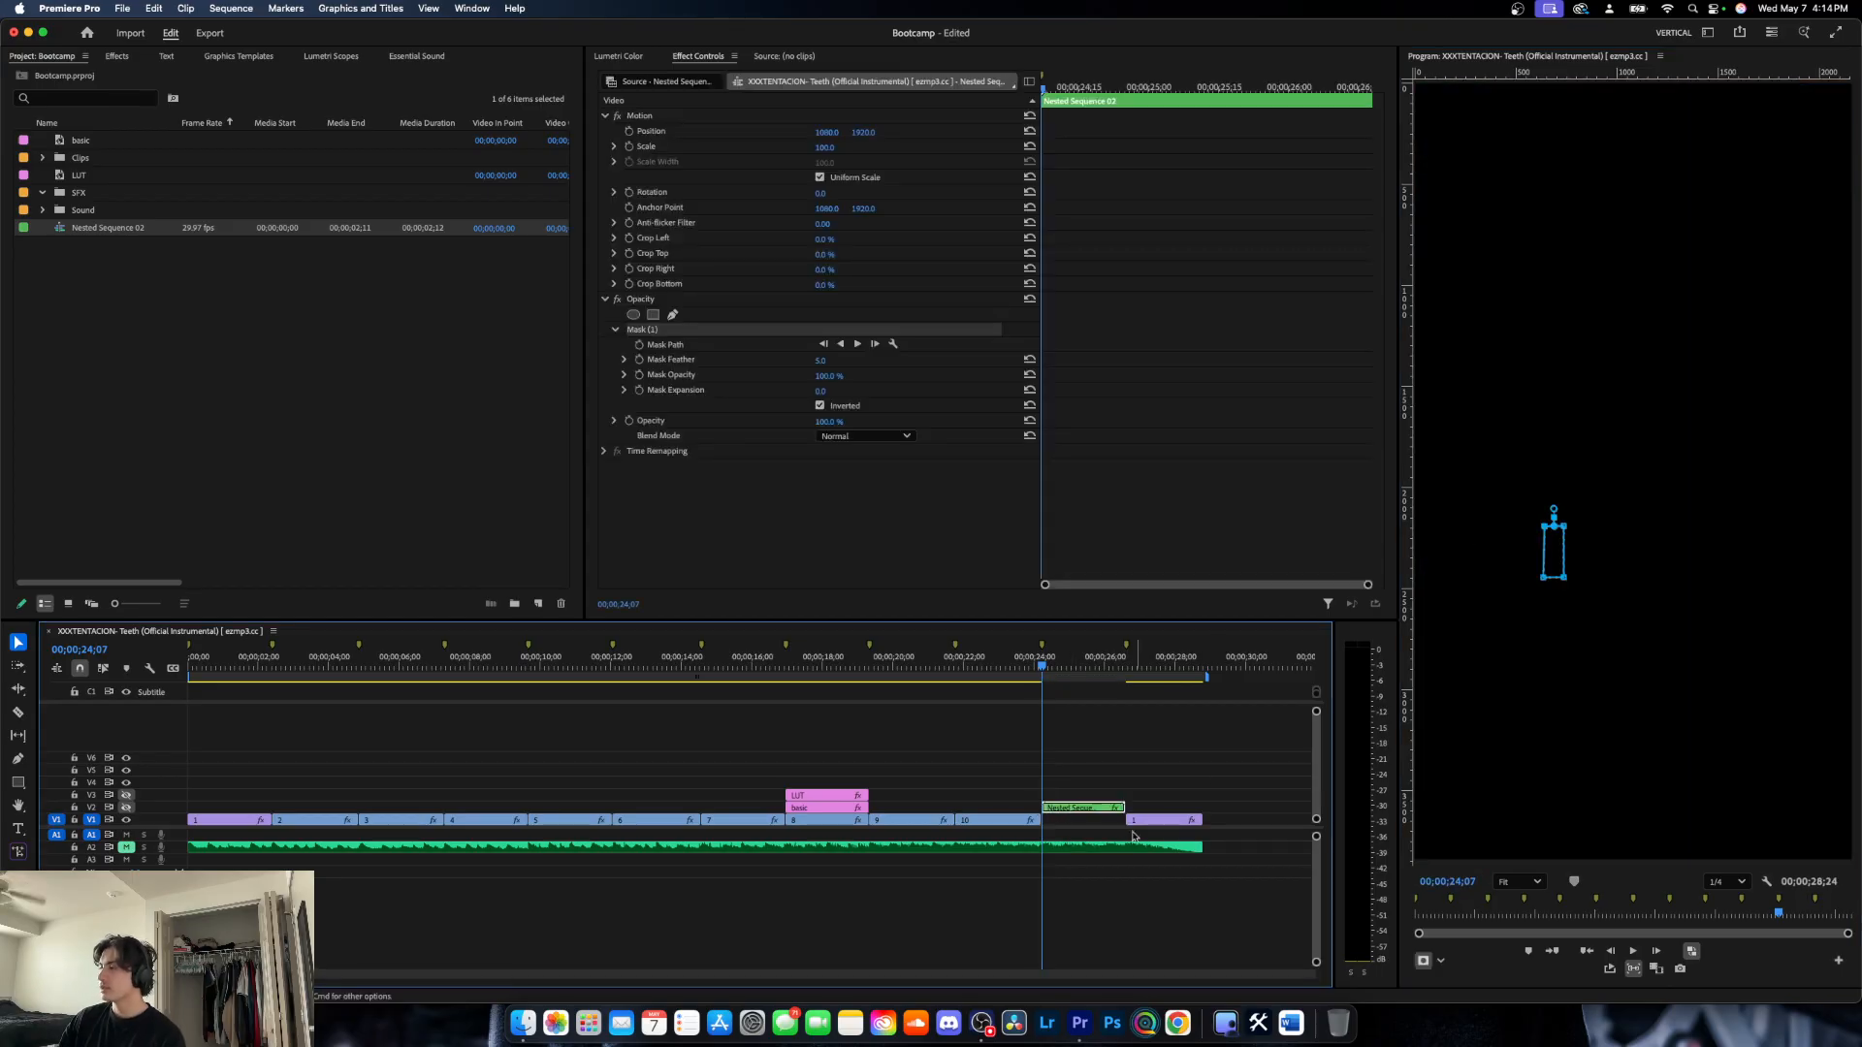
{"action": "left_click", "coordinate": [1084, 825]}
{"action": "left_click", "coordinate": [1080, 811]}
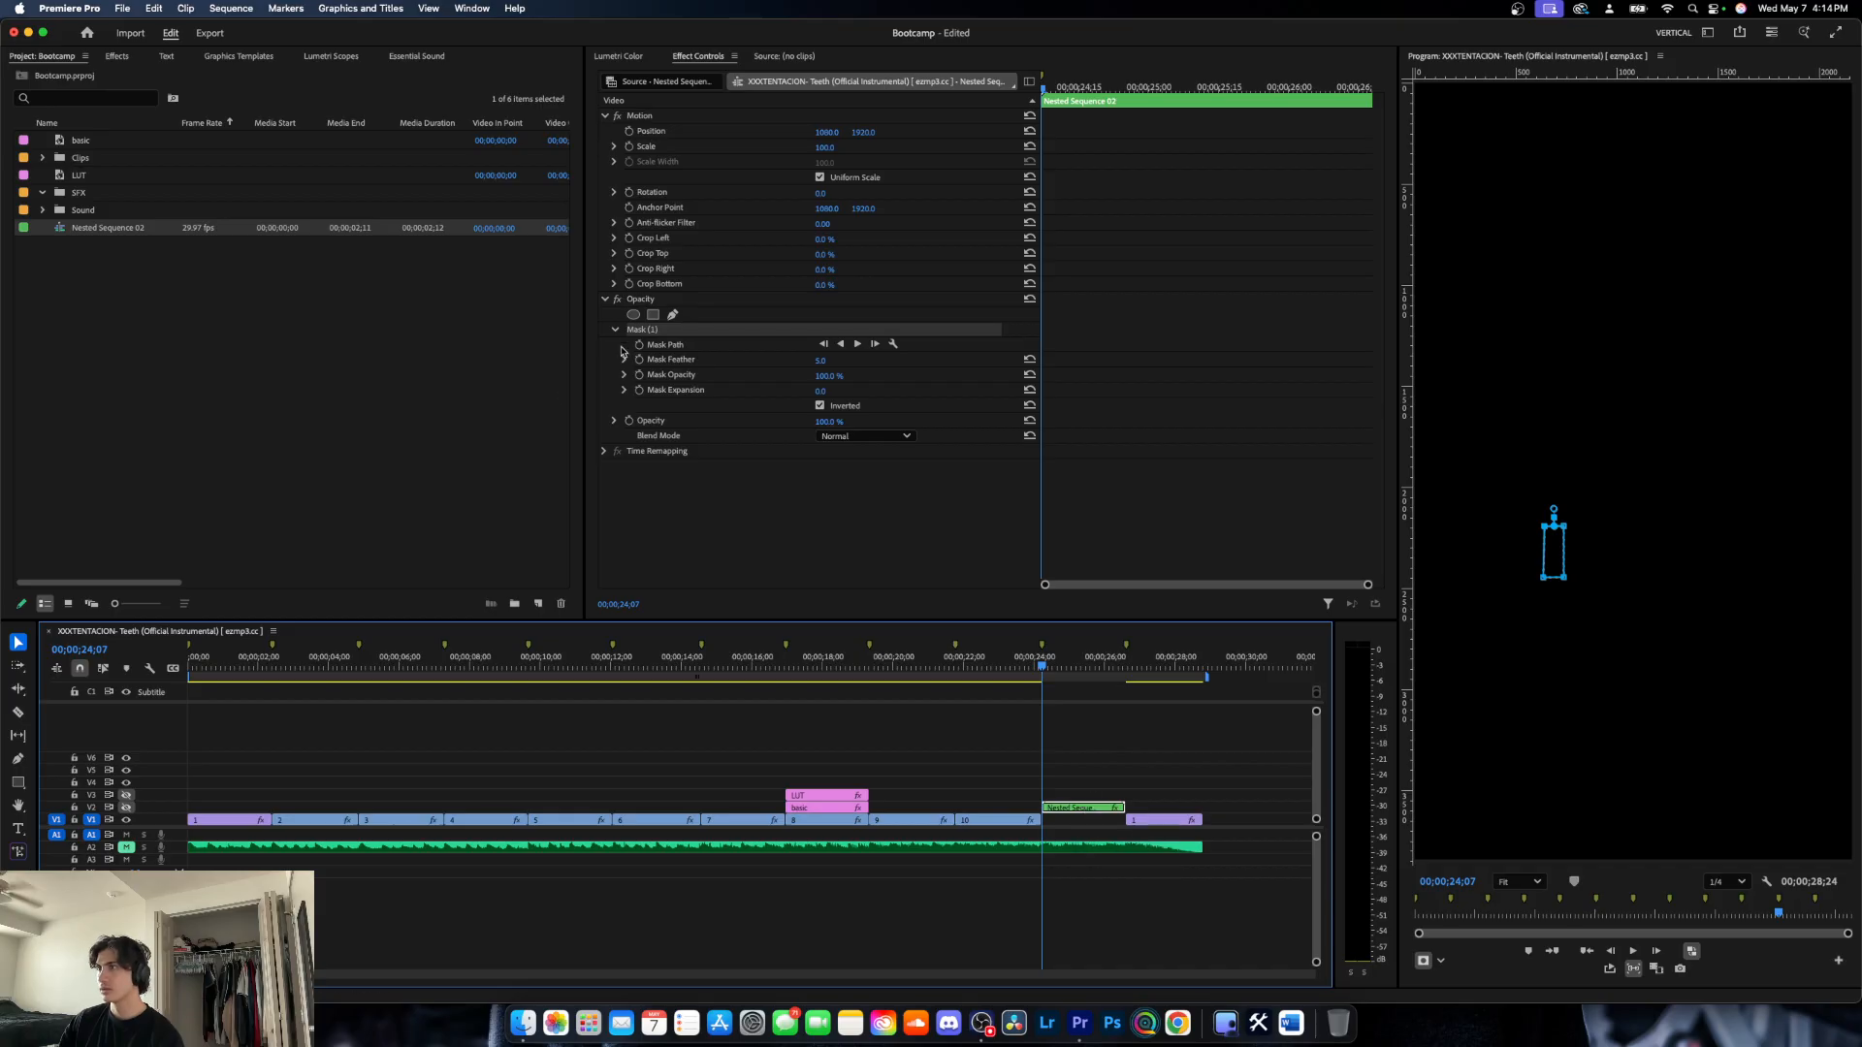
{"action": "left_click", "coordinate": [126, 807]}
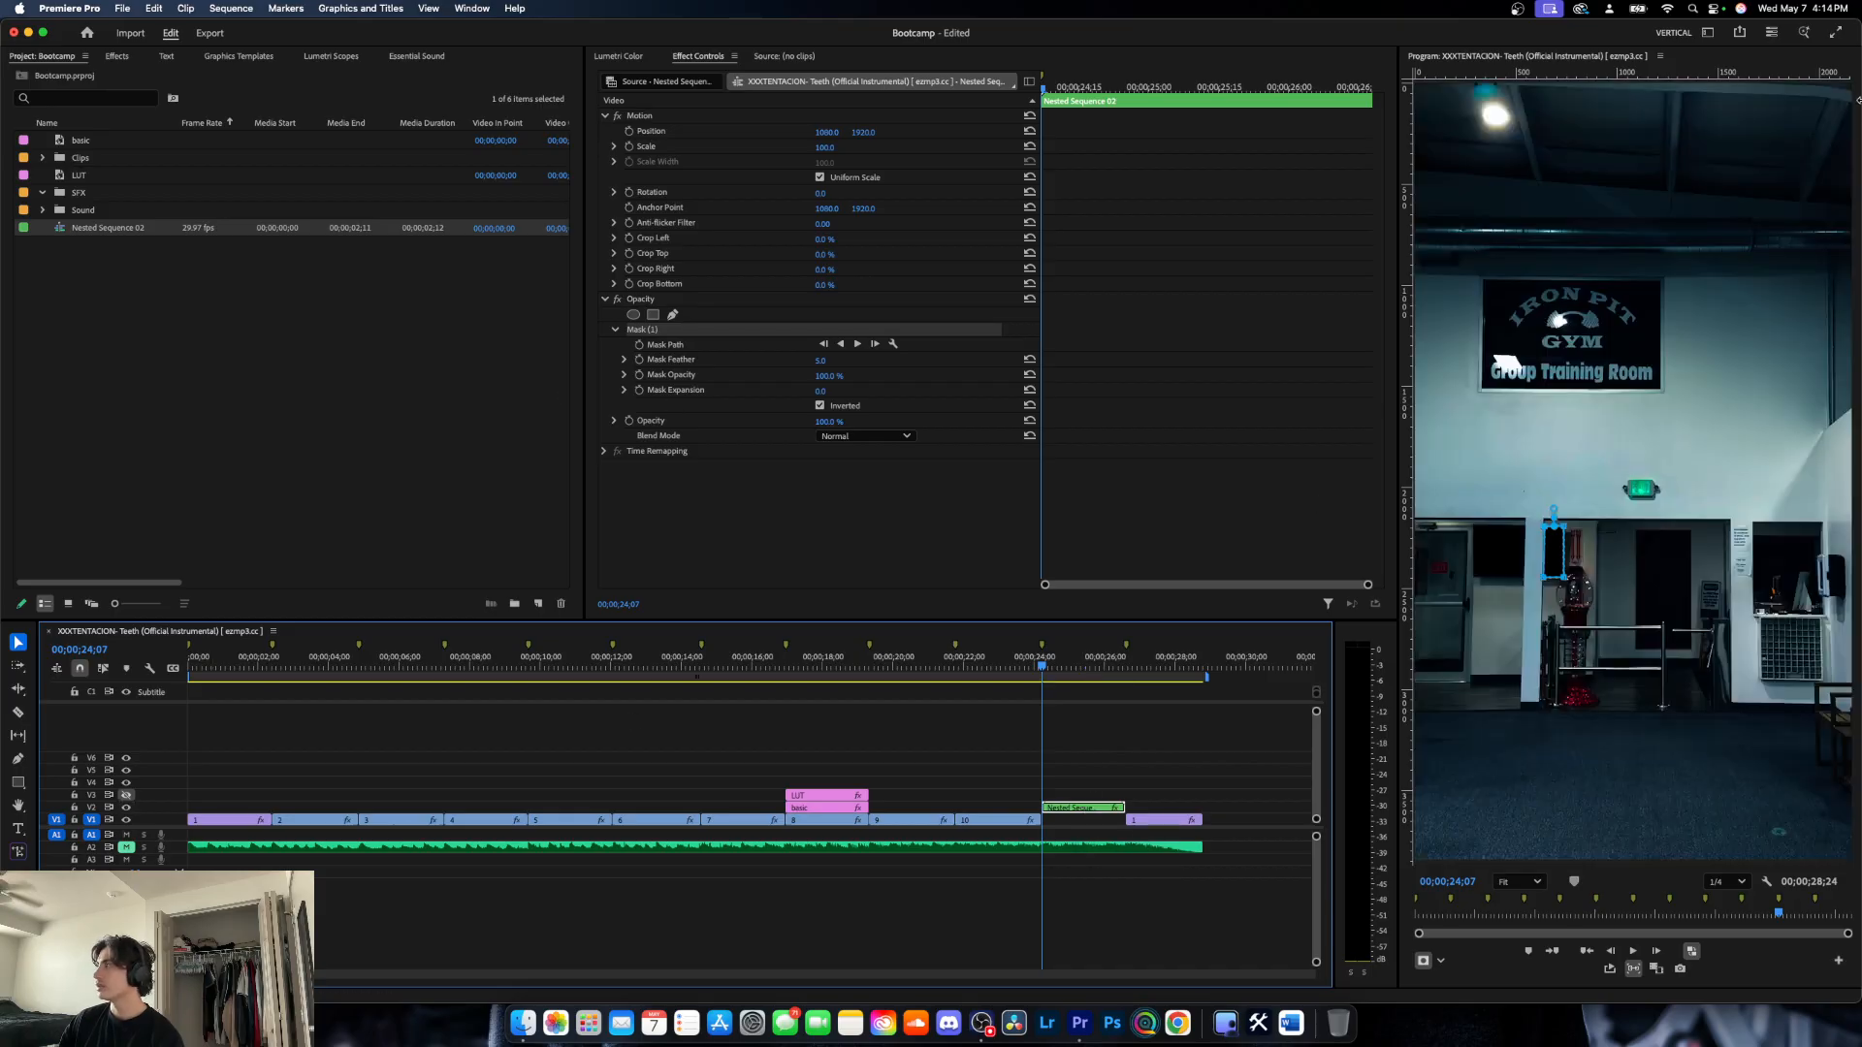
{"action": "left_click", "coordinate": [1465, 542]}
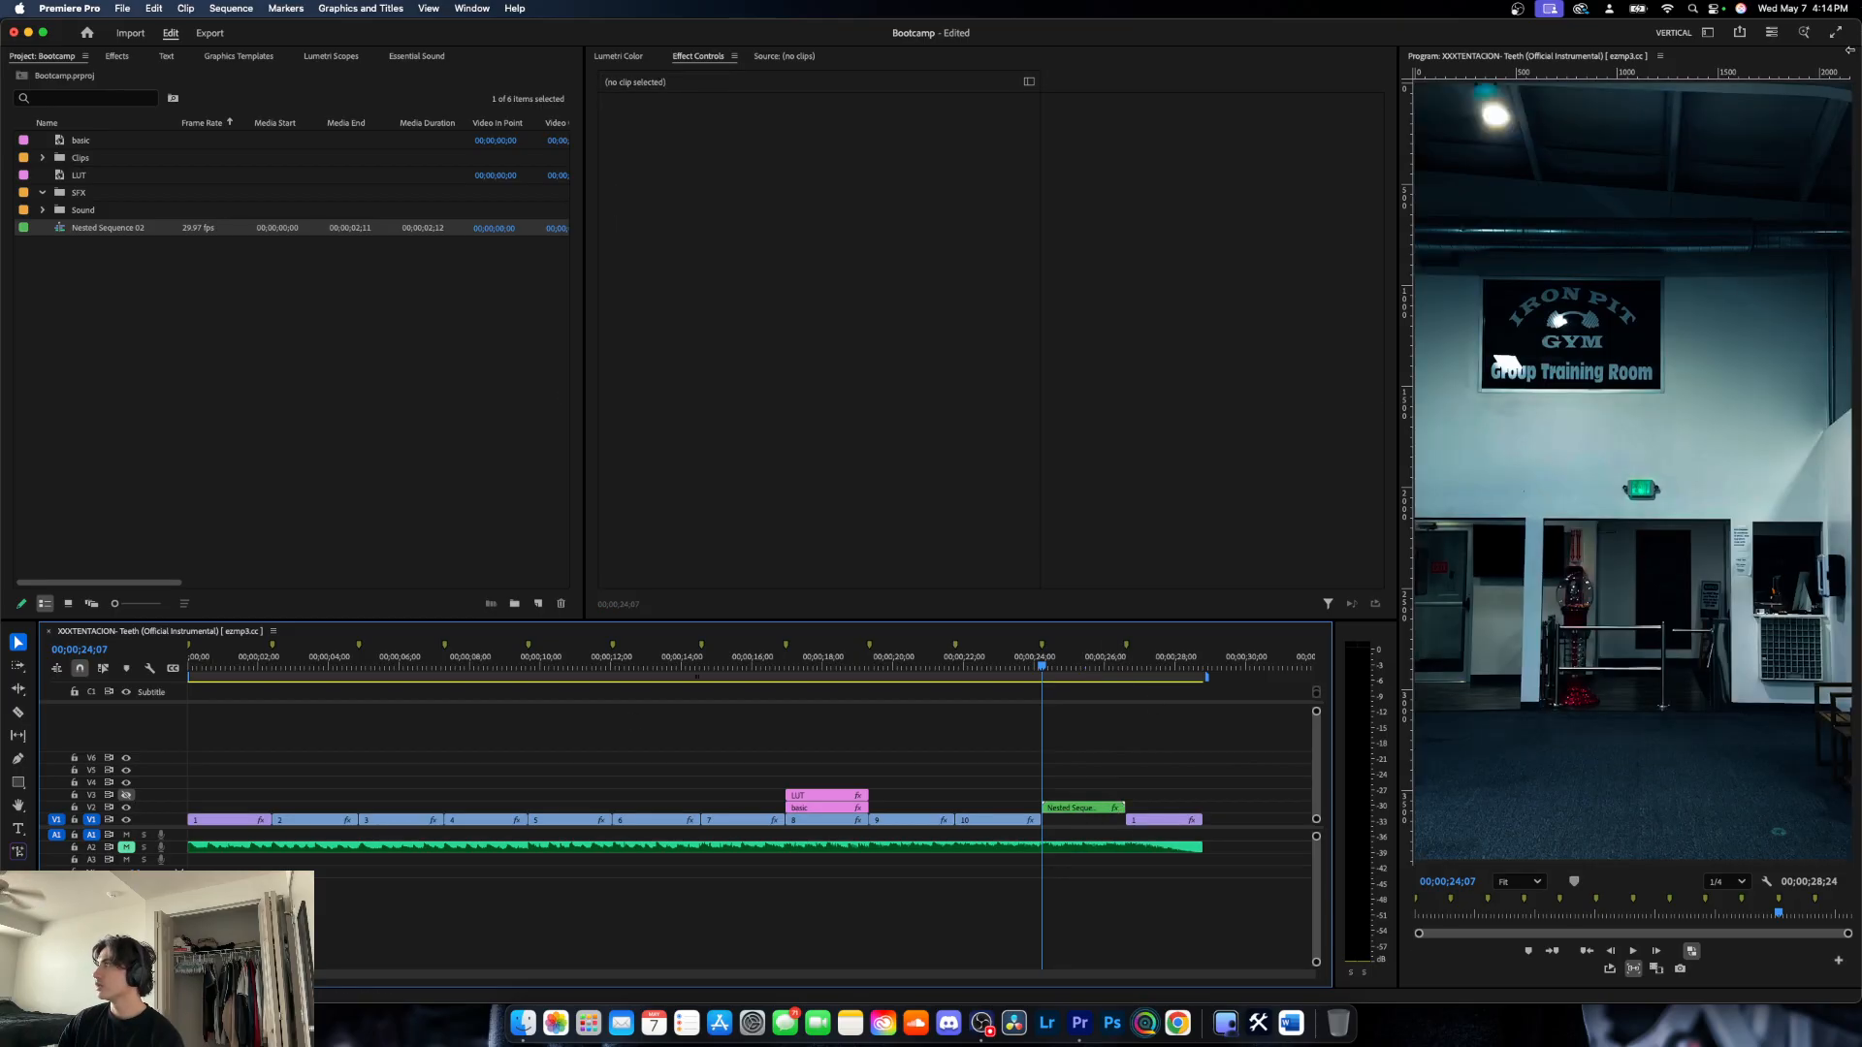
- Preview Long_Glitch_3.mov from the desktop's video assets folder, place it on V4 at the nested clip's start, and close the Finder windows
{"action": "double_click", "coordinate": [1736, 63]}
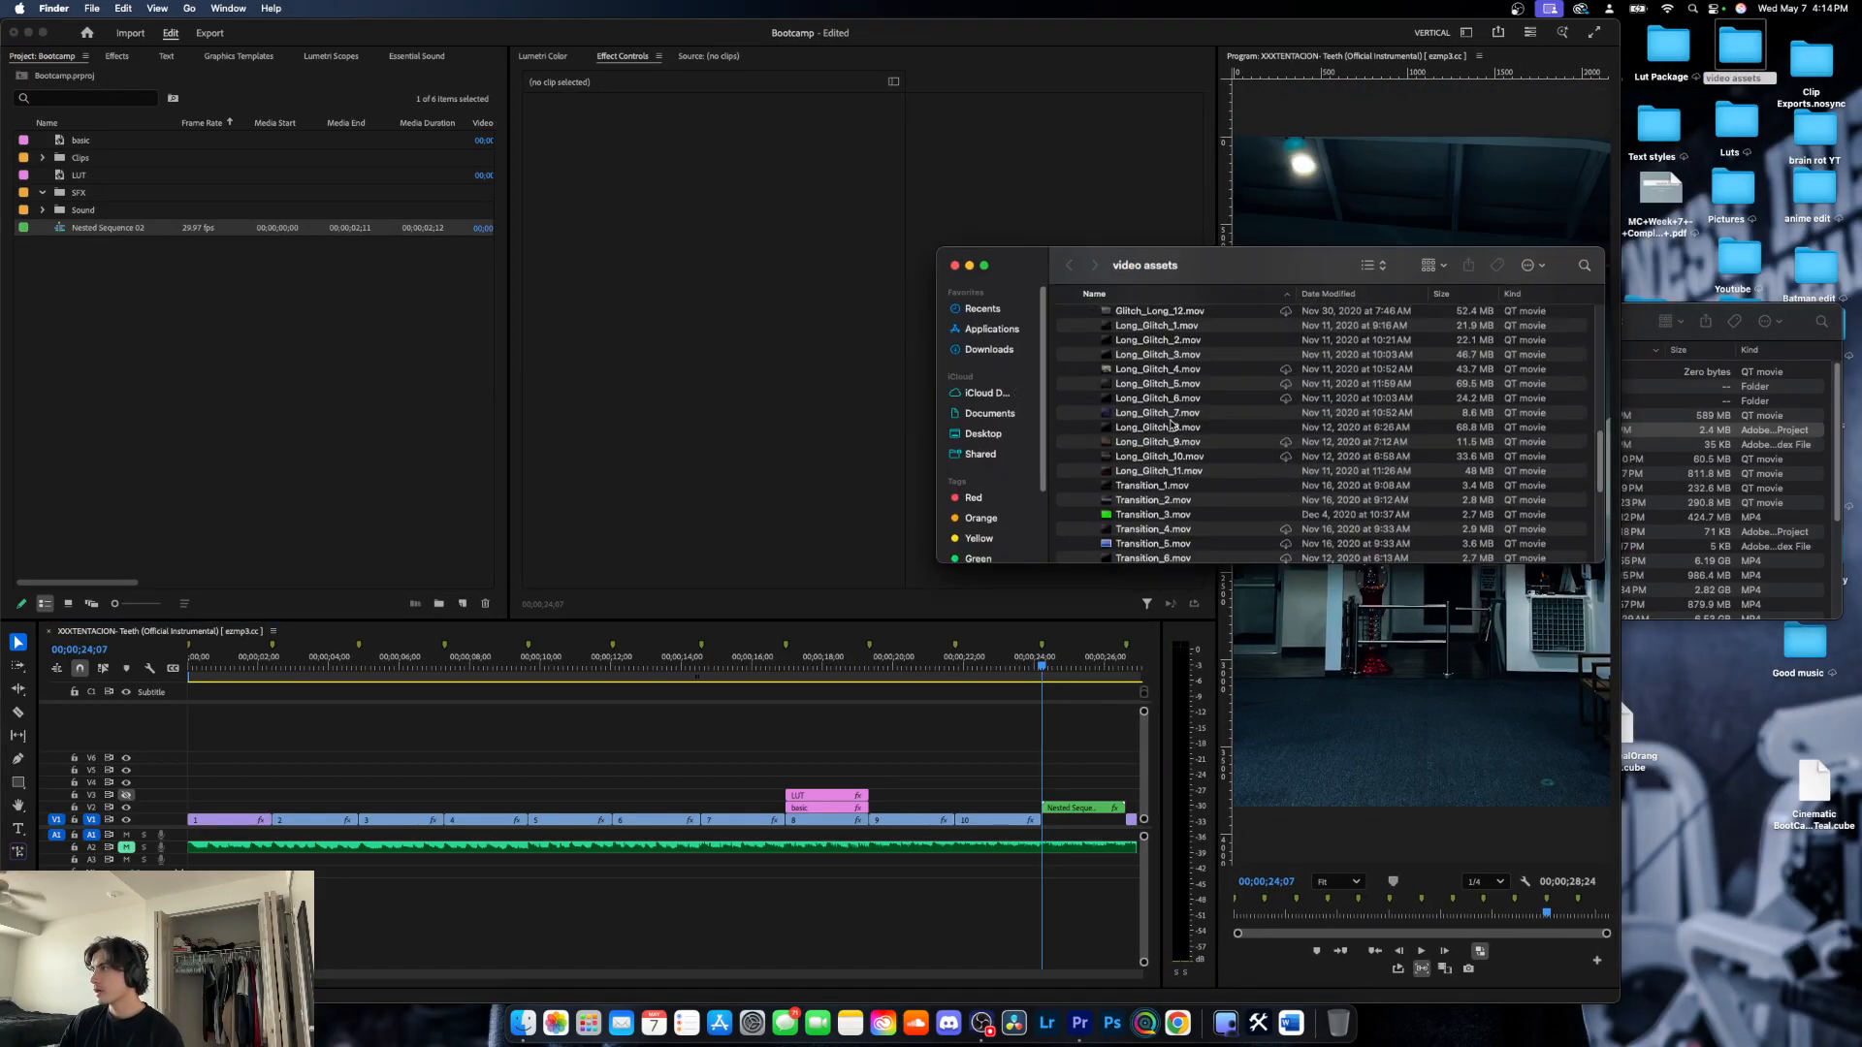
{"action": "scroll", "coordinate": [1169, 441], "scroll_direction": "up", "scroll_amount": 2}
{"action": "left_click", "coordinate": [1184, 403]}
{"action": "key", "text": "space"}
{"action": "key", "text": "space"}
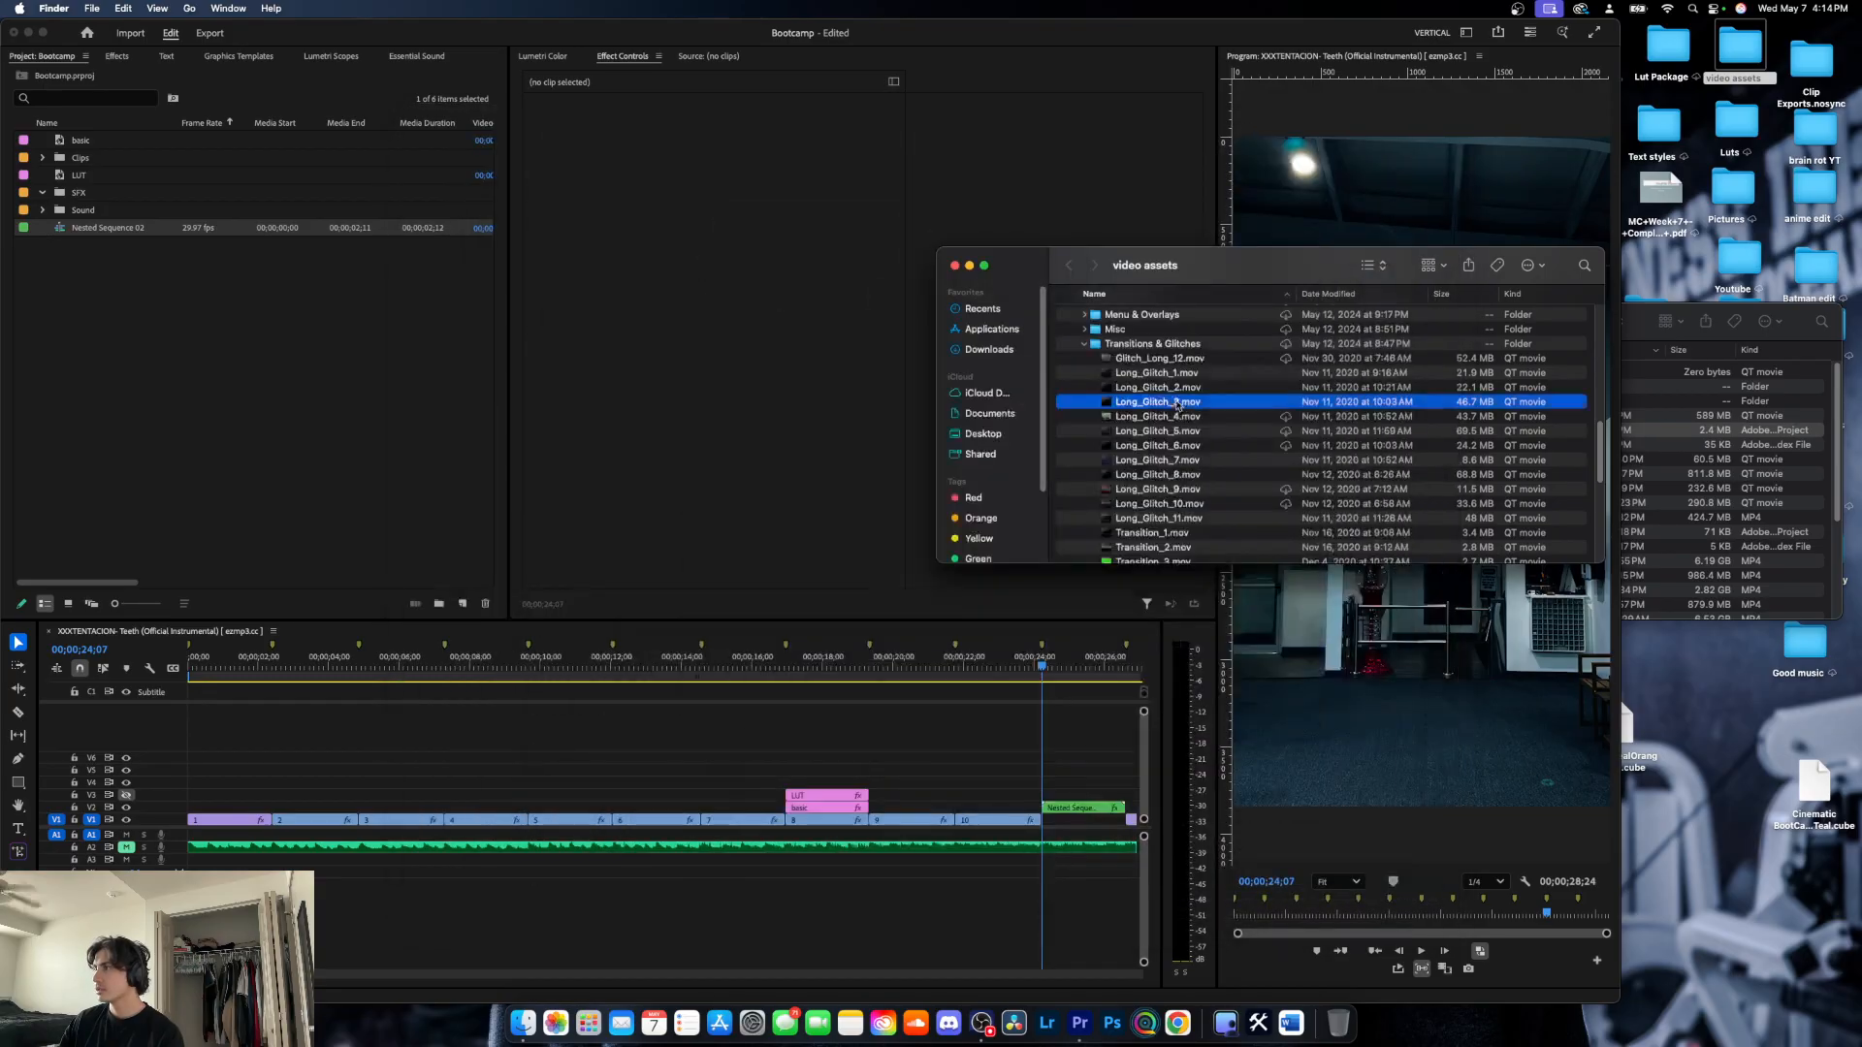
{"action": "left_click_drag", "start_coordinate": [1179, 404], "coordinate": [1047, 793]}
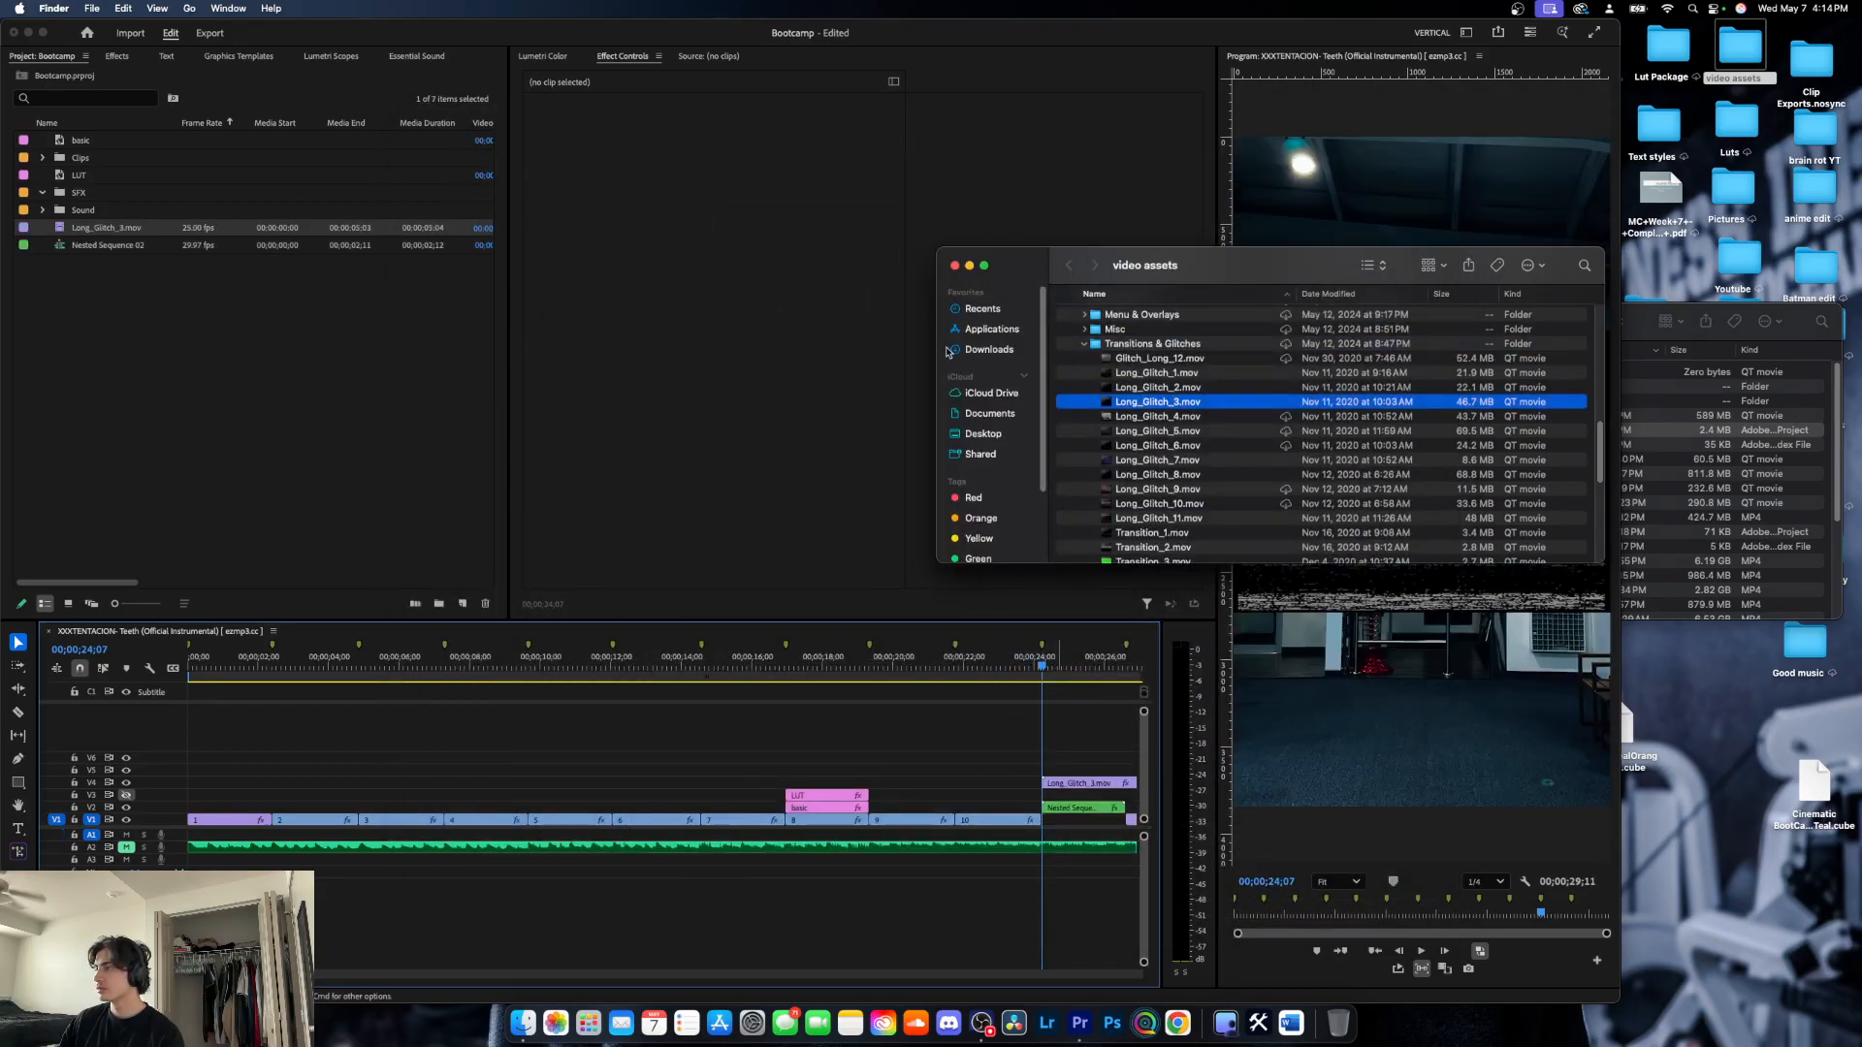
{"action": "left_click", "coordinate": [956, 266]}
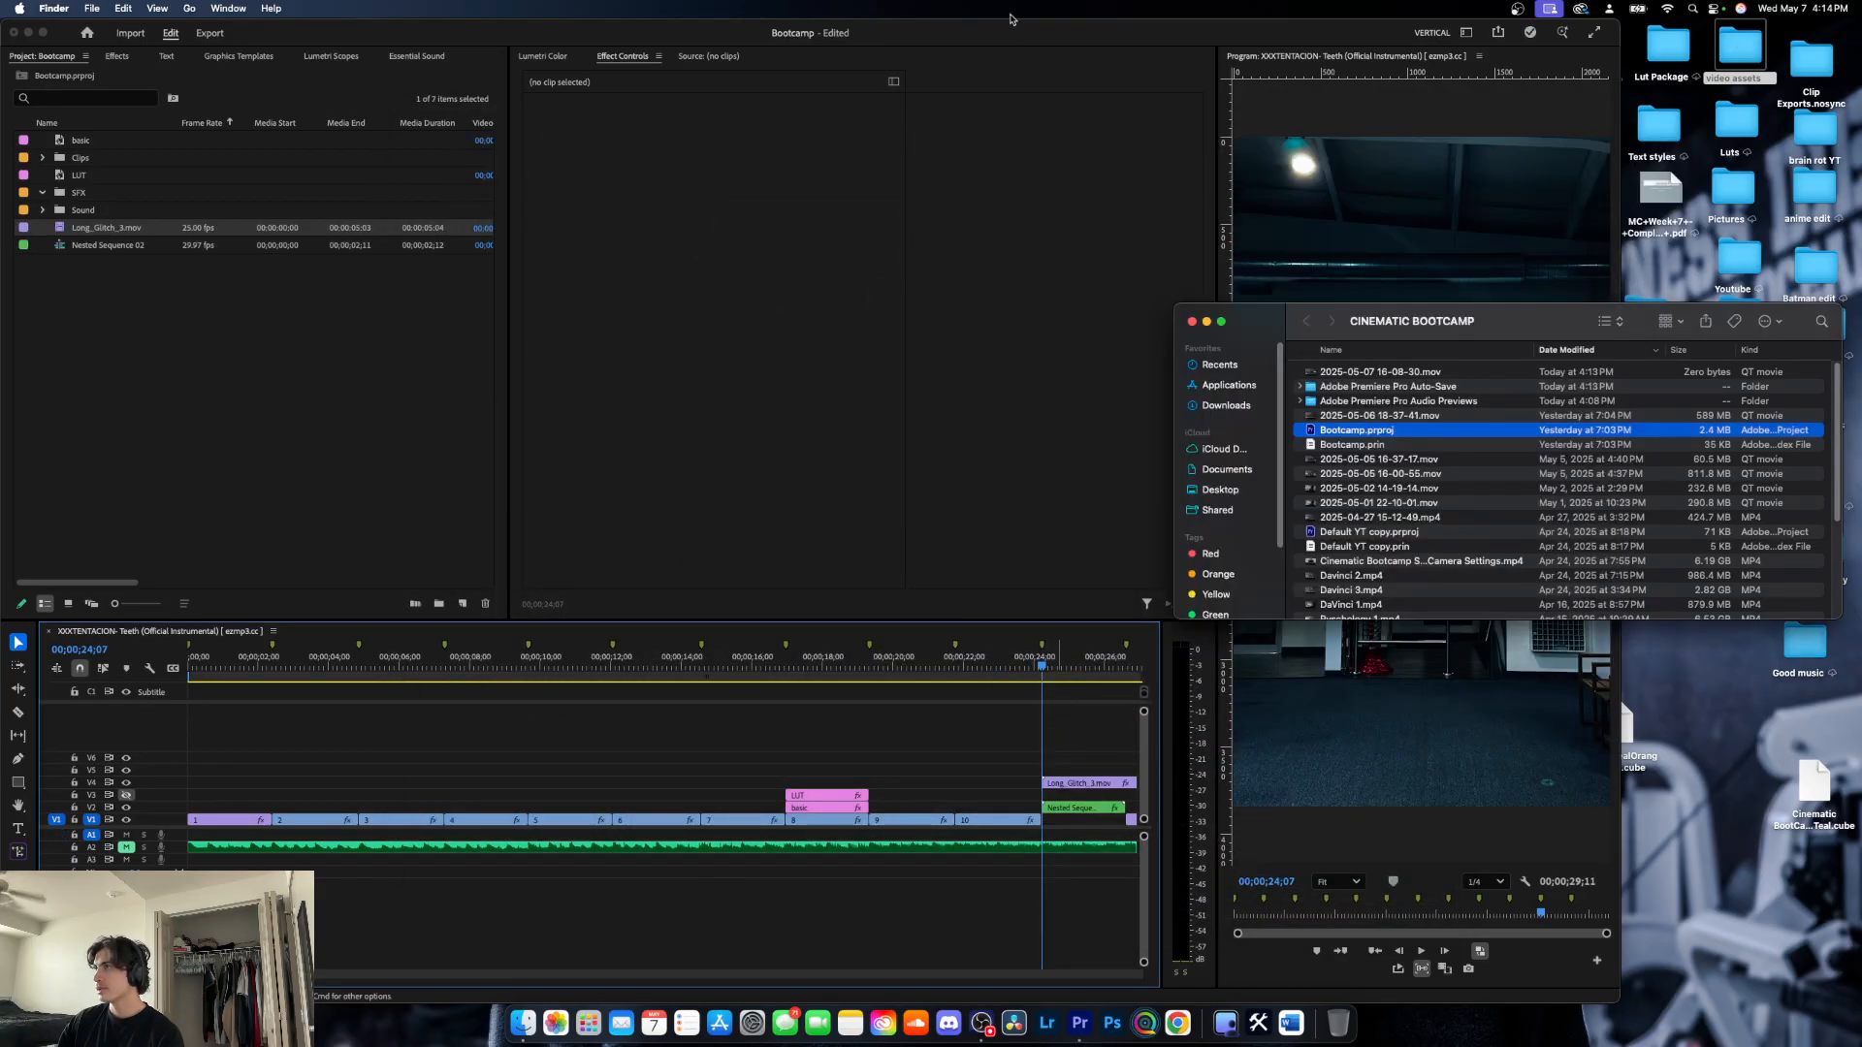
{"action": "left_click", "coordinate": [1193, 322]}
- Try to pause library syncing in Creative Cloud and close its window
{"action": "left_click", "coordinate": [1579, 9]}
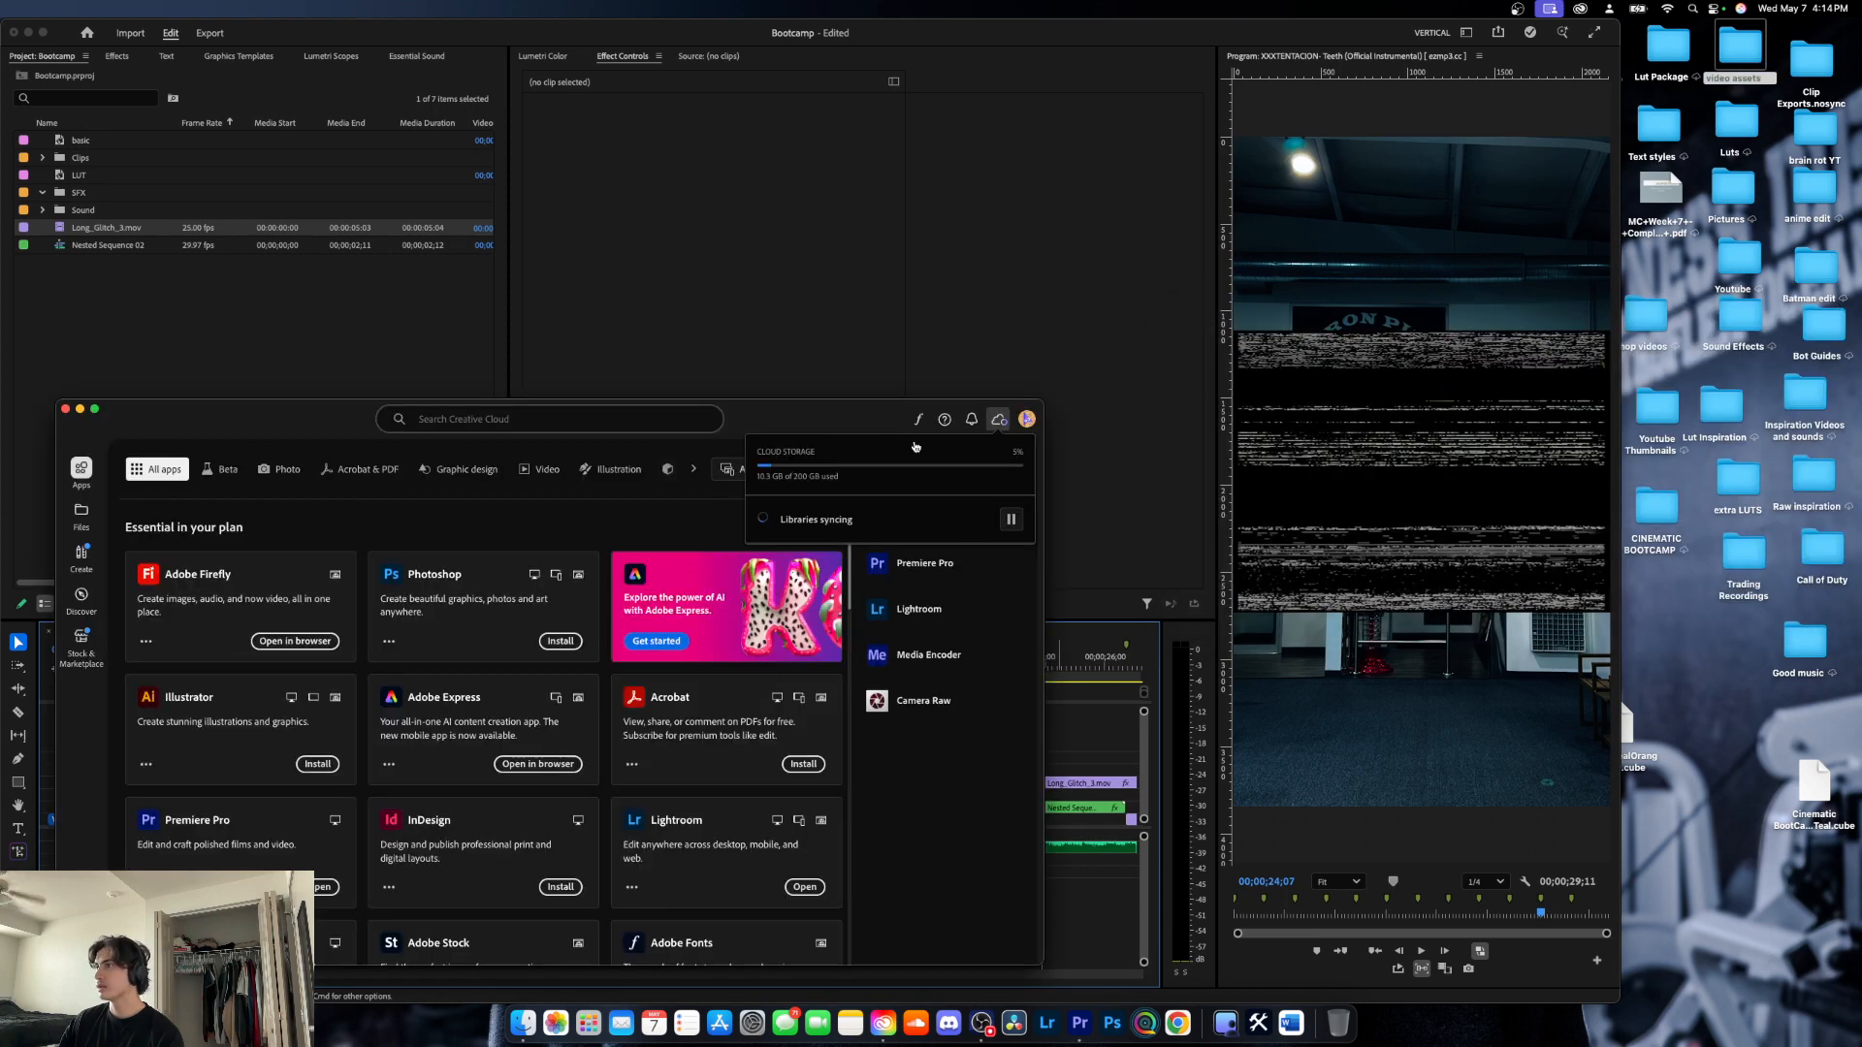
{"action": "left_click", "coordinate": [1009, 521]}
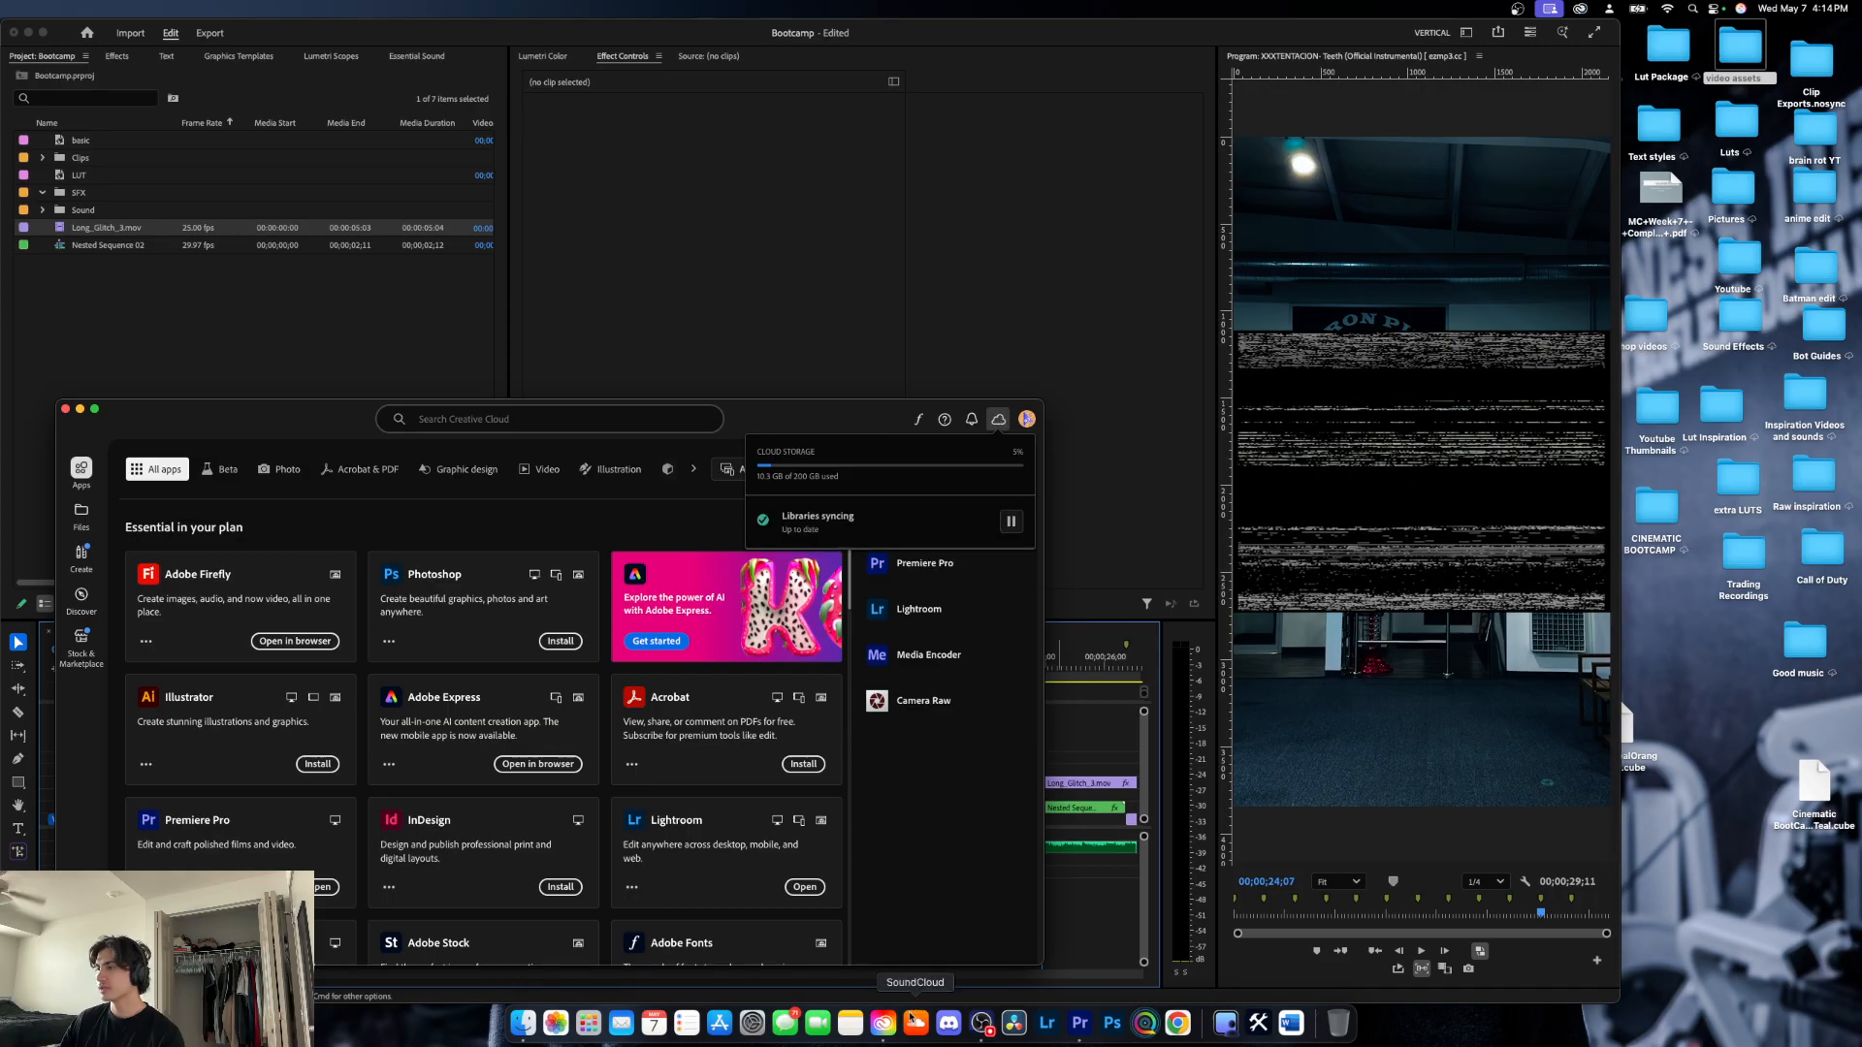
{"action": "left_click", "coordinate": [66, 409]}
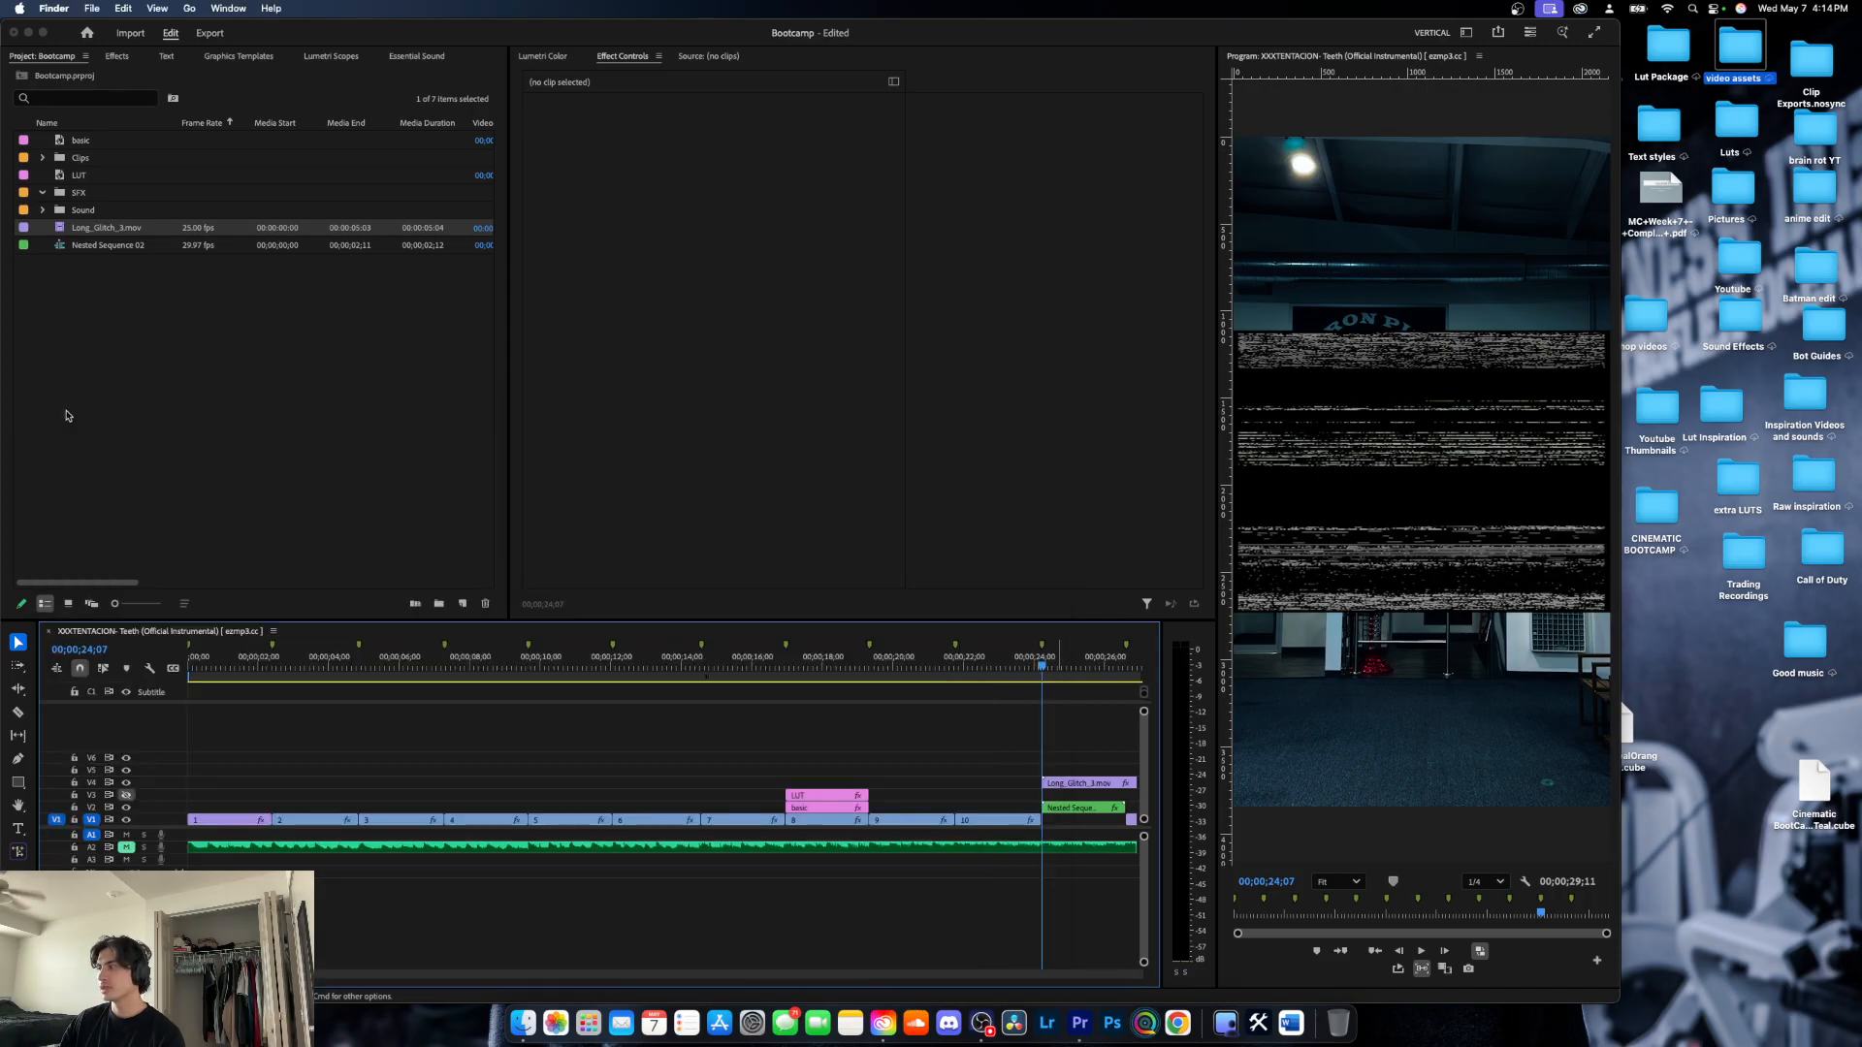
- Maximize the Premiere Pro window, trim the glitch clip to the nested clip's length and move it to V1 directly beneath it
{"action": "double_click", "coordinate": [1031, 36]}
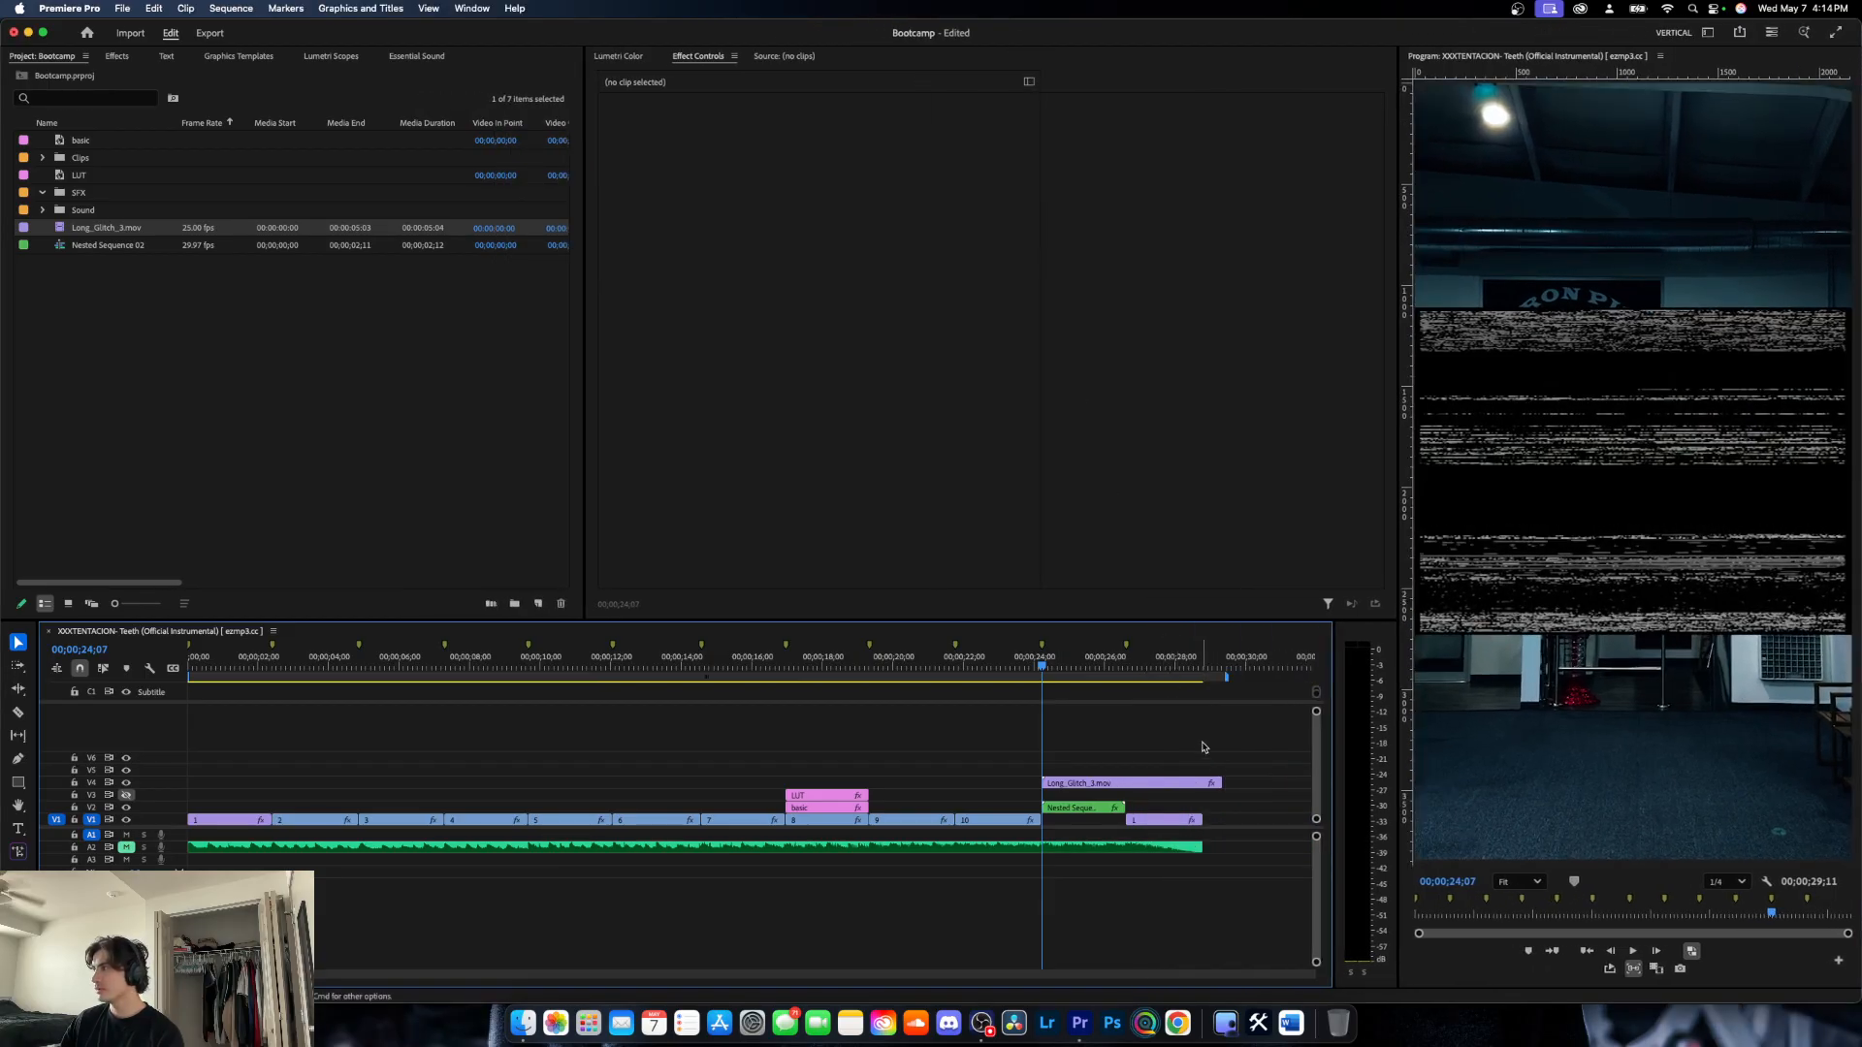
{"action": "left_click_drag", "start_coordinate": [1220, 782], "coordinate": [1099, 836]}
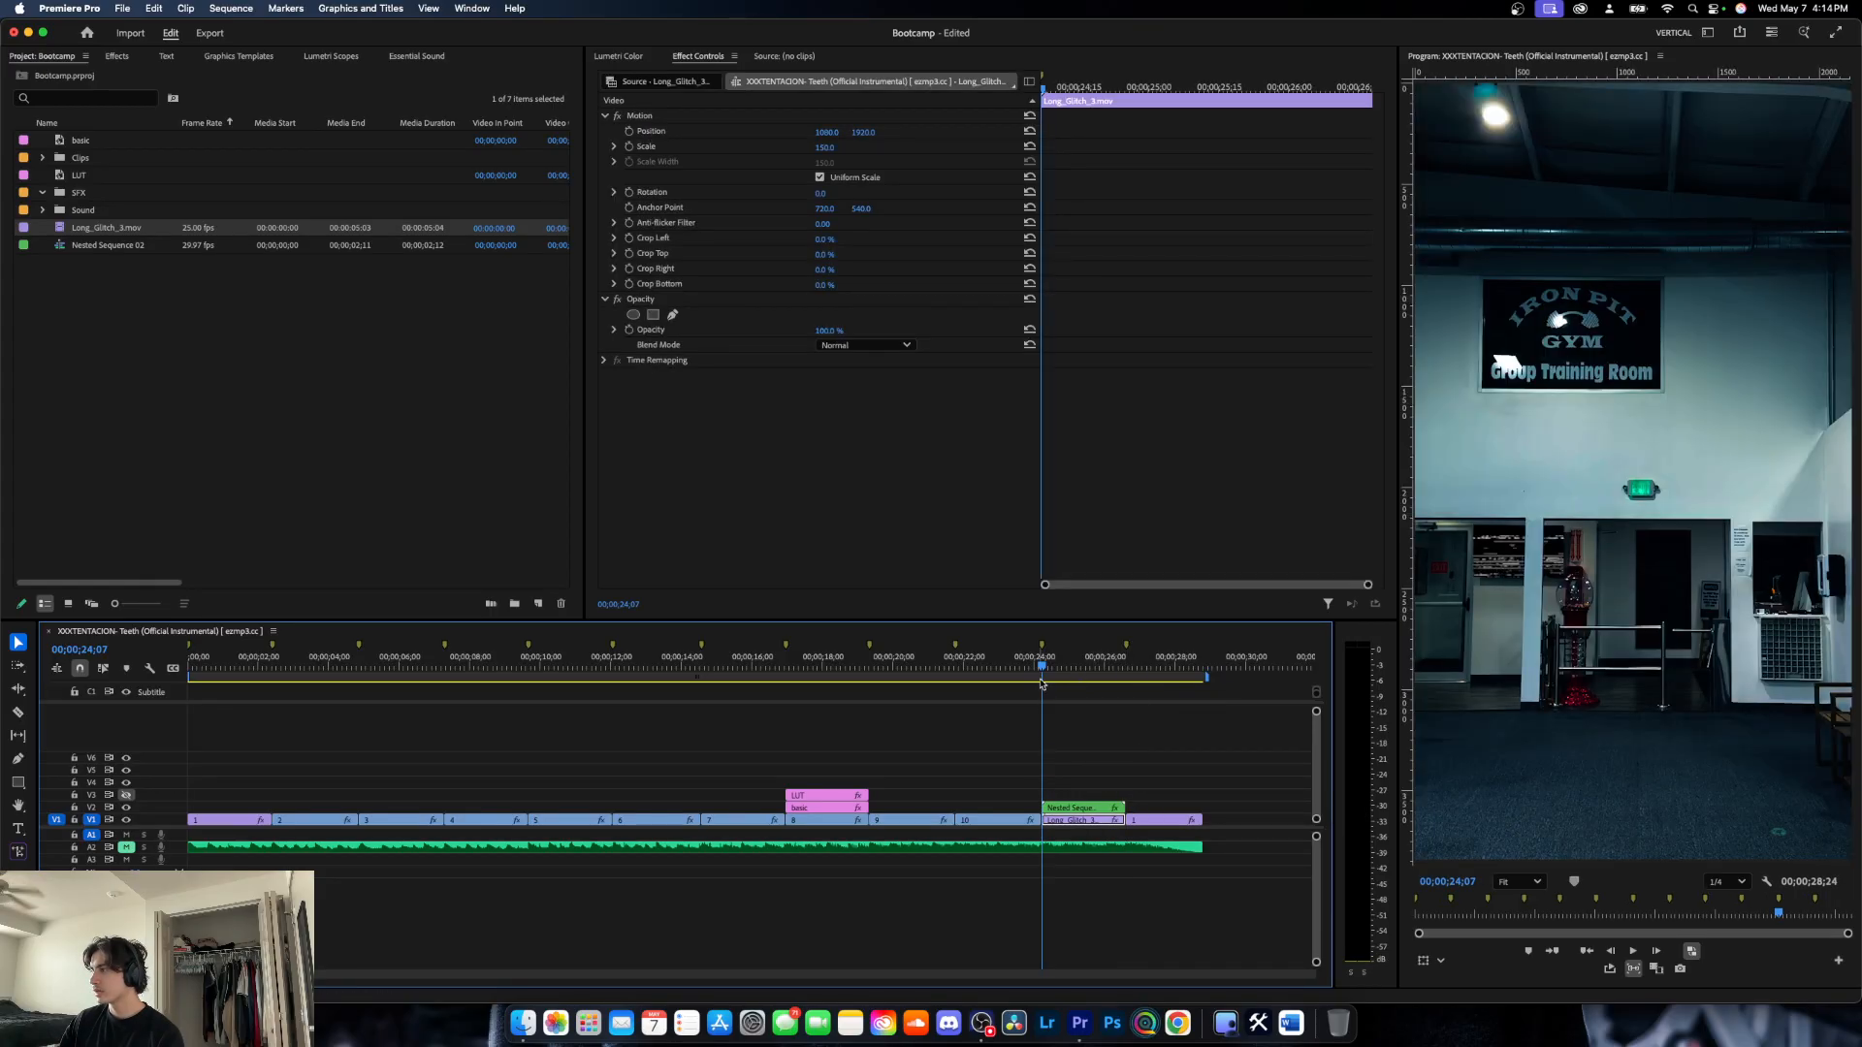
- Check the glitch footage behind the cutouts by scrubbing into the section, toggling track V2's visibility and playing it back
{"action": "mouse_move", "coordinate": [1045, 671]}
{"action": "left_mouse_down"}
{"action": "mouse_move", "coordinate": [1095, 675]}
{"action": "mouse_move", "coordinate": [1061, 673]}
{"action": "left_mouse_up"}
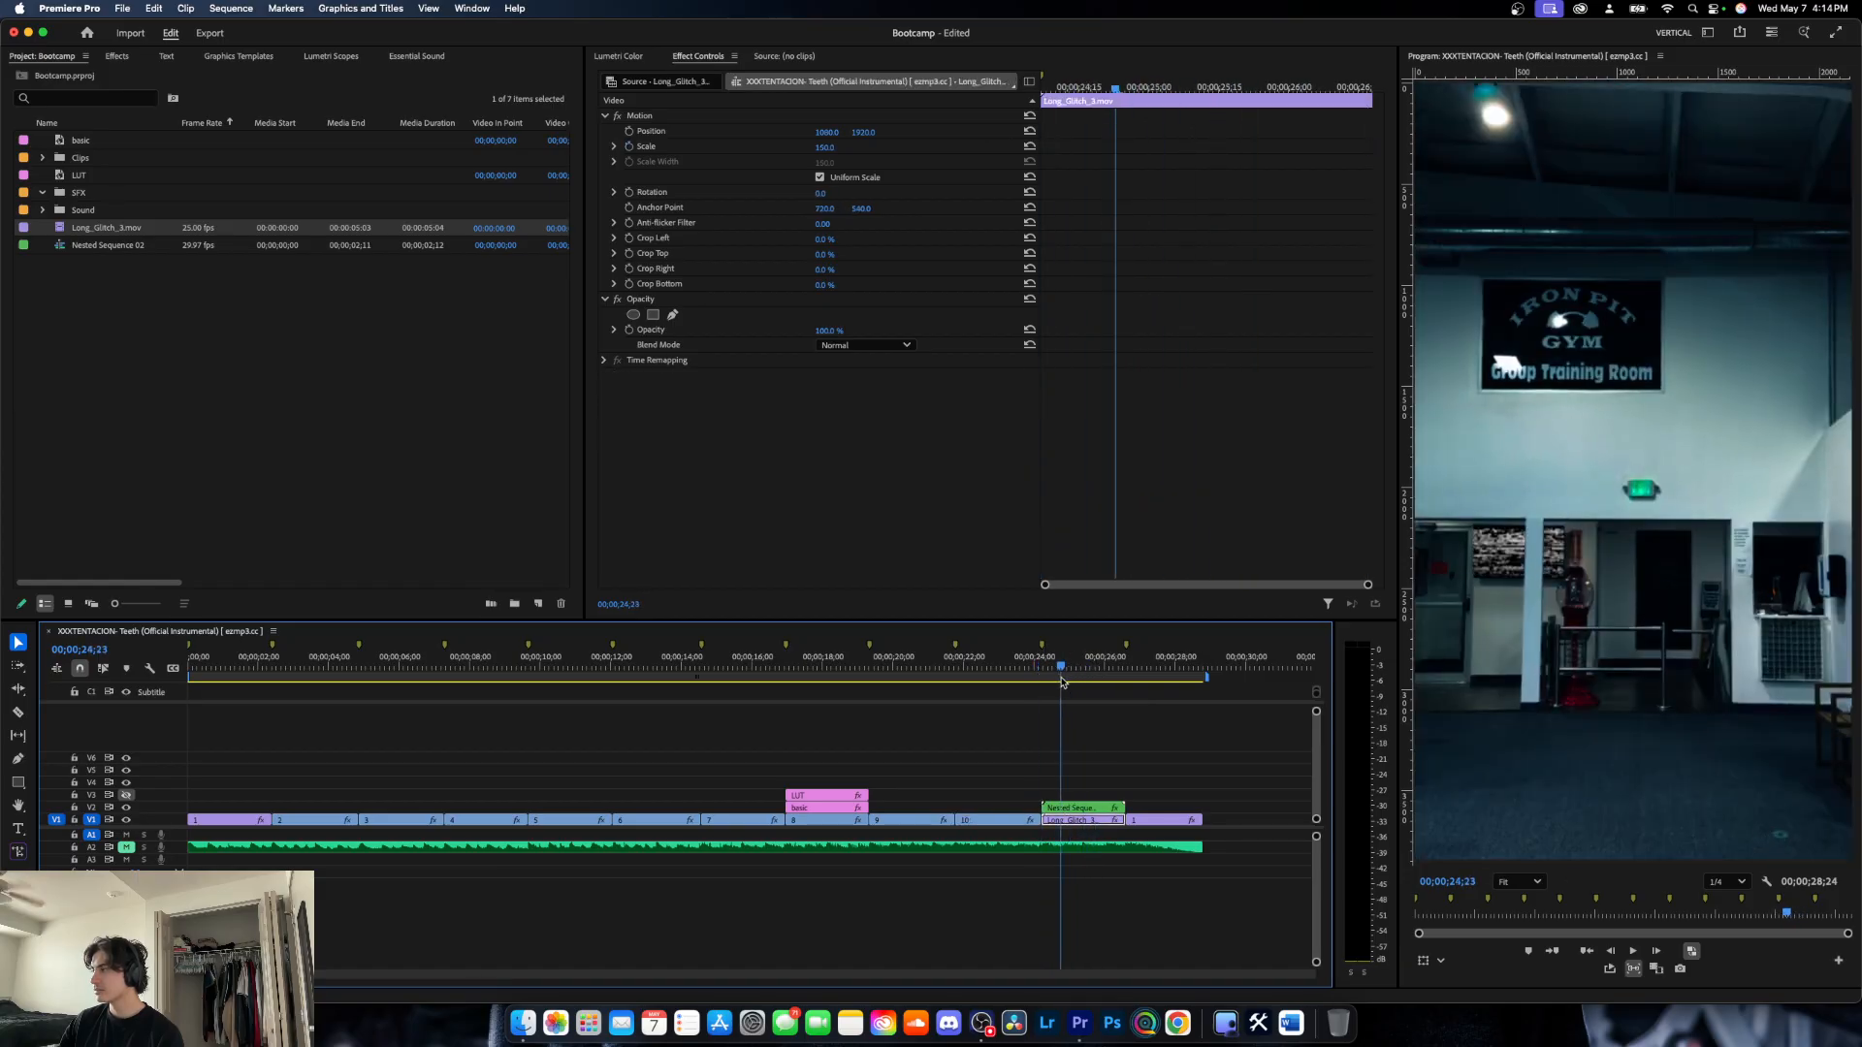
{"action": "left_click", "coordinate": [126, 807]}
{"action": "left_click", "coordinate": [126, 807]}
{"action": "left_click", "coordinate": [126, 807]}
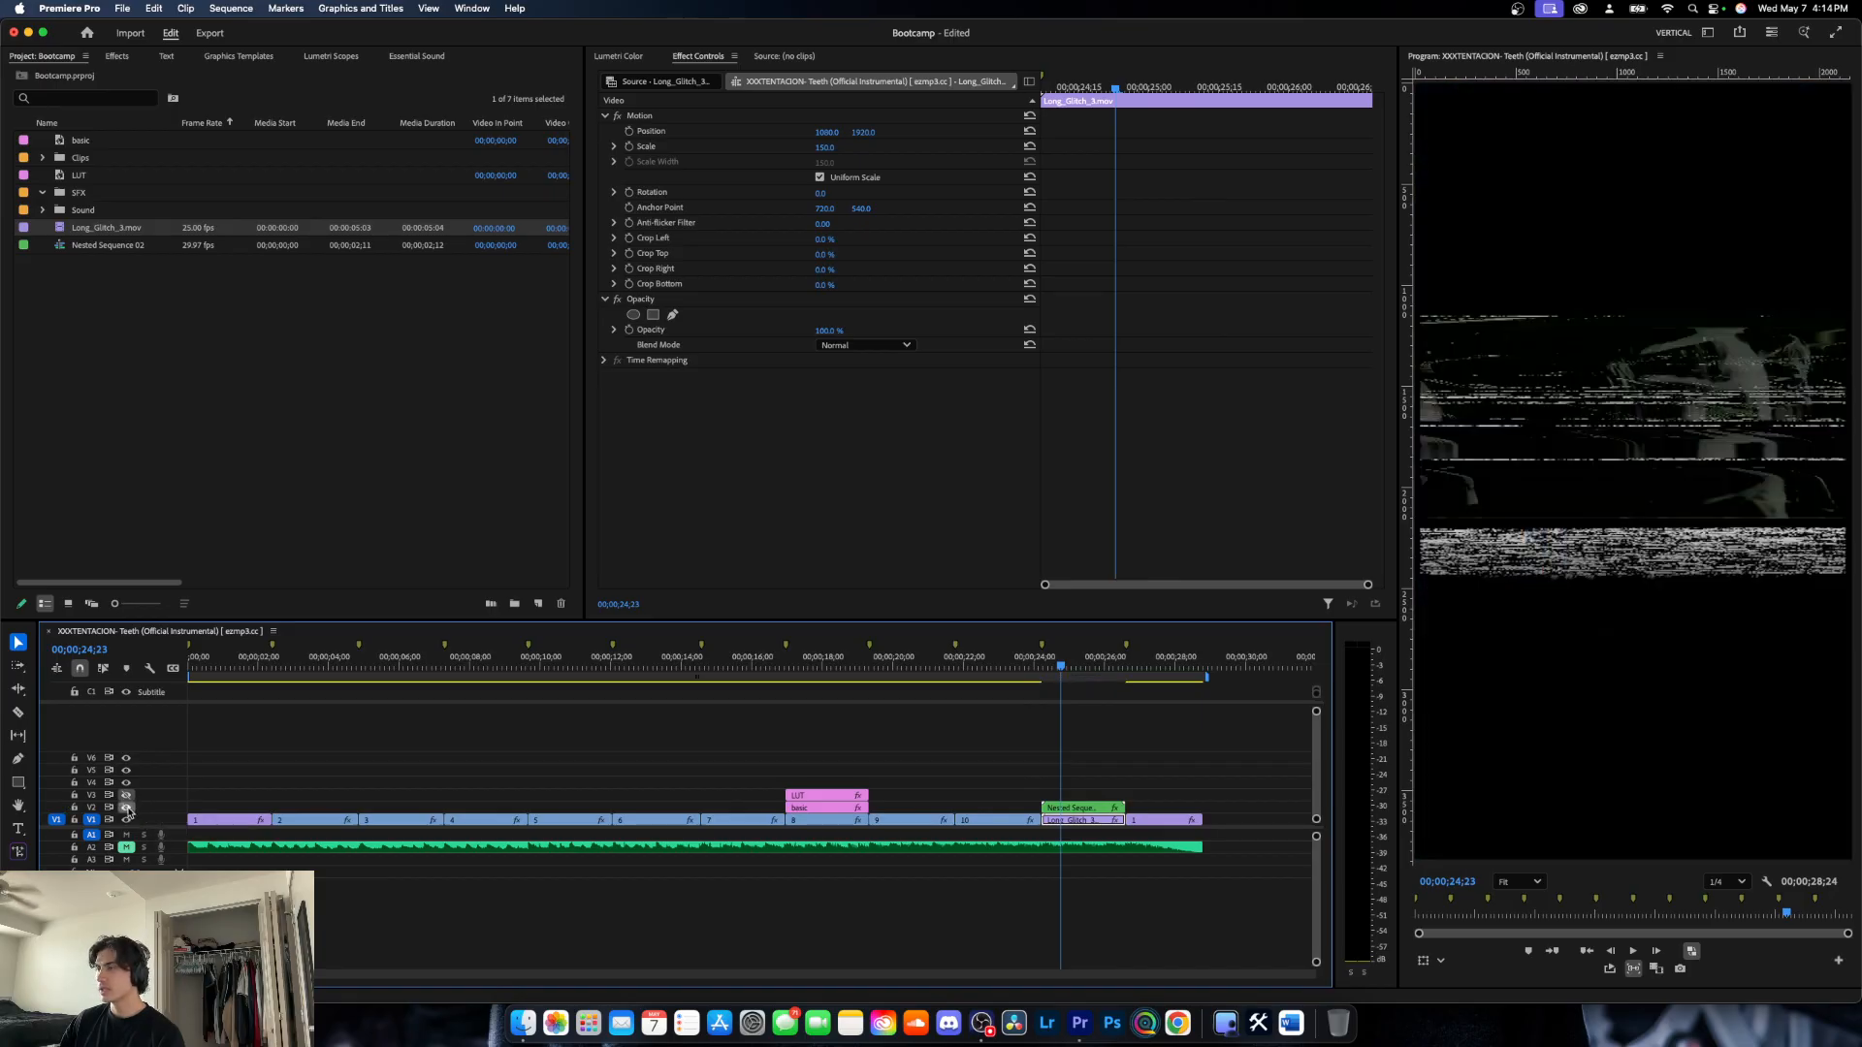
{"action": "left_click", "coordinate": [126, 806]}
{"action": "key", "text": "space"}
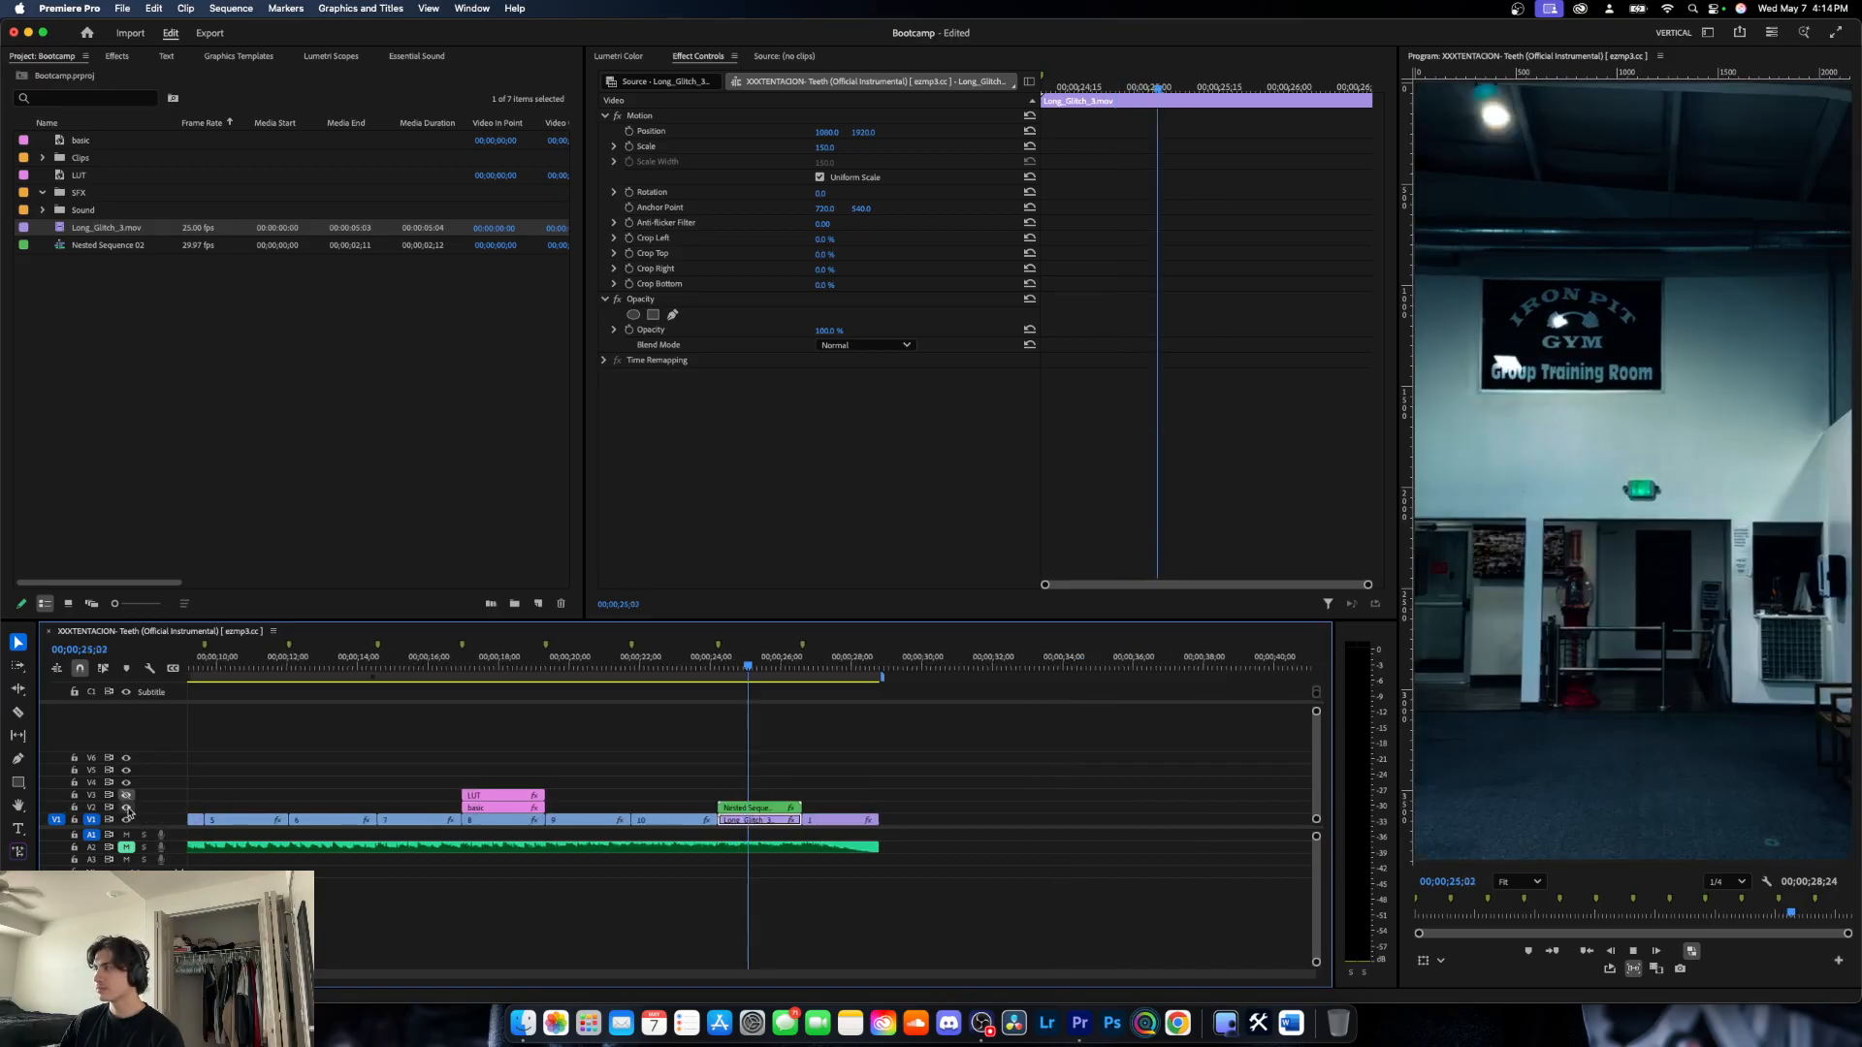
{"action": "key", "text": "space"}
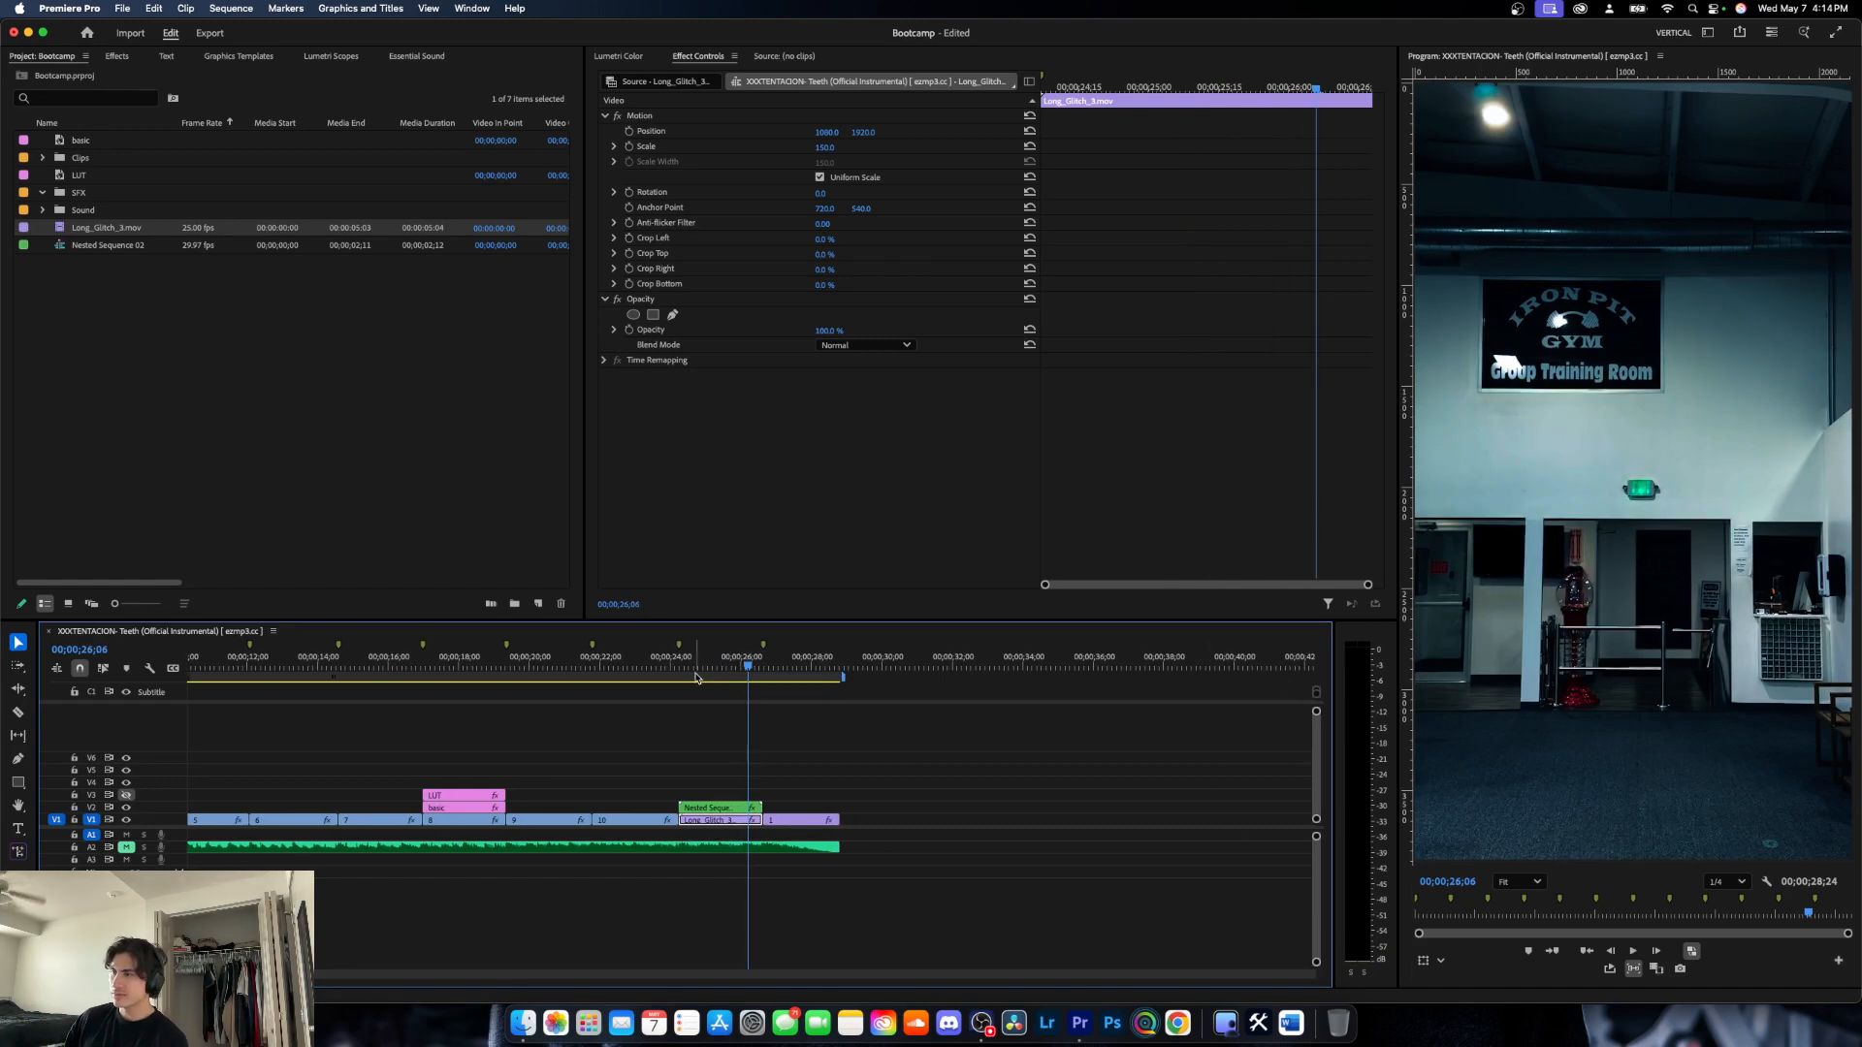
- Move the glitch clip to V6 past the sequence's end and place clip 1 on V1 beneath the nested clip
{"action": "left_click_drag", "start_coordinate": [722, 672], "coordinate": [576, 692]}
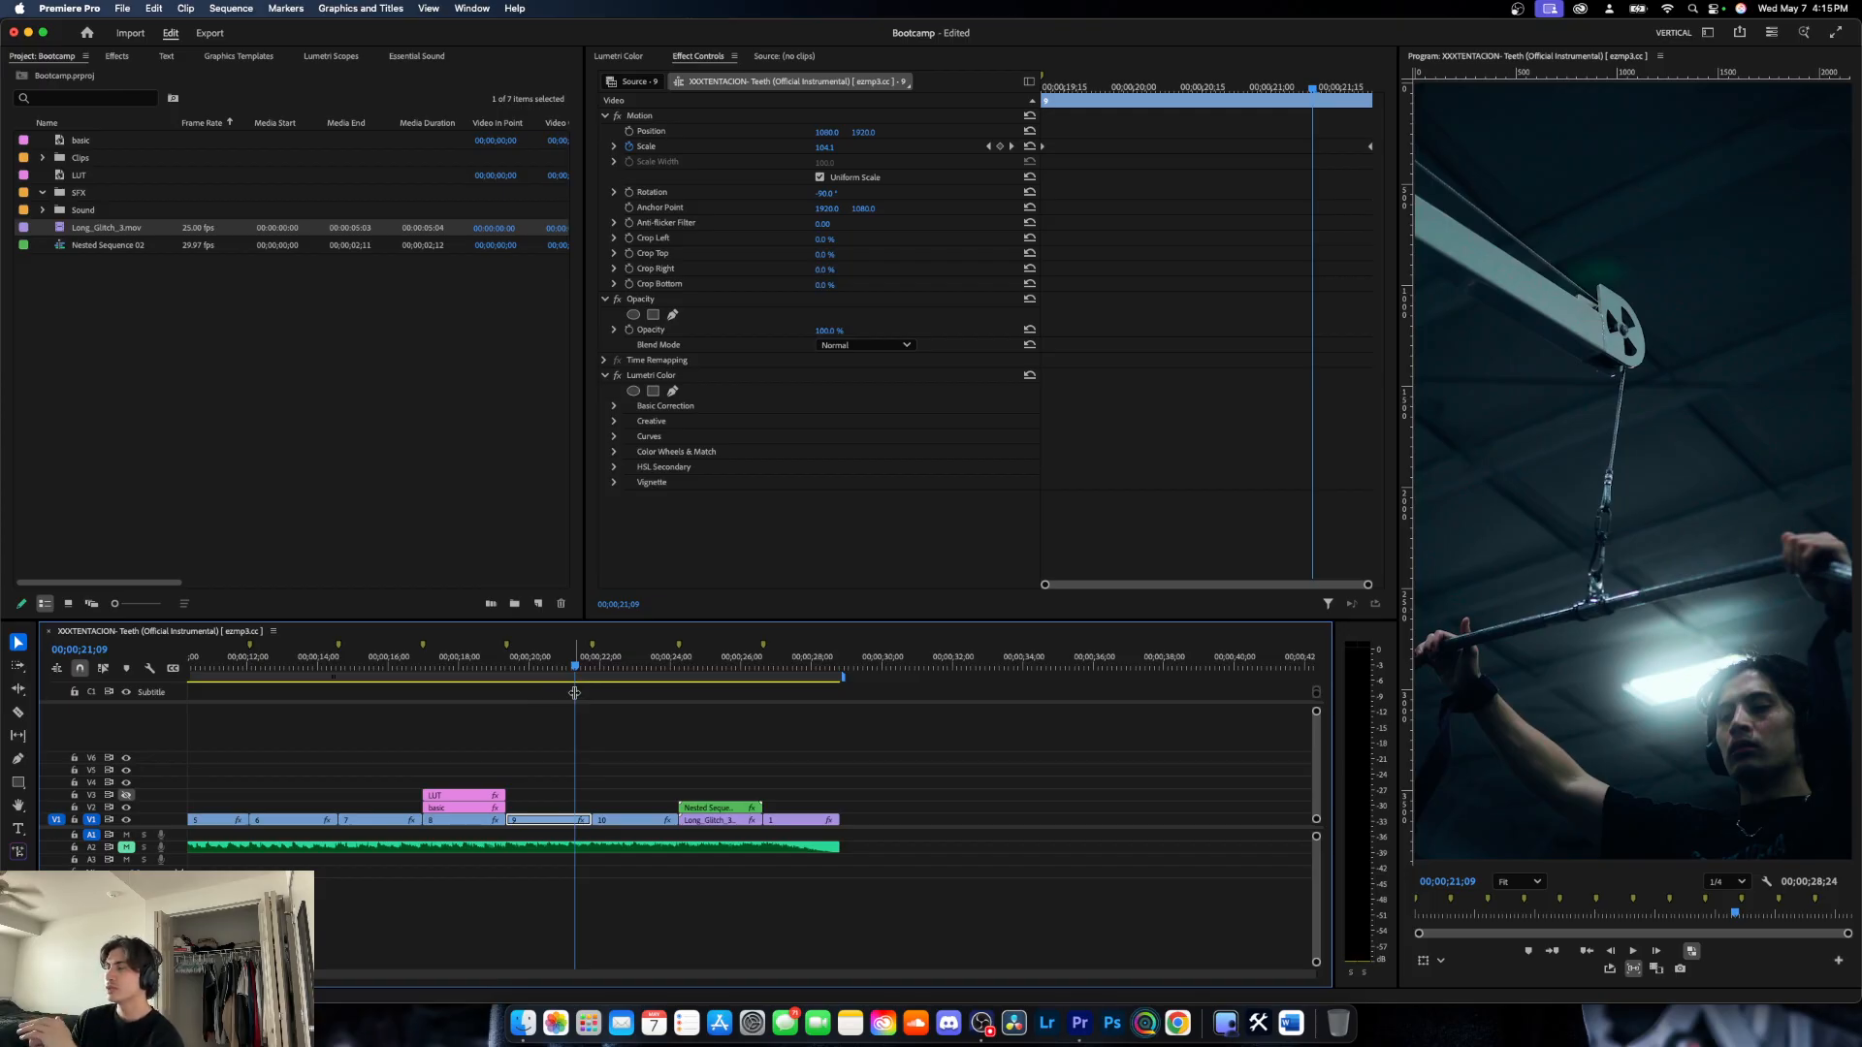
{"action": "left_click_drag", "start_coordinate": [574, 693], "coordinate": [703, 683]}
{"action": "left_click_drag", "start_coordinate": [717, 821], "coordinate": [1012, 768]}
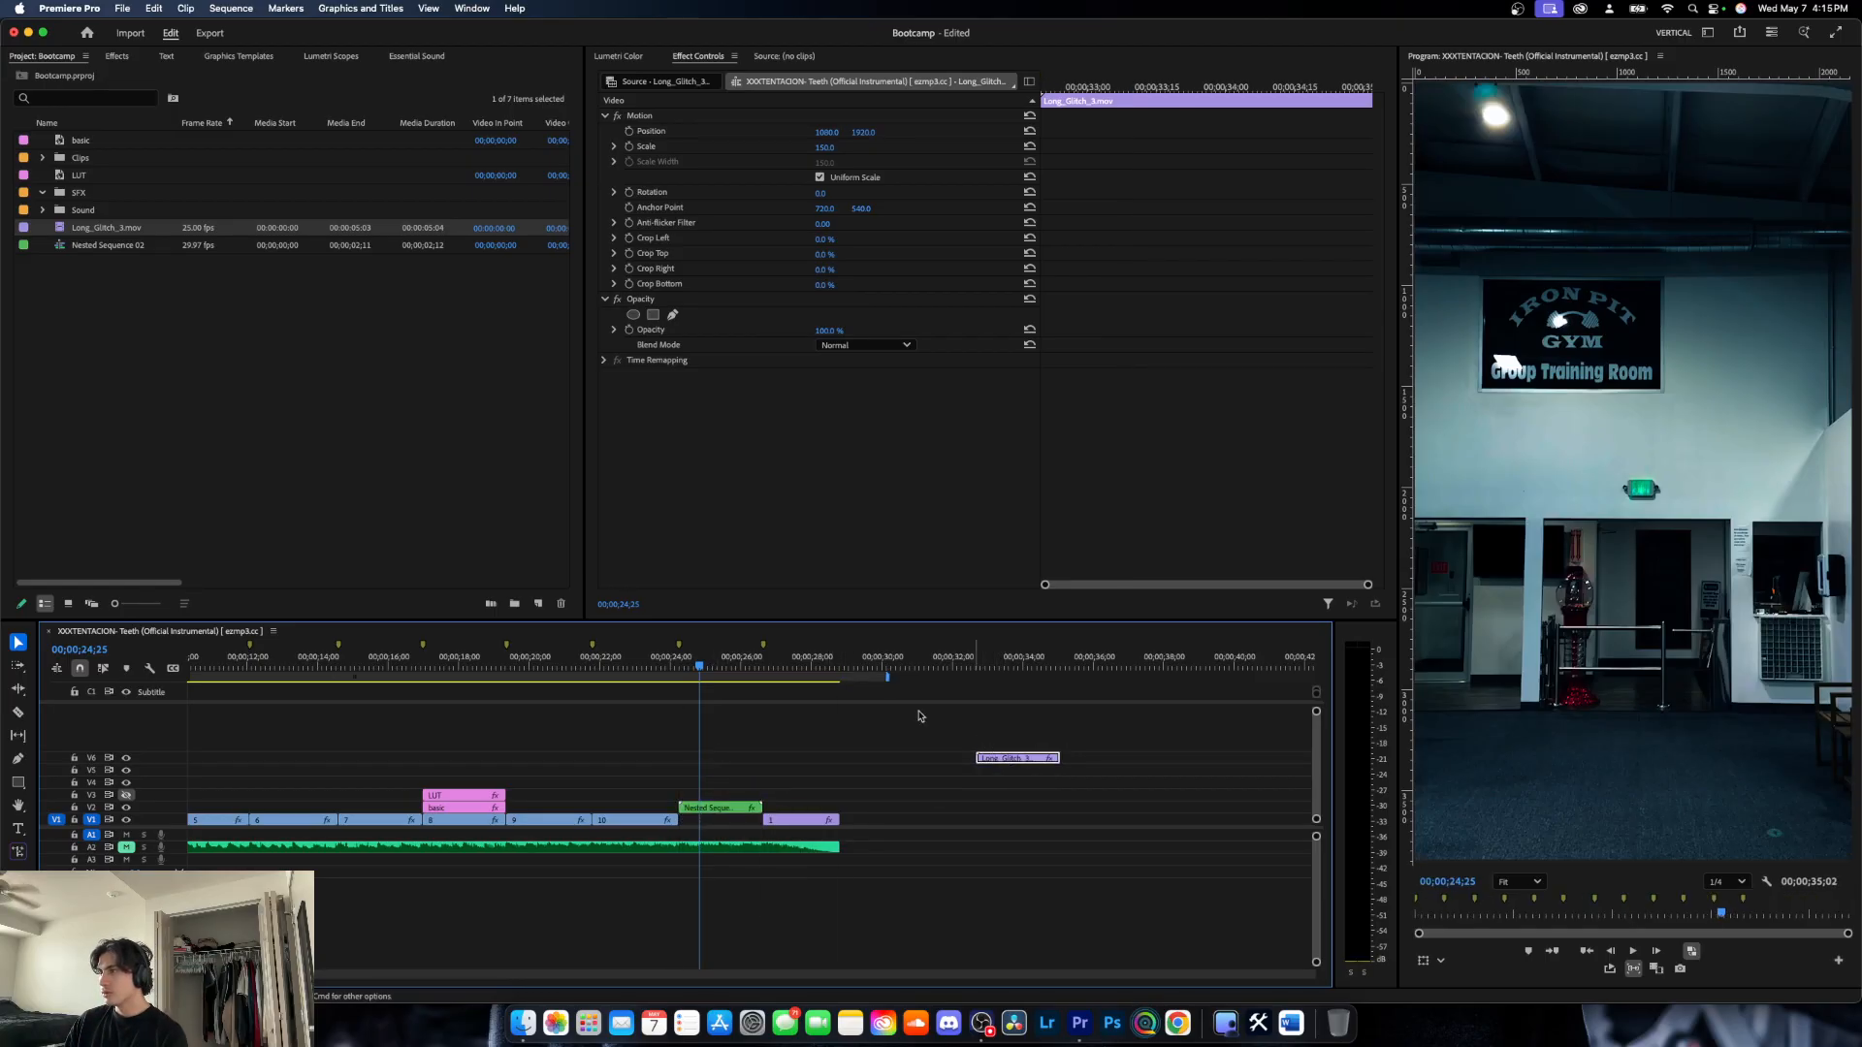
{"action": "left_click_drag", "start_coordinate": [697, 671], "coordinate": [747, 678]}
{"action": "left_click_drag", "start_coordinate": [787, 821], "coordinate": [711, 824]}
{"action": "left_click_drag", "start_coordinate": [726, 669], "coordinate": [689, 667]}
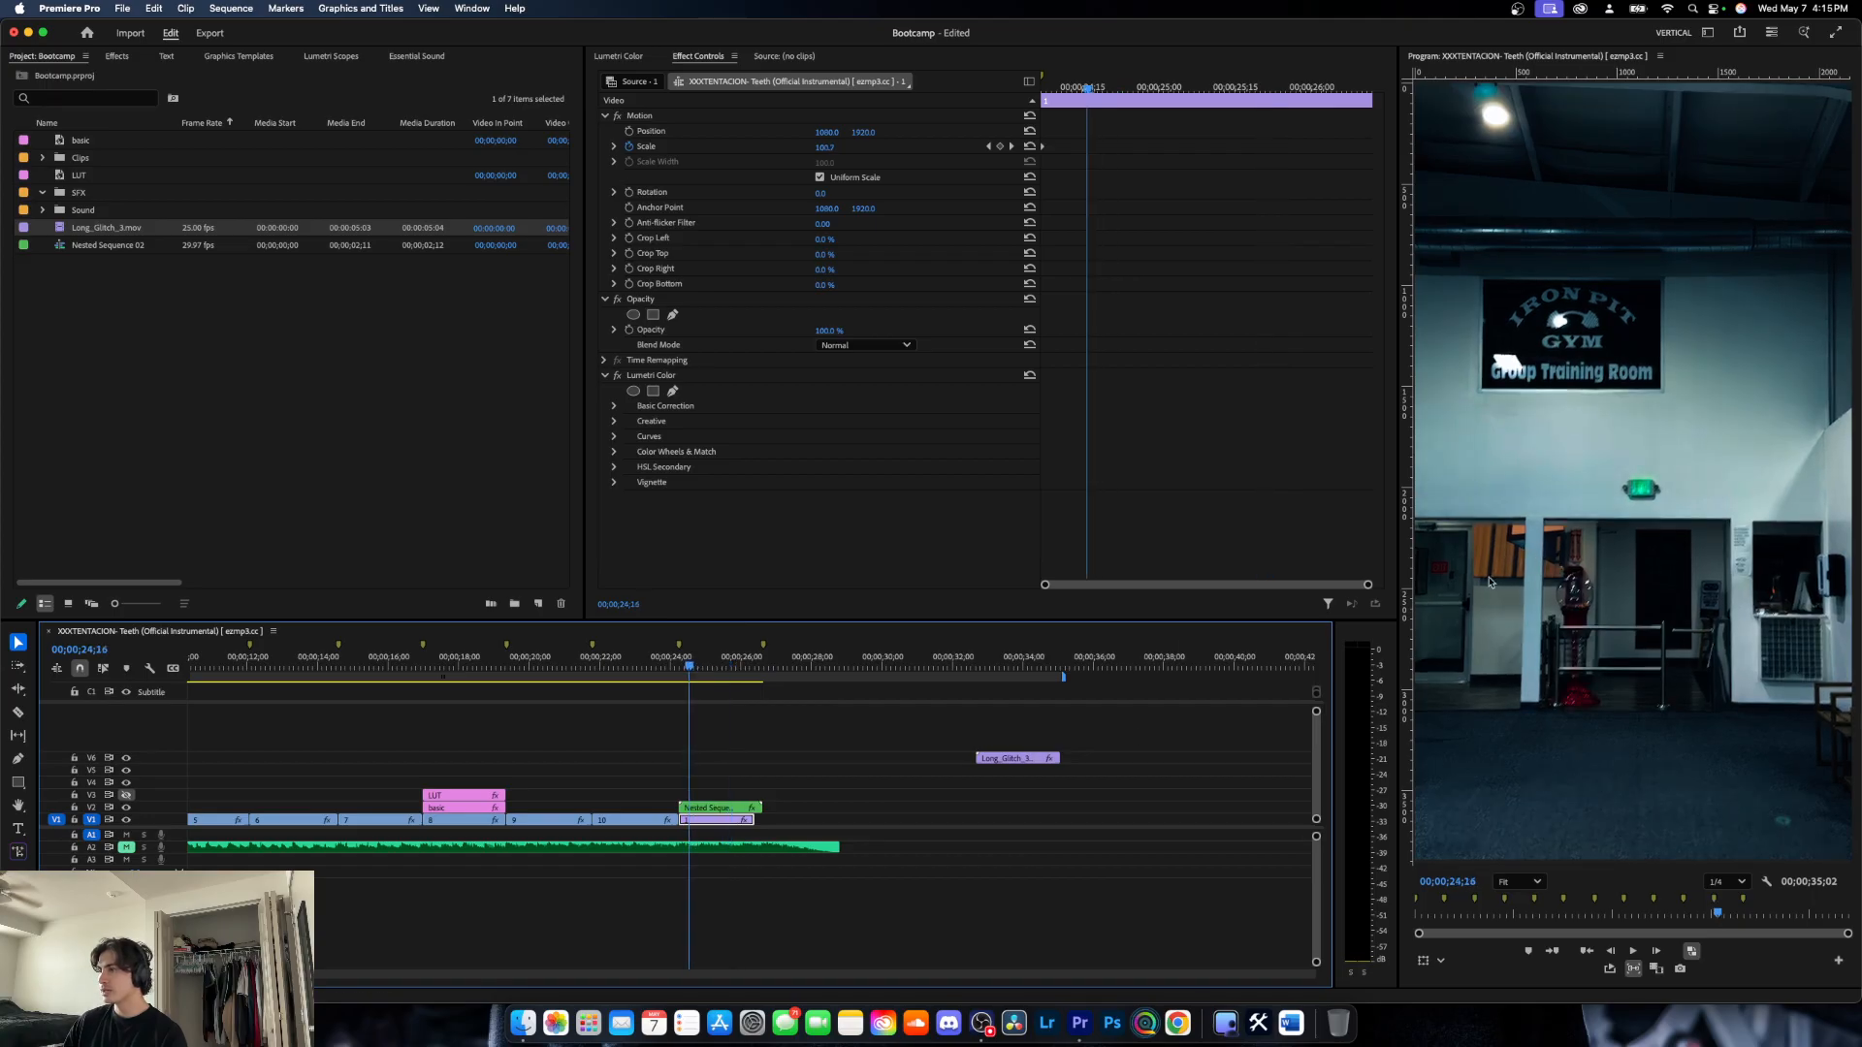
- Keyframe the nested clip's scale at its start and raise it to about 164% at 00;00;24;12
{"action": "key", "text": "Up"}
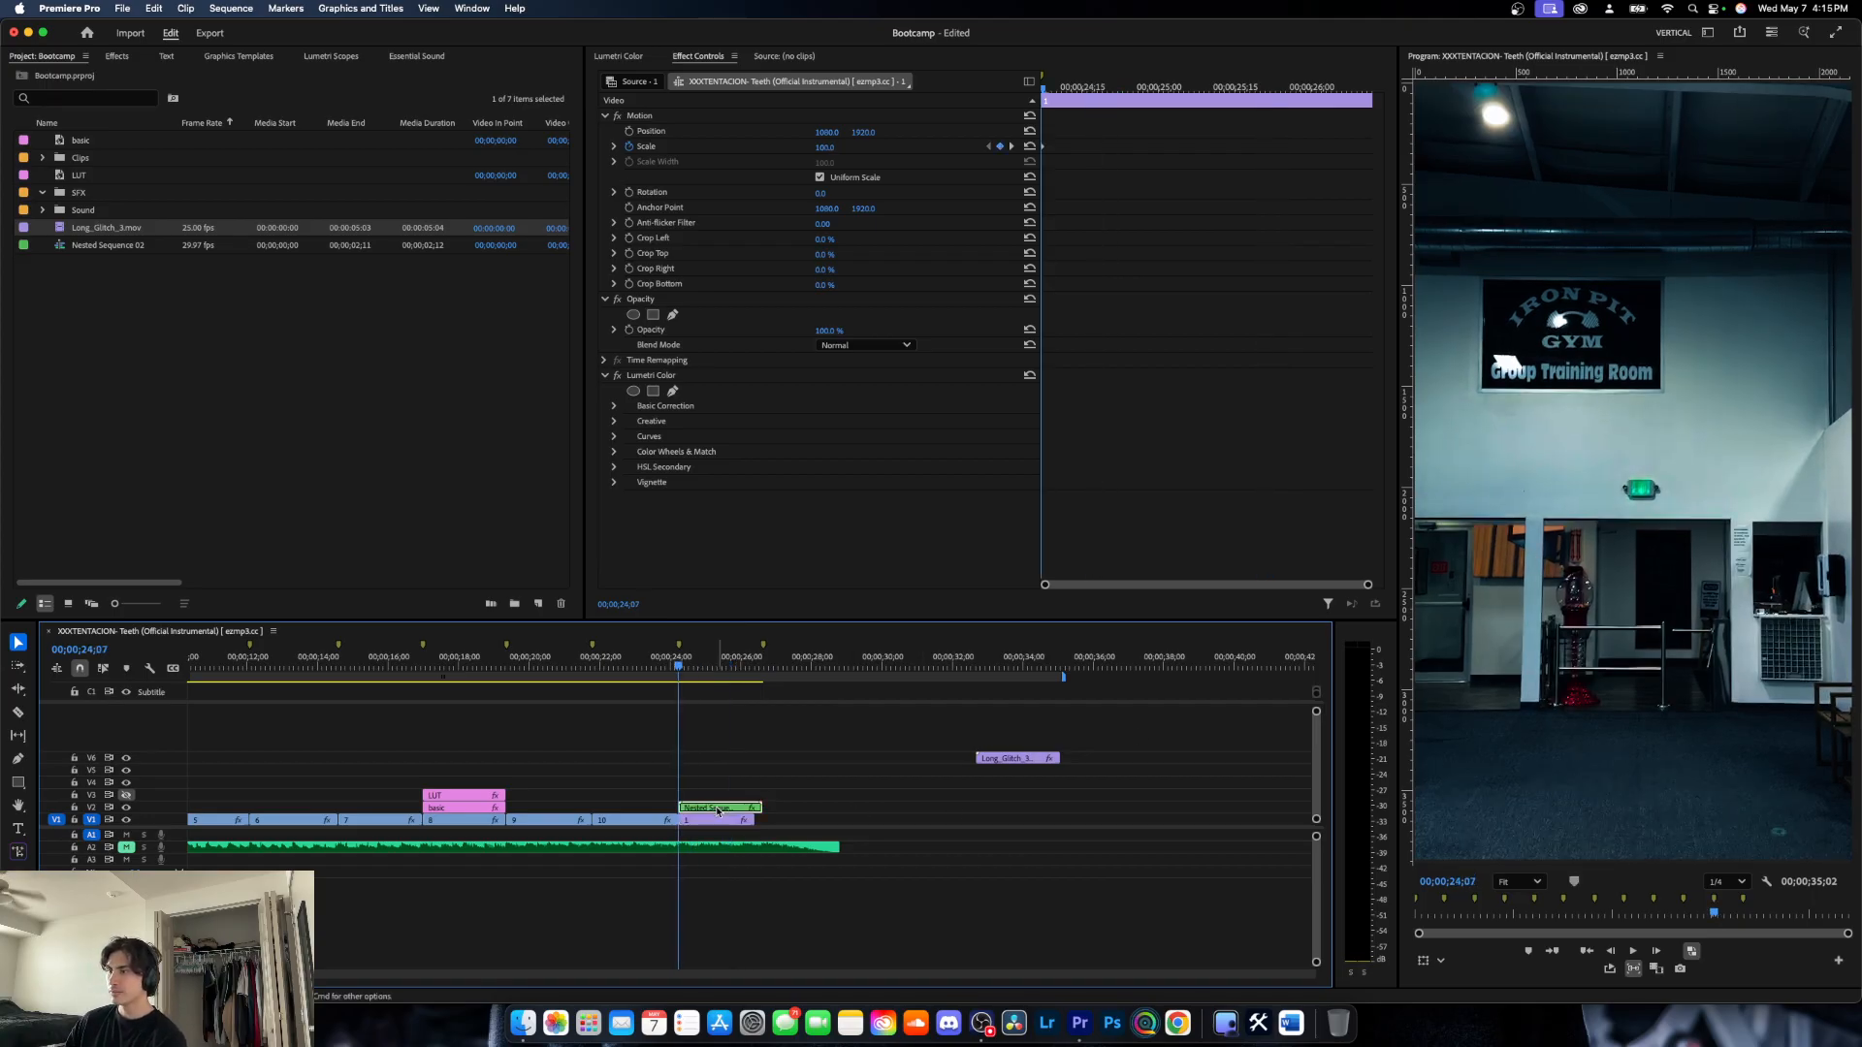
{"action": "left_click", "coordinate": [719, 809]}
{"action": "left_click", "coordinate": [629, 146]}
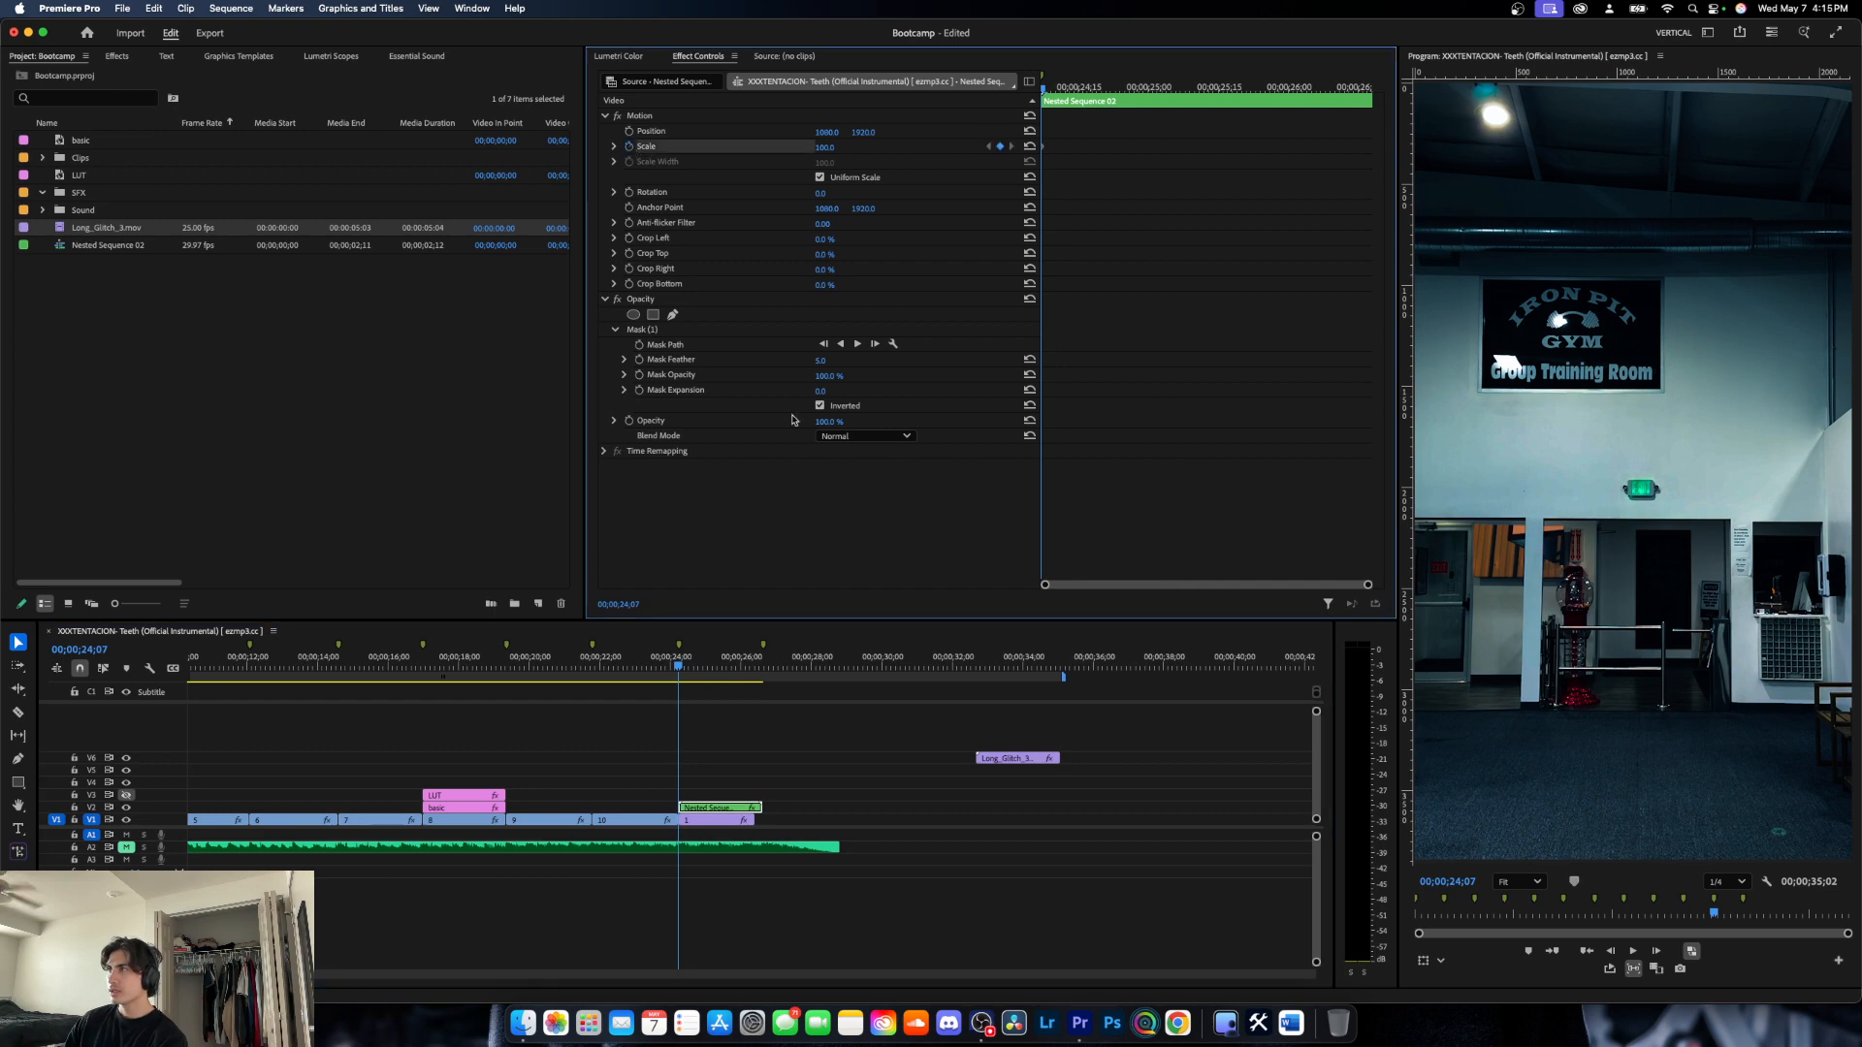
{"action": "key", "text": "Right"}
{"action": "key", "text": "Right"}
{"action": "key", "text": "Right"}
{"action": "key", "text": "Right"}
{"action": "key", "text": "Right"}
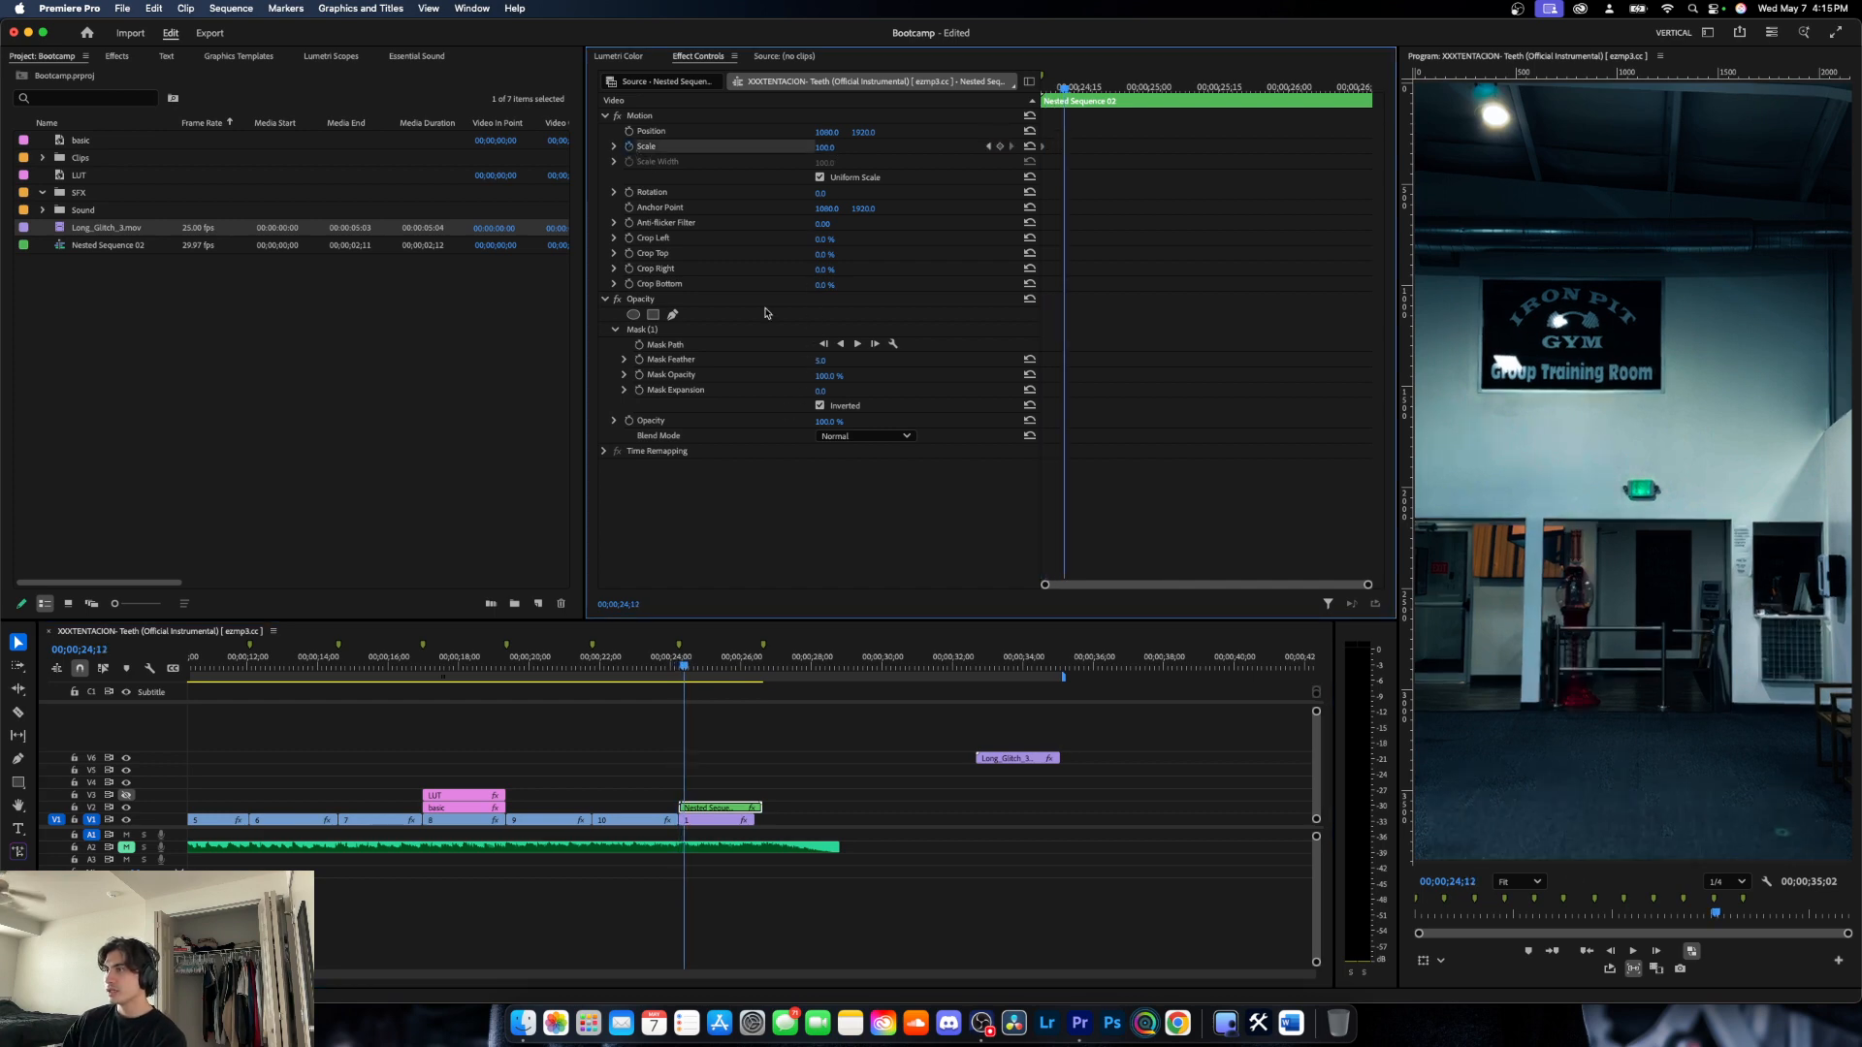
{"action": "left_click_drag", "start_coordinate": [825, 146], "coordinate": [886, 147]}
- Keyframe the nested clip's position at its start, then set scale 457 and position 3677, 447 at 00;00;24;14
{"action": "key", "text": "Left"}
{"action": "key", "text": "Left"}
{"action": "key", "text": "Left"}
{"action": "key", "text": "Left"}
{"action": "key", "text": "Left"}
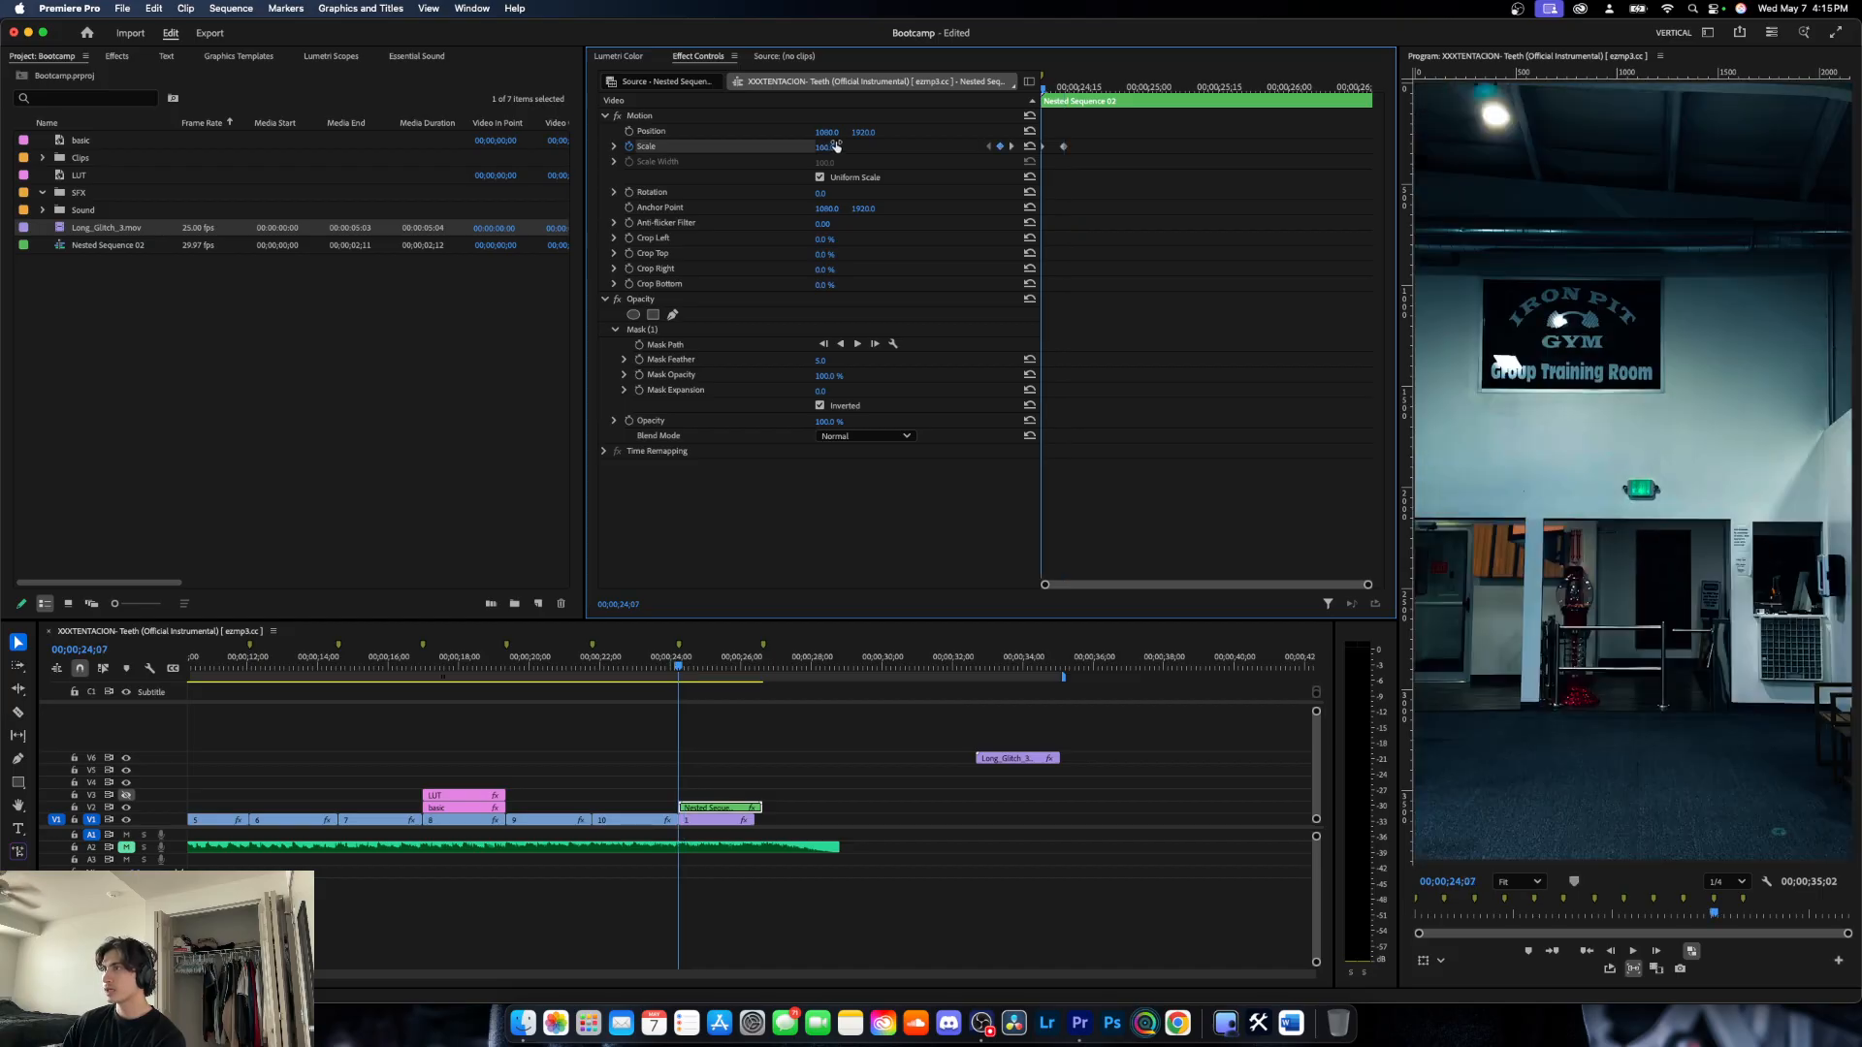
{"action": "left_click", "coordinate": [629, 131]}
{"action": "key", "text": "Right"}
{"action": "key", "text": "Right"}
{"action": "key", "text": "Right"}
{"action": "key", "text": "Right"}
{"action": "key", "text": "Right"}
{"action": "key", "text": "Right"}
{"action": "key", "text": "Right"}
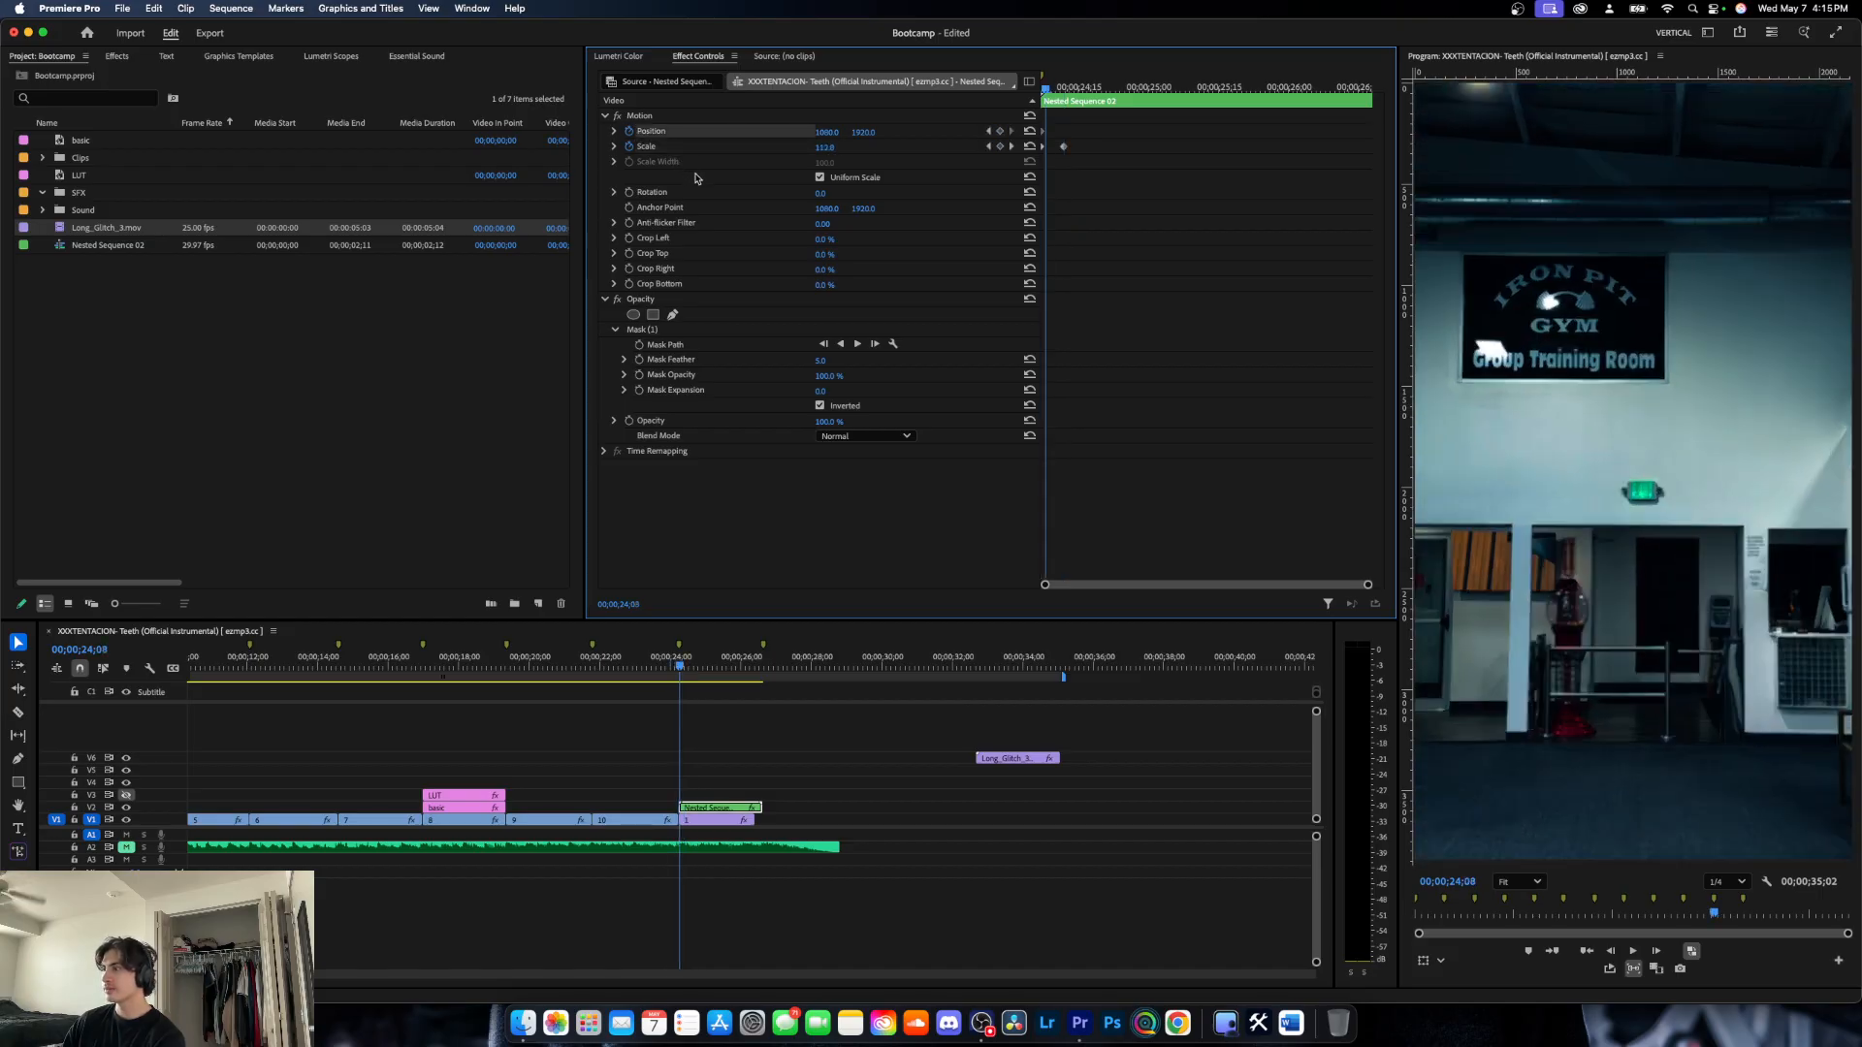
{"action": "mouse_move", "coordinate": [820, 146]}
{"action": "left_mouse_down"}
{"action": "mouse_move", "coordinate": [921, 132]}
{"action": "mouse_move", "coordinate": [776, 132]}
{"action": "mouse_move", "coordinate": [868, 152]}
{"action": "mouse_move", "coordinate": [871, 135]}
{"action": "mouse_move", "coordinate": [785, 146]}
{"action": "mouse_move", "coordinate": [846, 133]}
{"action": "mouse_move", "coordinate": [811, 135]}
{"action": "left_mouse_up"}
{"action": "key", "text": "super+z"}
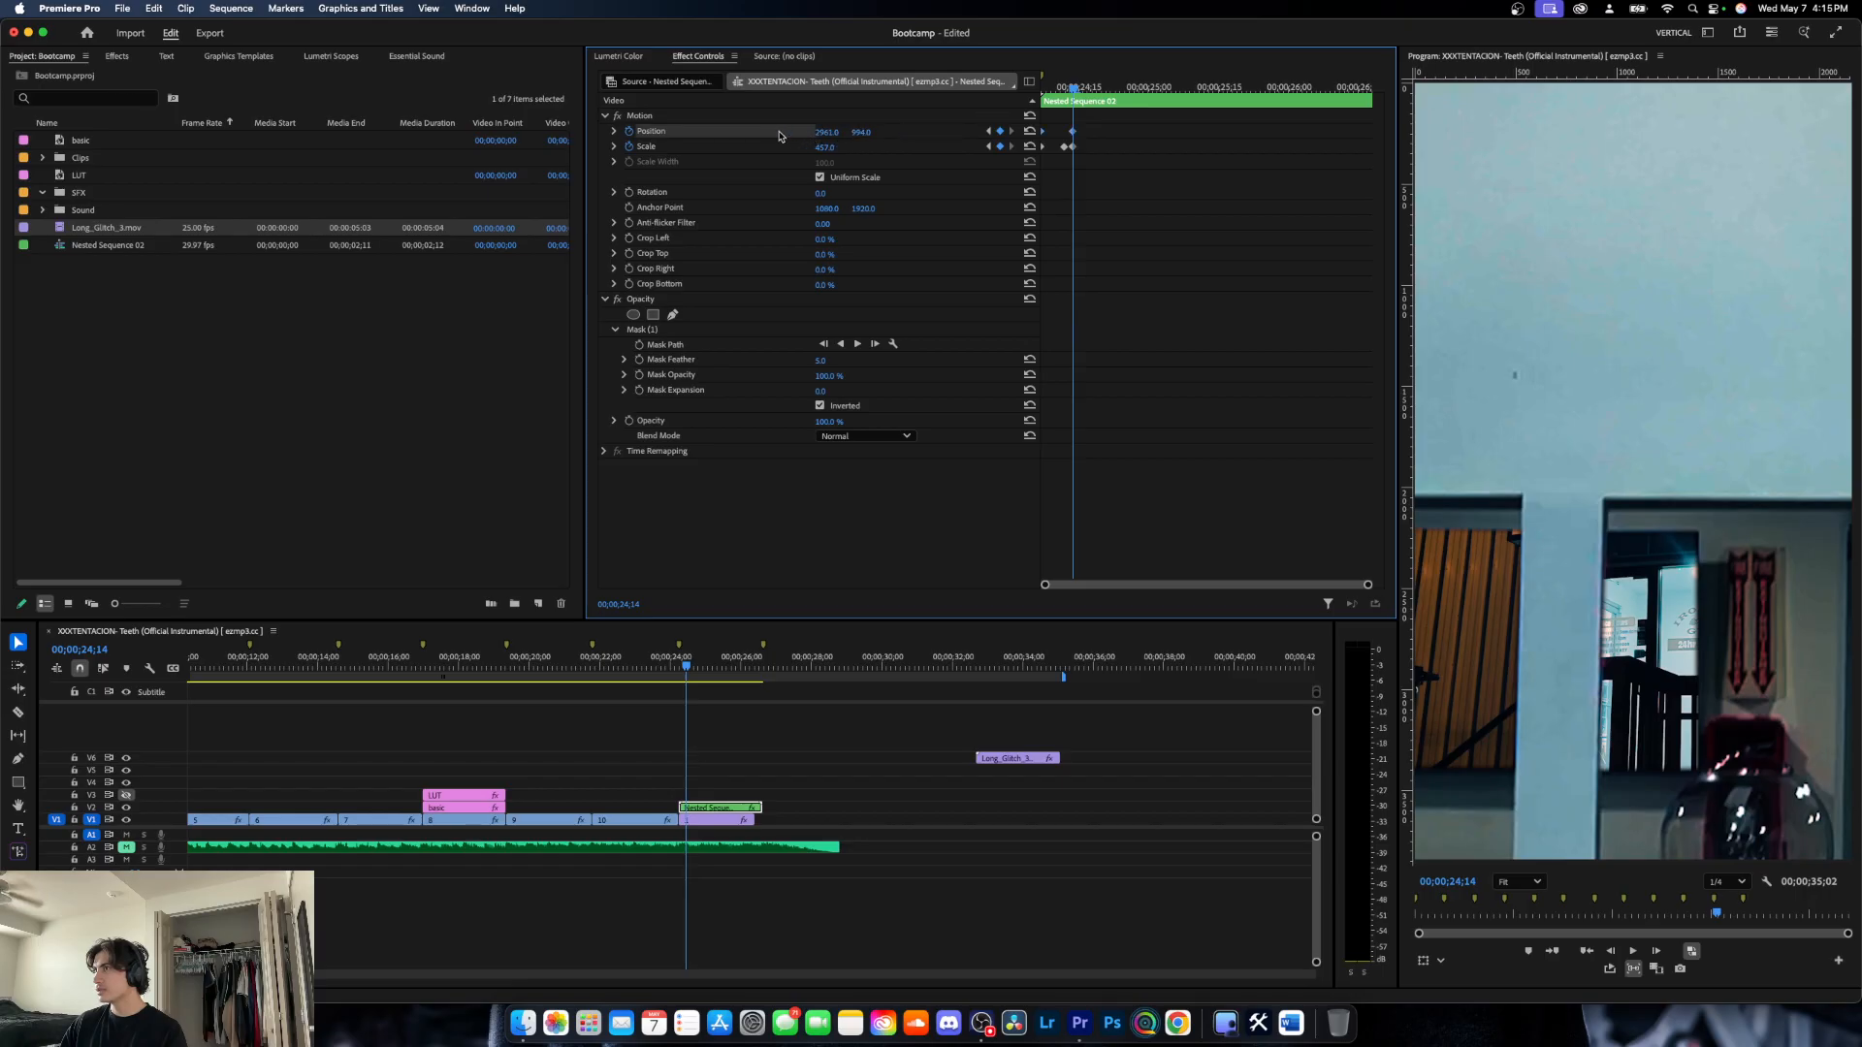
{"action": "left_click_drag", "start_coordinate": [829, 134], "coordinate": [916, 134]}
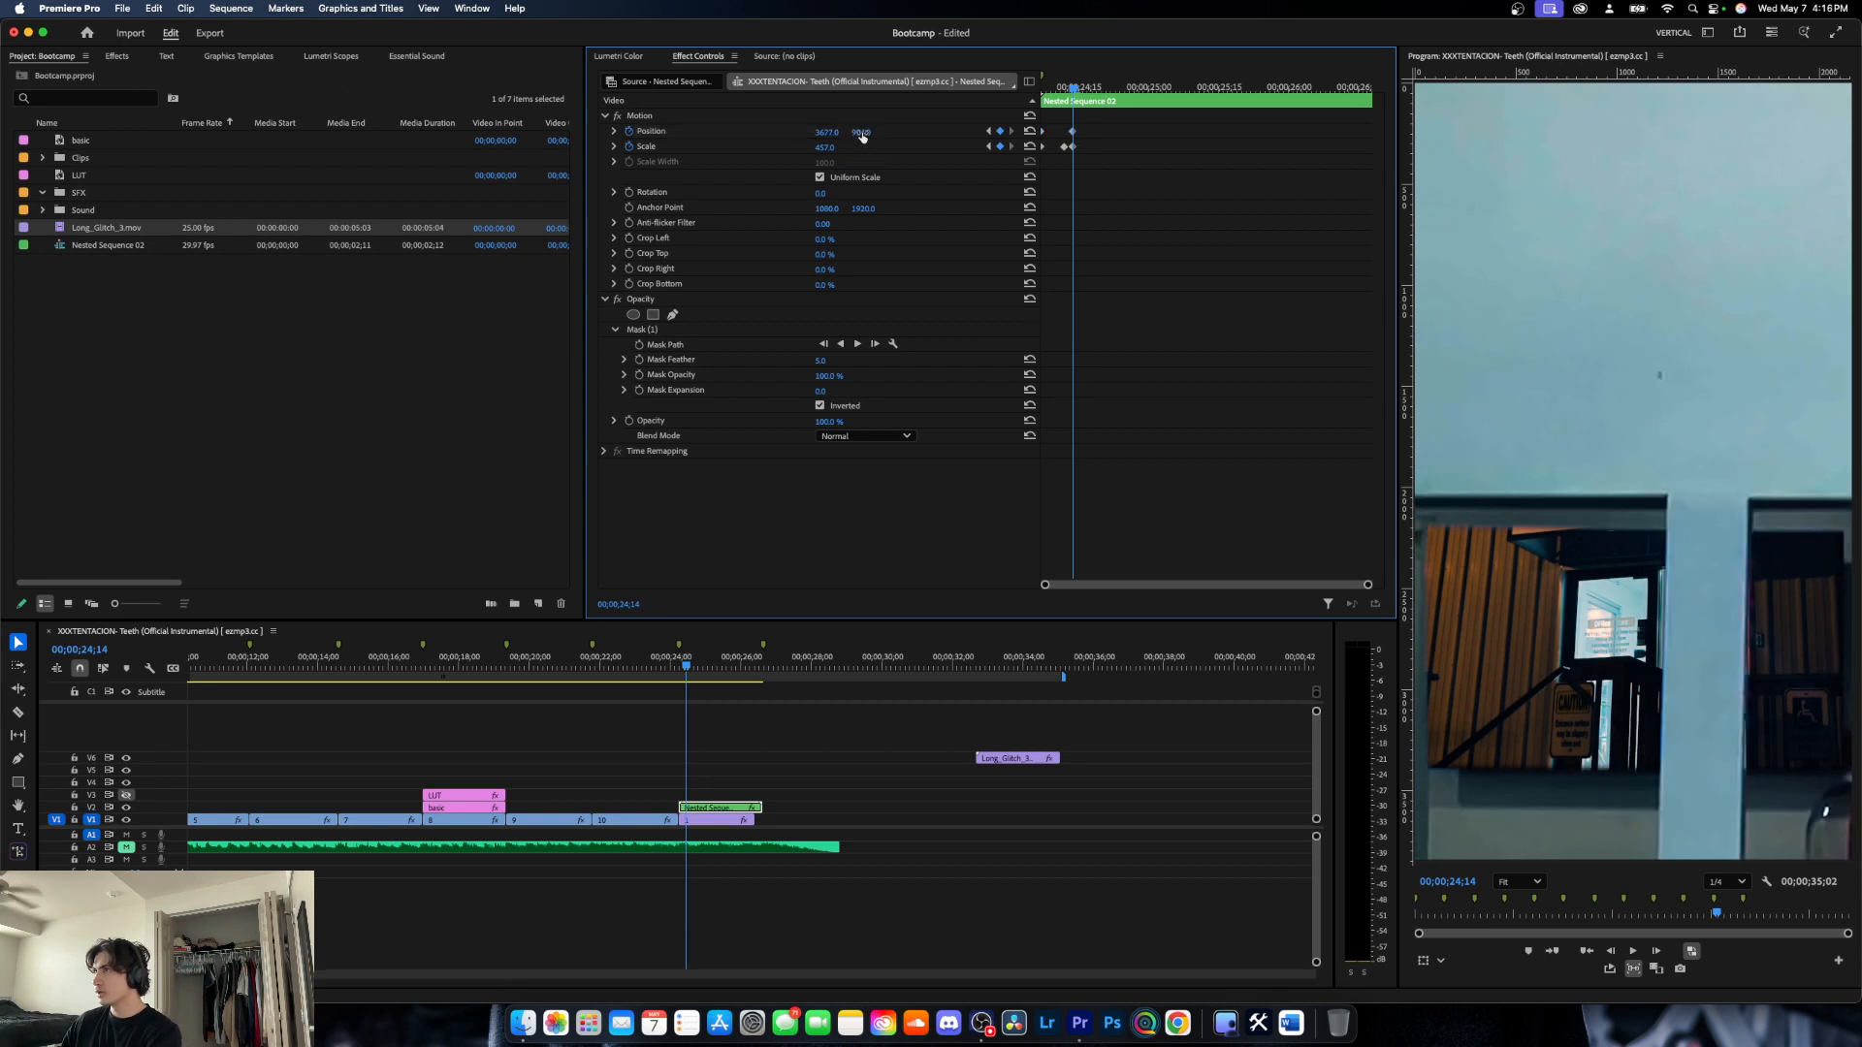
{"action": "left_click_drag", "start_coordinate": [861, 133], "coordinate": [714, 582]}
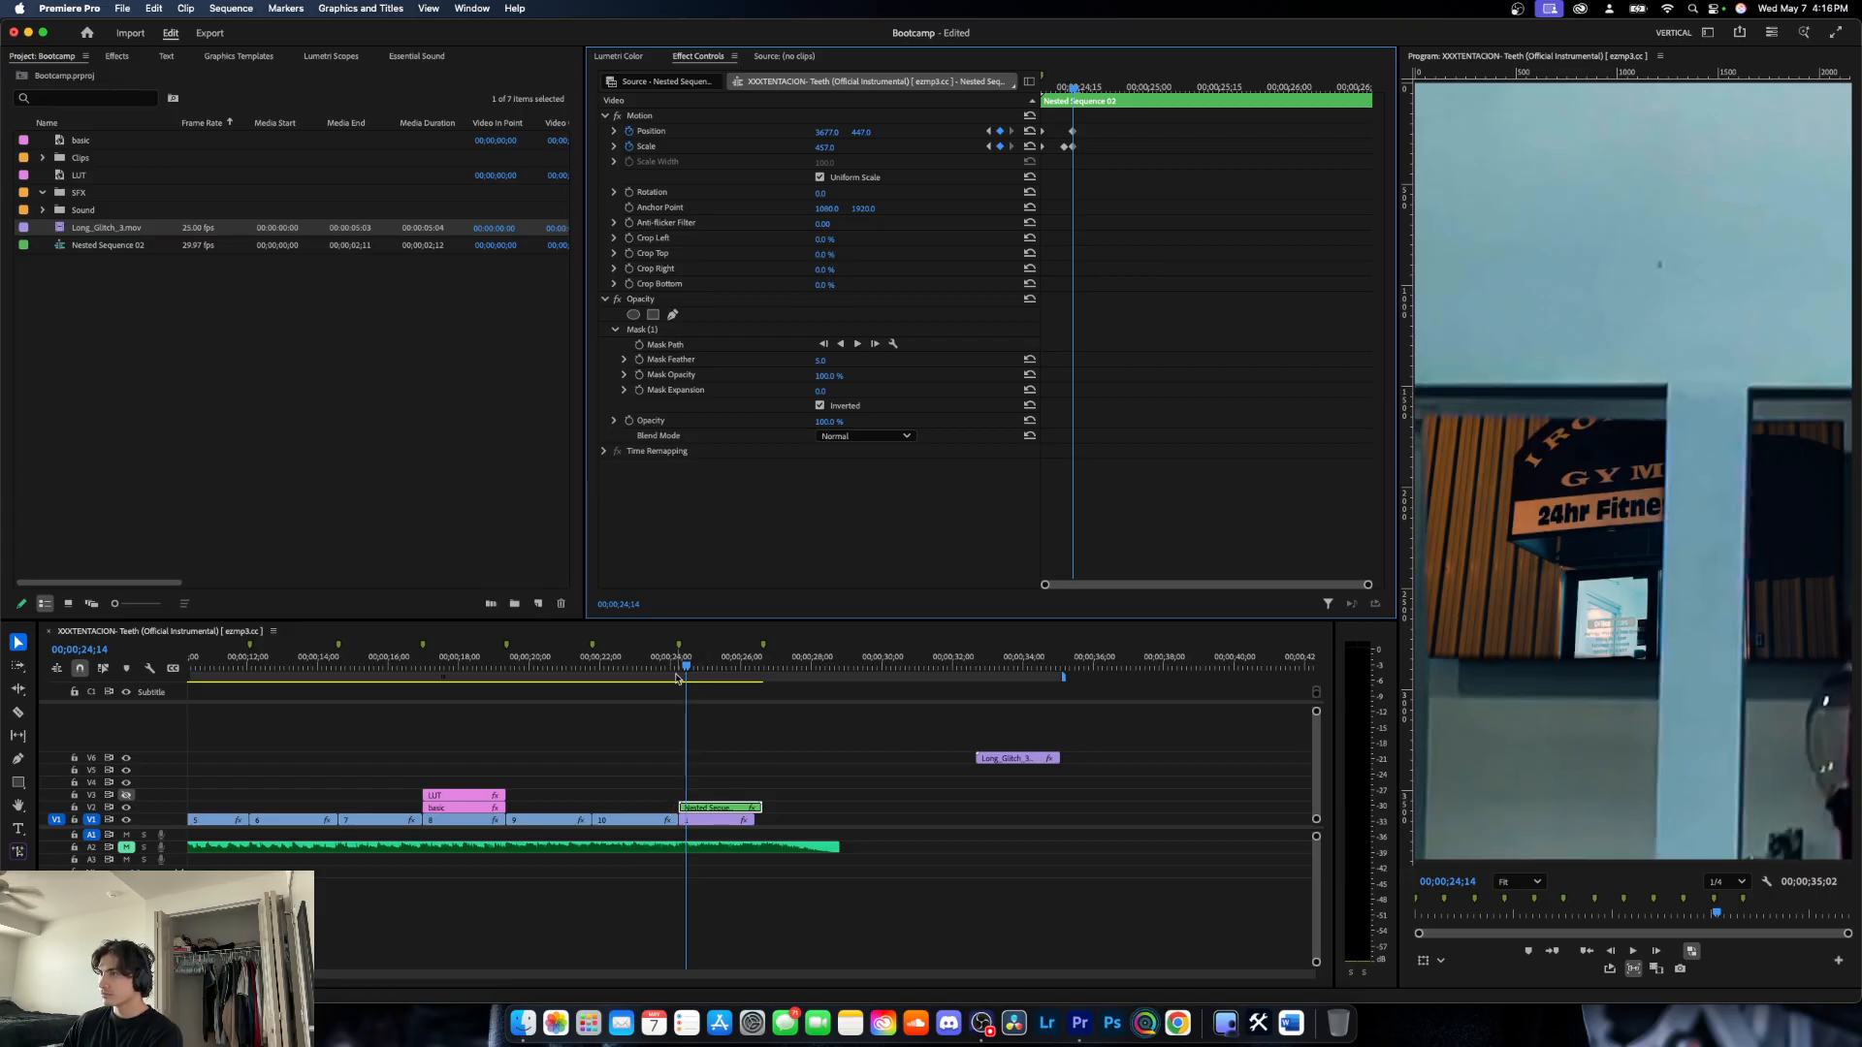
- At 00;00;26;07, enlarge the nested clip to about 2010% and reposition it until the storefront behind the window cutout fills the frame
{"action": "left_click_drag", "start_coordinate": [686, 669], "coordinate": [746, 677]}
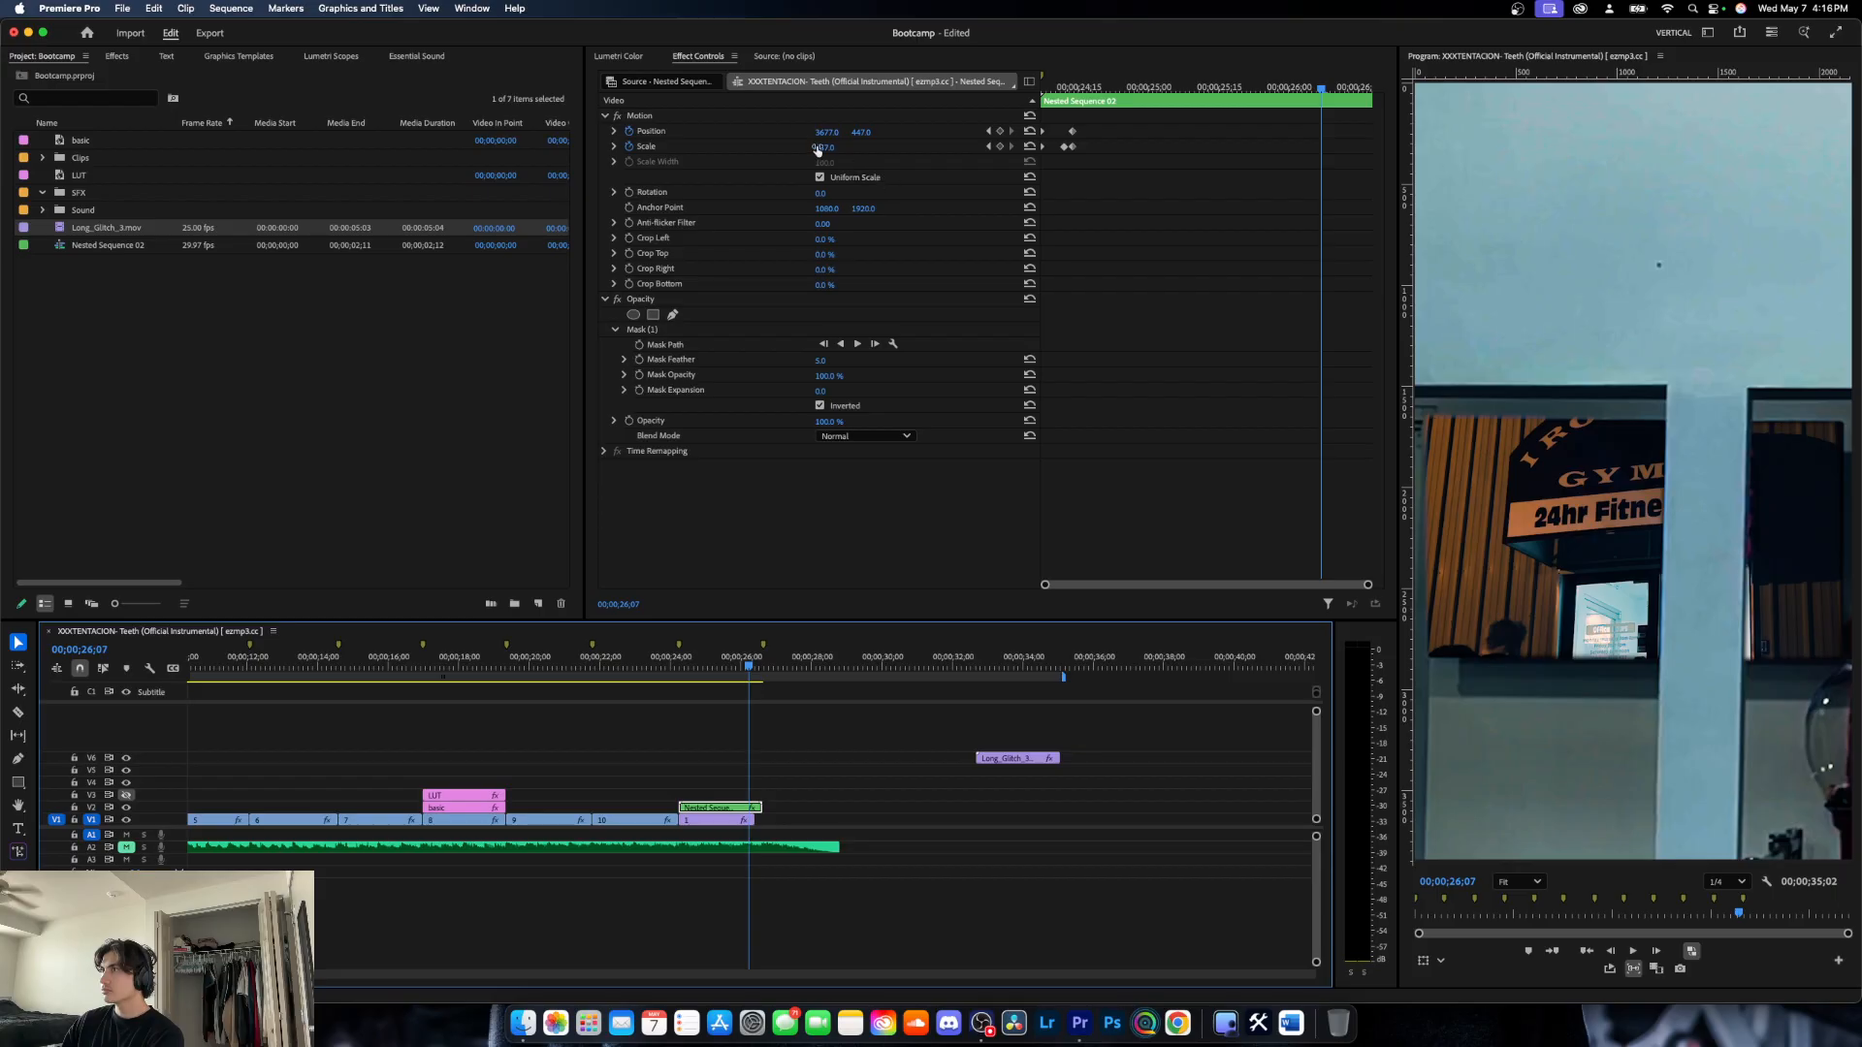
{"action": "left_click_drag", "start_coordinate": [824, 148], "coordinate": [1852, 140]}
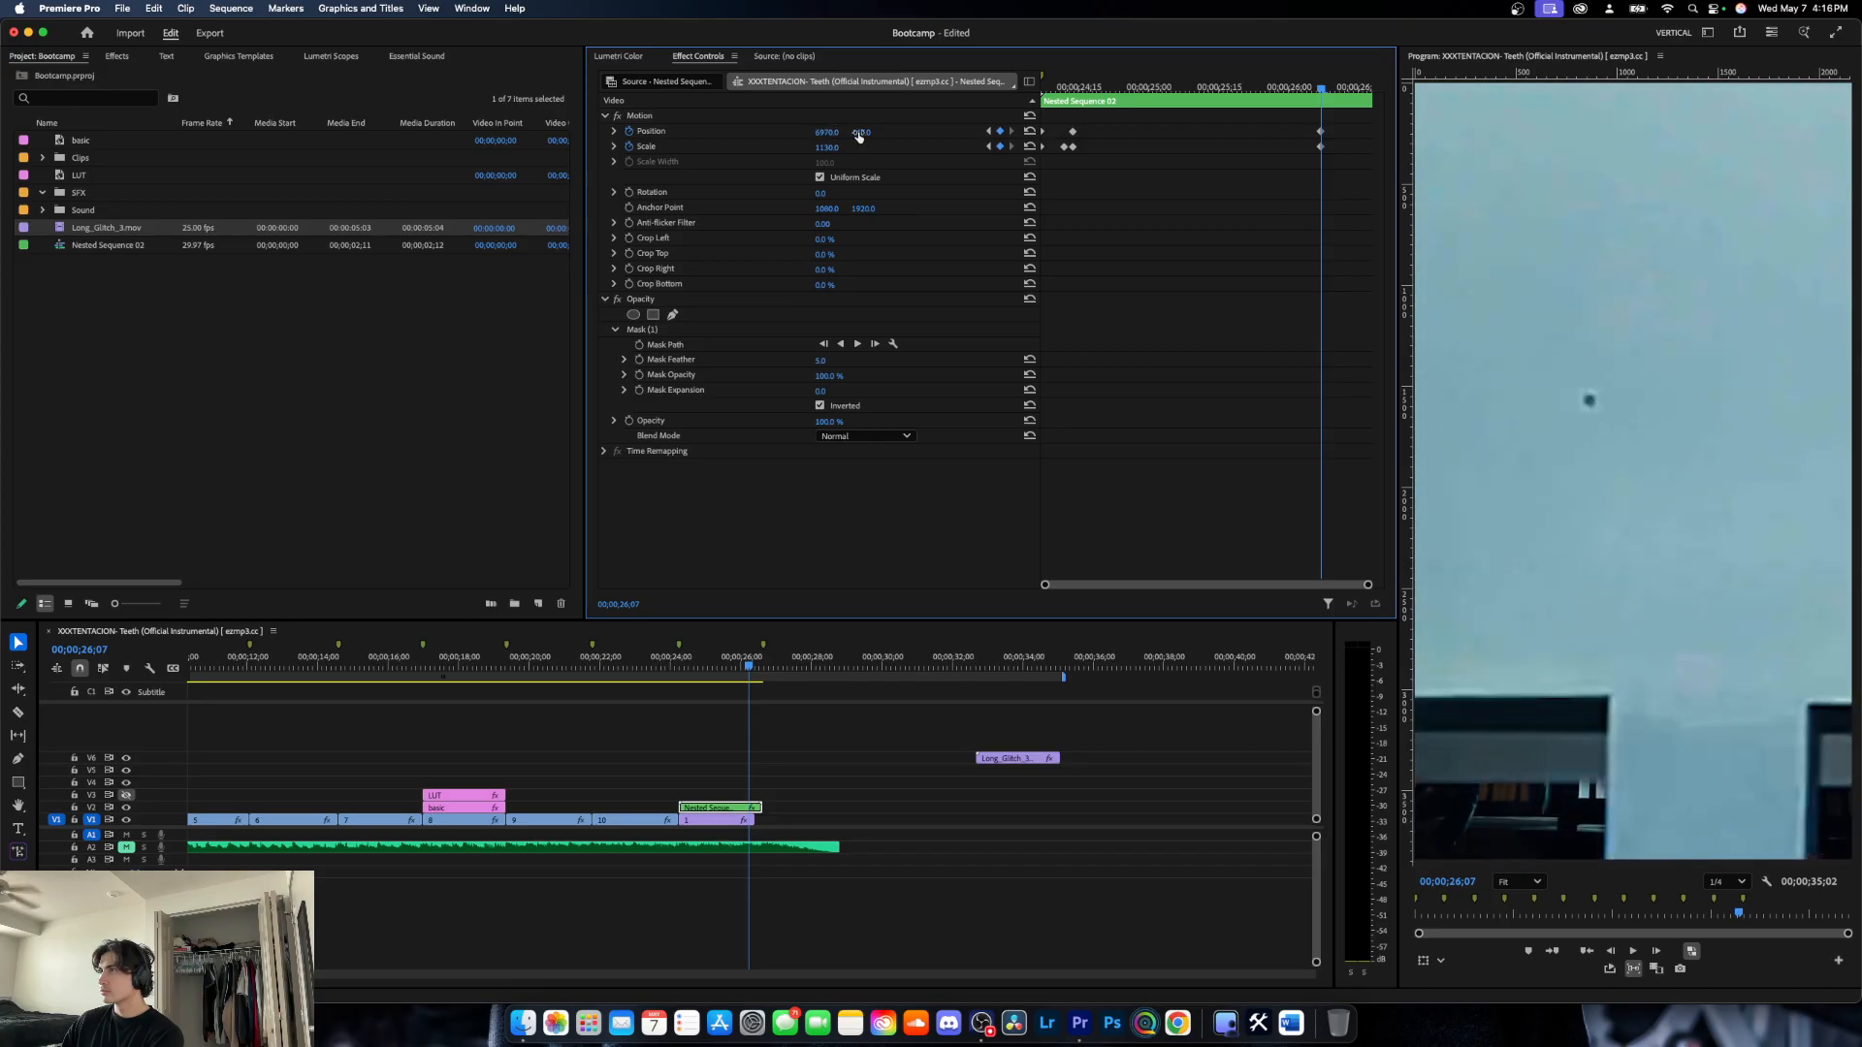
{"action": "left_click_drag", "start_coordinate": [860, 132], "coordinate": [262, 132]}
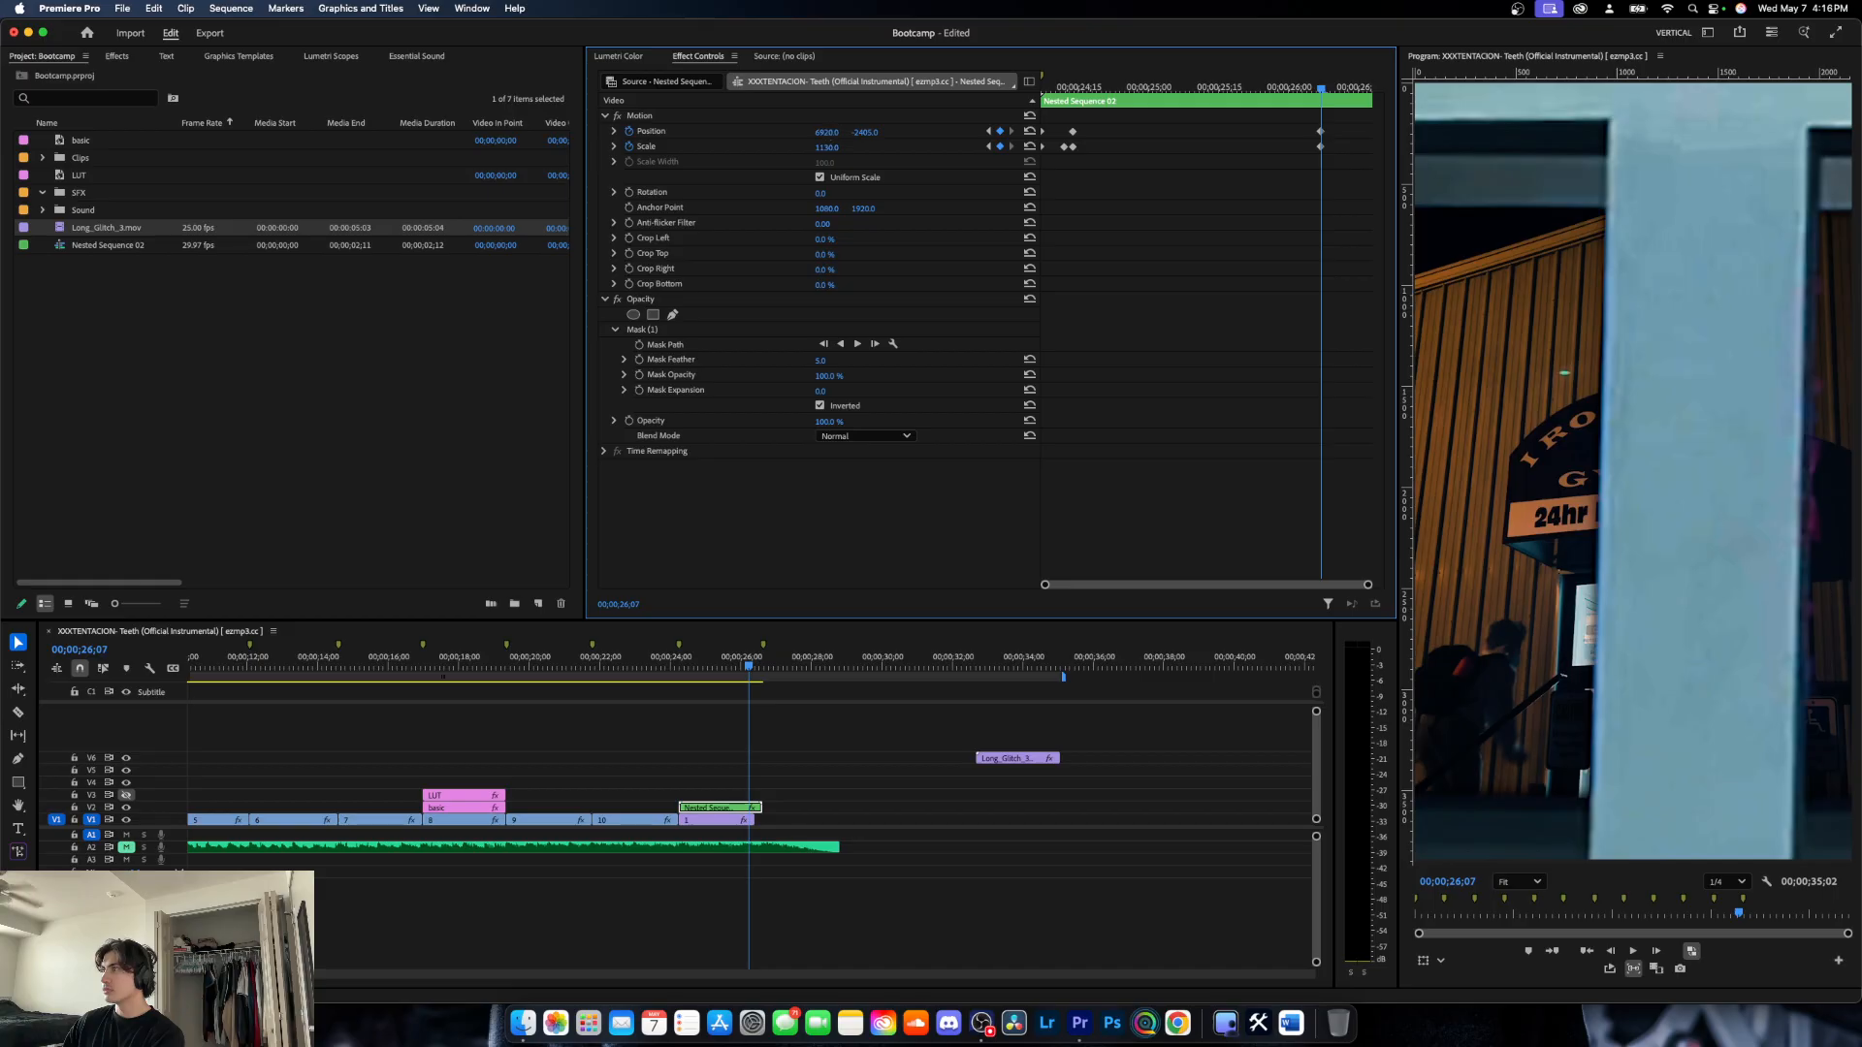
{"action": "left_click_drag", "start_coordinate": [827, 132], "coordinate": [1339, 132]}
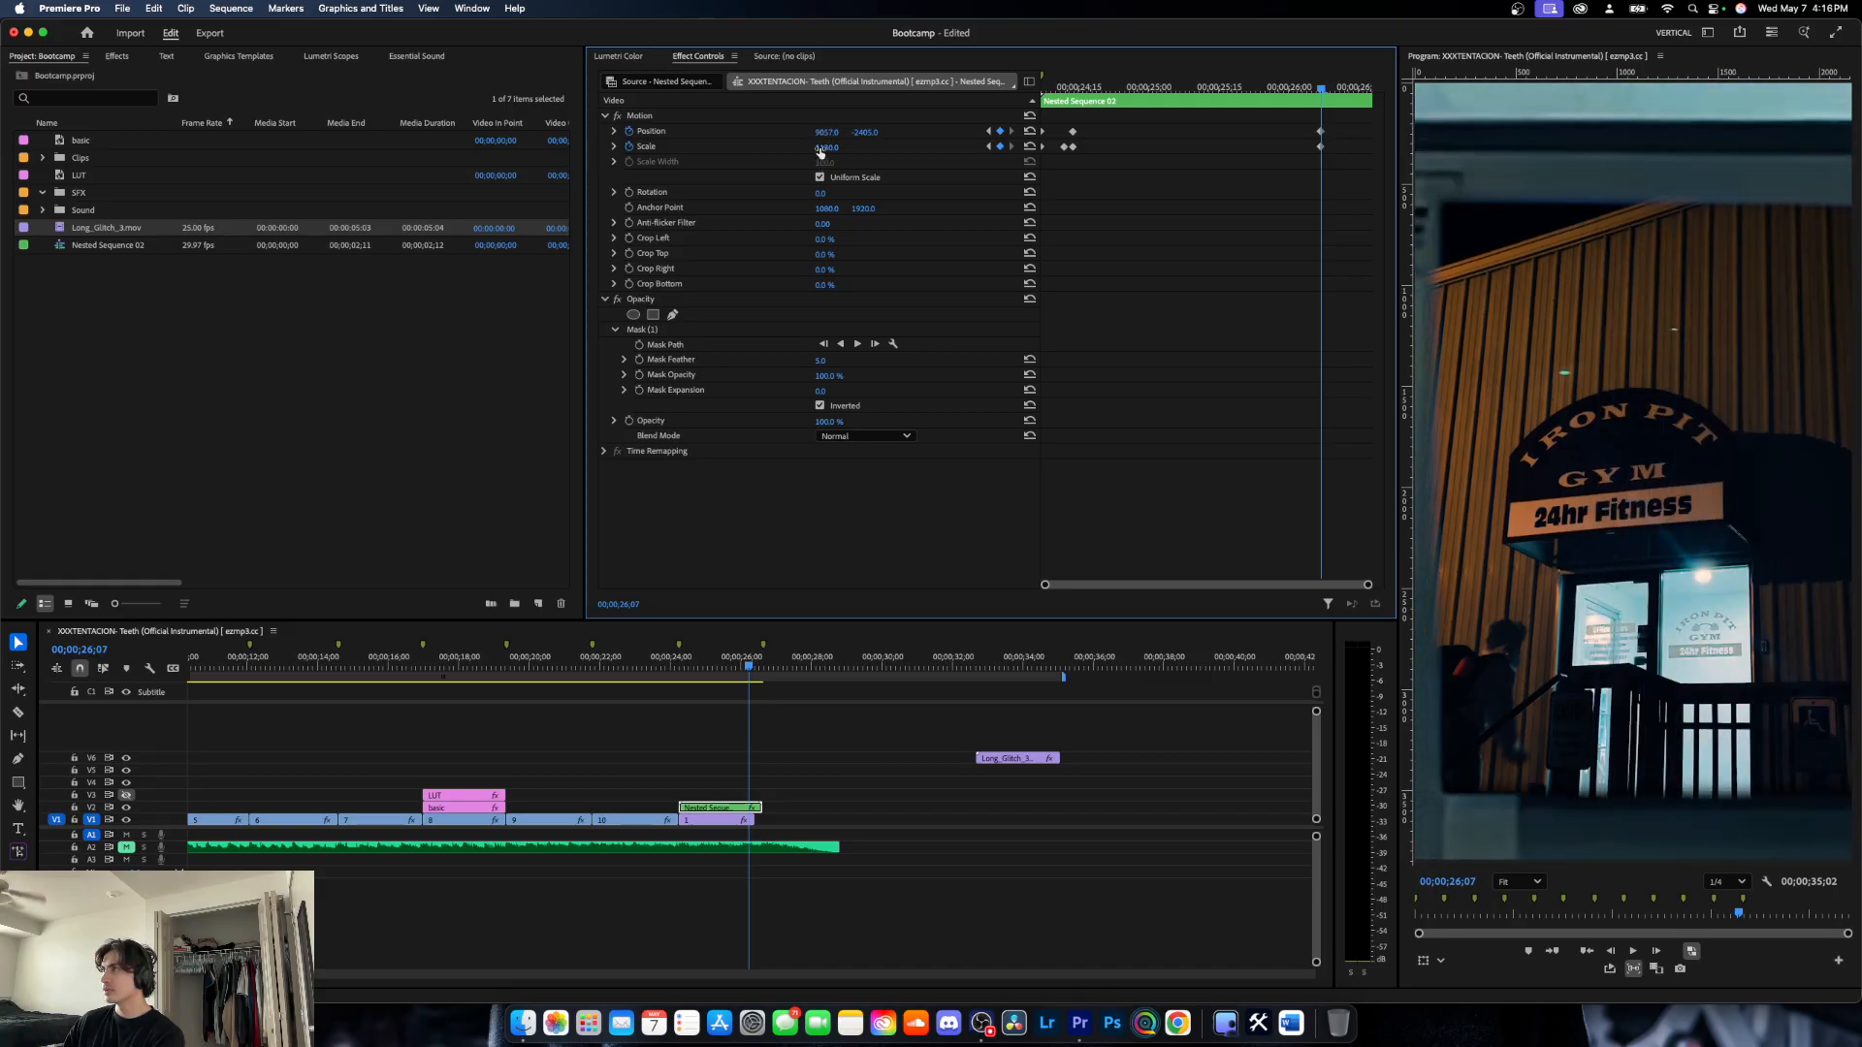
{"action": "left_click_drag", "start_coordinate": [826, 147], "coordinate": [1086, 147]}
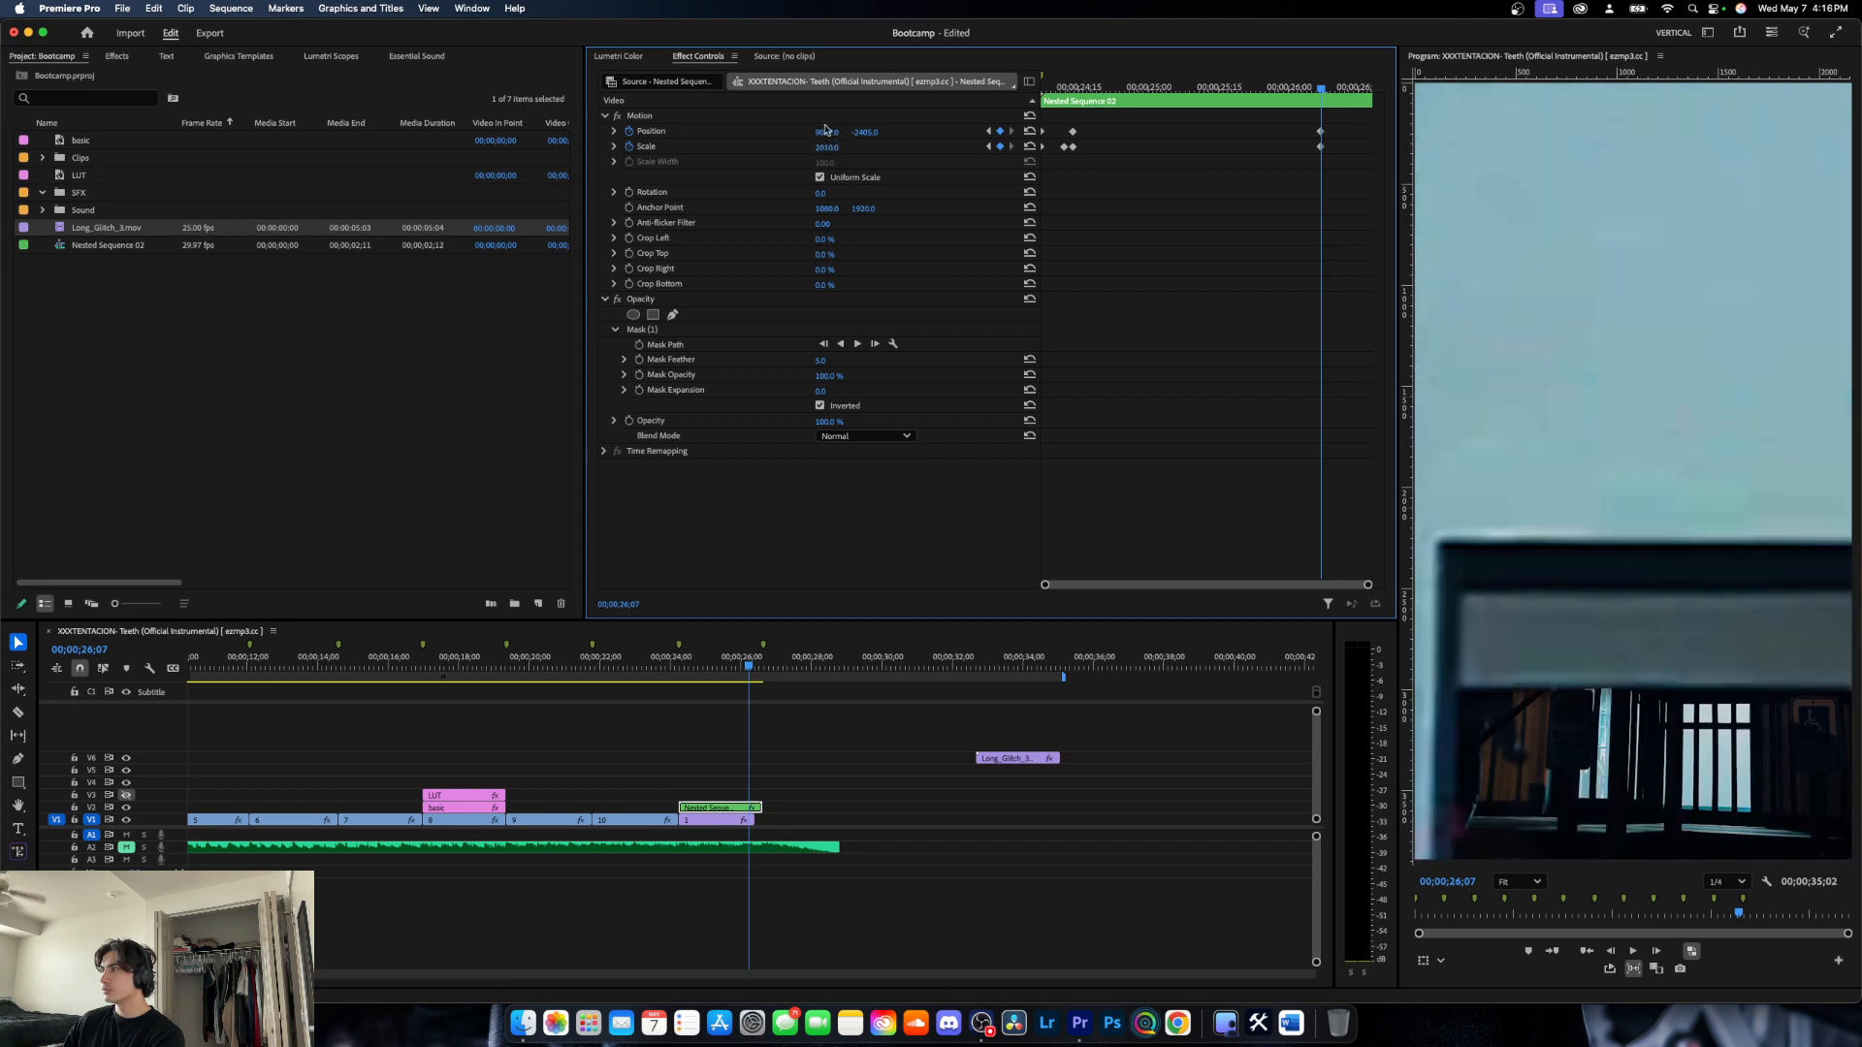
{"action": "left_click_drag", "start_coordinate": [825, 130], "coordinate": [1051, 131]}
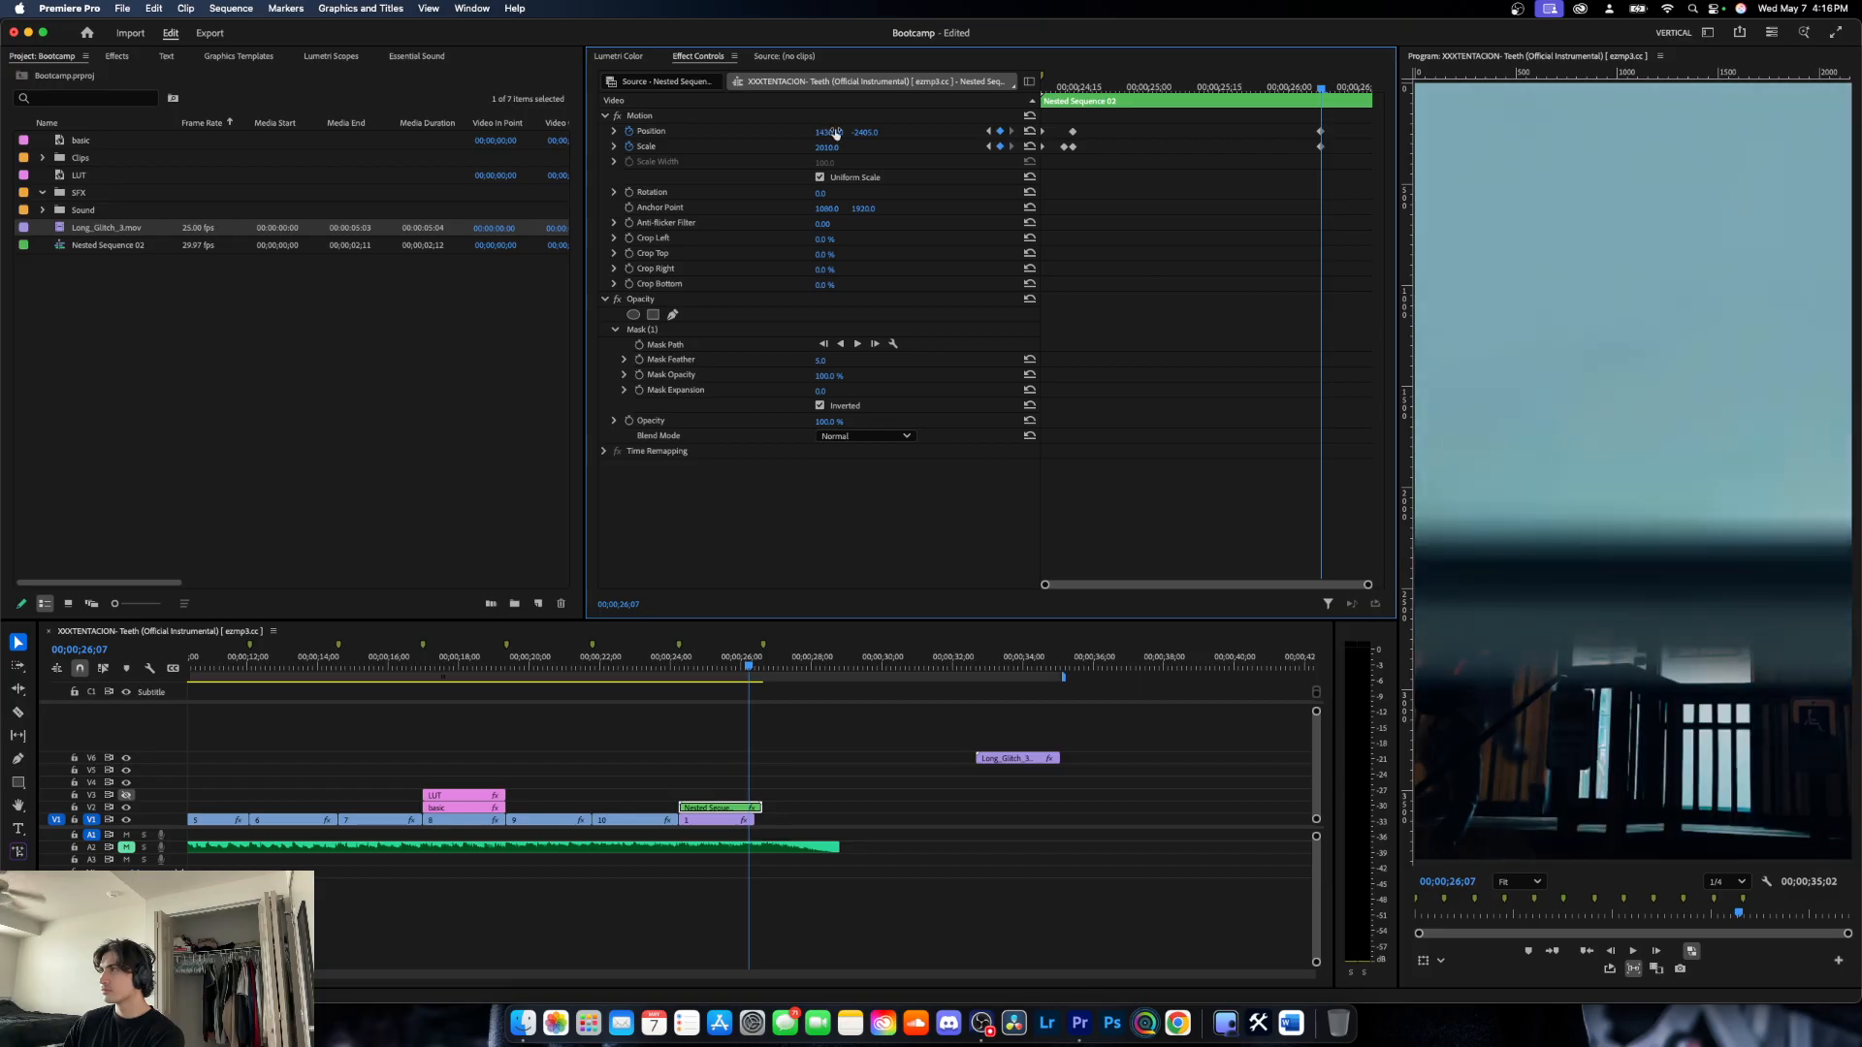
{"action": "left_click_drag", "start_coordinate": [865, 132], "coordinate": [737, 131]}
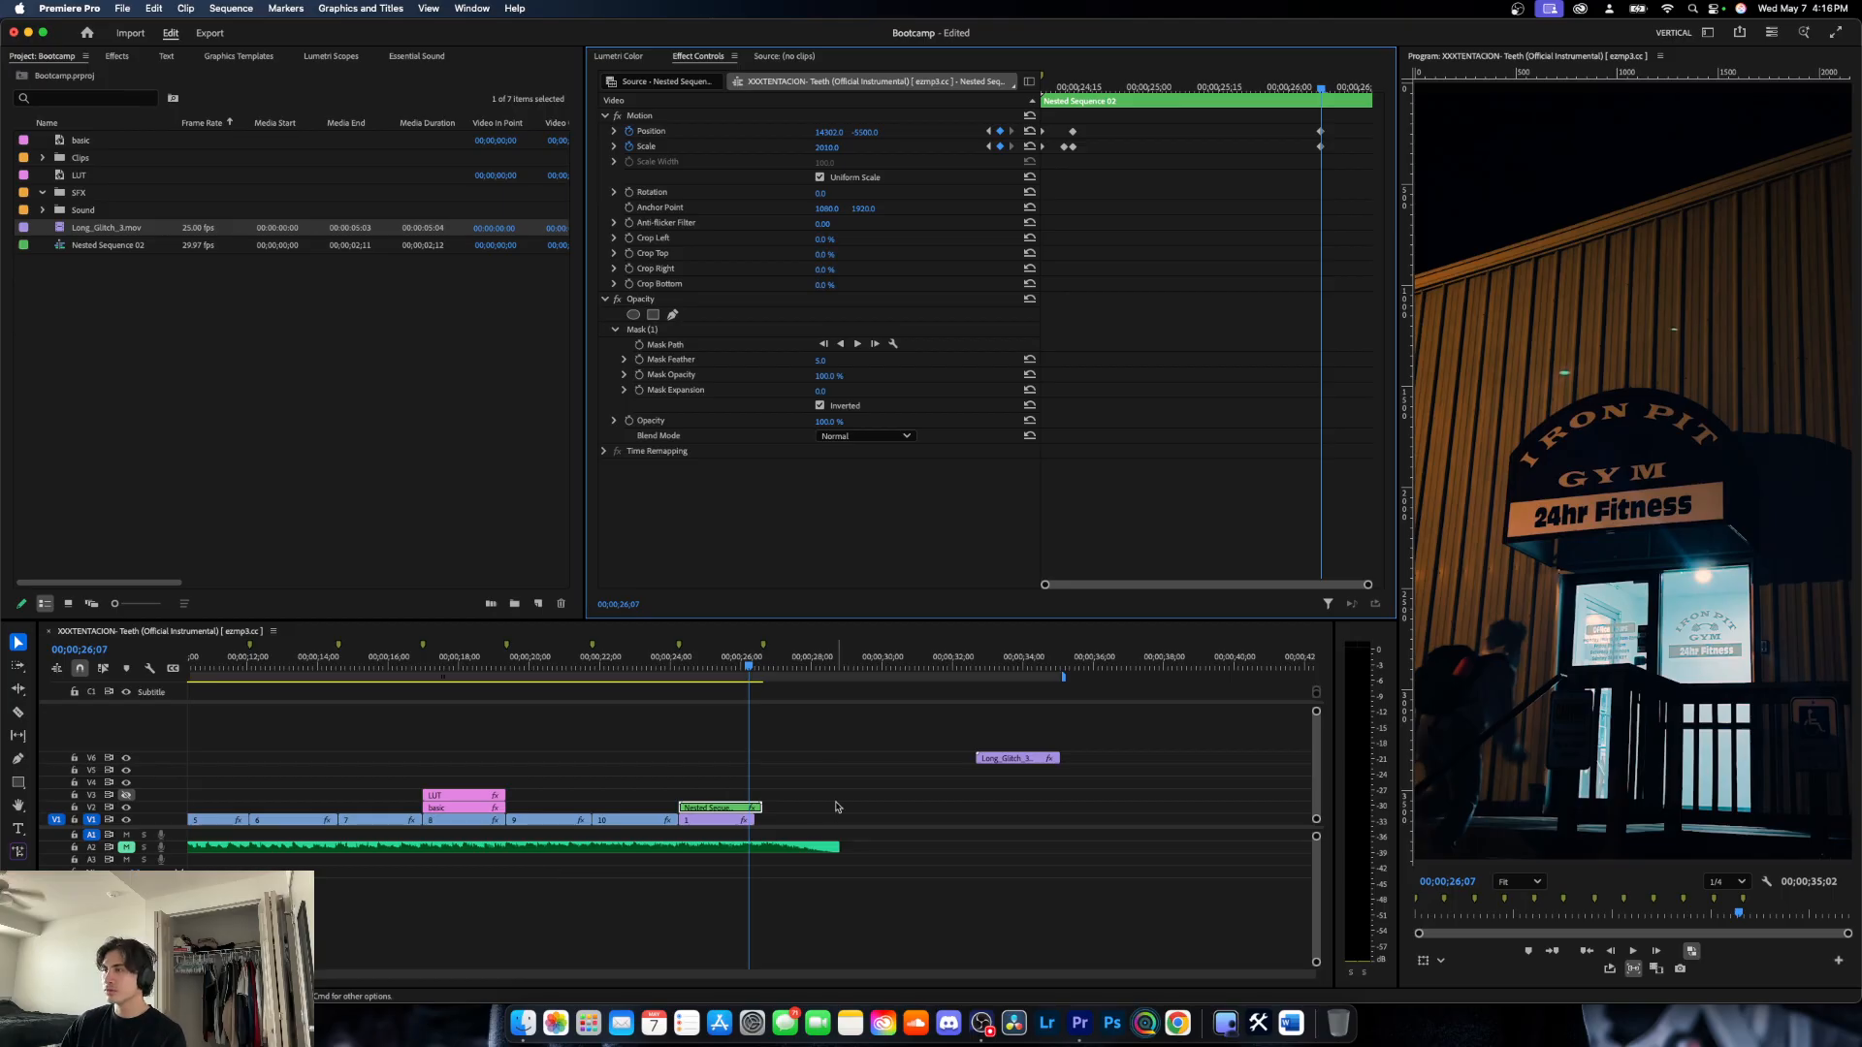
- Play back and scrub through the zoom into the window cutout to check the transition's movement
{"action": "left_click_drag", "start_coordinate": [747, 668], "coordinate": [669, 669]}
{"action": "key", "text": "space"}
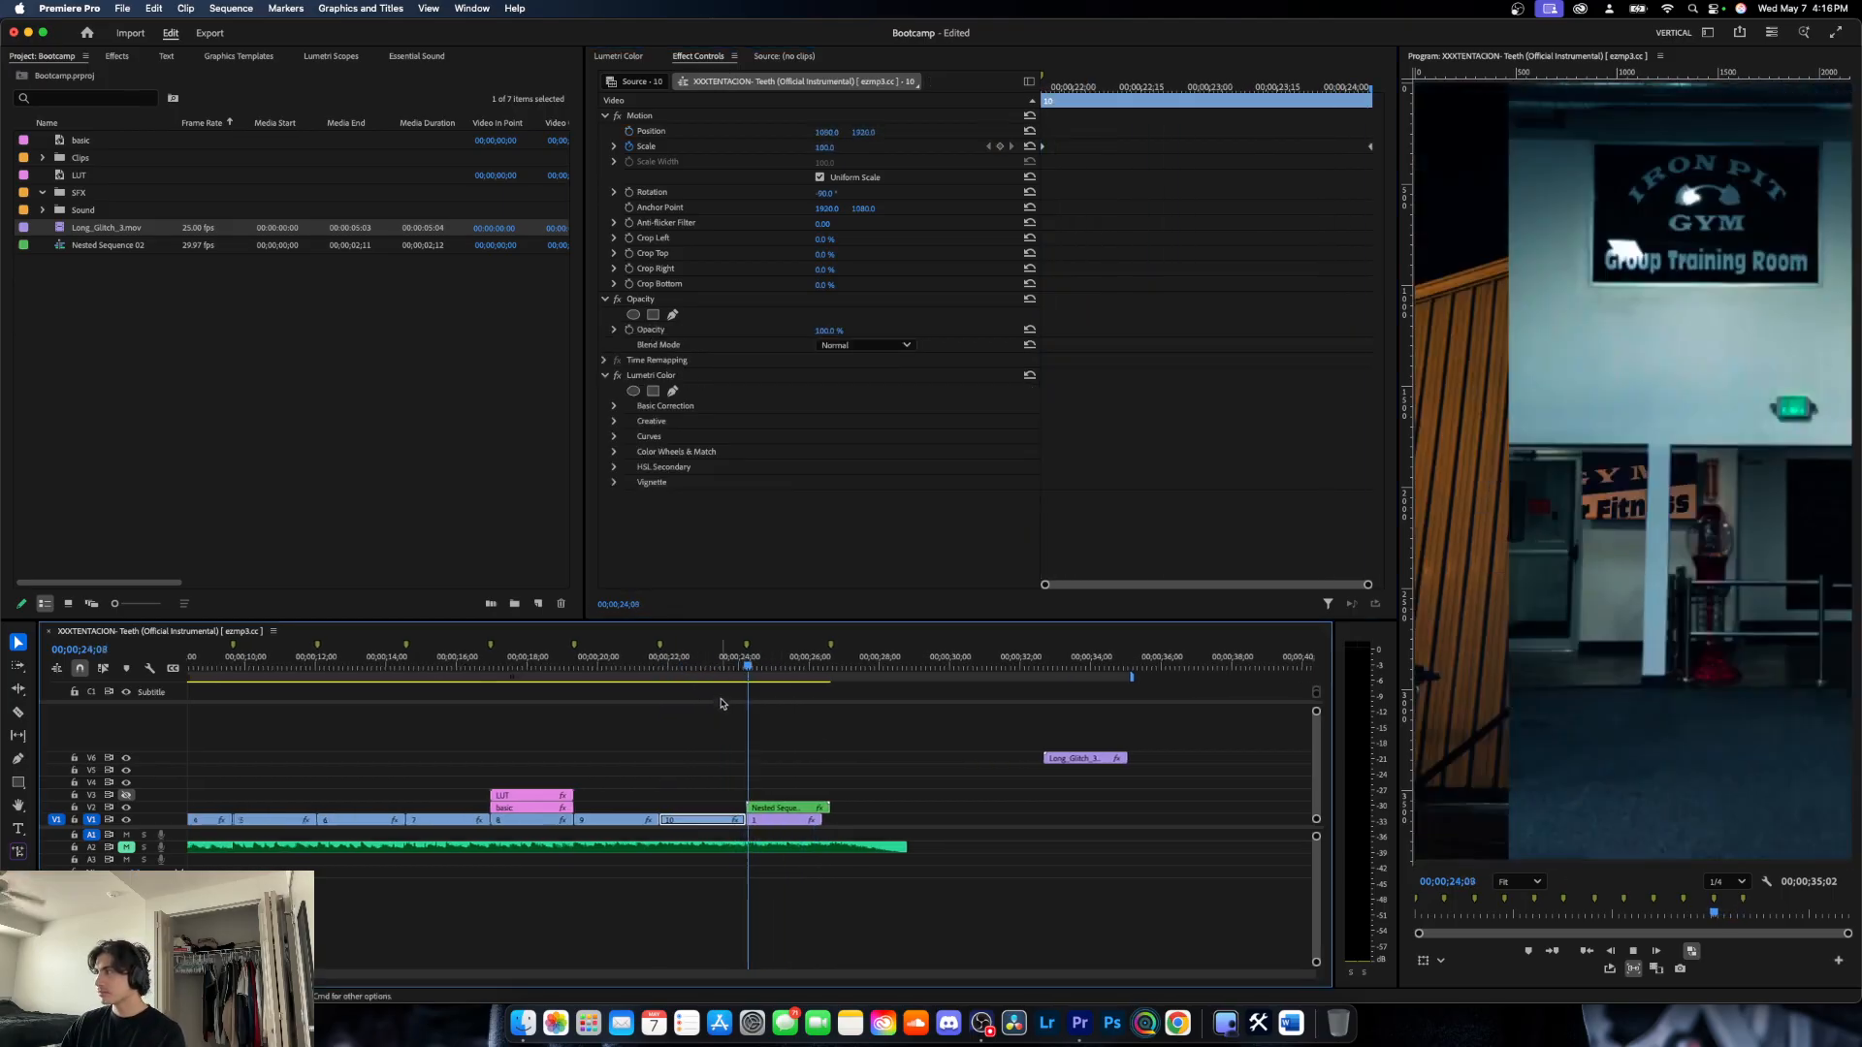
{"action": "key", "text": "space"}
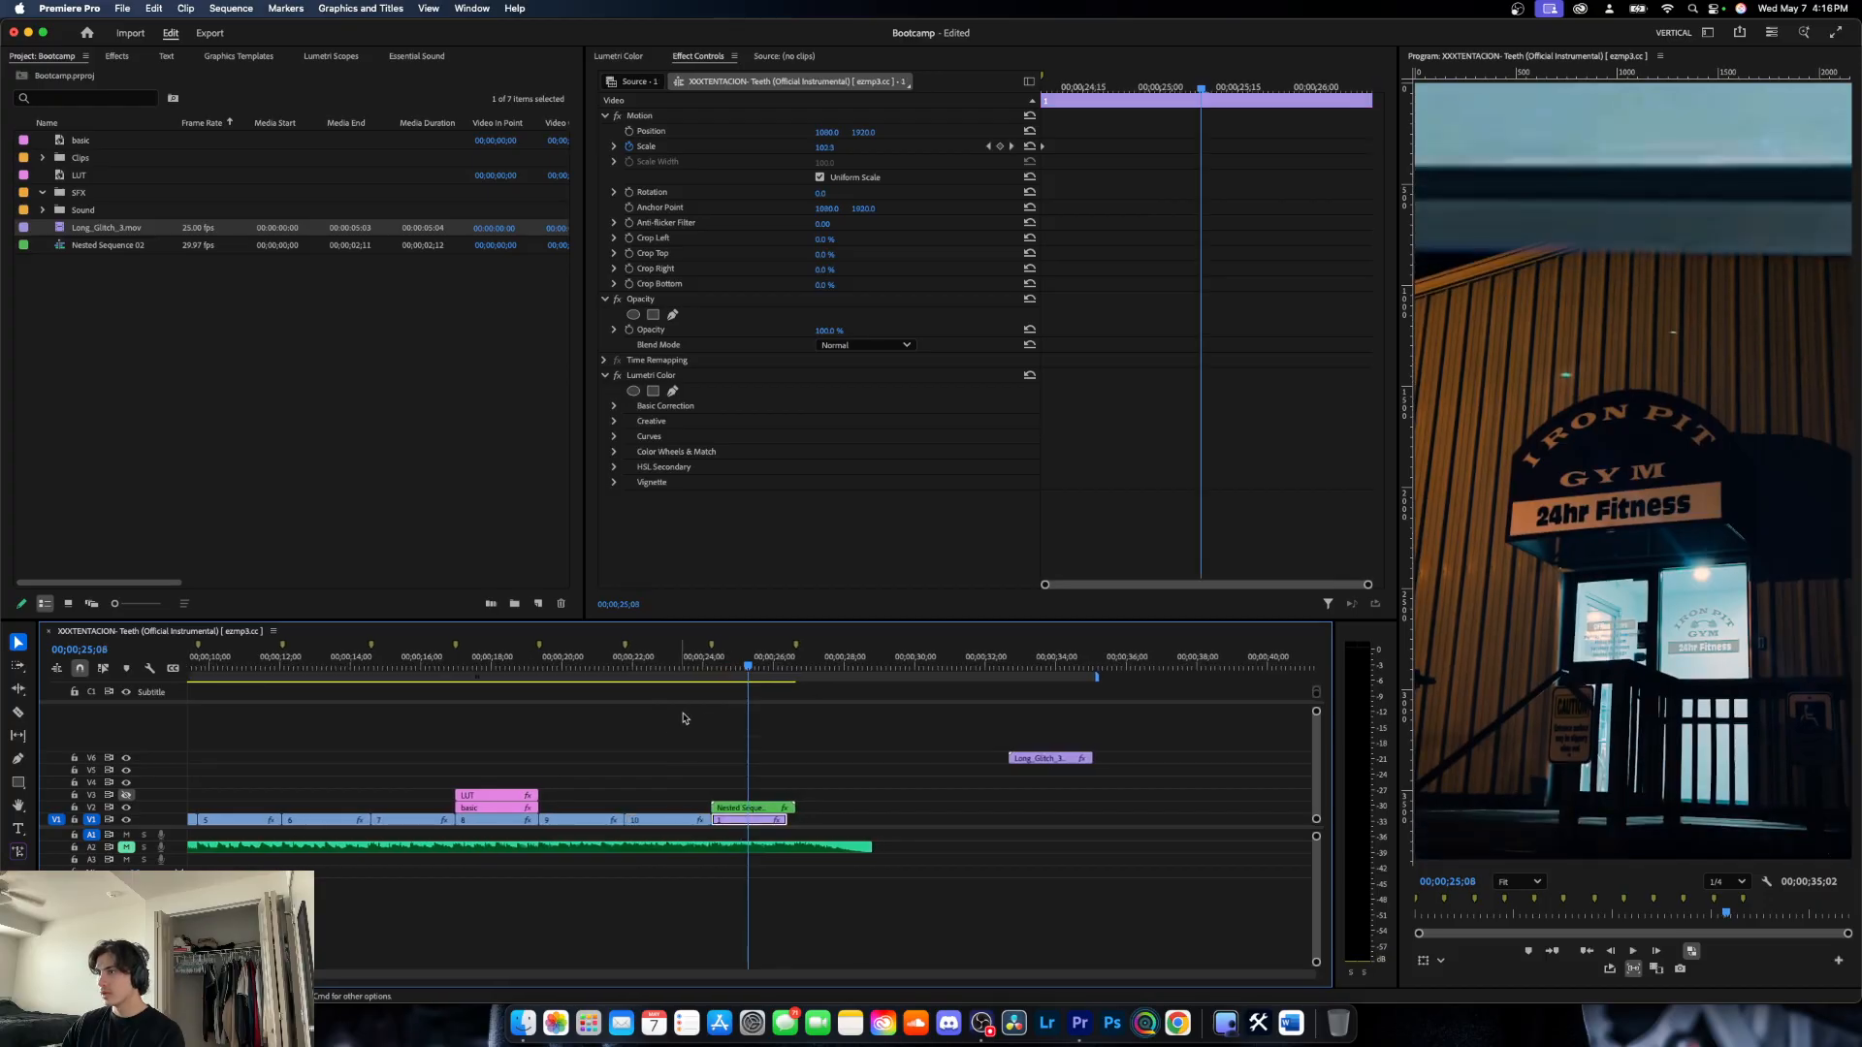
{"action": "left_click_drag", "start_coordinate": [735, 669], "coordinate": [690, 681]}
{"action": "key", "text": "space"}
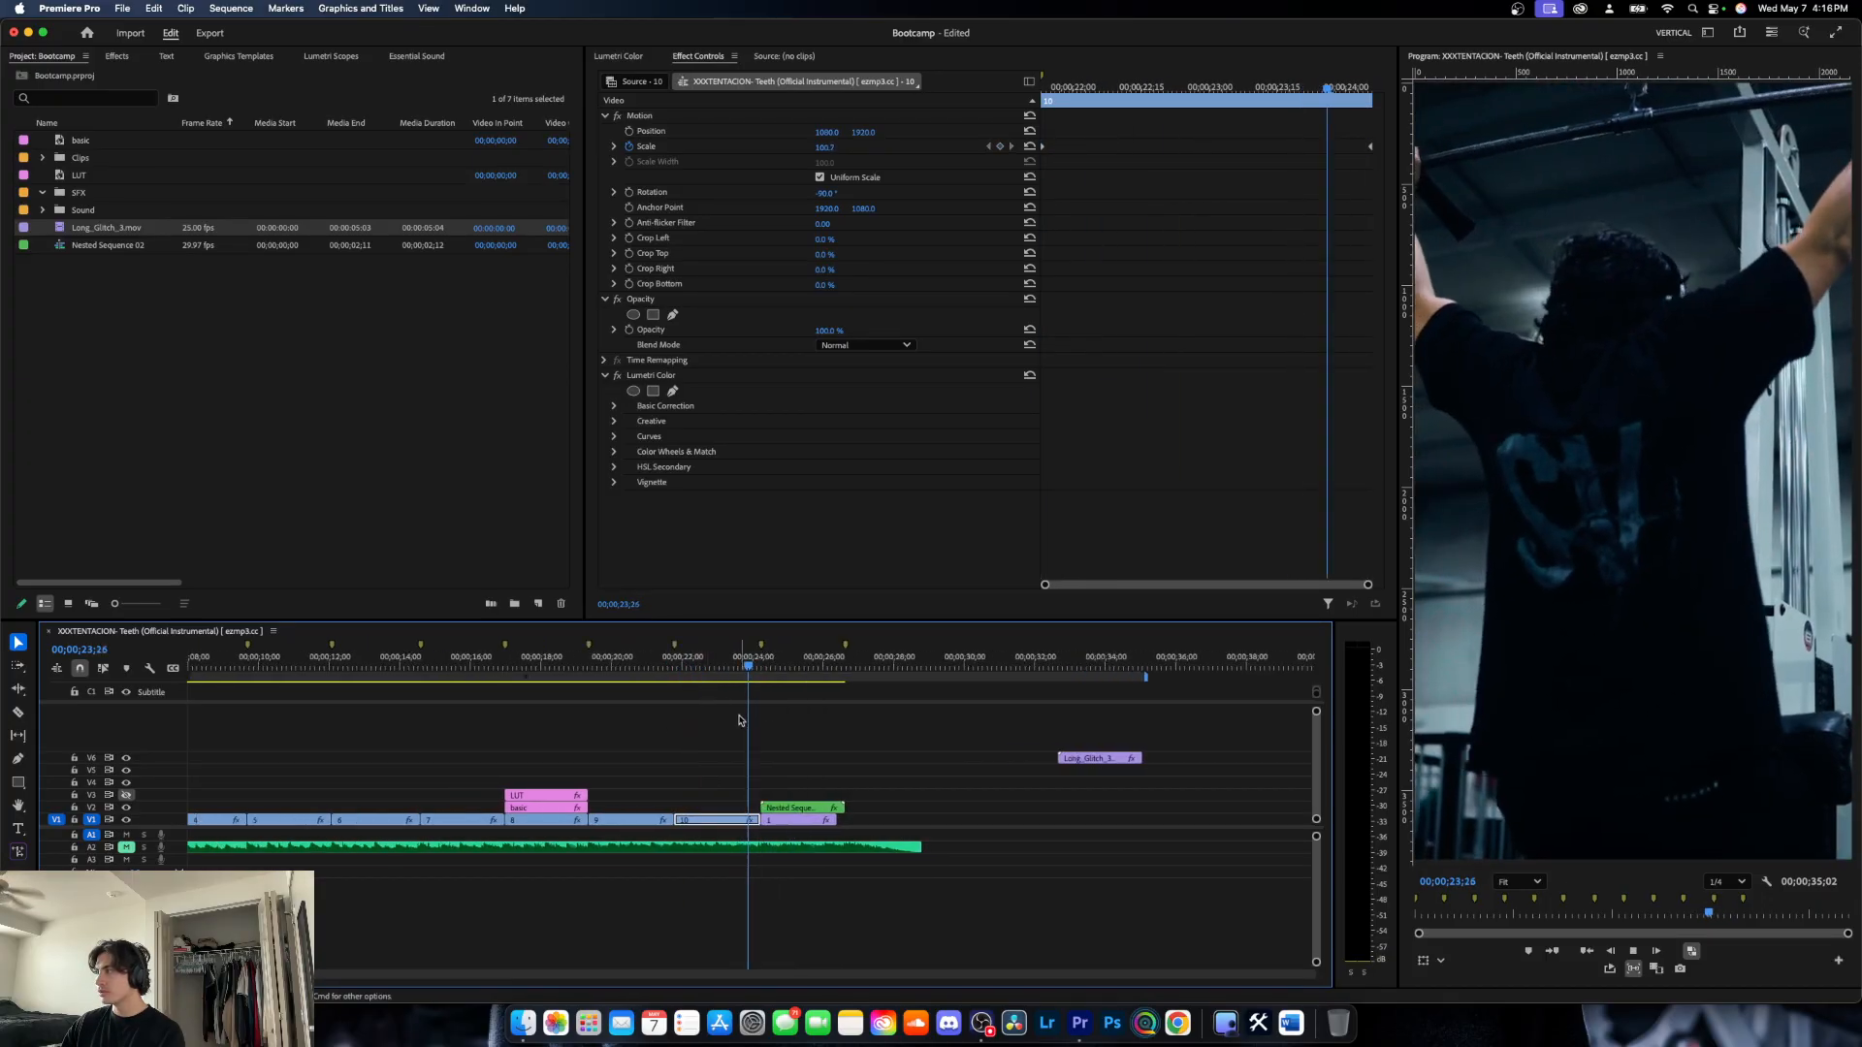
{"action": "key", "text": "space"}
{"action": "left_click", "coordinate": [732, 663]}
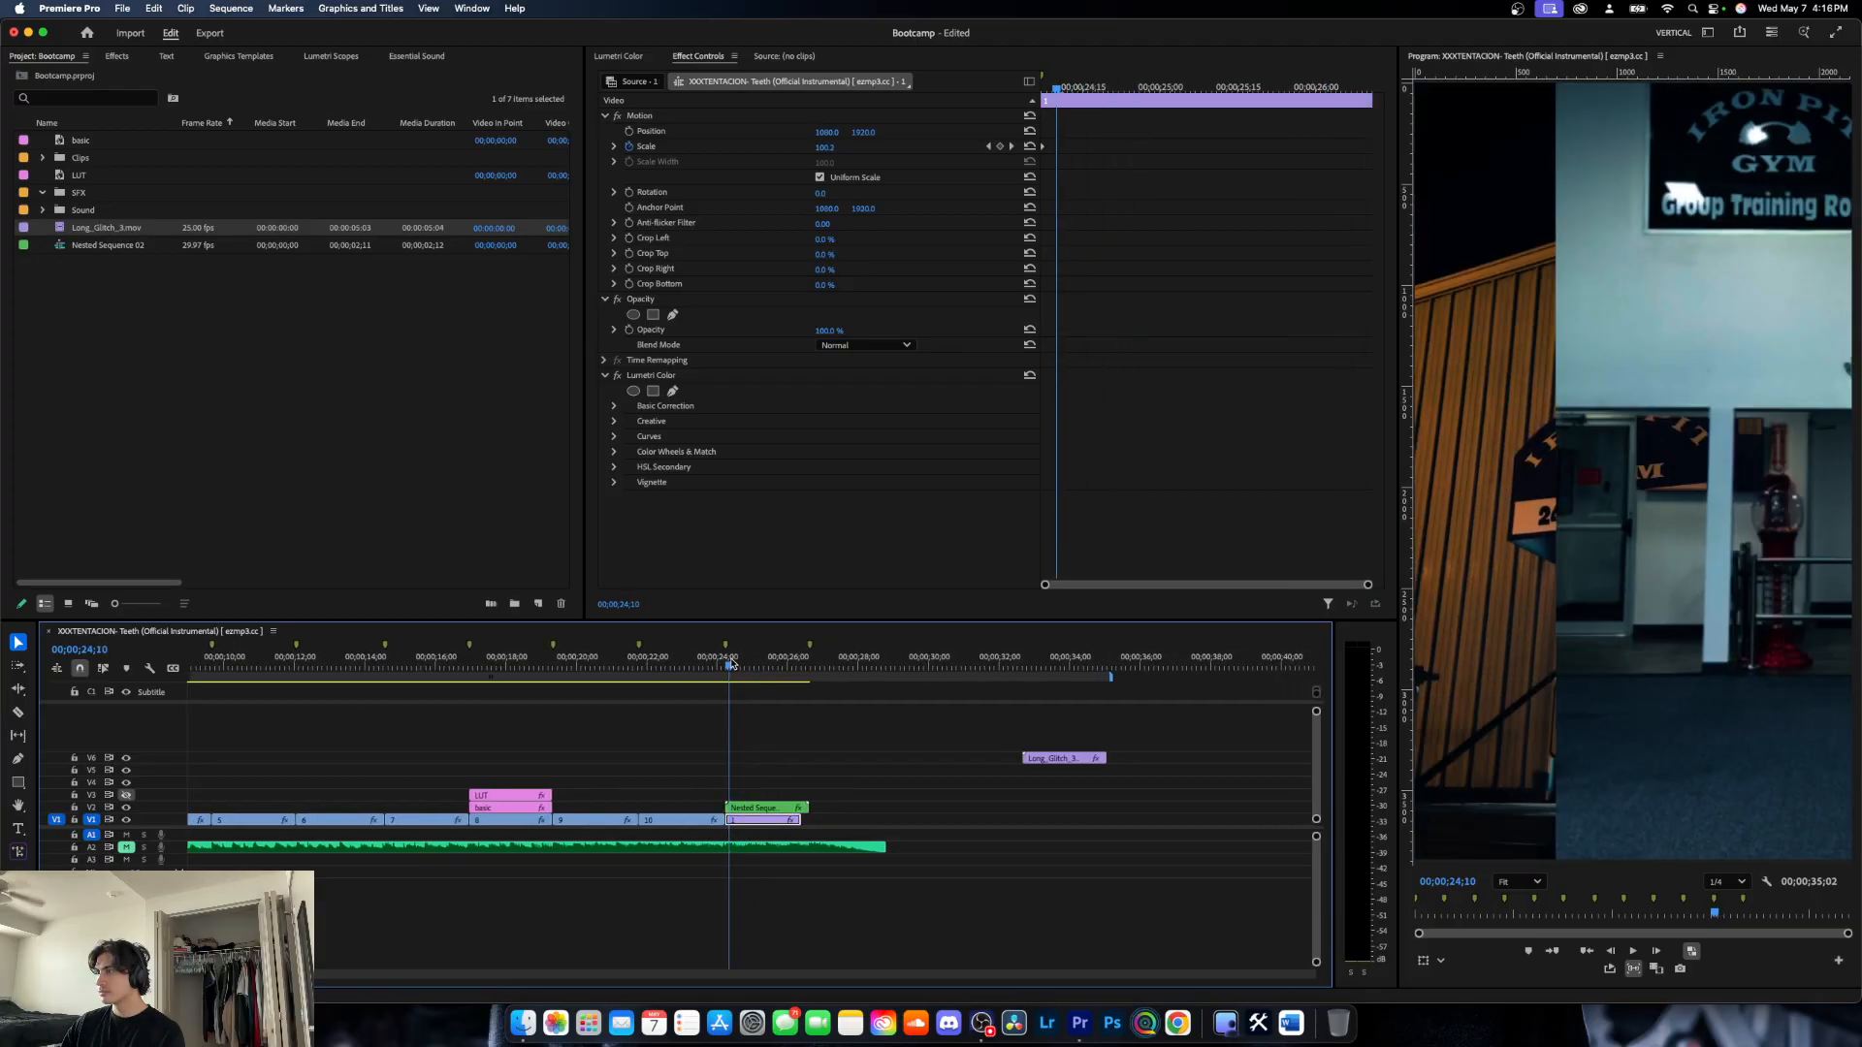
{"action": "left_click_drag", "start_coordinate": [733, 663], "coordinate": [743, 664]}
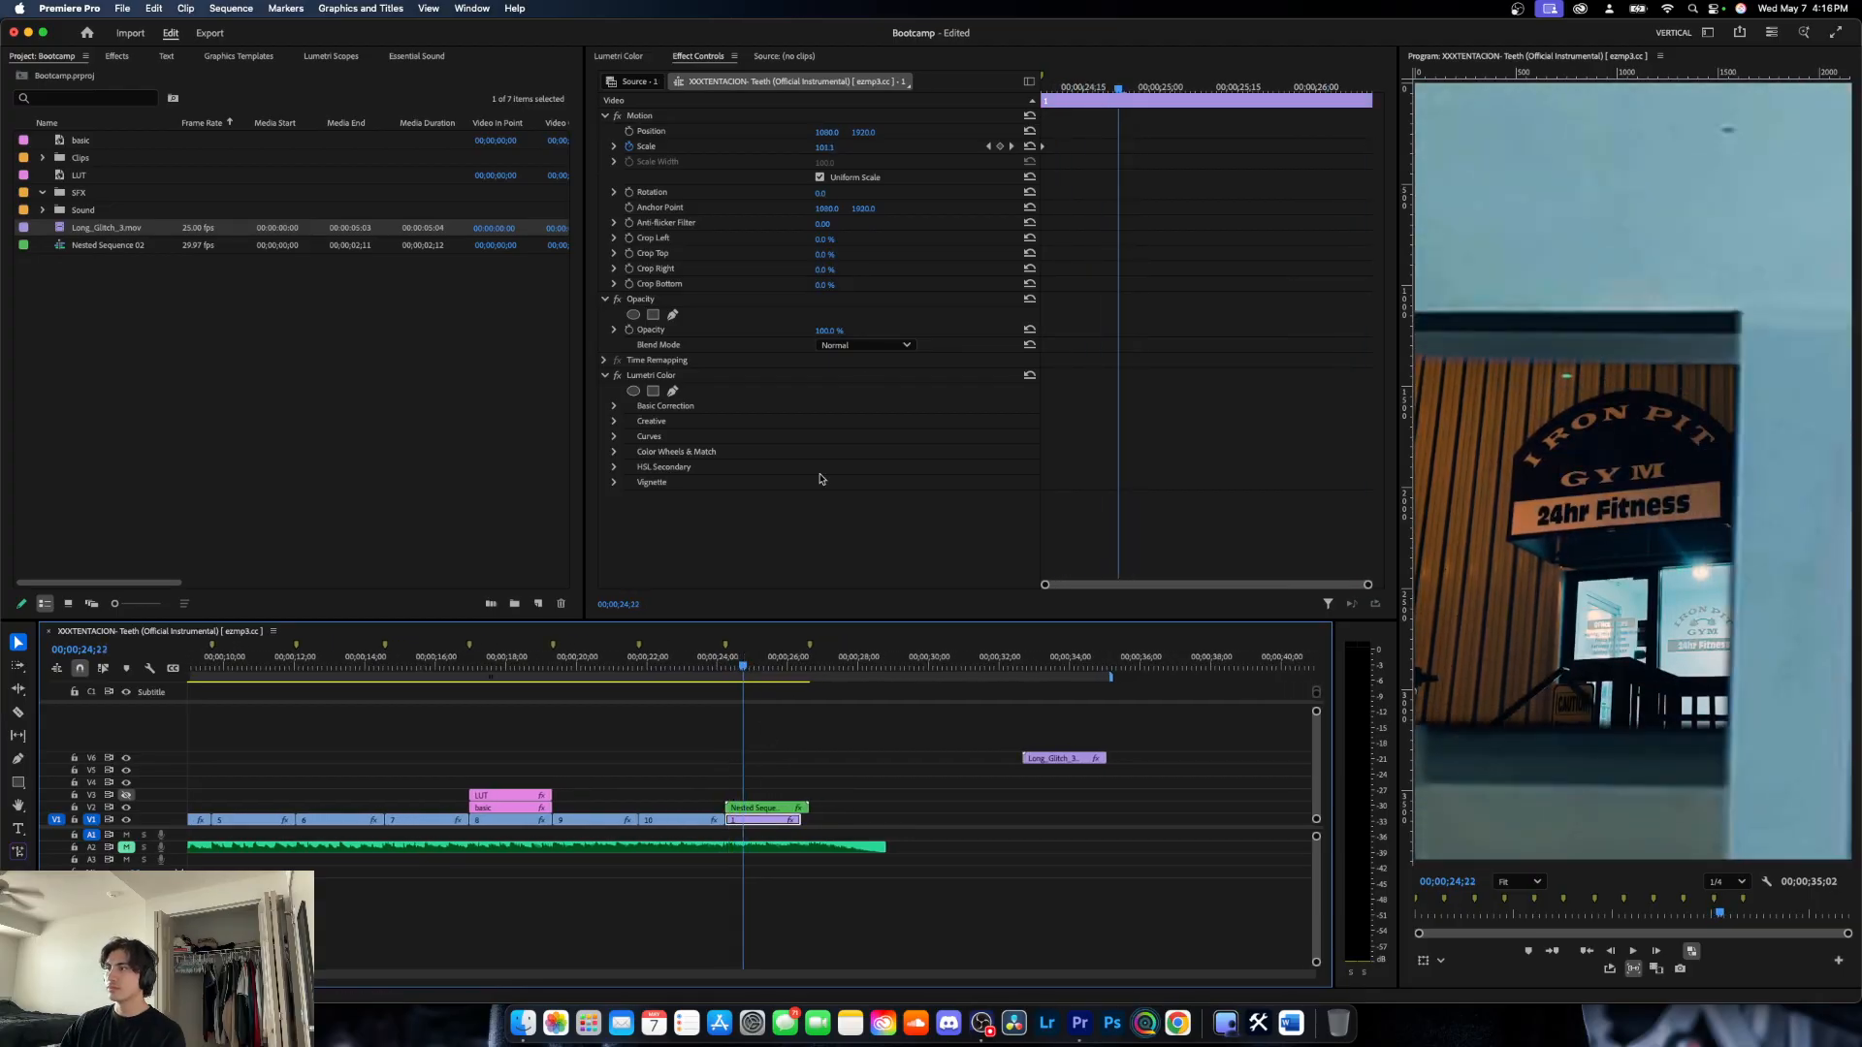
- Delete the nested clip's extra scale keyframe at 00;00;24;12
{"action": "left_click", "coordinate": [776, 807]}
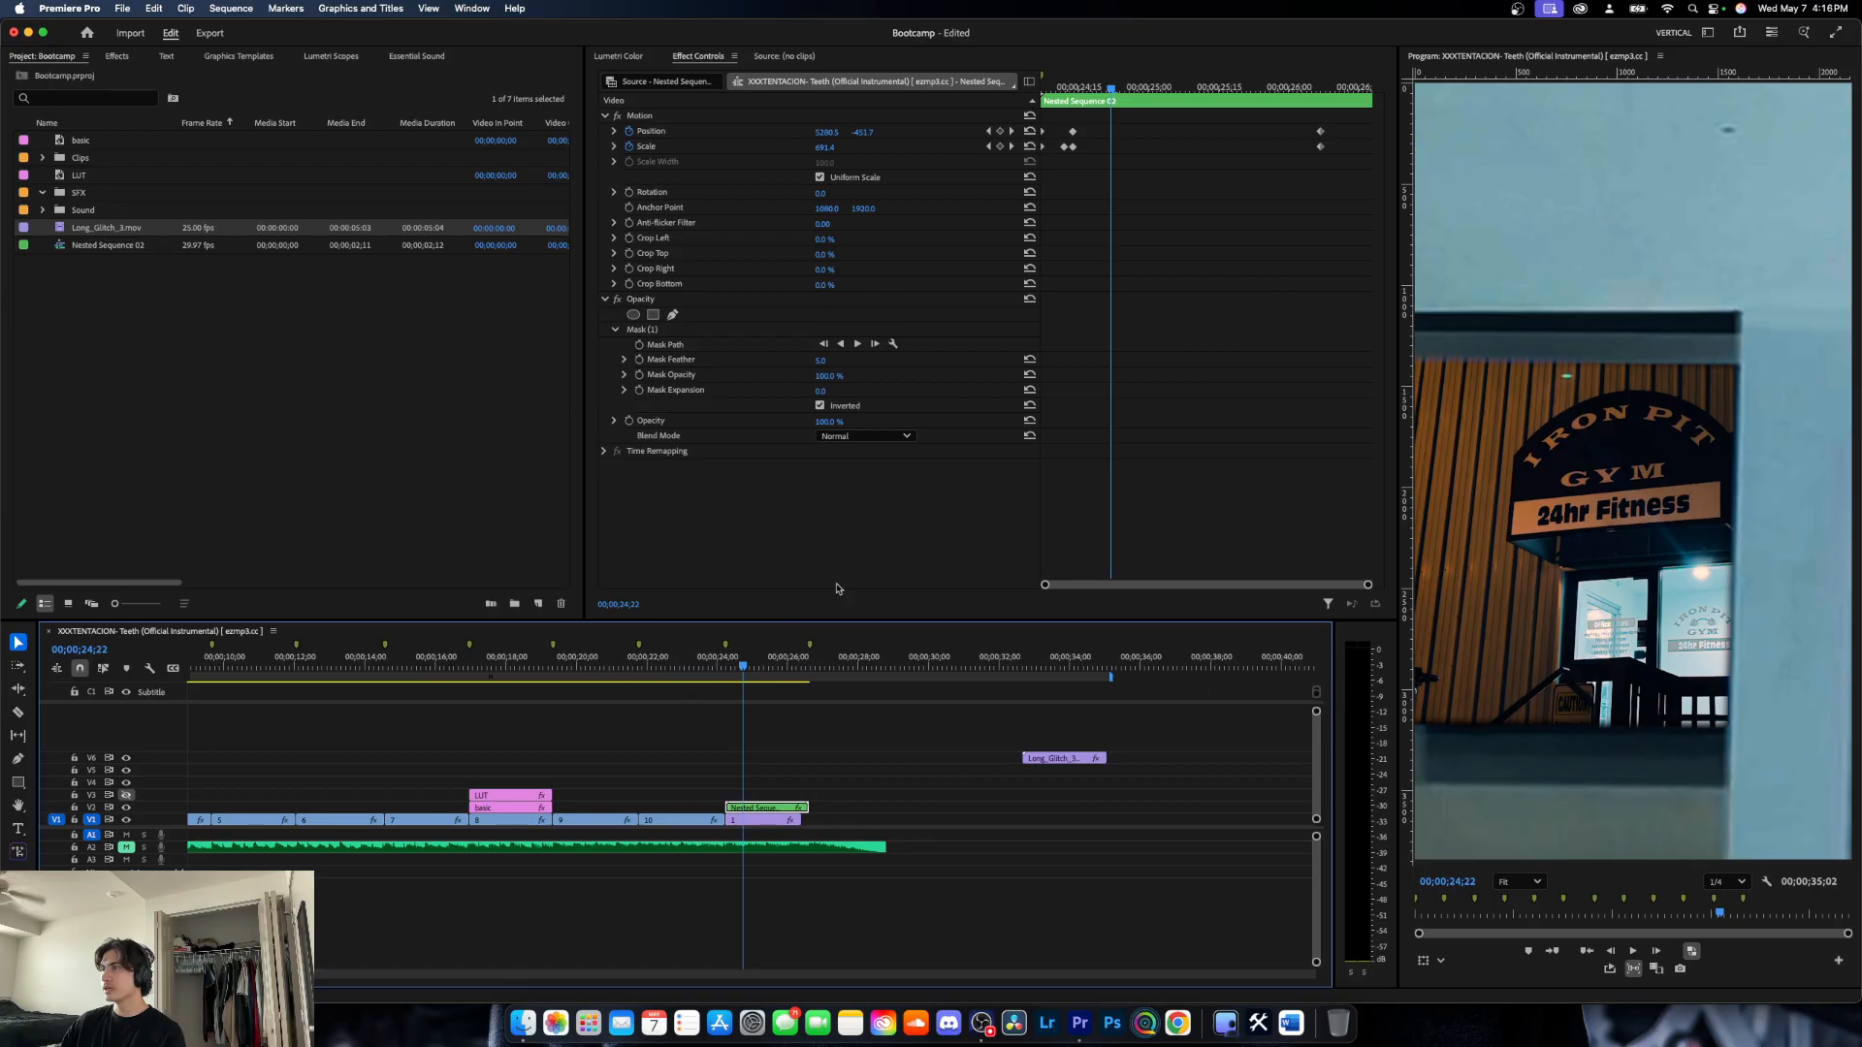
{"action": "left_click_drag", "start_coordinate": [744, 669], "coordinate": [732, 670]}
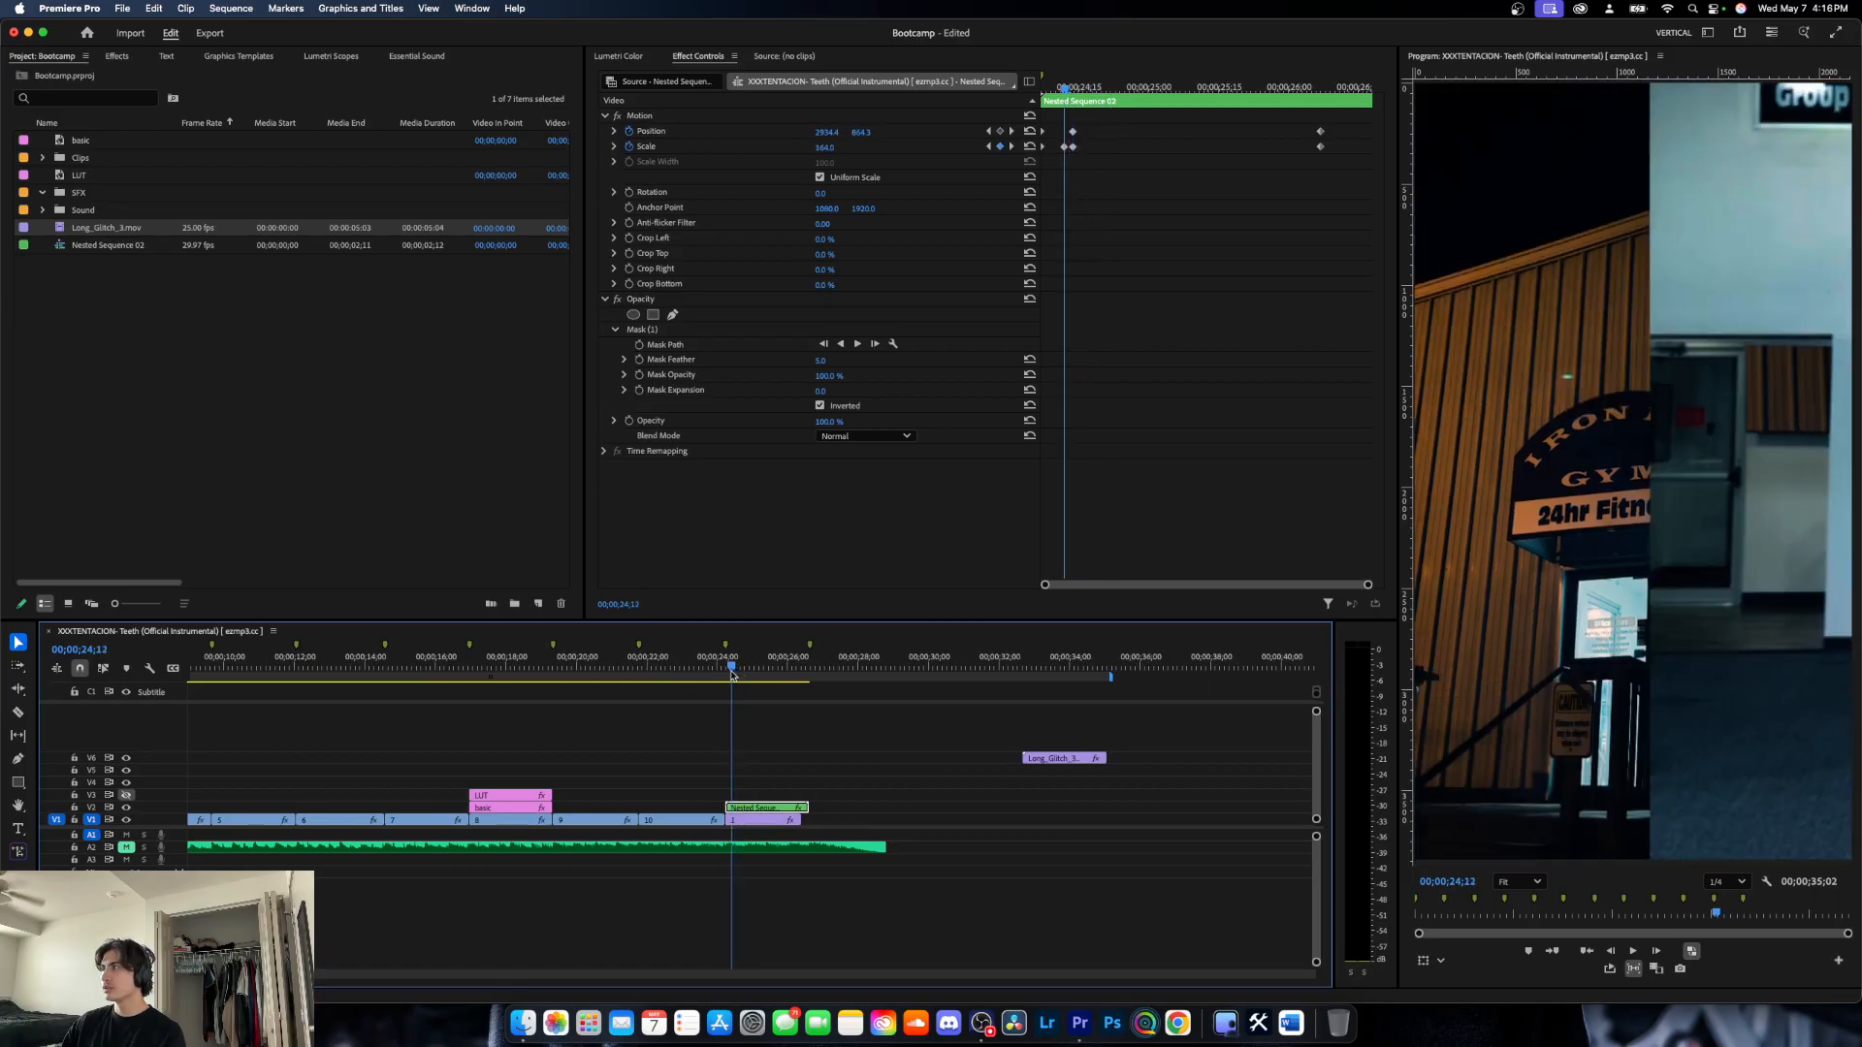
{"action": "right_click", "coordinate": [1069, 147]}
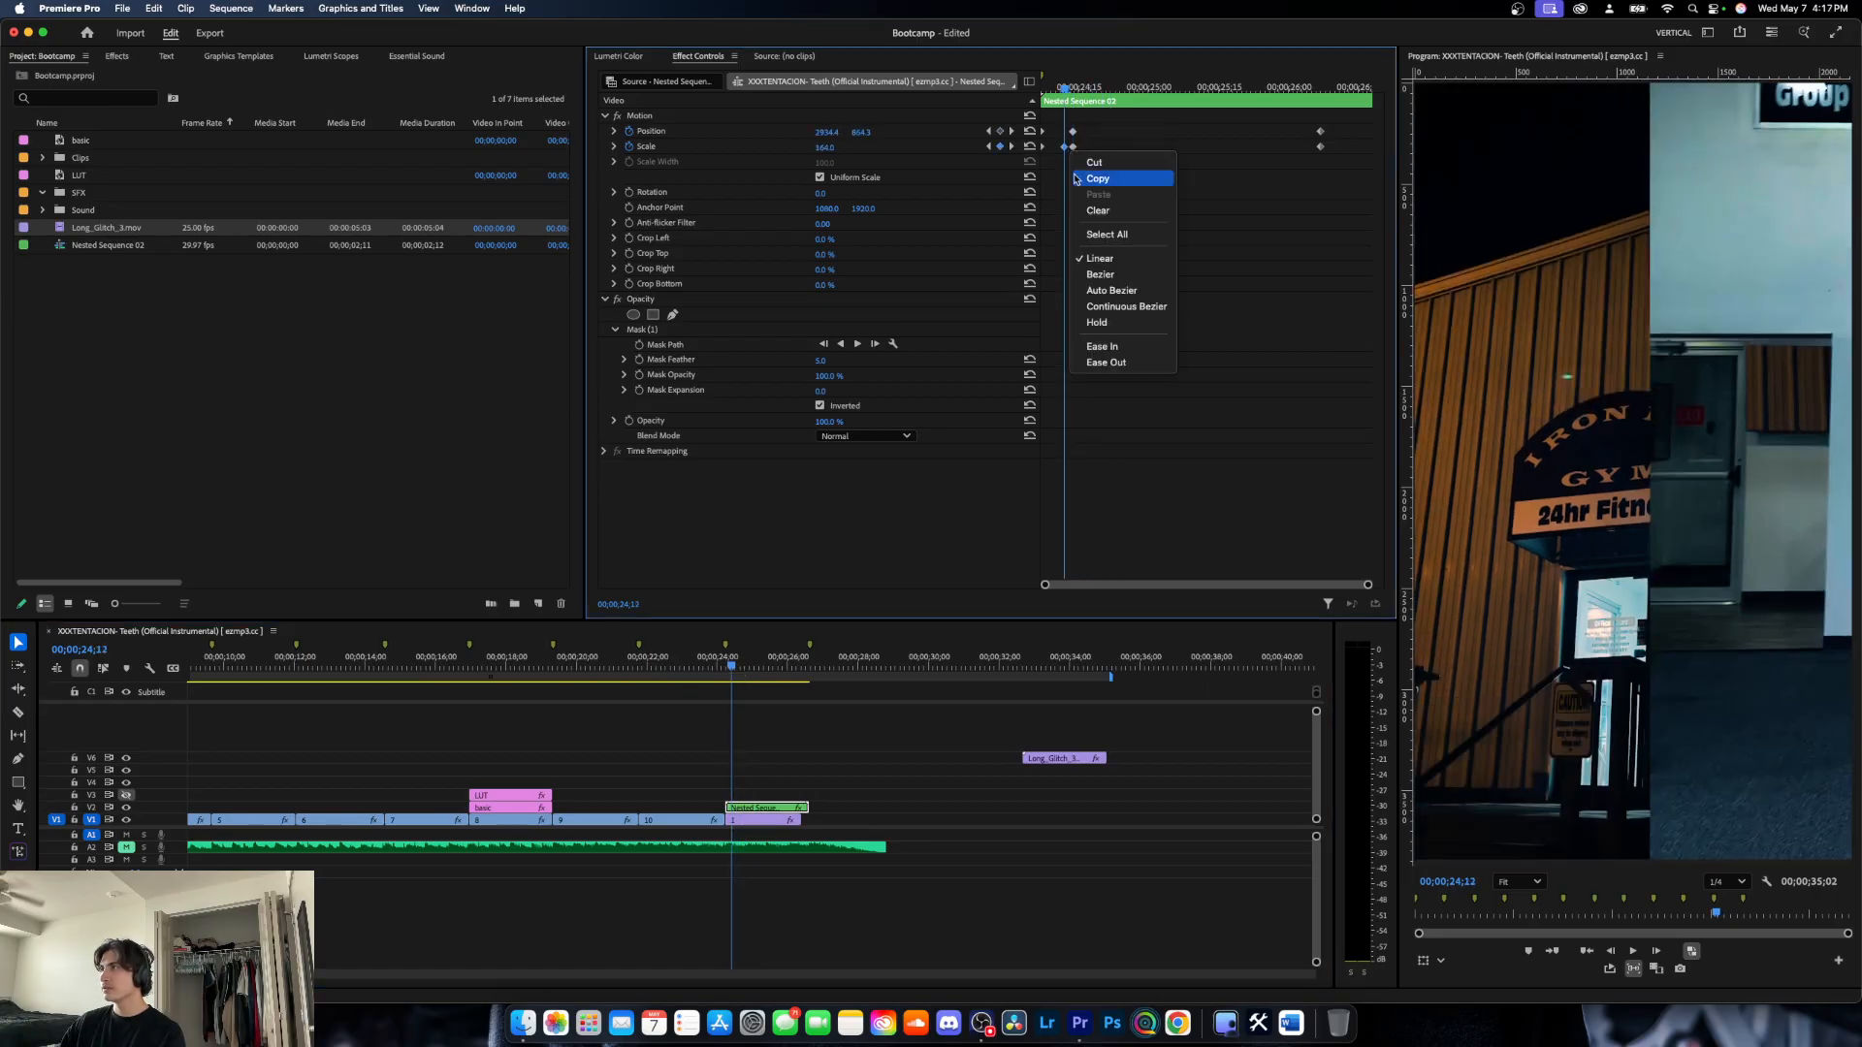
{"action": "left_click", "coordinate": [1110, 207]}
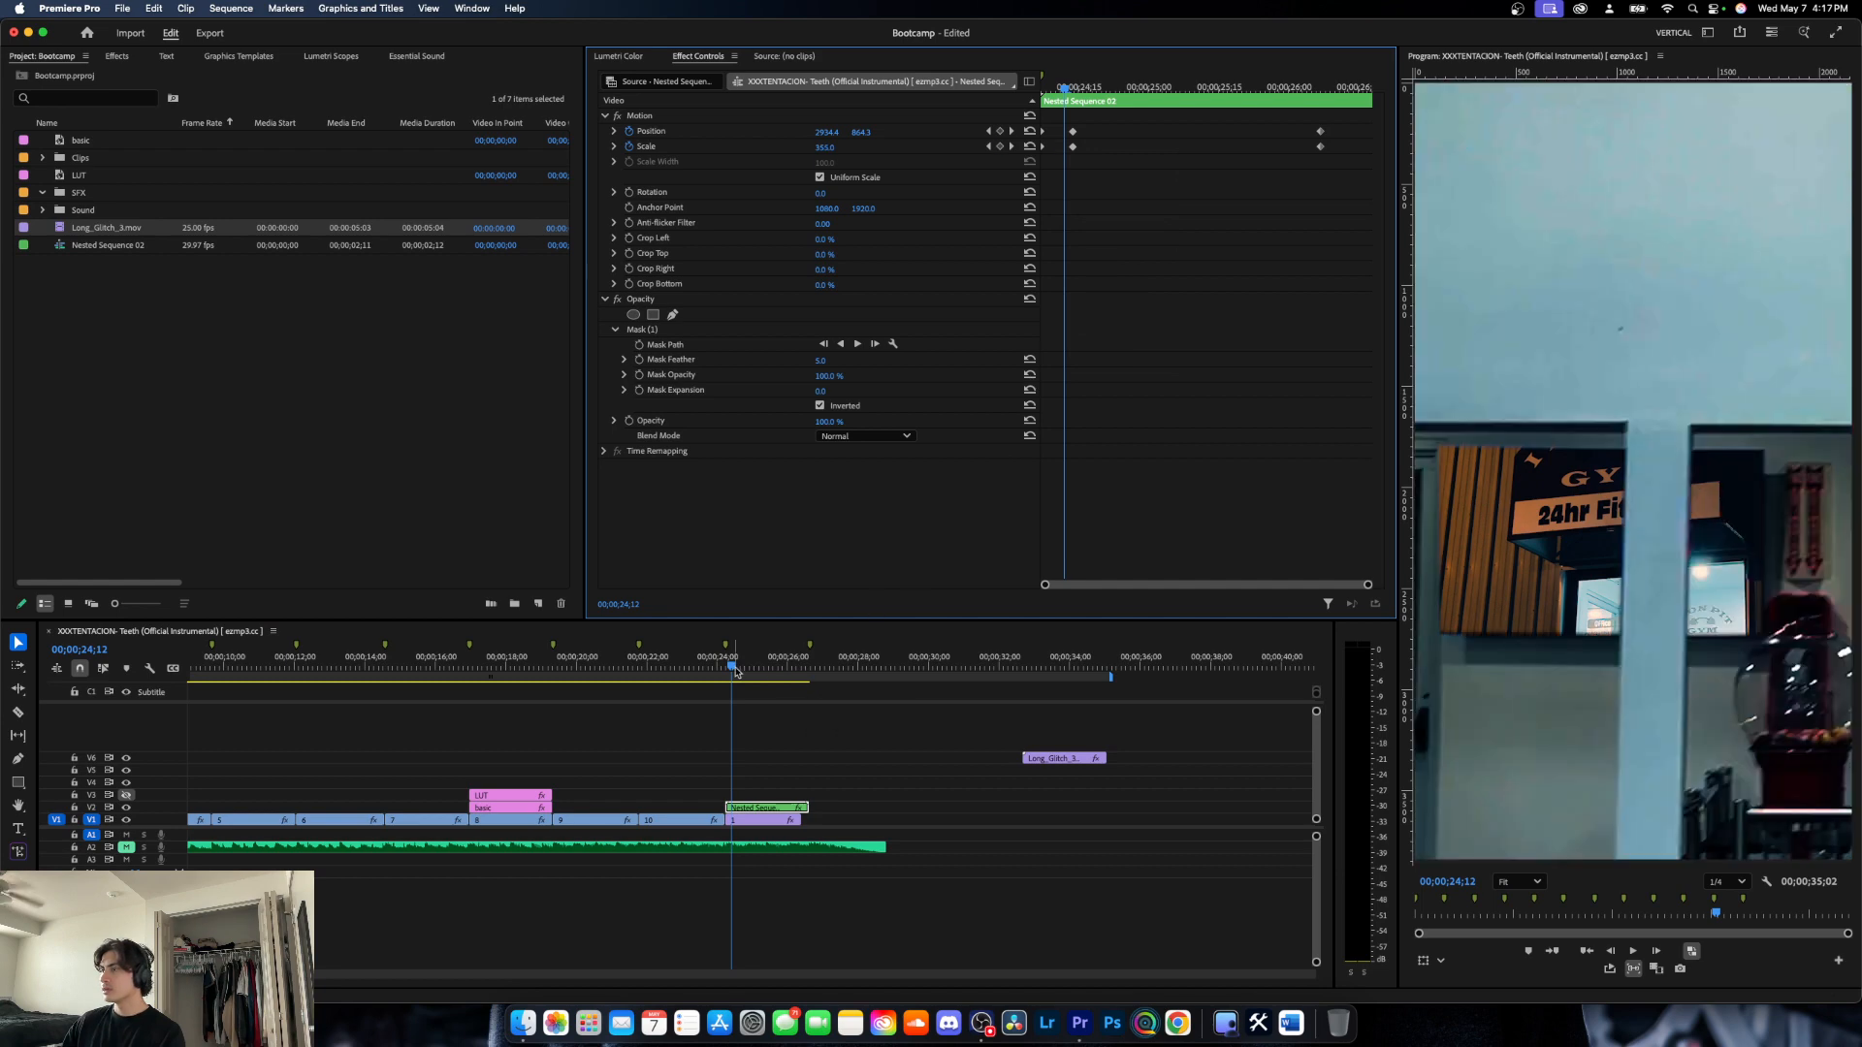
- Play back the zoom transition from just before the nested clip to check the smoothed scaling
{"action": "left_click_drag", "start_coordinate": [735, 666], "coordinate": [707, 665]}
{"action": "key", "text": "space"}
{"action": "scroll", "coordinate": [749, 683], "scroll_direction": "left", "scroll_amount": 1}
{"action": "scroll", "coordinate": [776, 689], "scroll_direction": "right", "scroll_amount": 1}
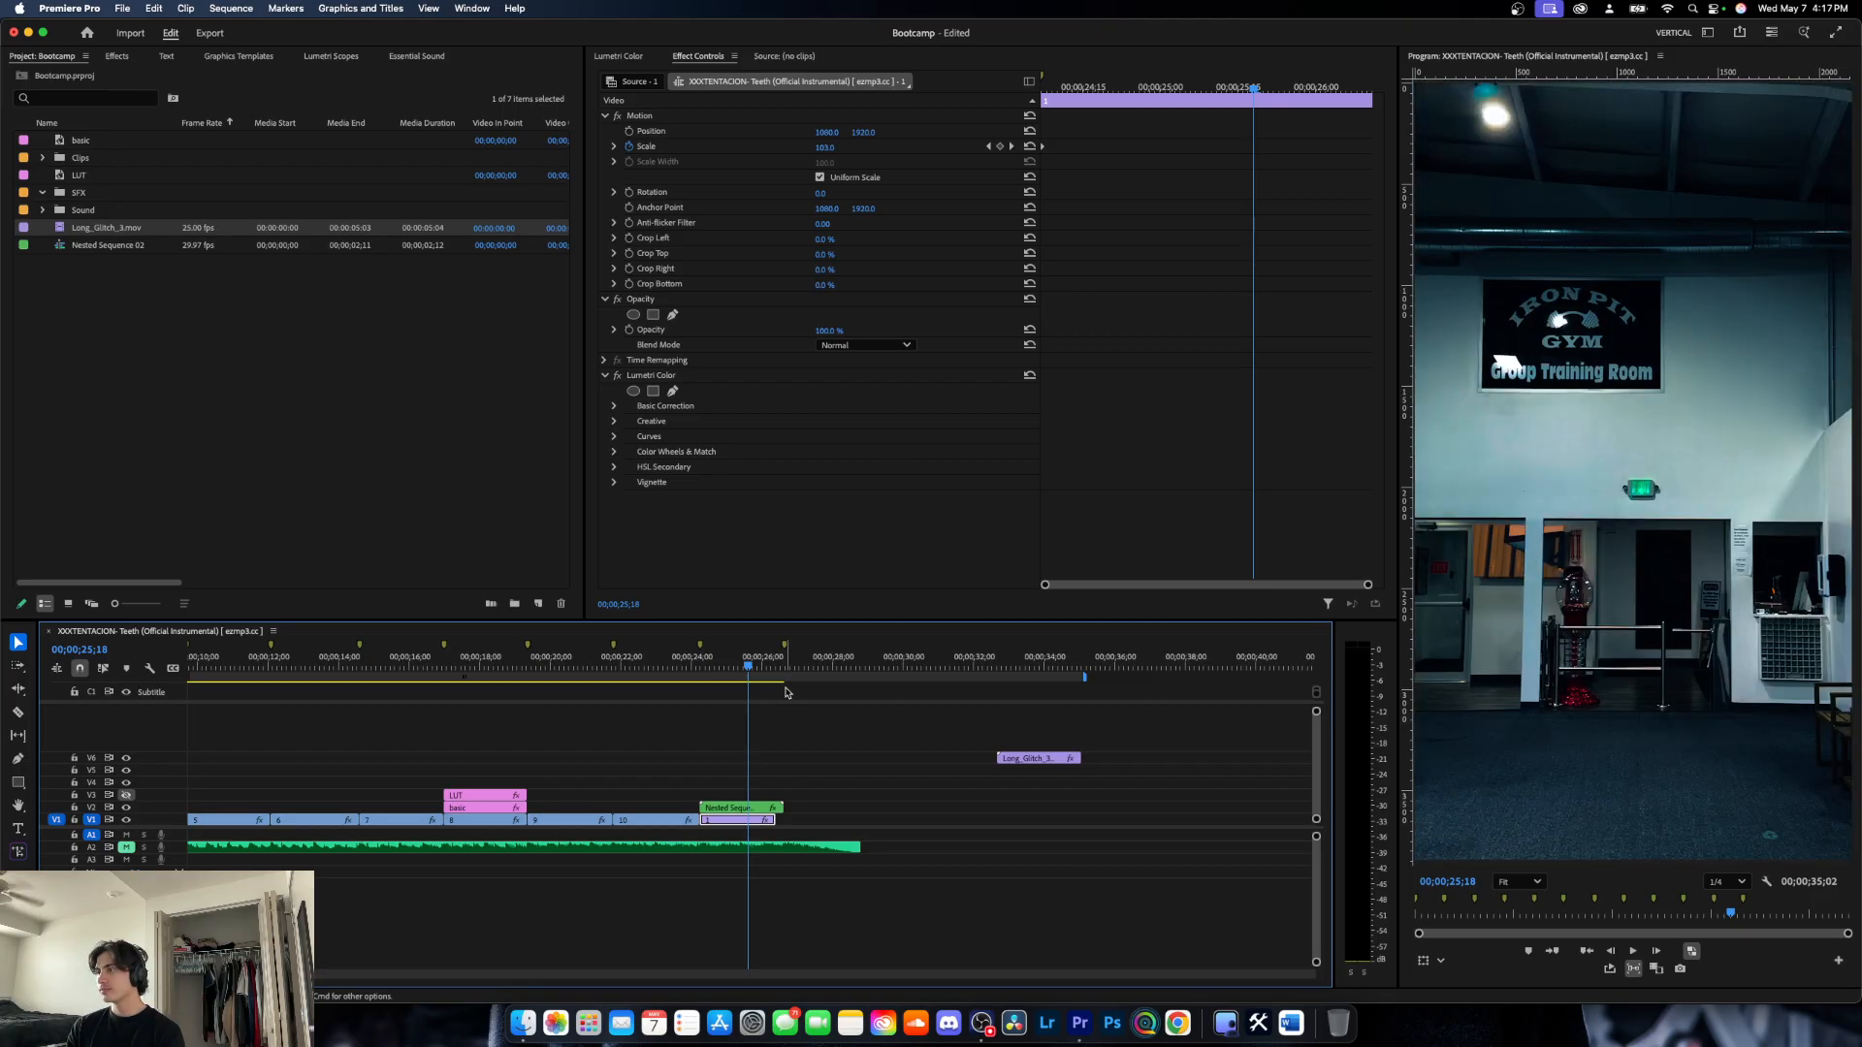
- Undo the zoom transition edits and clip moves until the glitch clip is back beneath the nested clip
{"action": "key", "text": "super+z"}
{"action": "key", "text": "super+z"}
{"action": "key", "text": "super+z"}
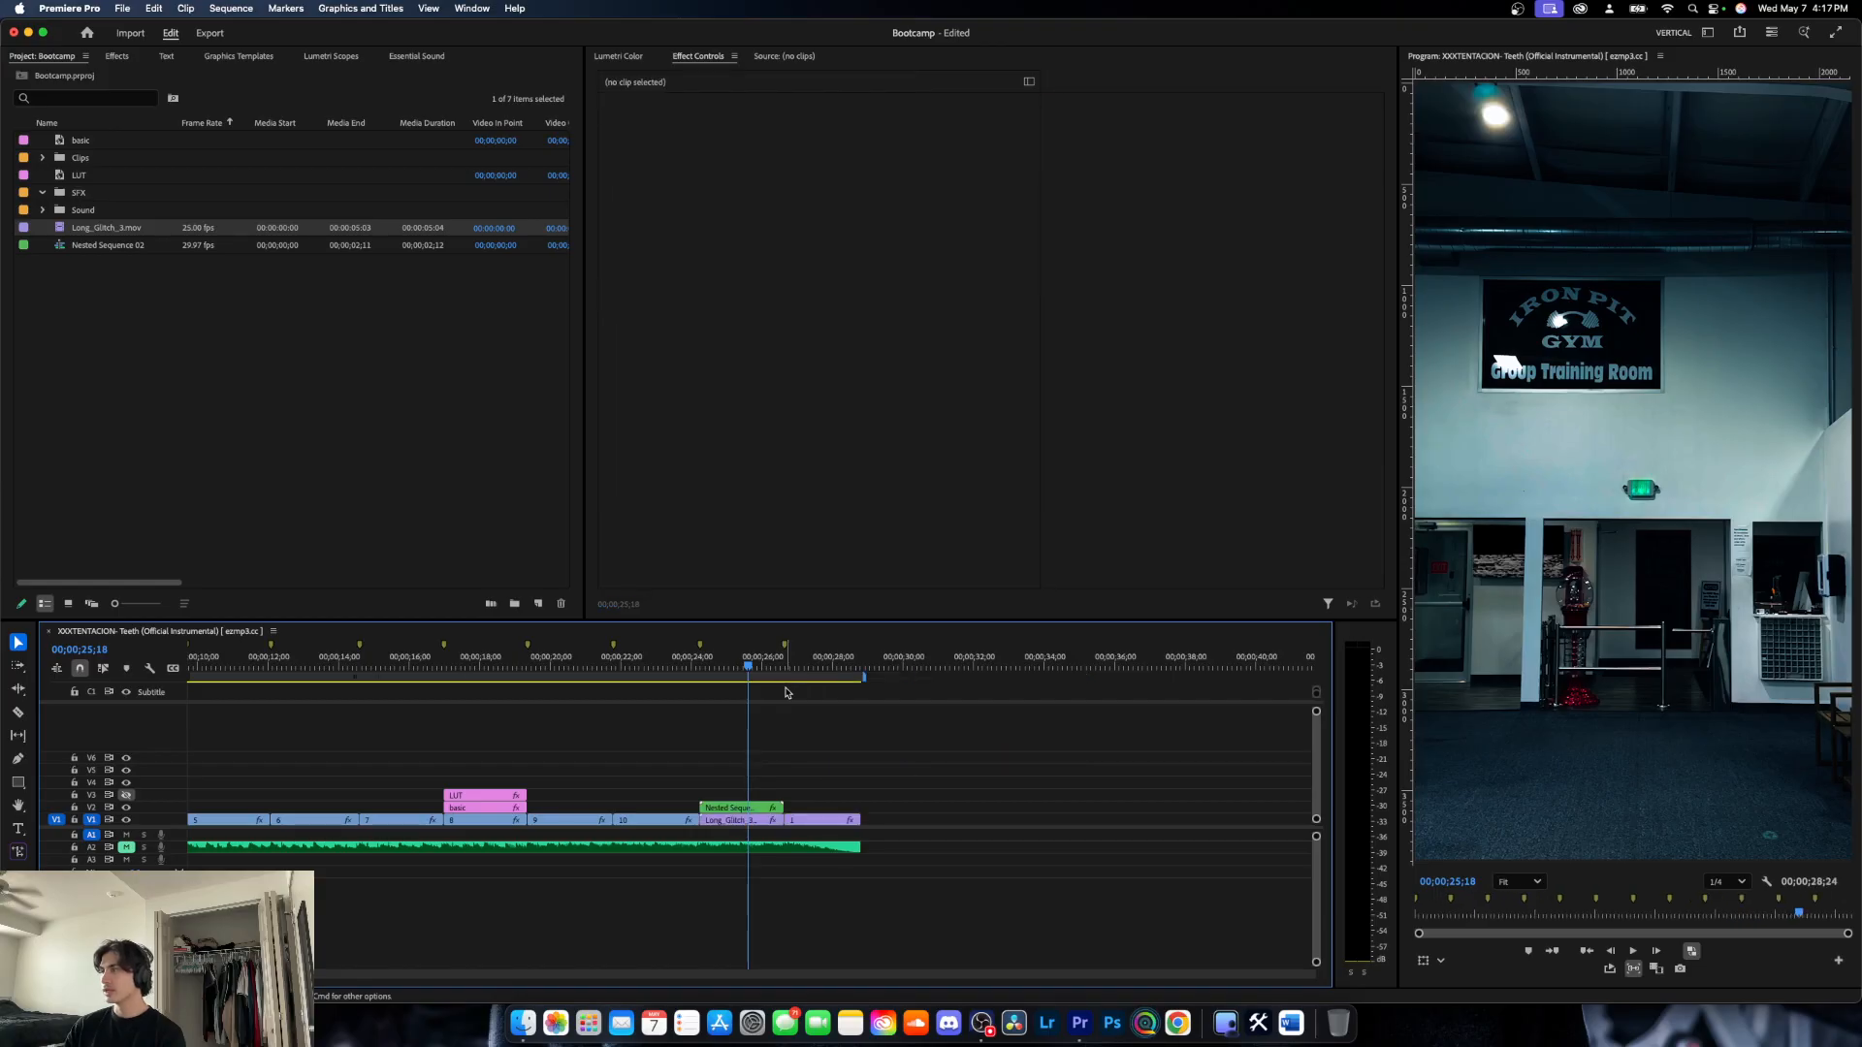
- Find the Gaussian Blur effect and apply it to clip 3, with the playhead inside that clip
{"action": "left_click_drag", "start_coordinate": [753, 662], "coordinate": [585, 692]}
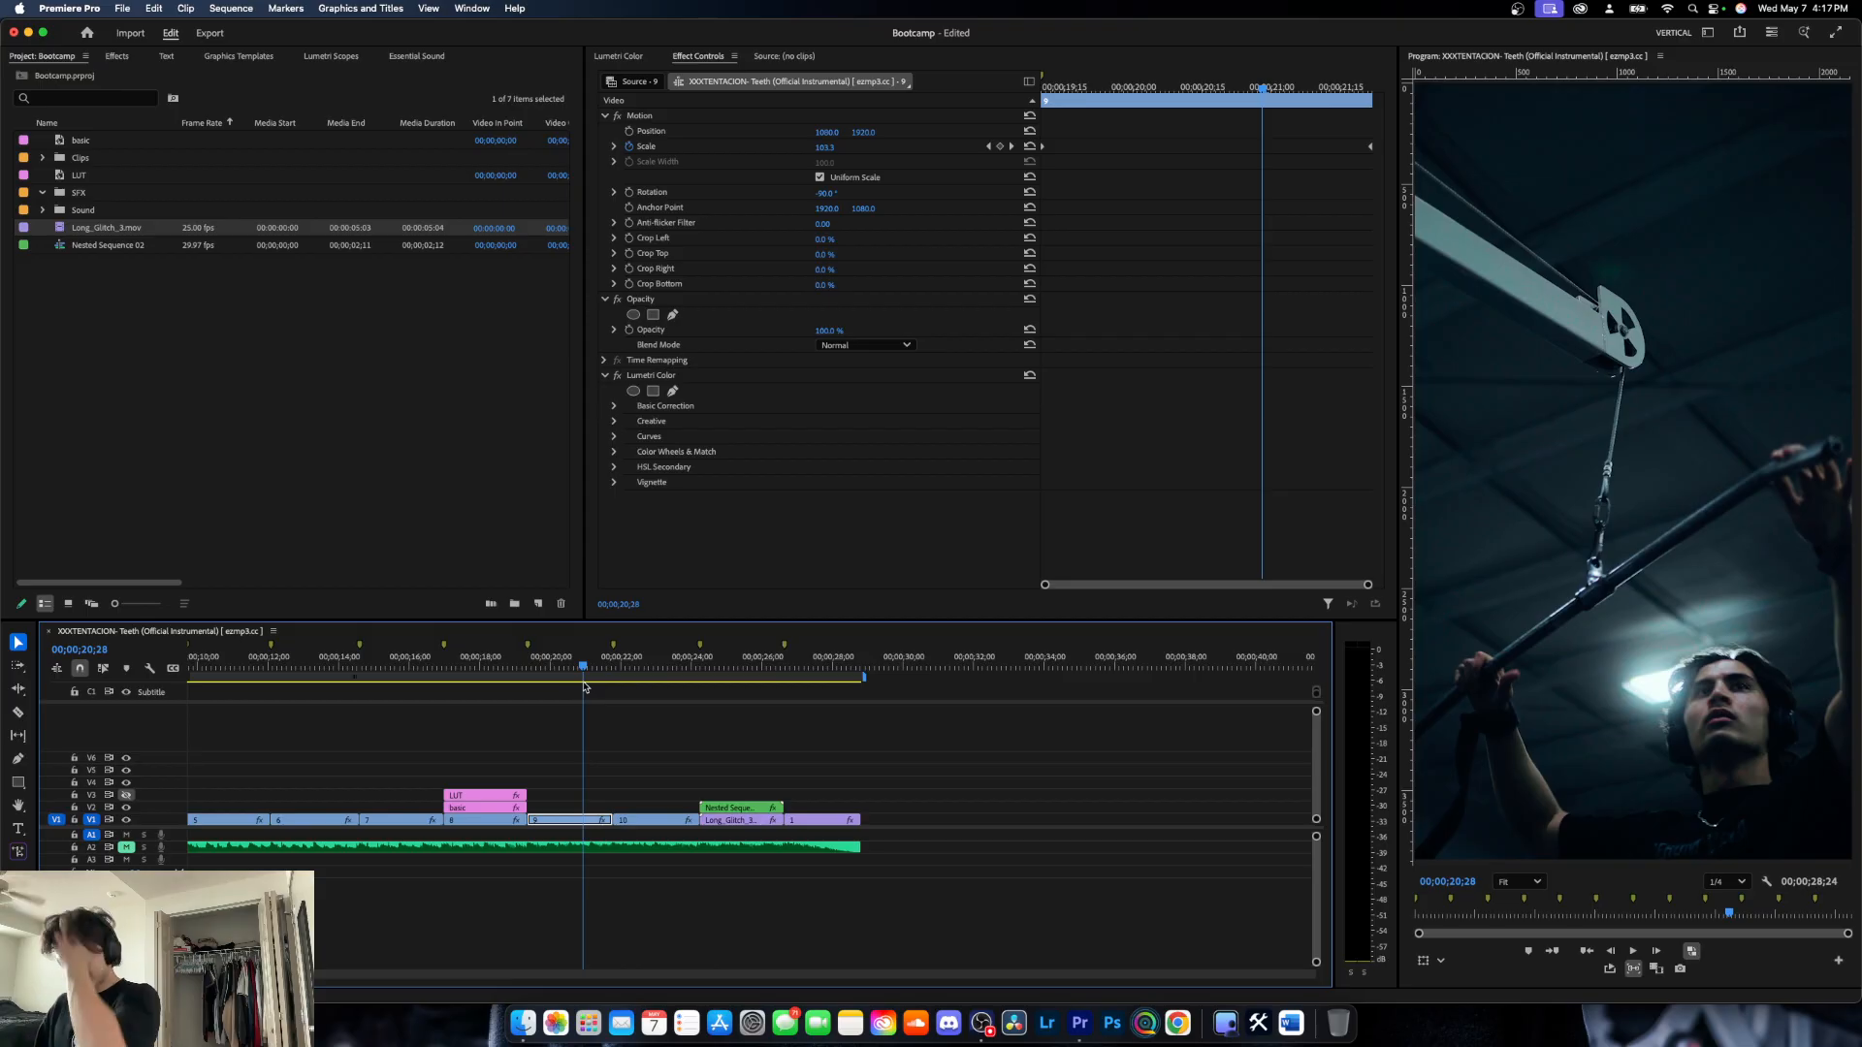
{"action": "left_click", "coordinate": [118, 56]}
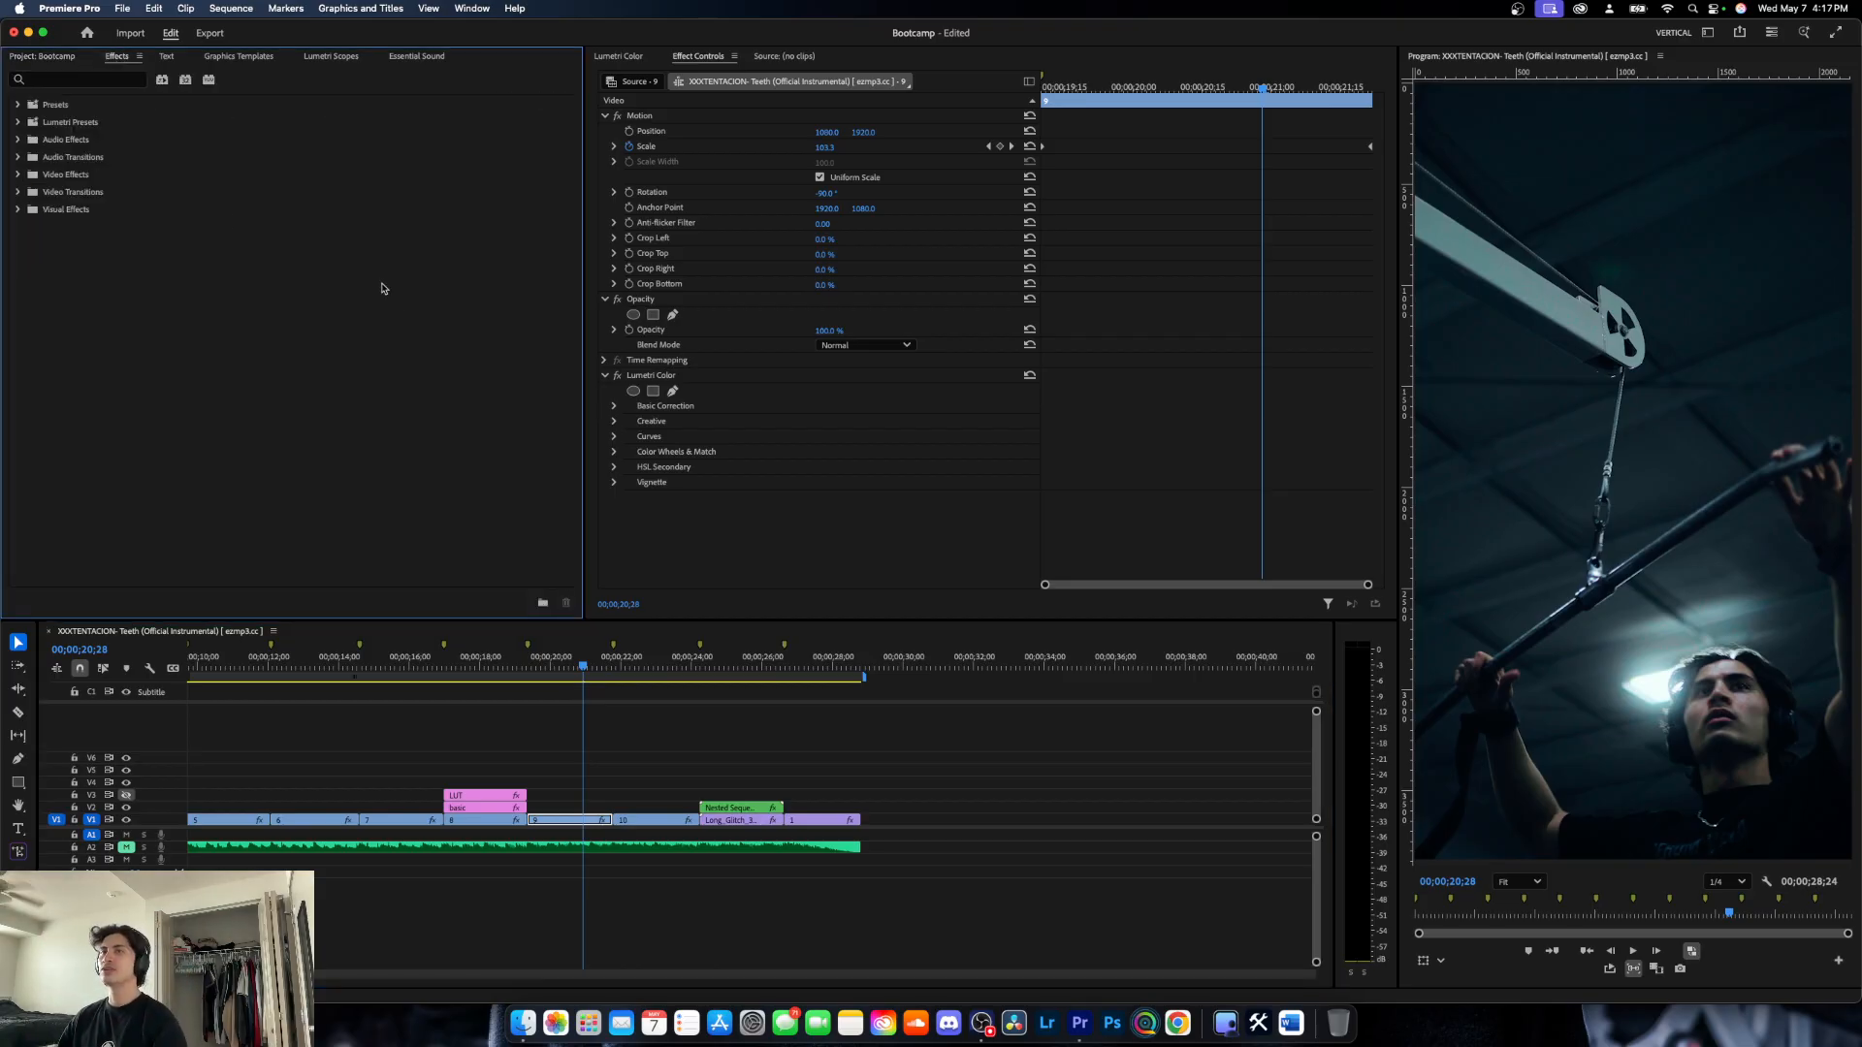
{"action": "left_click", "coordinate": [665, 740]}
{"action": "left_click_drag", "start_coordinate": [586, 667], "coordinate": [385, 693]}
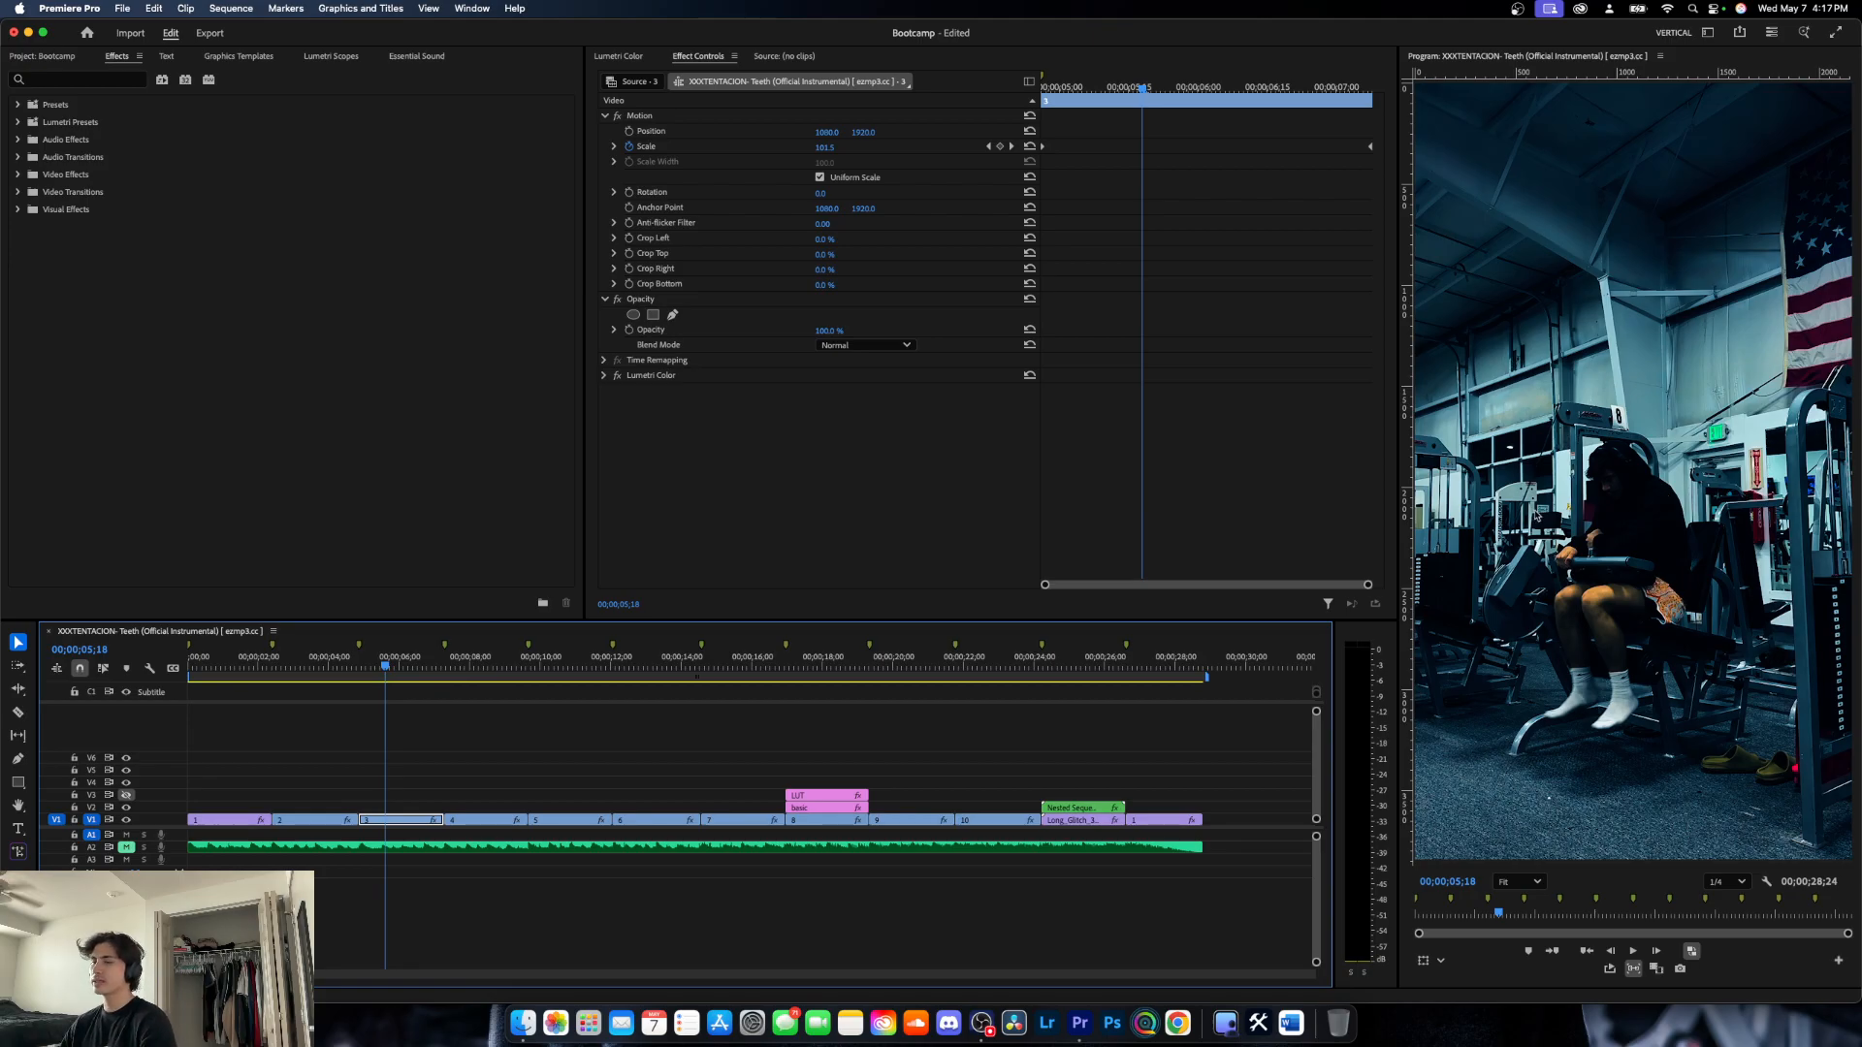
{"action": "left_click", "coordinate": [58, 80]}
{"action": "type", "text": "gua"}
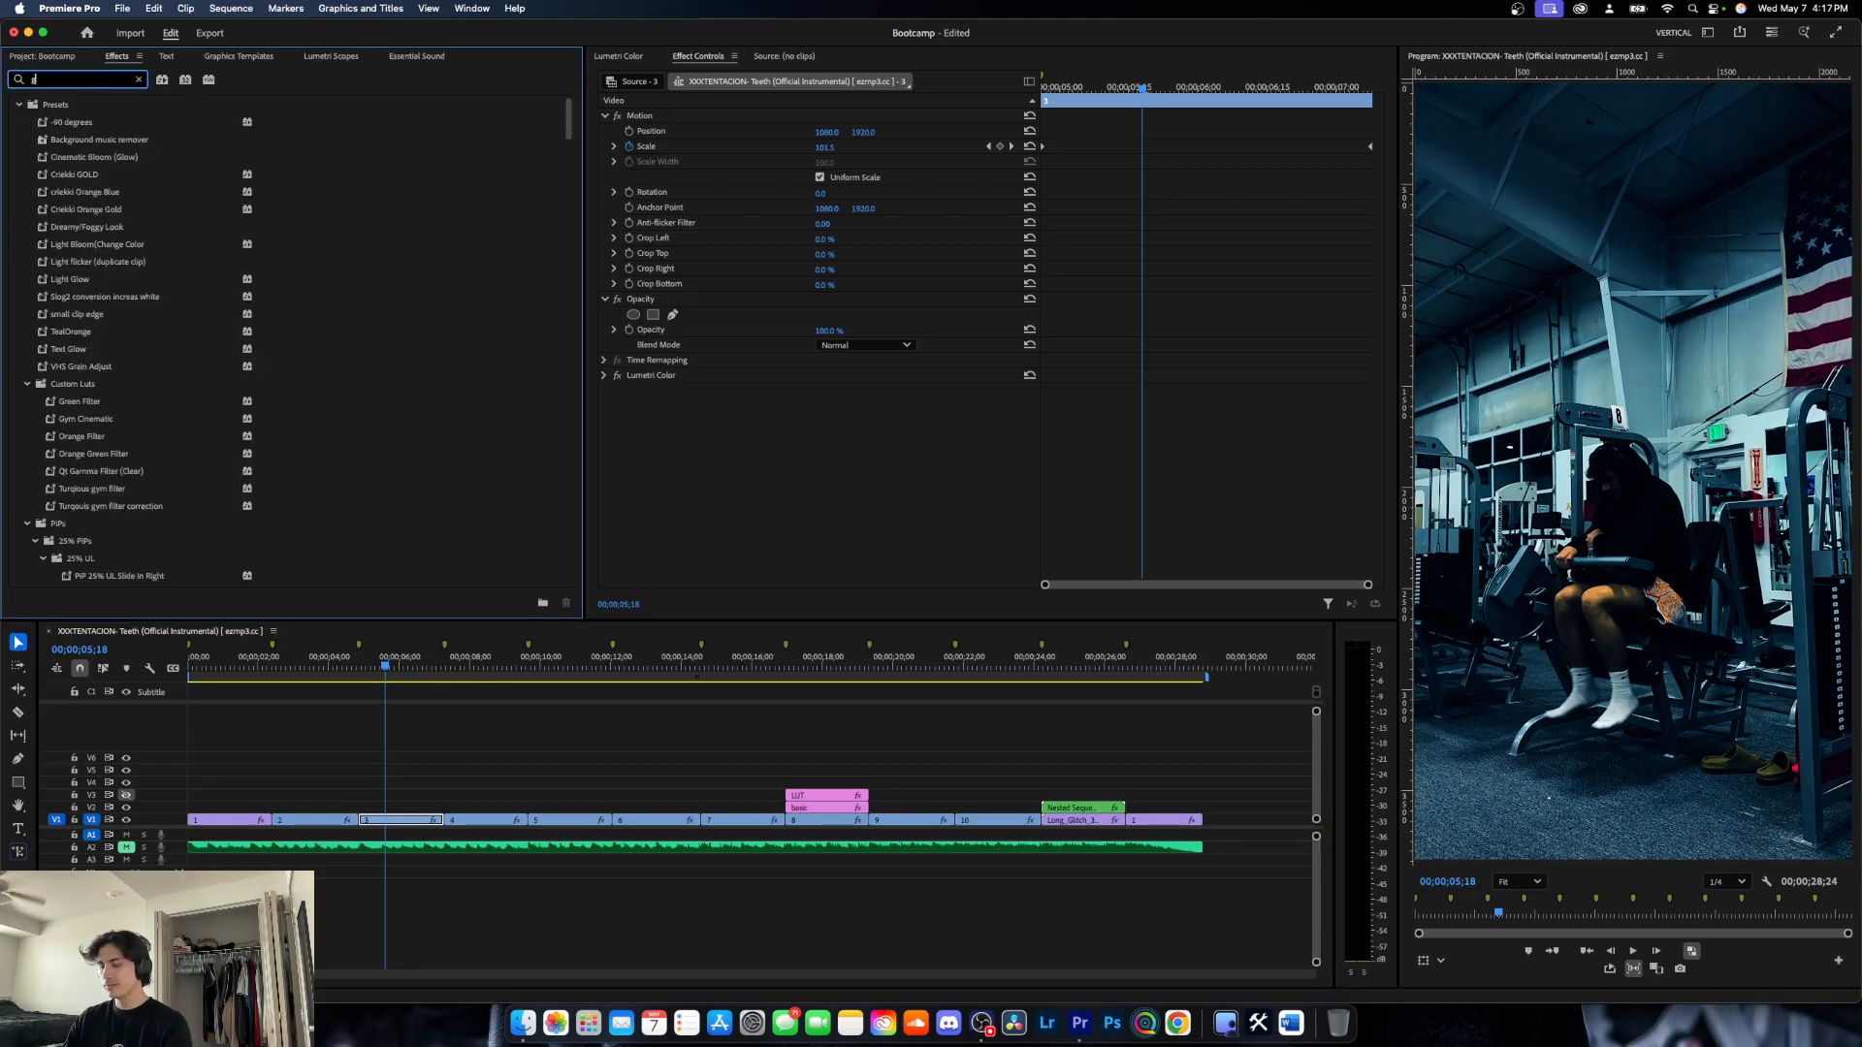
{"action": "key", "text": "BackSpace"}
{"action": "key", "text": "BackSpace"}
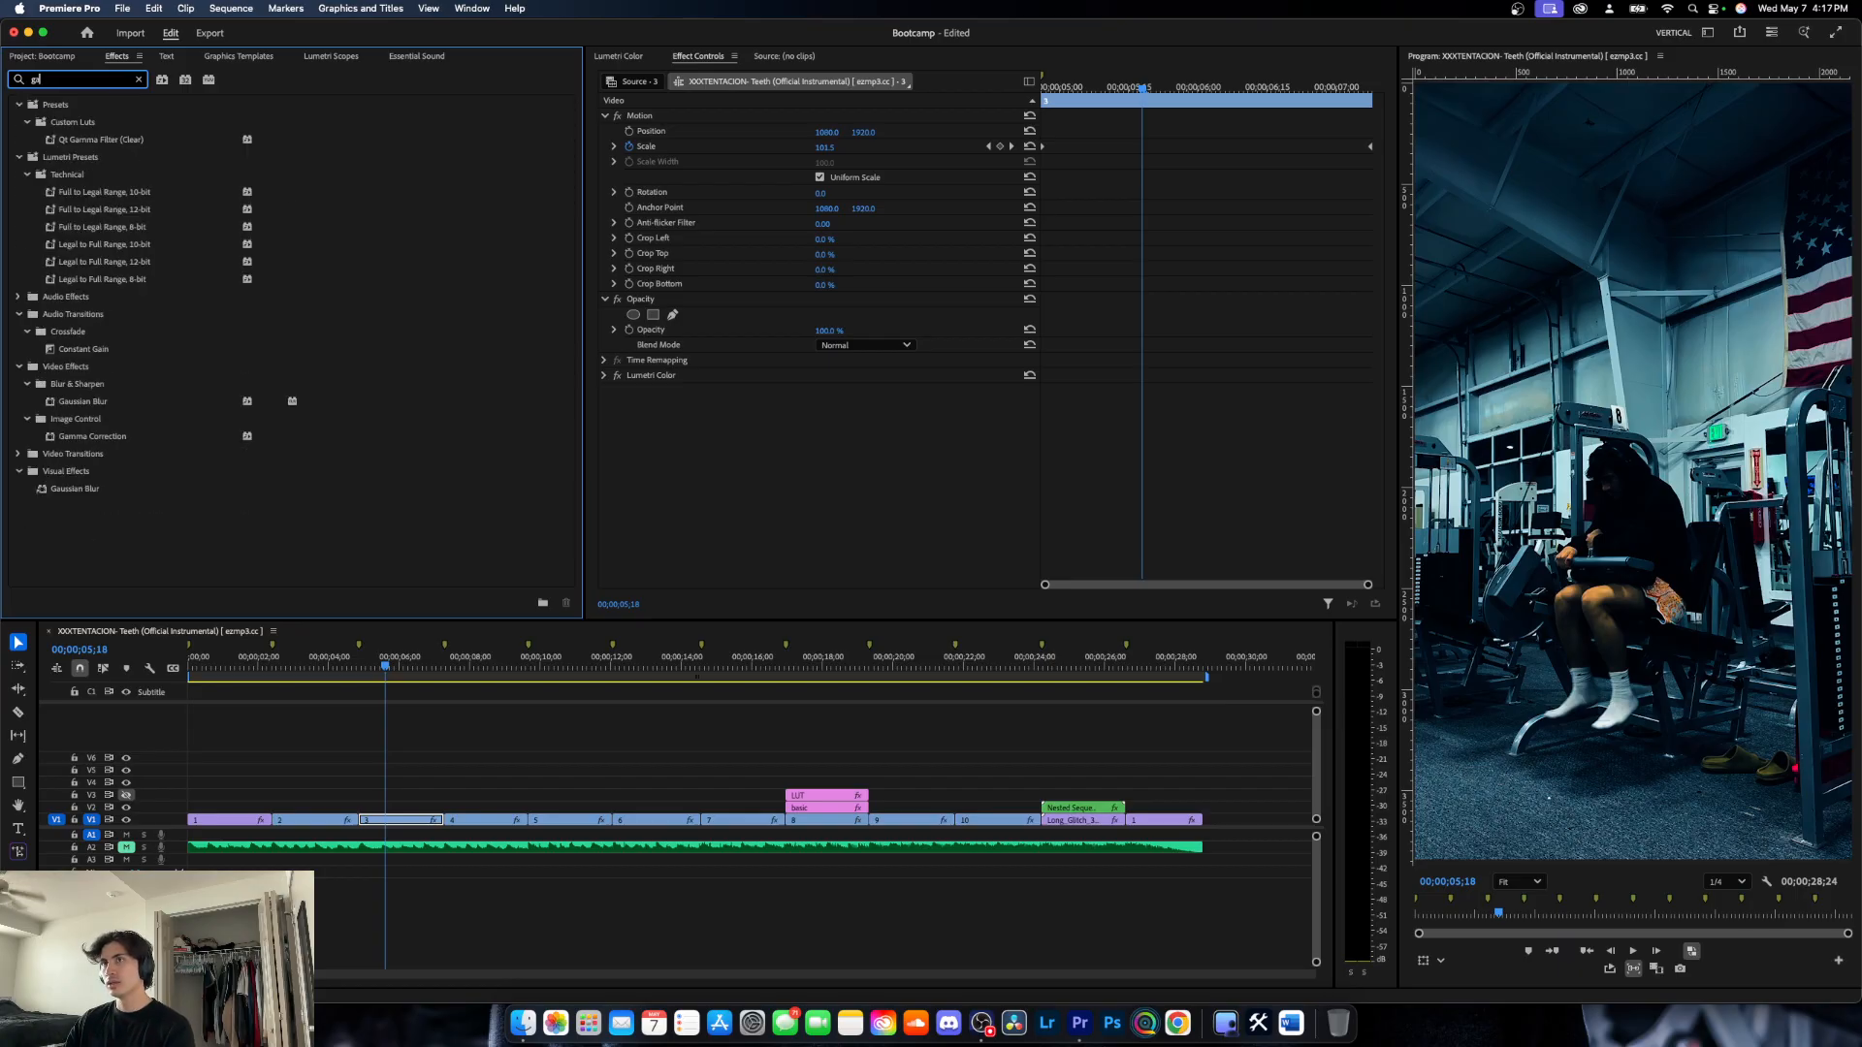
{"action": "type", "text": "au"}
{"action": "left_click", "coordinate": [54, 214]}
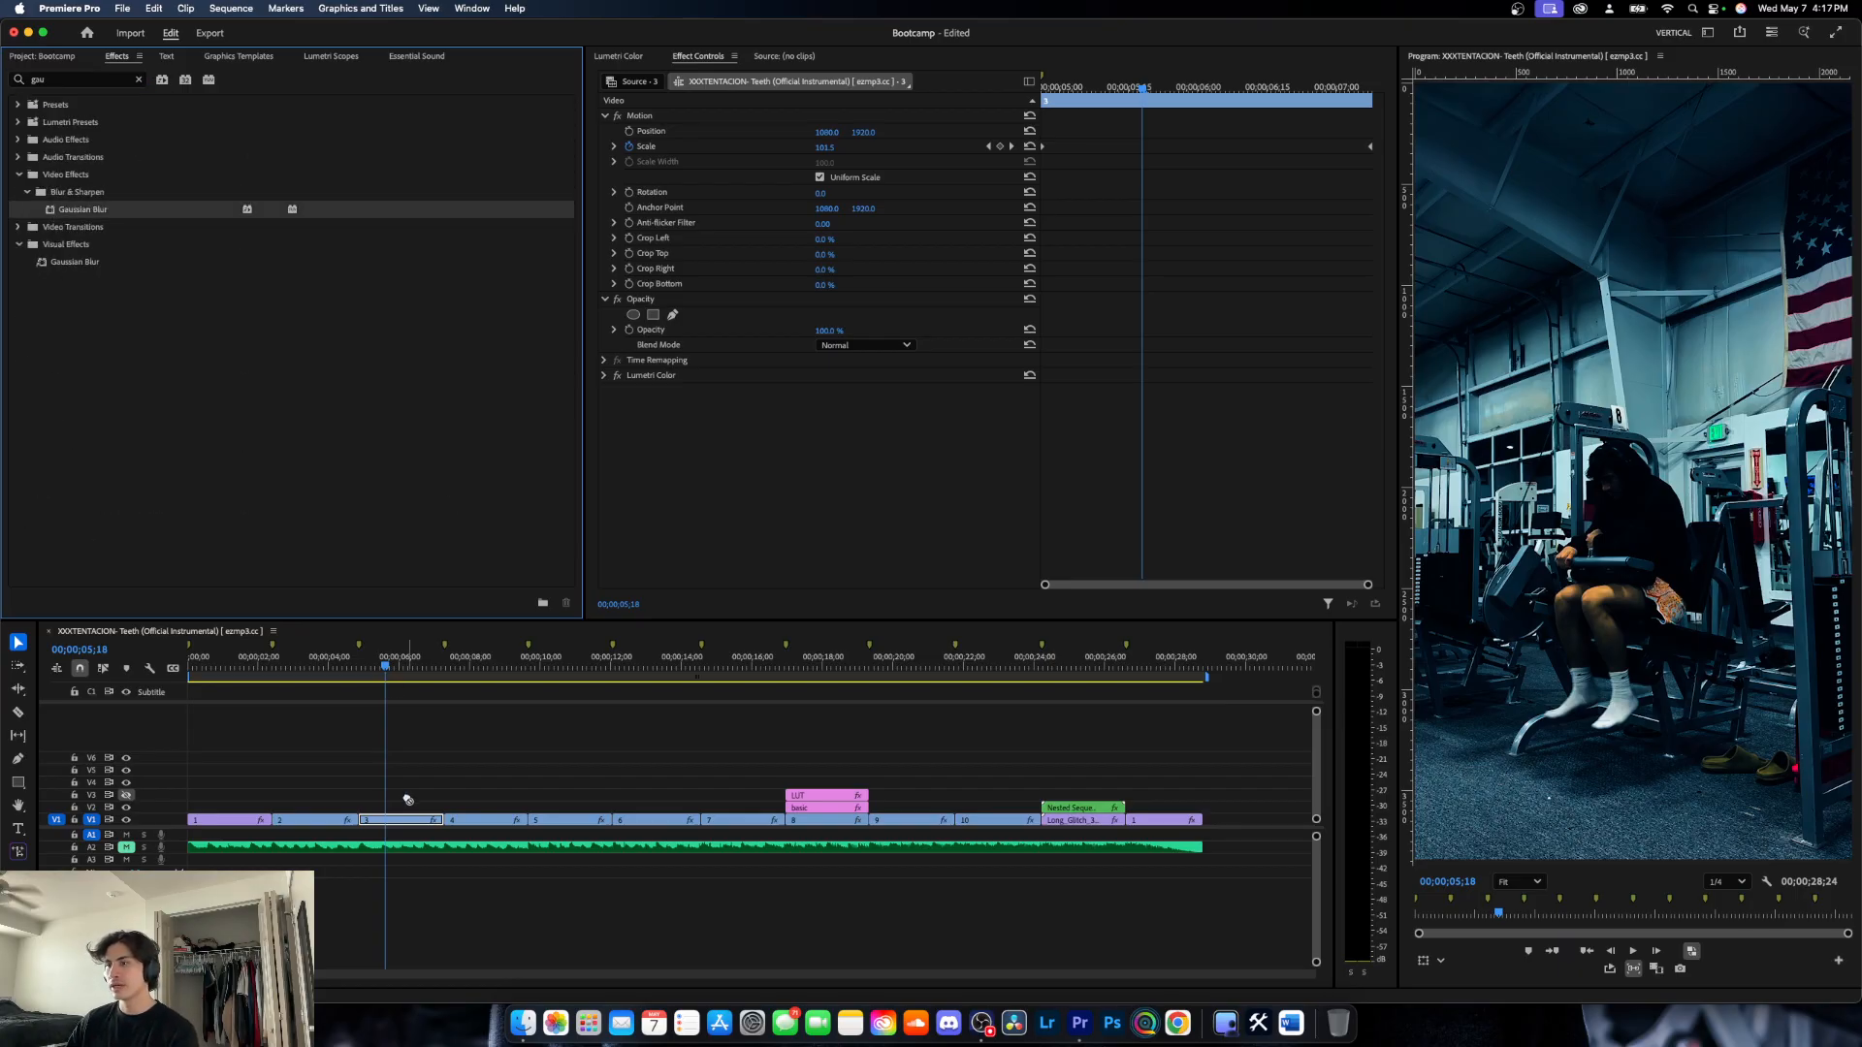
{"action": "left_click_drag", "start_coordinate": [407, 800], "coordinate": [410, 822]}
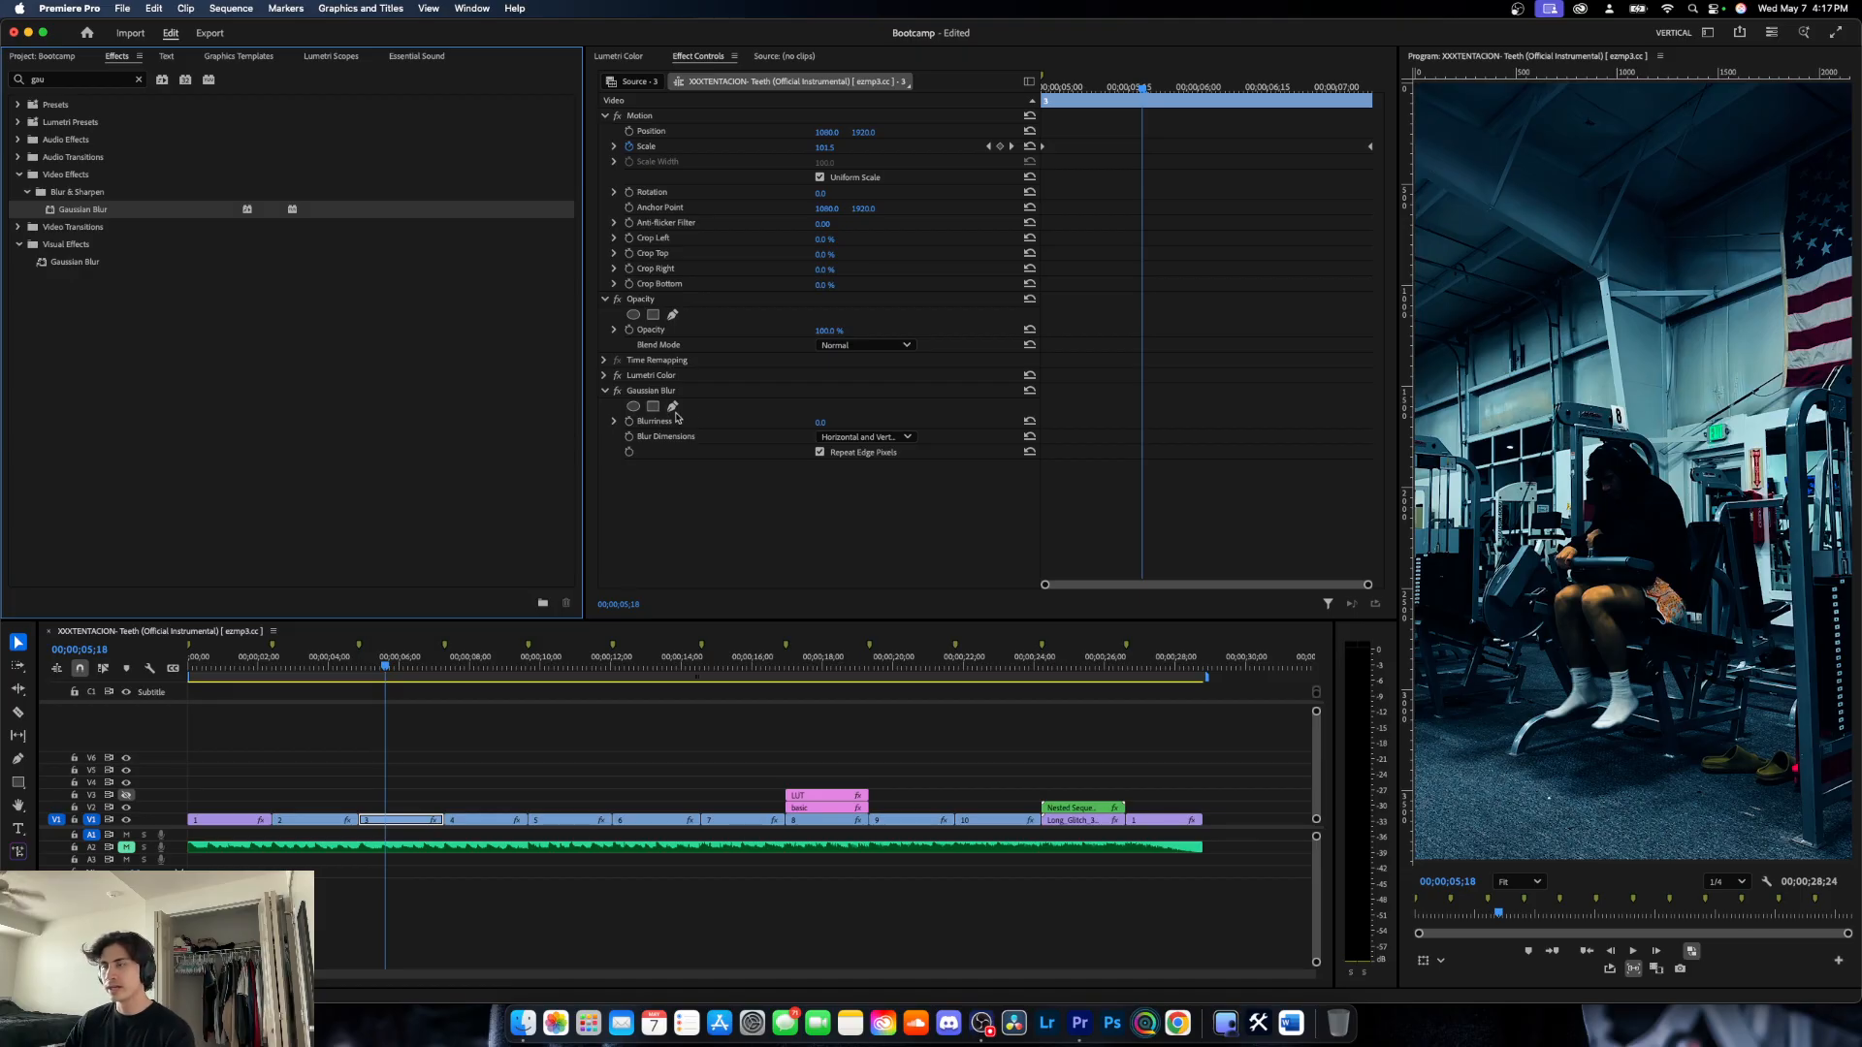
- Draw a closed freeform Gaussian Blur mask around the seated man and his exercise machine at 00;00;05;18
{"action": "left_click", "coordinate": [674, 408]}
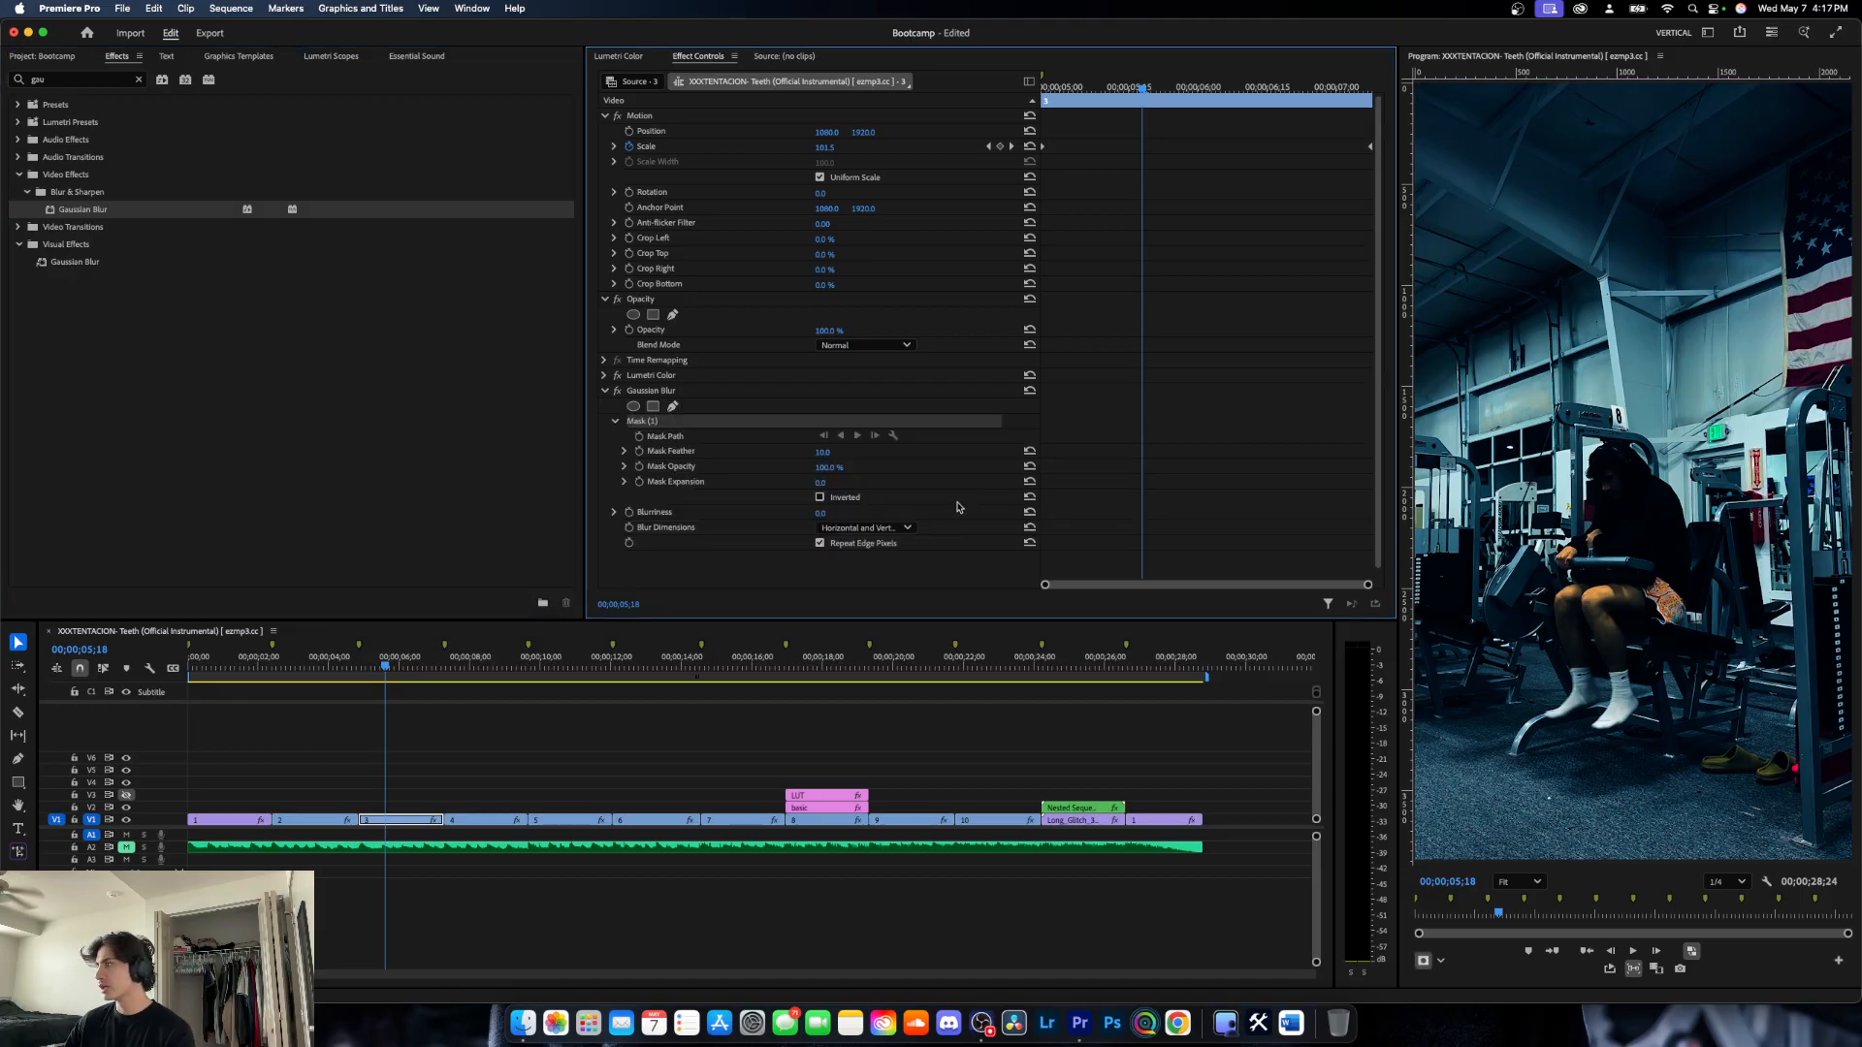
{"action": "left_click", "coordinate": [1518, 761]}
{"action": "left_click", "coordinate": [1620, 776]}
{"action": "left_click", "coordinate": [1700, 769]}
{"action": "left_click", "coordinate": [1742, 728]}
{"action": "left_click", "coordinate": [1757, 702]}
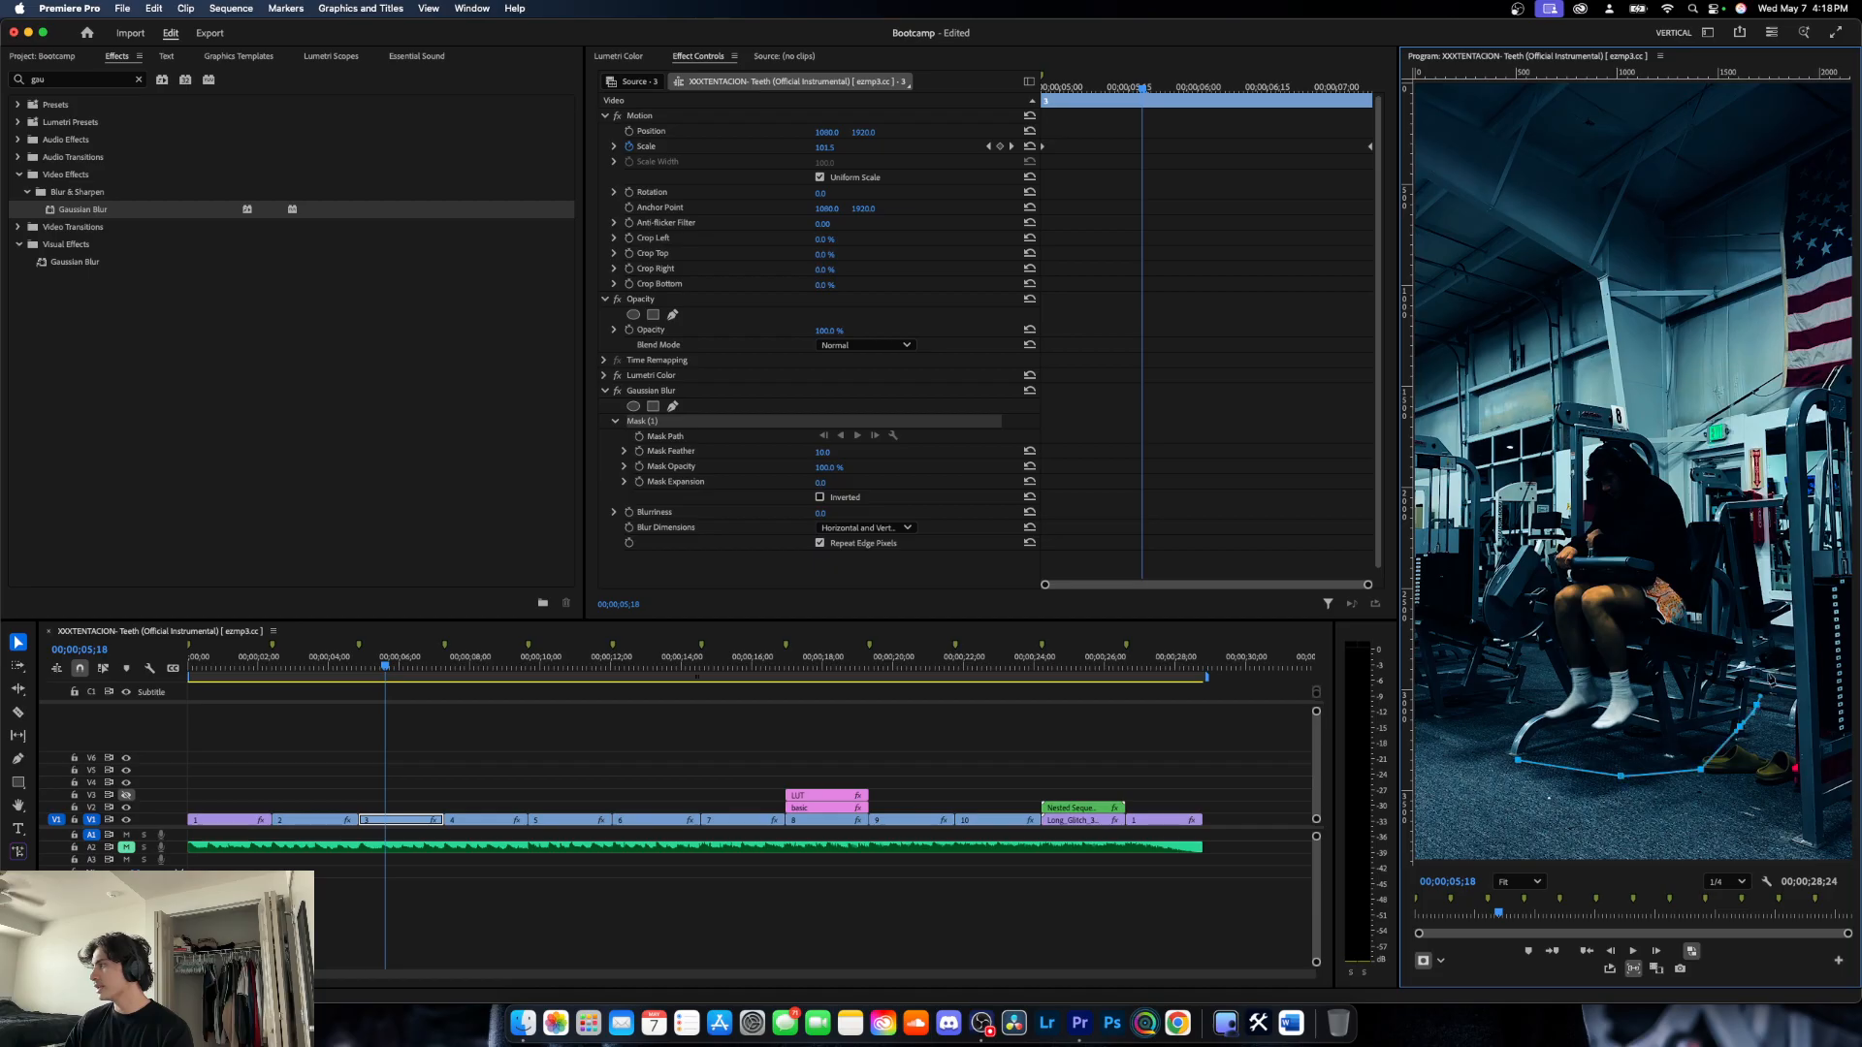
{"action": "left_click", "coordinate": [1773, 638]}
{"action": "left_click", "coordinate": [1763, 512]}
{"action": "left_click", "coordinate": [1709, 427]}
{"action": "left_click", "coordinate": [1649, 402]}
{"action": "left_click", "coordinate": [1588, 393]}
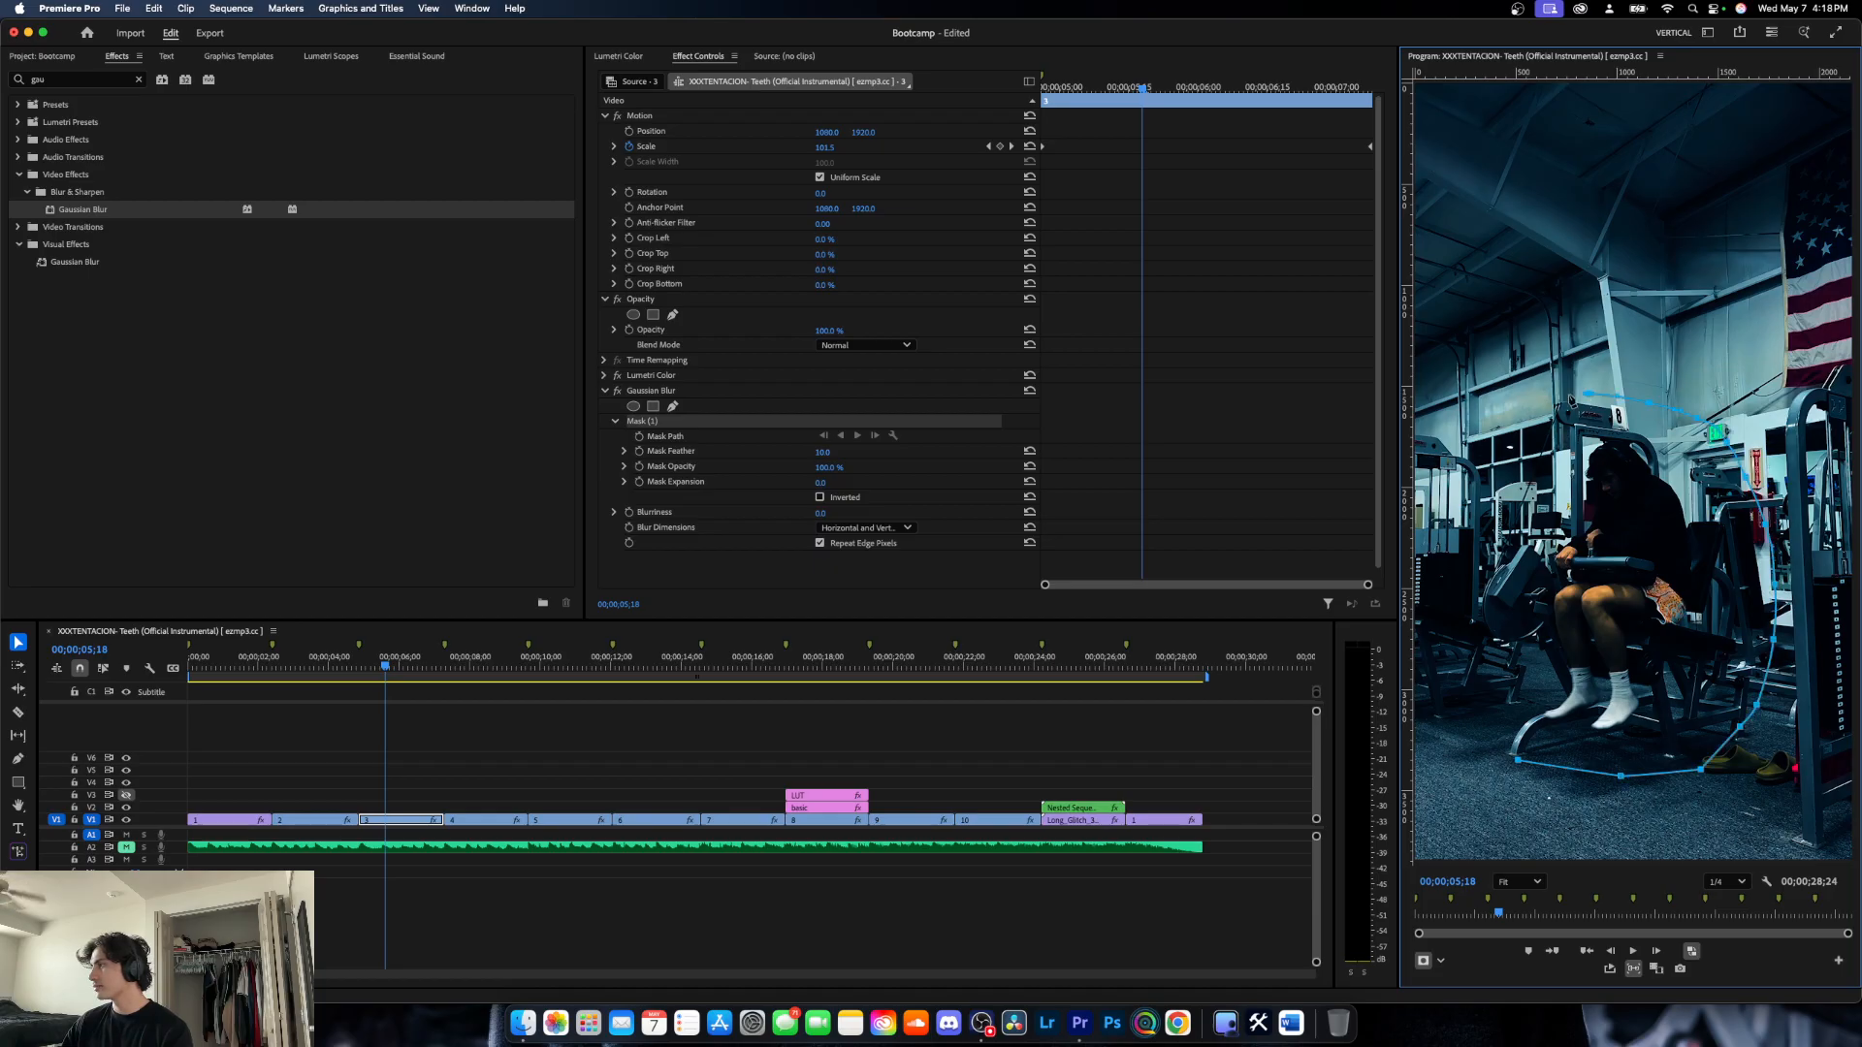
{"action": "left_click", "coordinate": [1532, 405]}
{"action": "left_click", "coordinate": [1501, 495]}
{"action": "left_click", "coordinate": [1490, 549]}
{"action": "left_click", "coordinate": [1479, 602]}
{"action": "left_click", "coordinate": [1474, 643]}
{"action": "left_click", "coordinate": [1480, 701]}
{"action": "left_click", "coordinate": [1487, 750]}
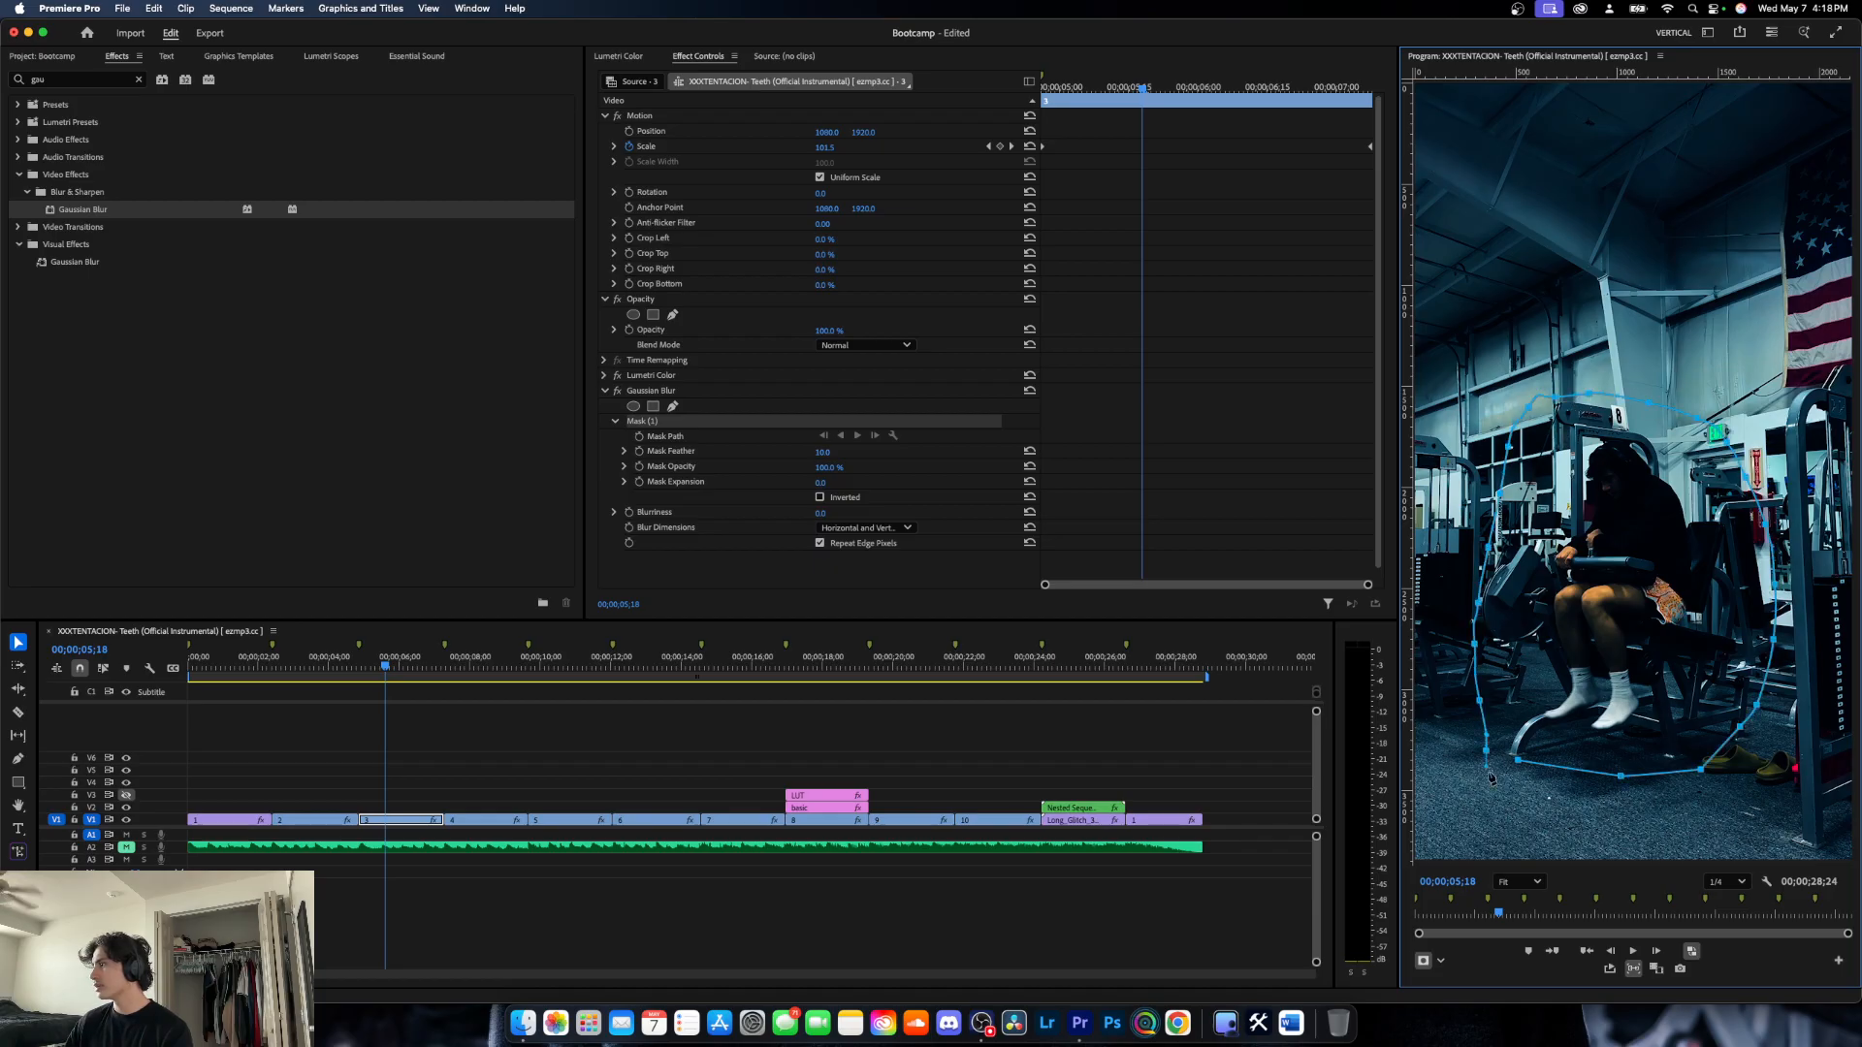
{"action": "left_click", "coordinate": [1519, 762]}
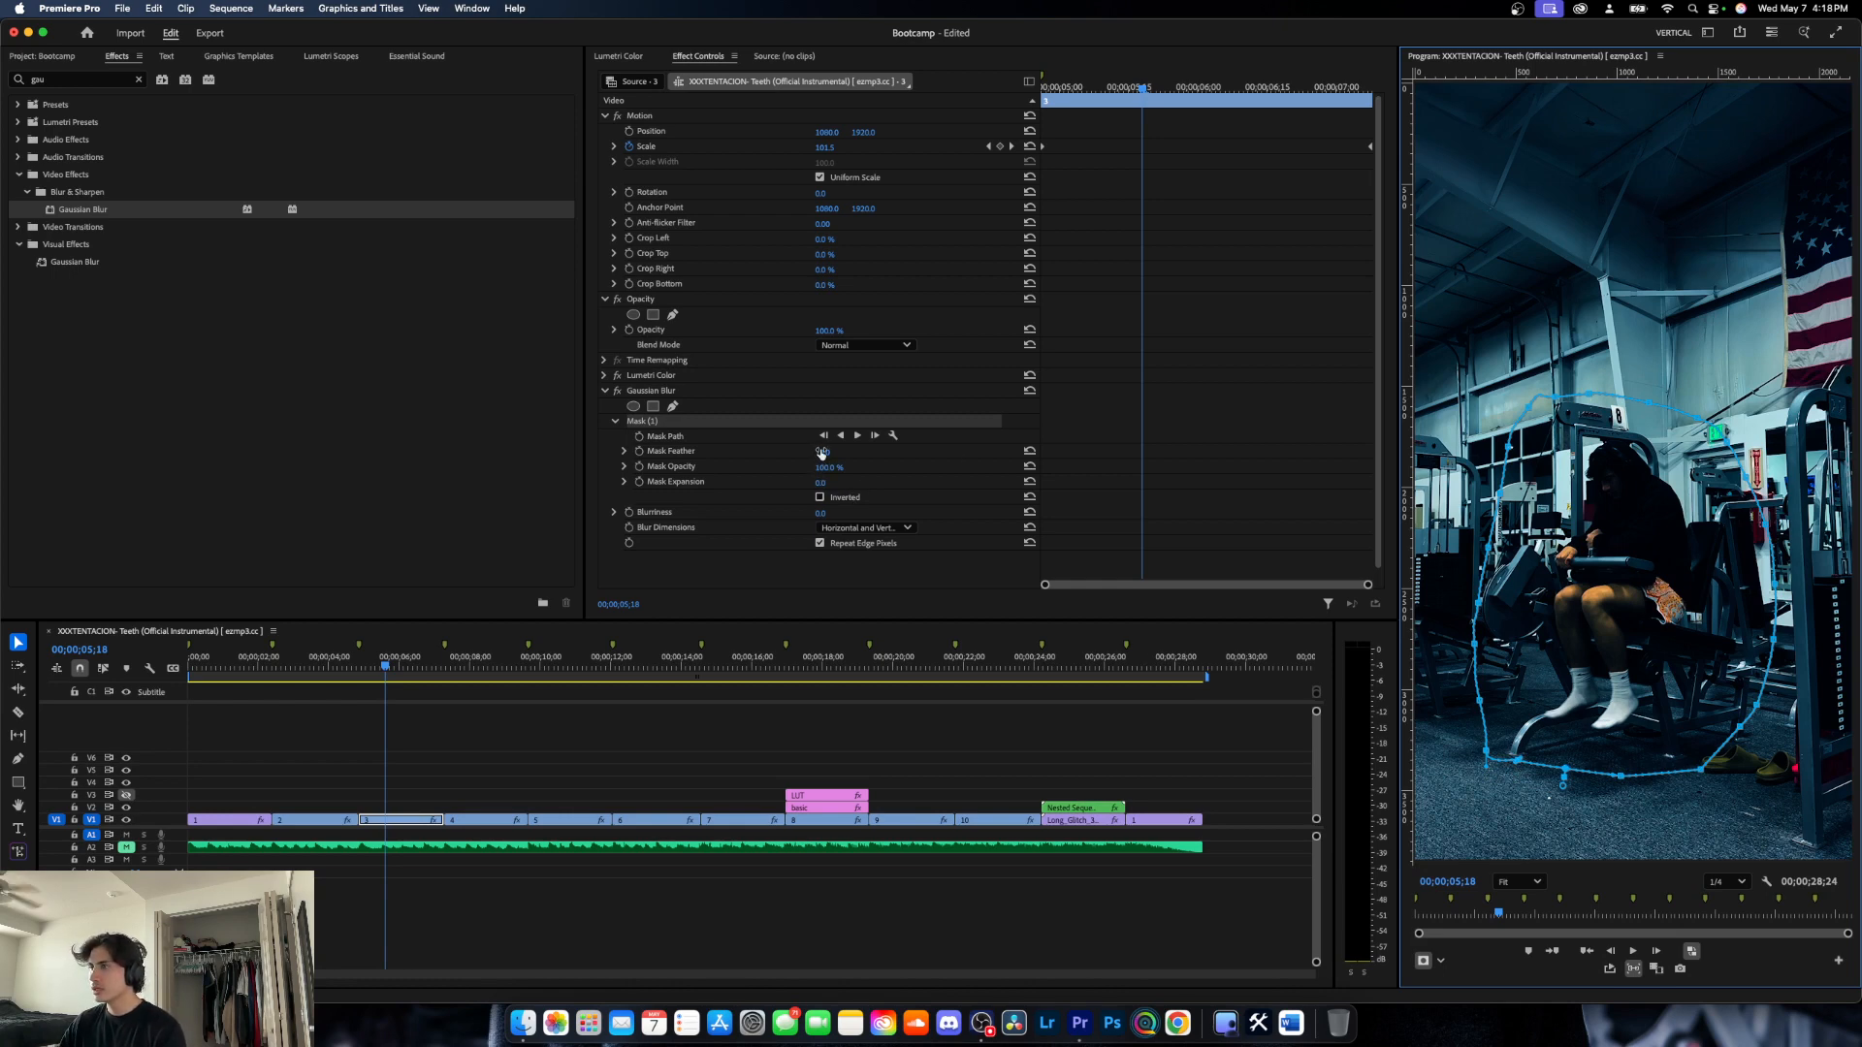
- Set the Gaussian Blur mask's feather to 150 and its expansion to 50
{"action": "left_click_drag", "start_coordinate": [822, 453], "coordinate": [880, 475]}
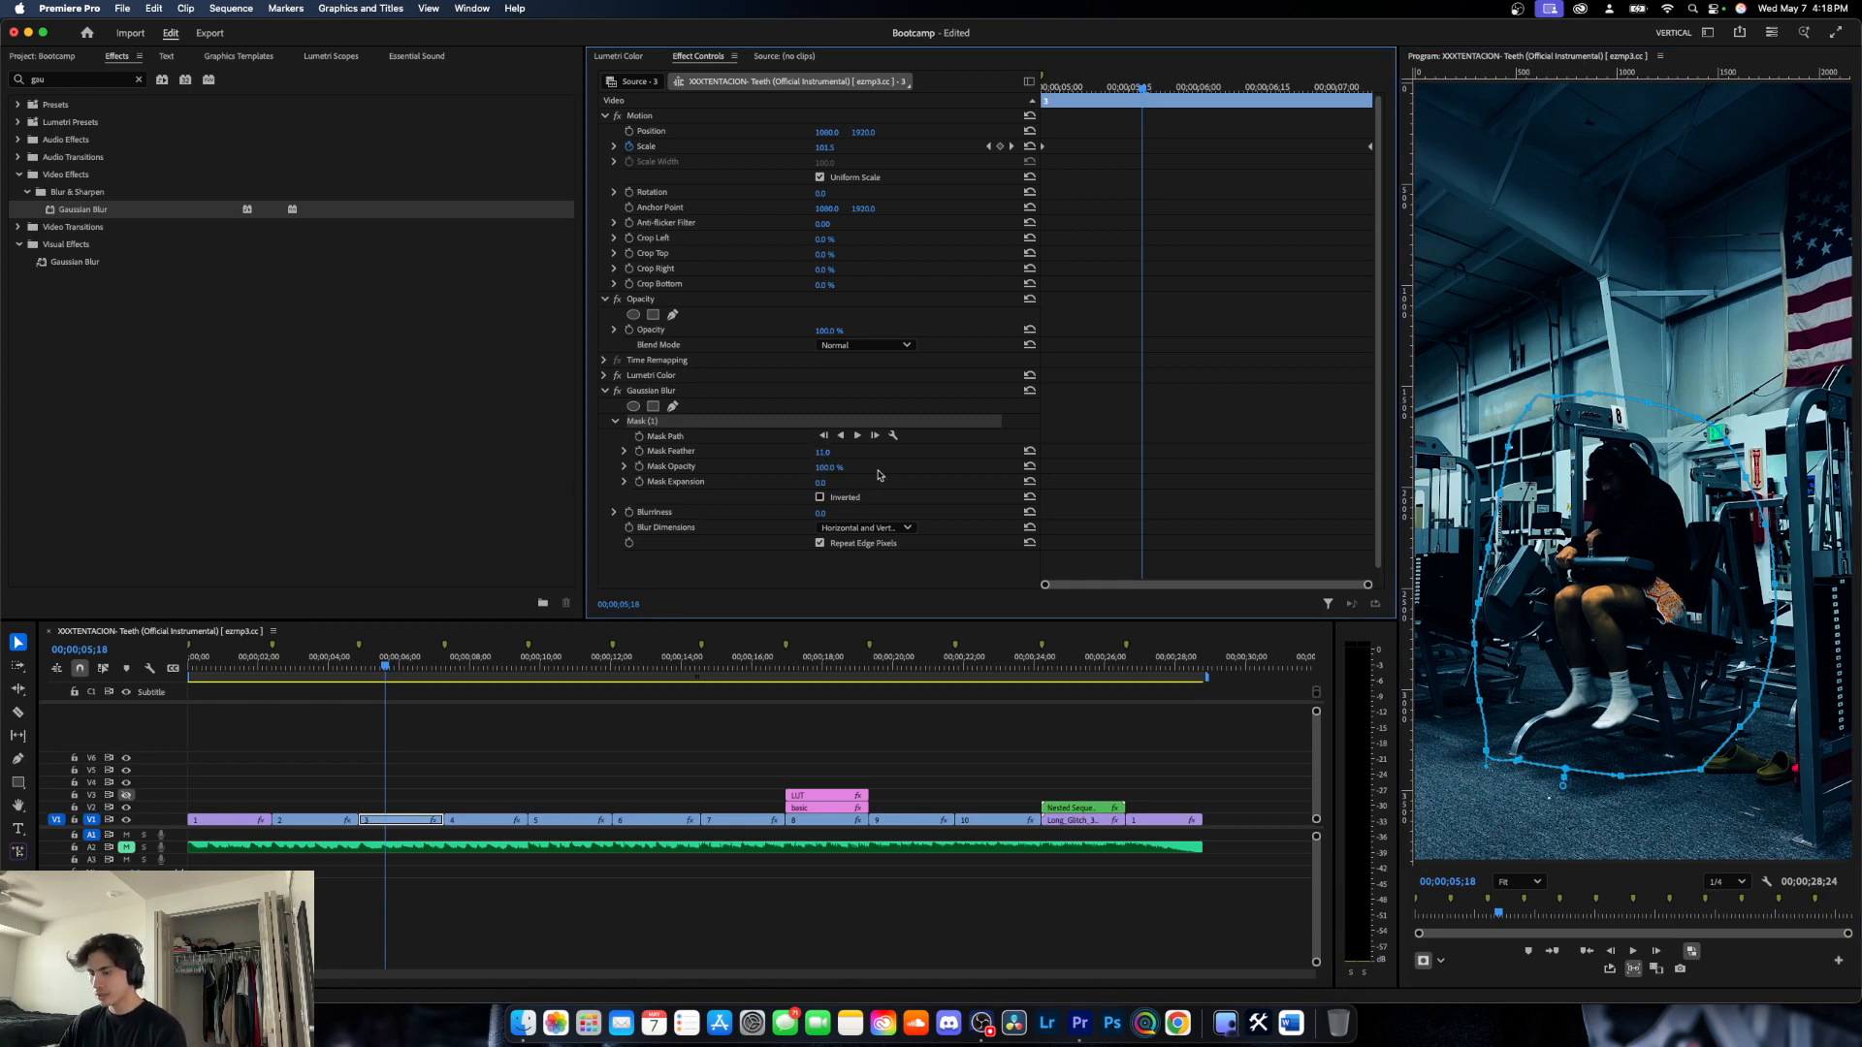
{"action": "left_click", "coordinate": [822, 453]}
{"action": "type", "text": "1"}
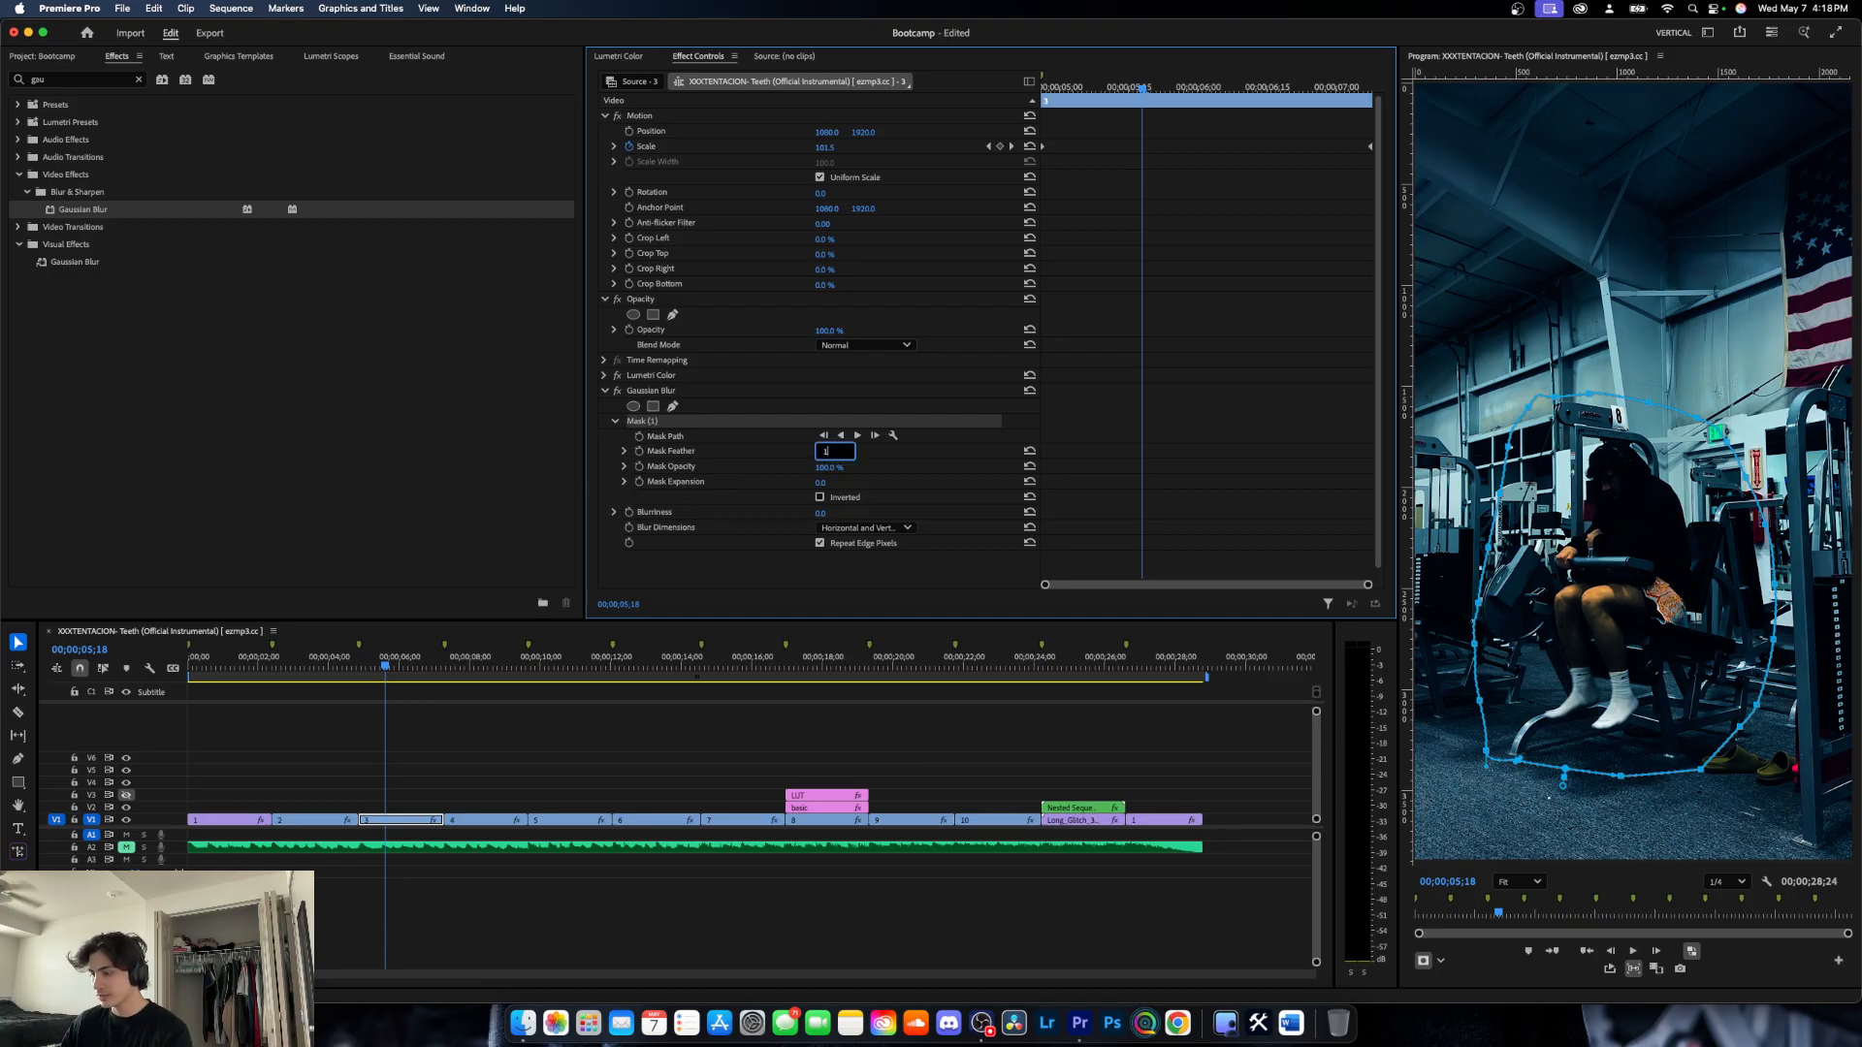
{"action": "type", "text": "50"}
{"action": "key", "text": "Return"}
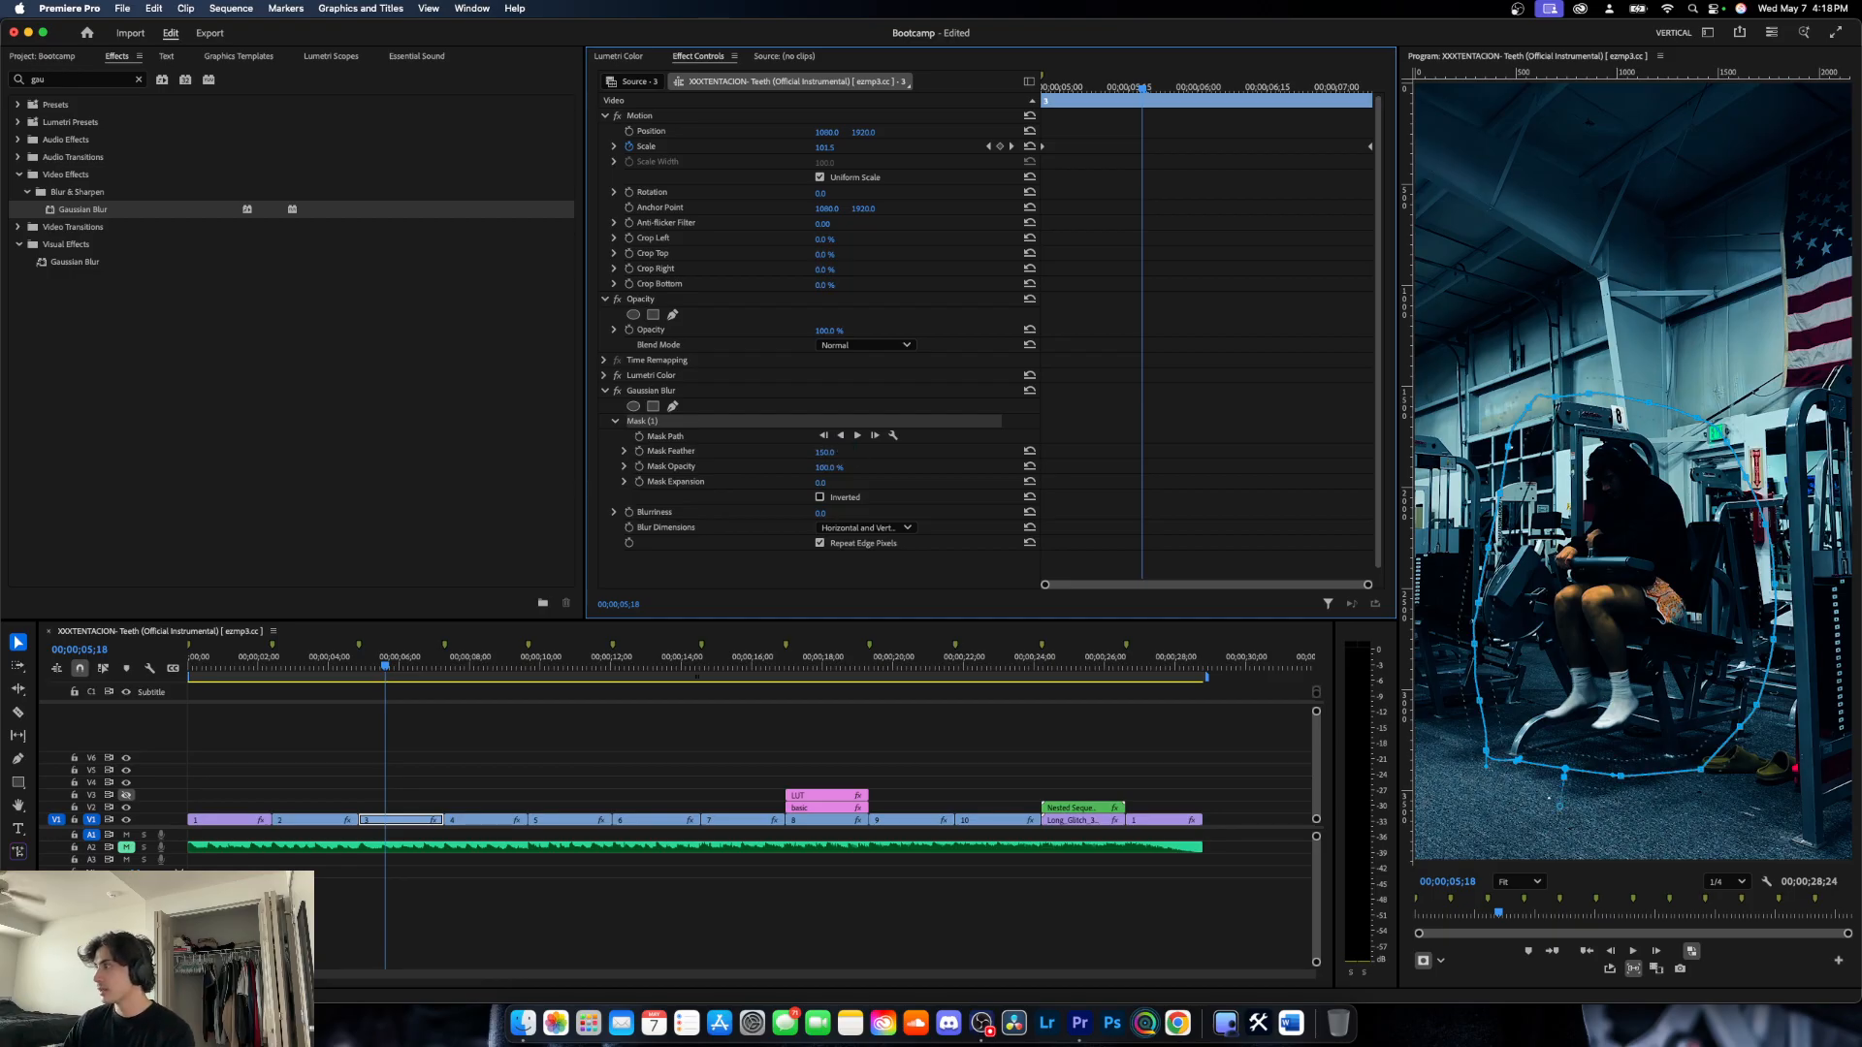
{"action": "left_click", "coordinate": [819, 484]}
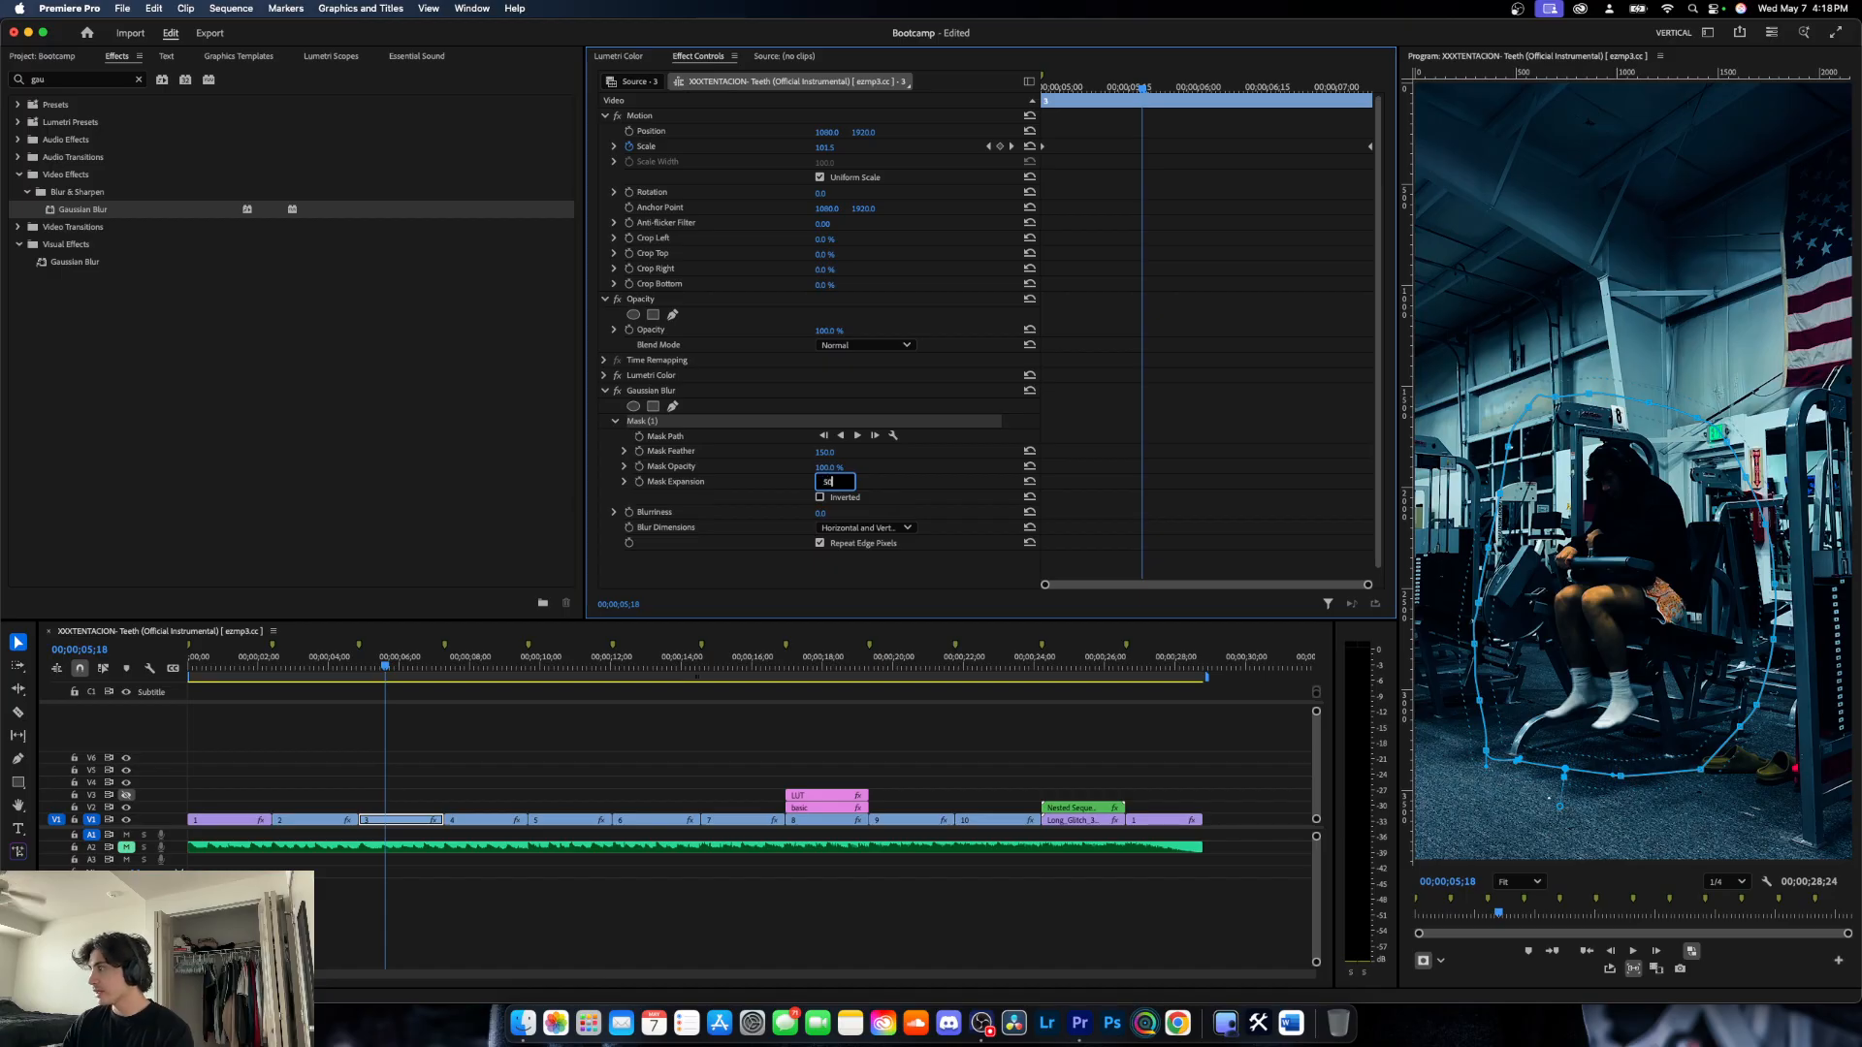
{"action": "type", "text": "50"}
{"action": "key", "text": "Return"}
- Set the Gaussian Blur's blurriness to 10 and invert its mask so the blur affects the background
{"action": "left_click", "coordinate": [822, 514]}
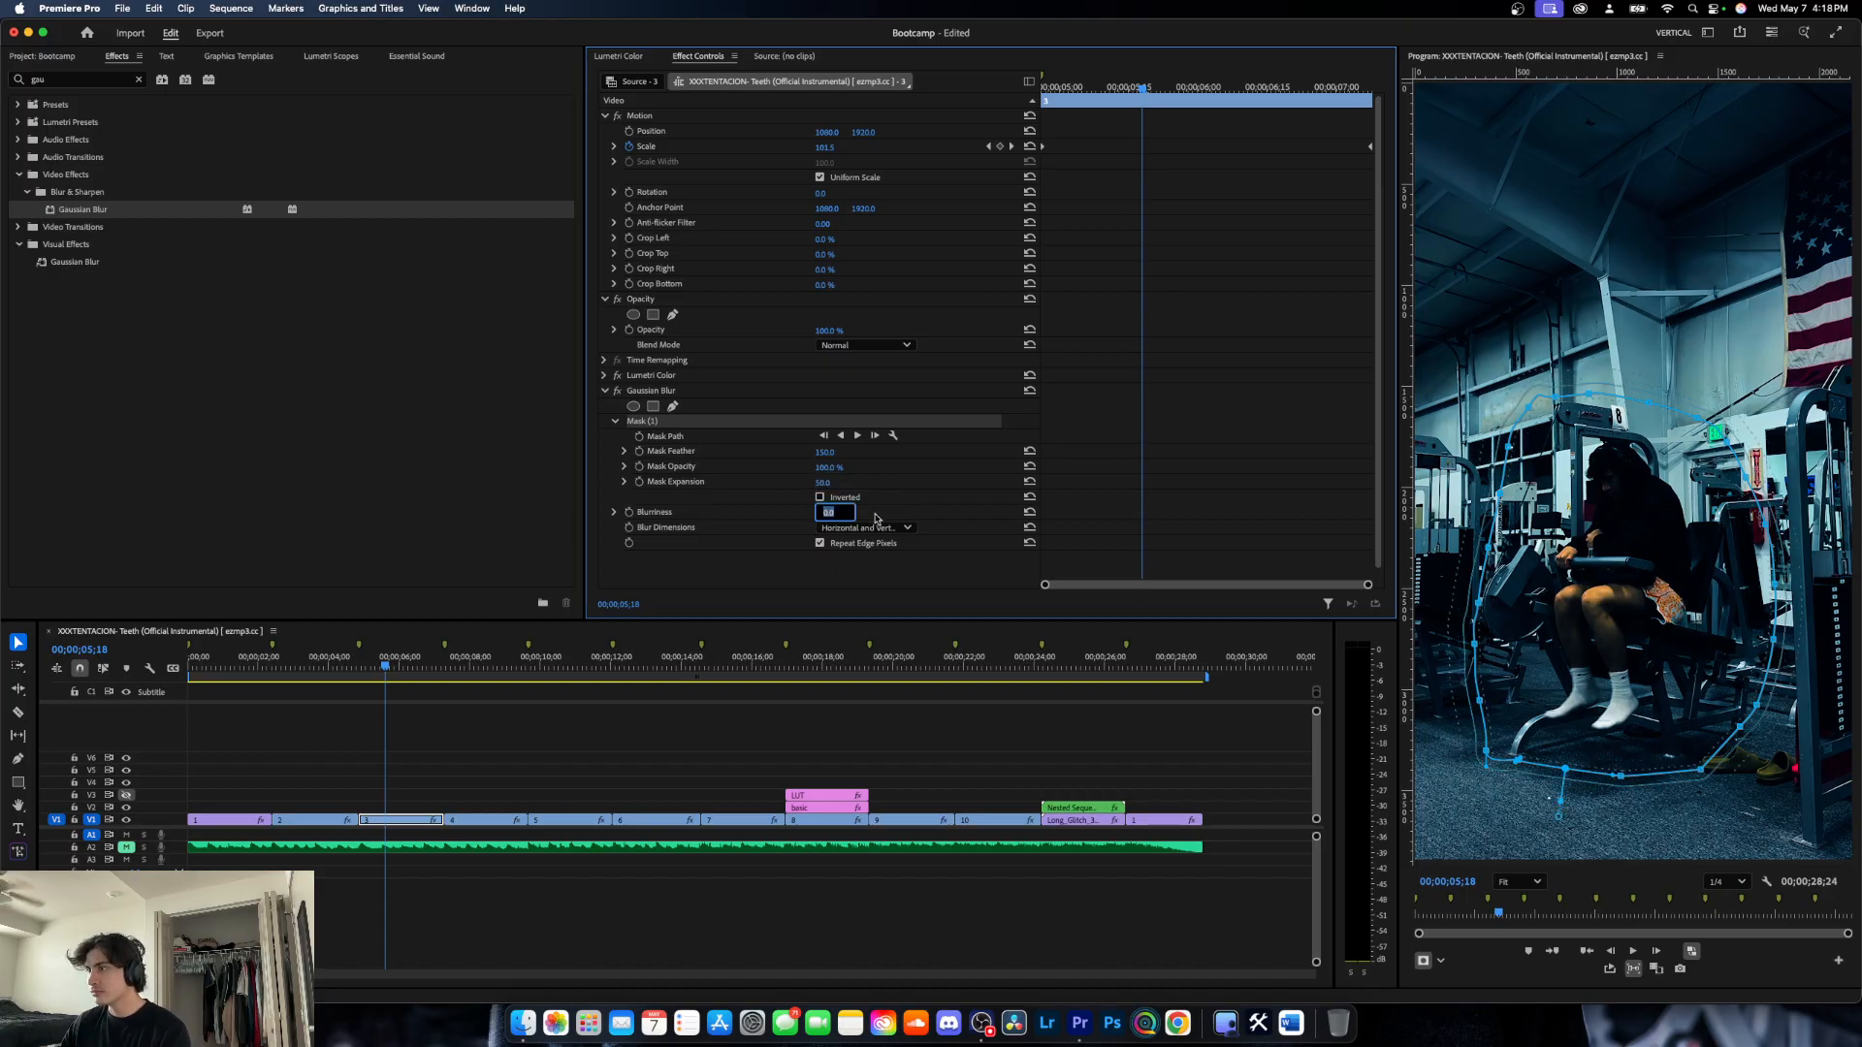
{"action": "type", "text": "10"}
{"action": "key", "text": "Return"}
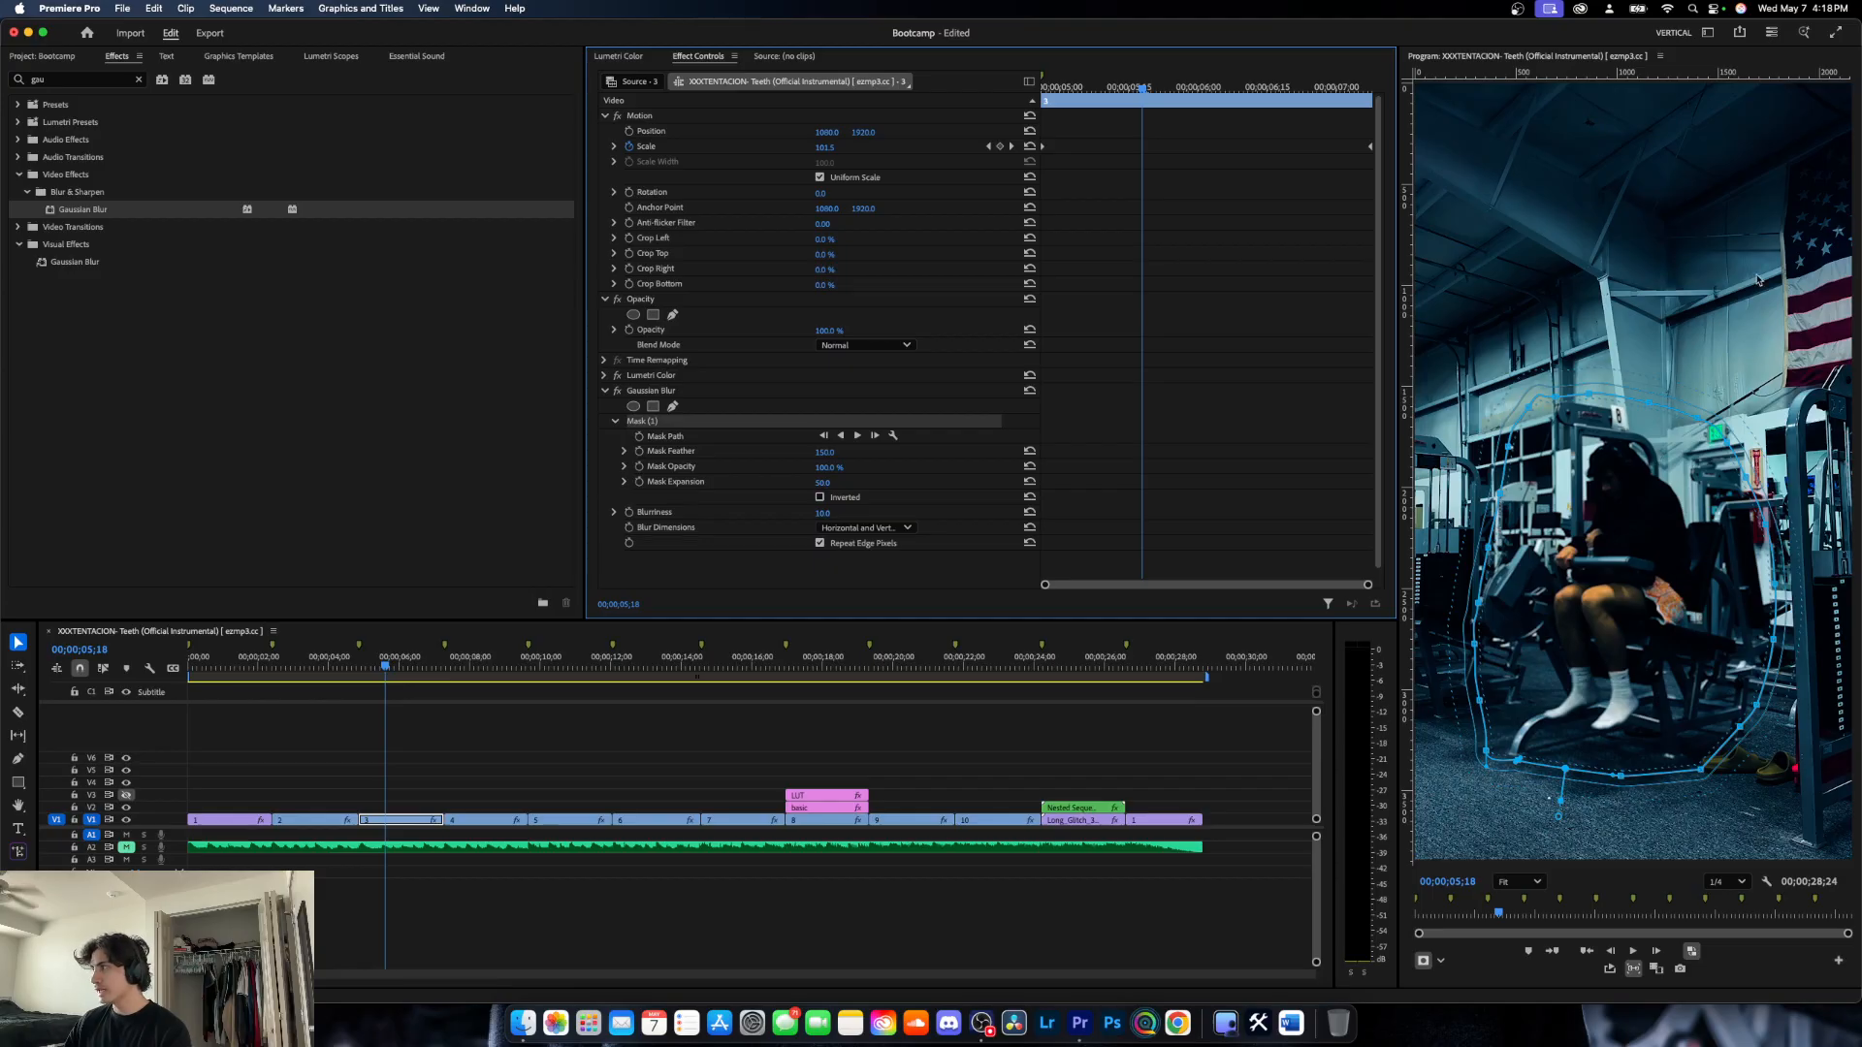
{"action": "left_click", "coordinate": [819, 498]}
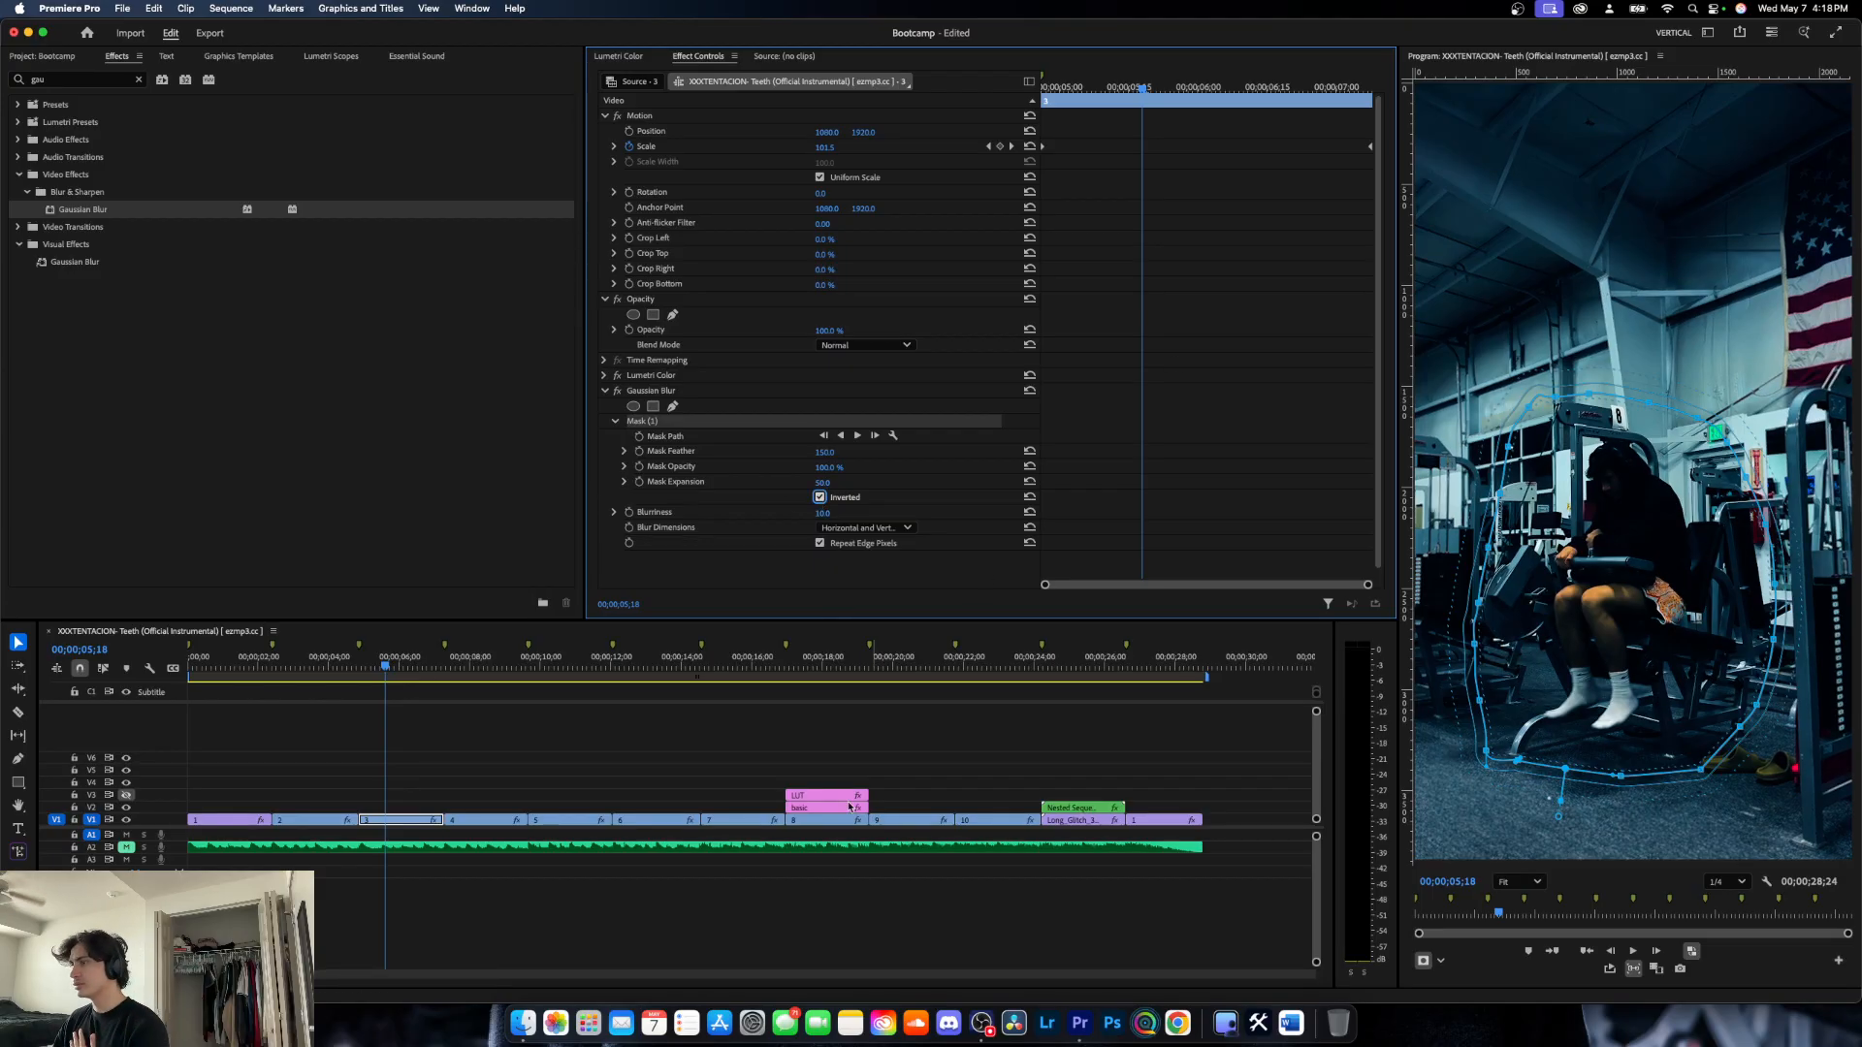
- Deselect the clip and play back clip 3 from near its start to check the background blur
{"action": "left_click", "coordinate": [916, 755]}
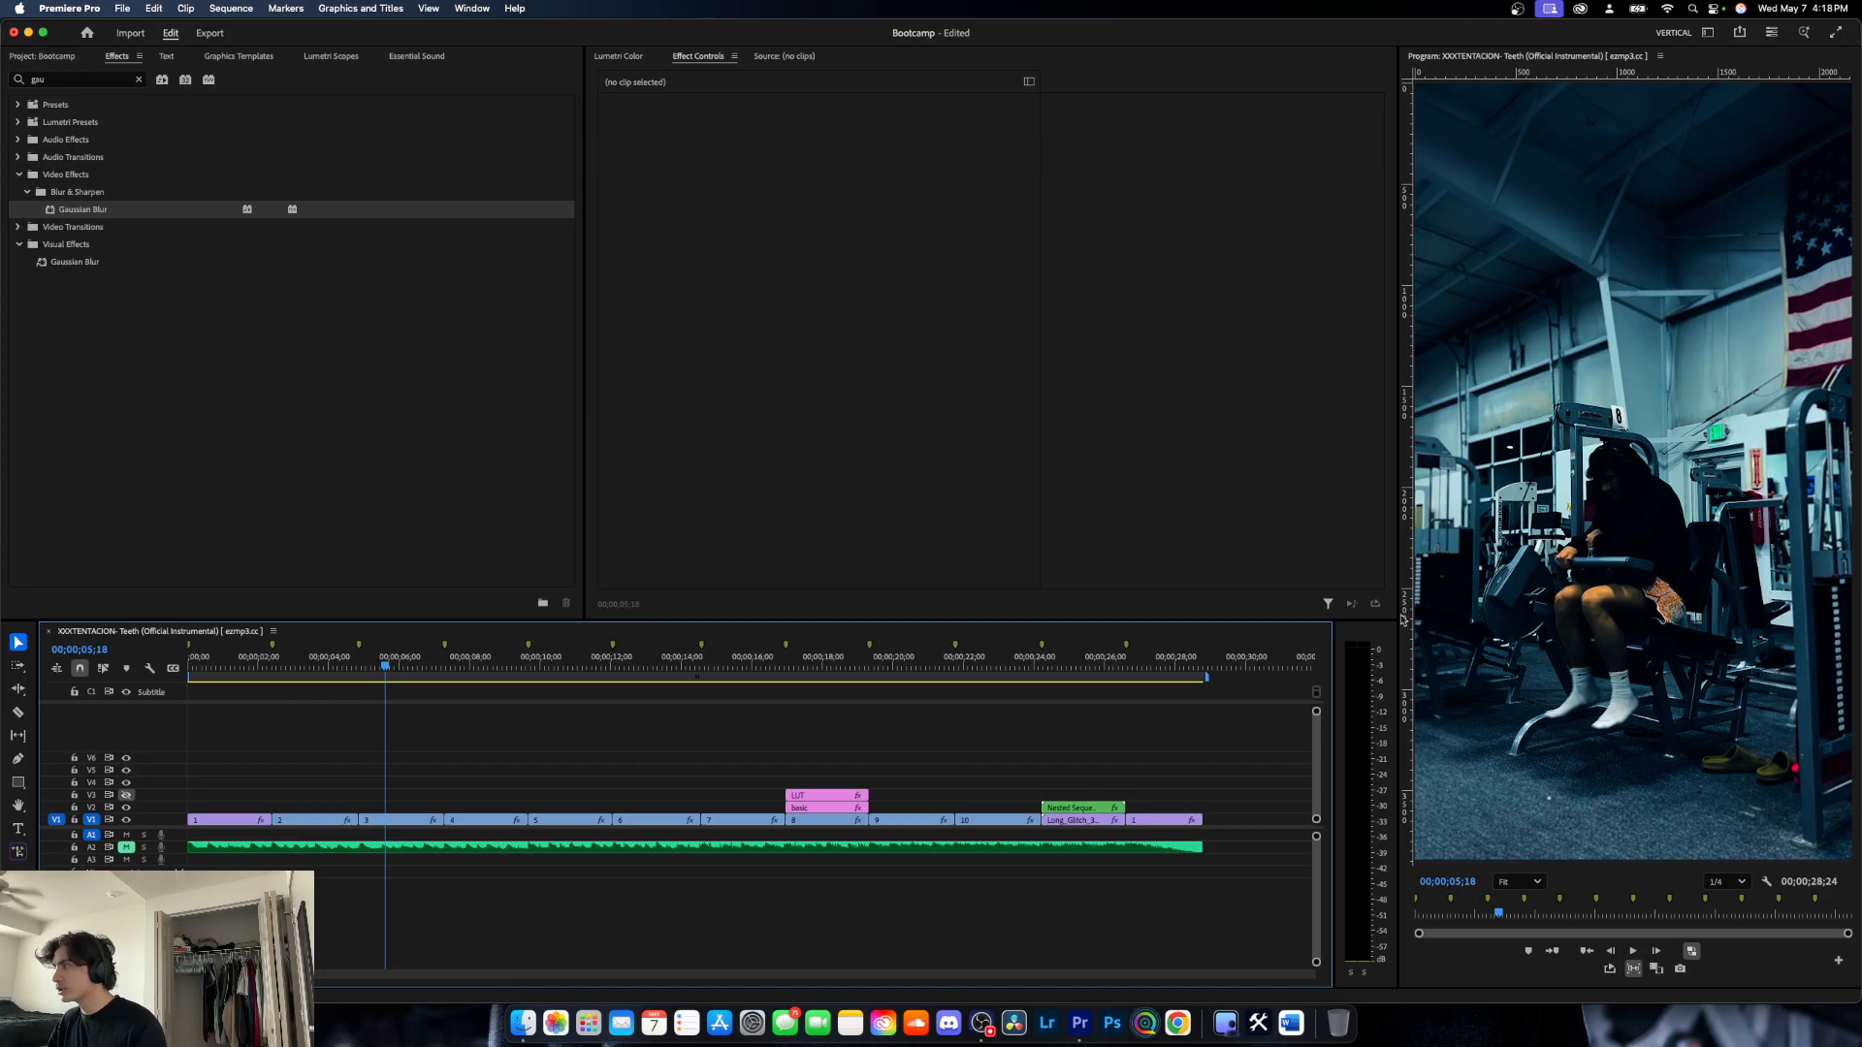
{"action": "left_click_drag", "start_coordinate": [385, 670], "coordinate": [367, 671]}
{"action": "key", "text": "space"}
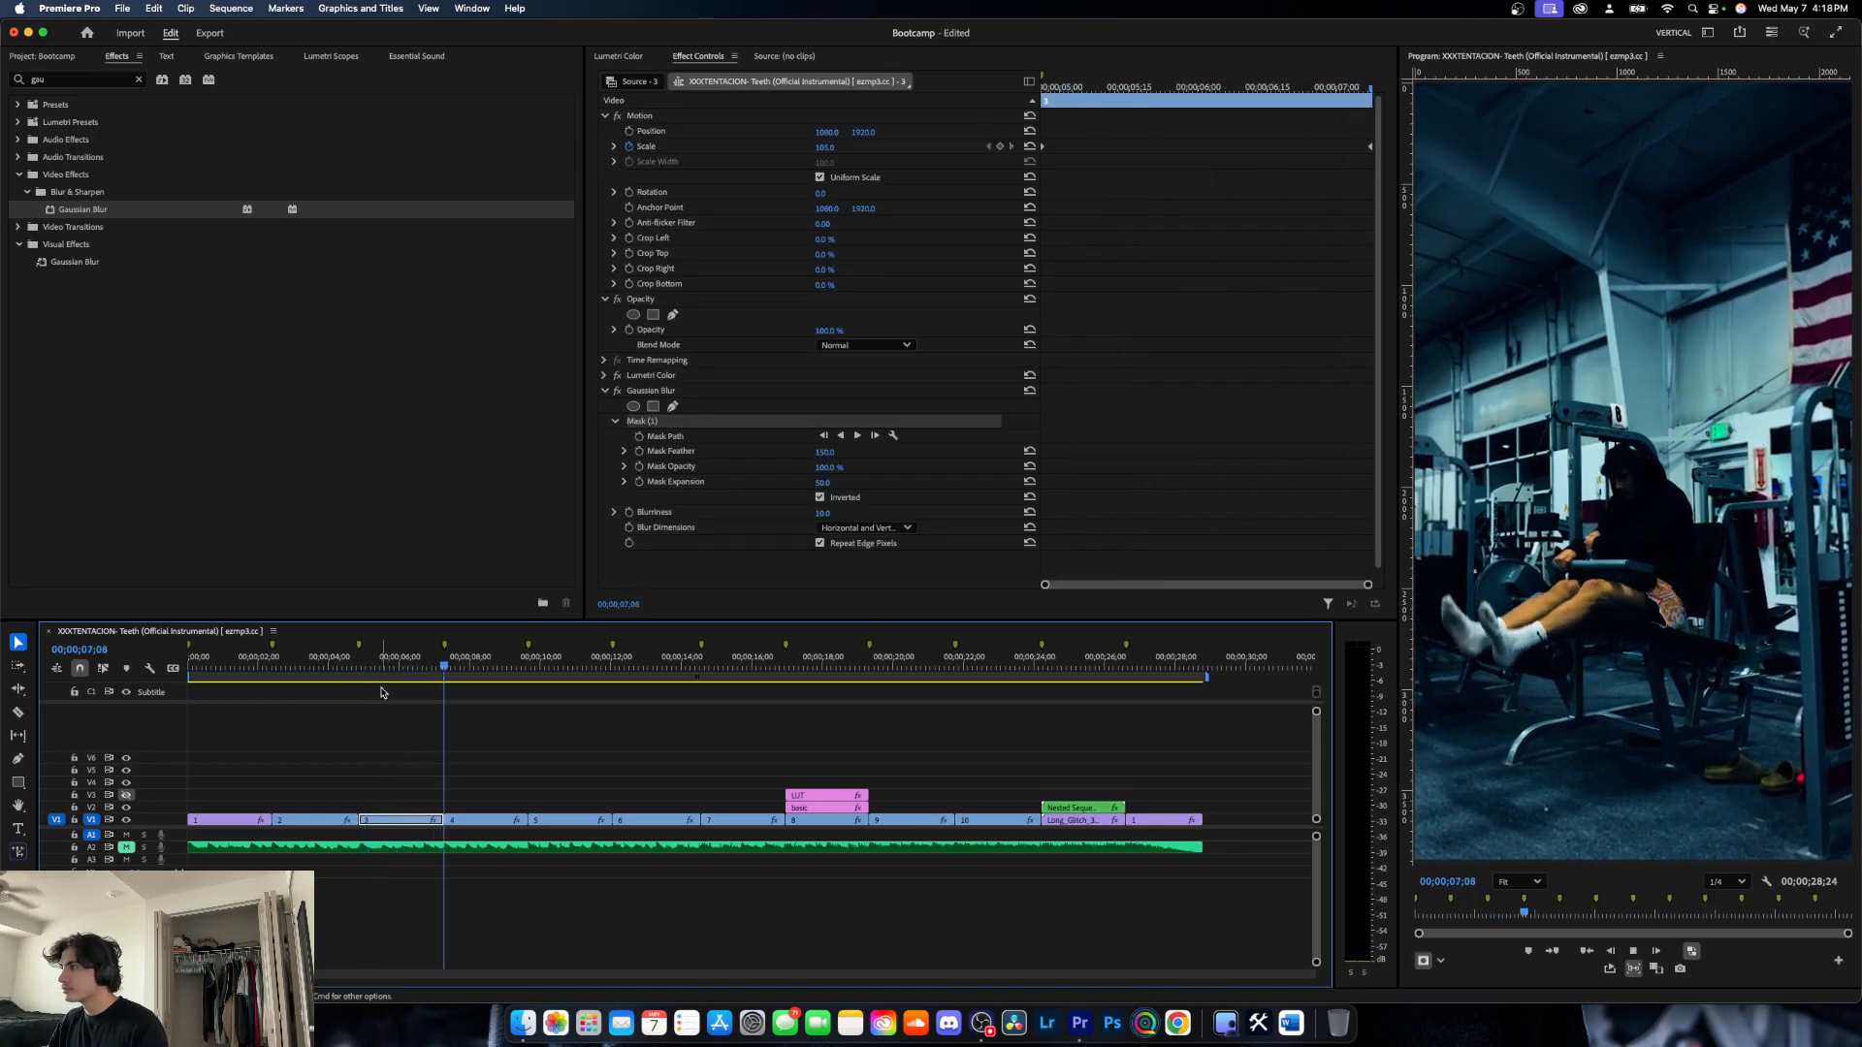
{"action": "key", "text": "space"}
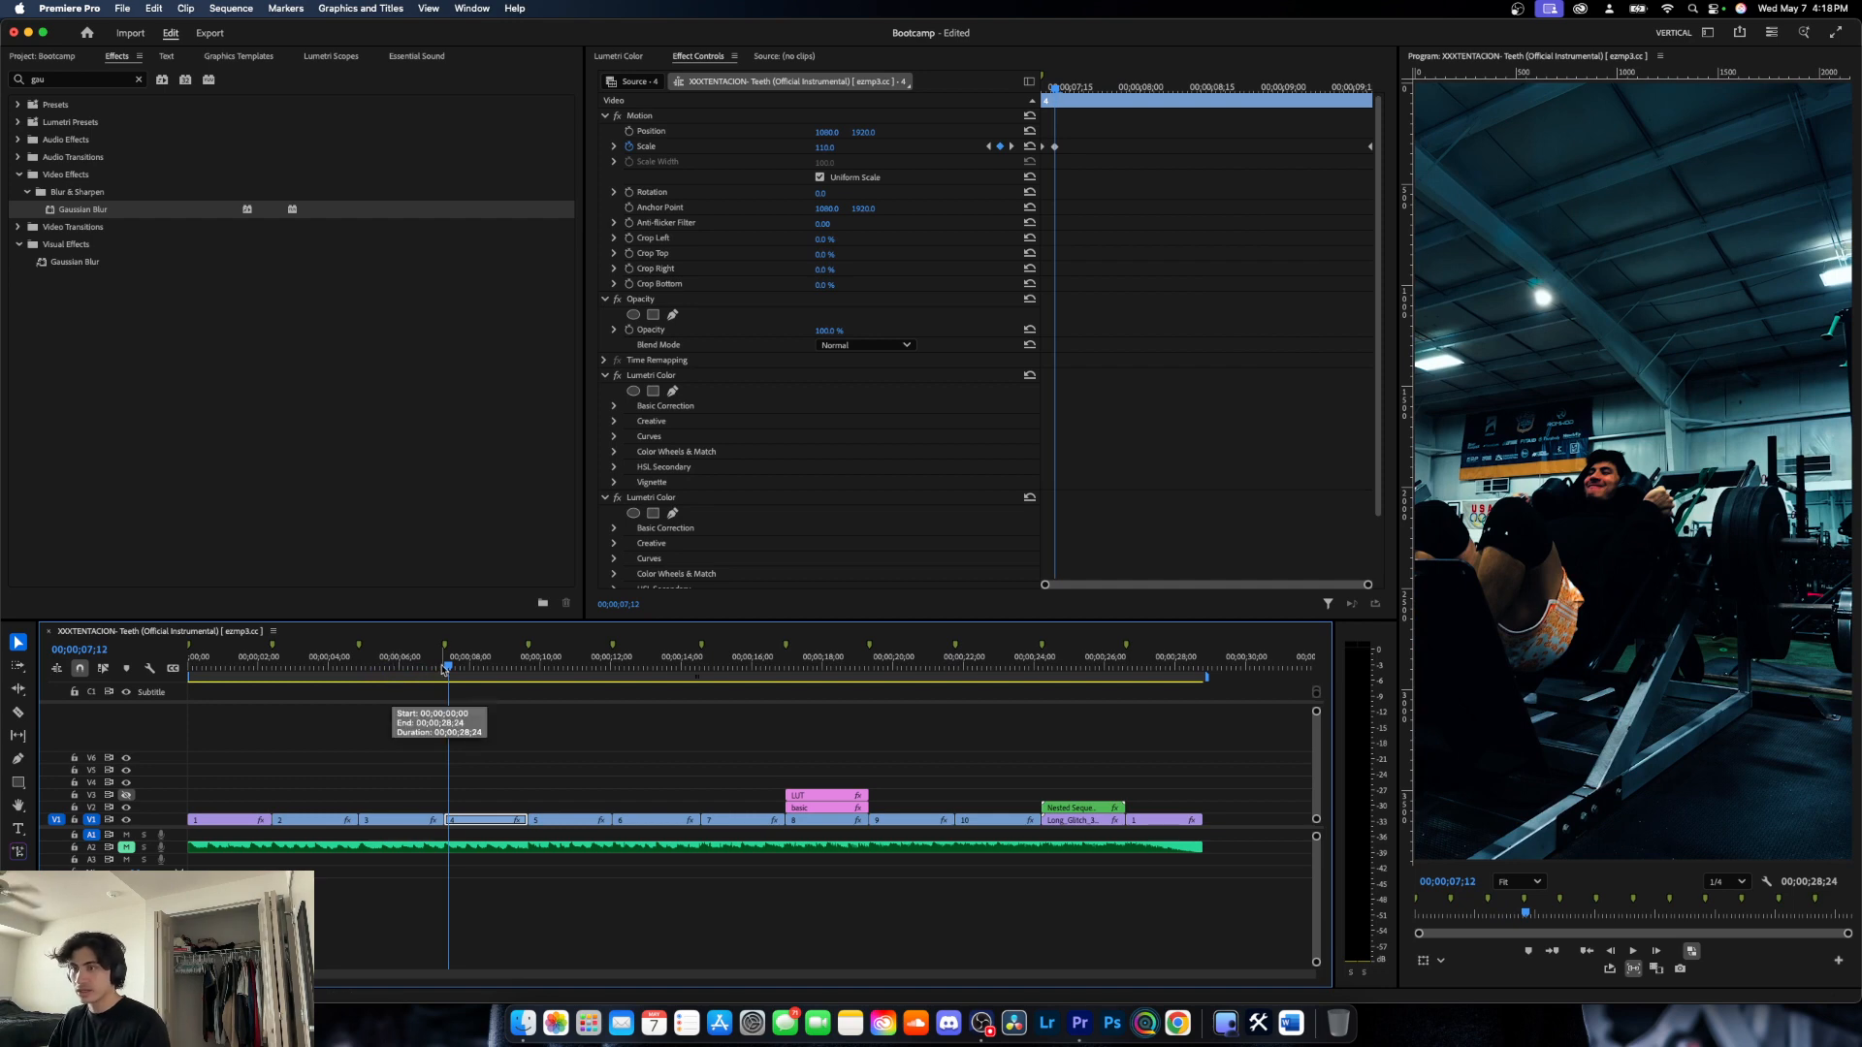
- At 00;00;06;24, shift the whole blur mask toward the man's extended feet so it encloses his legs
{"action": "left_click_drag", "start_coordinate": [446, 667], "coordinate": [425, 669]}
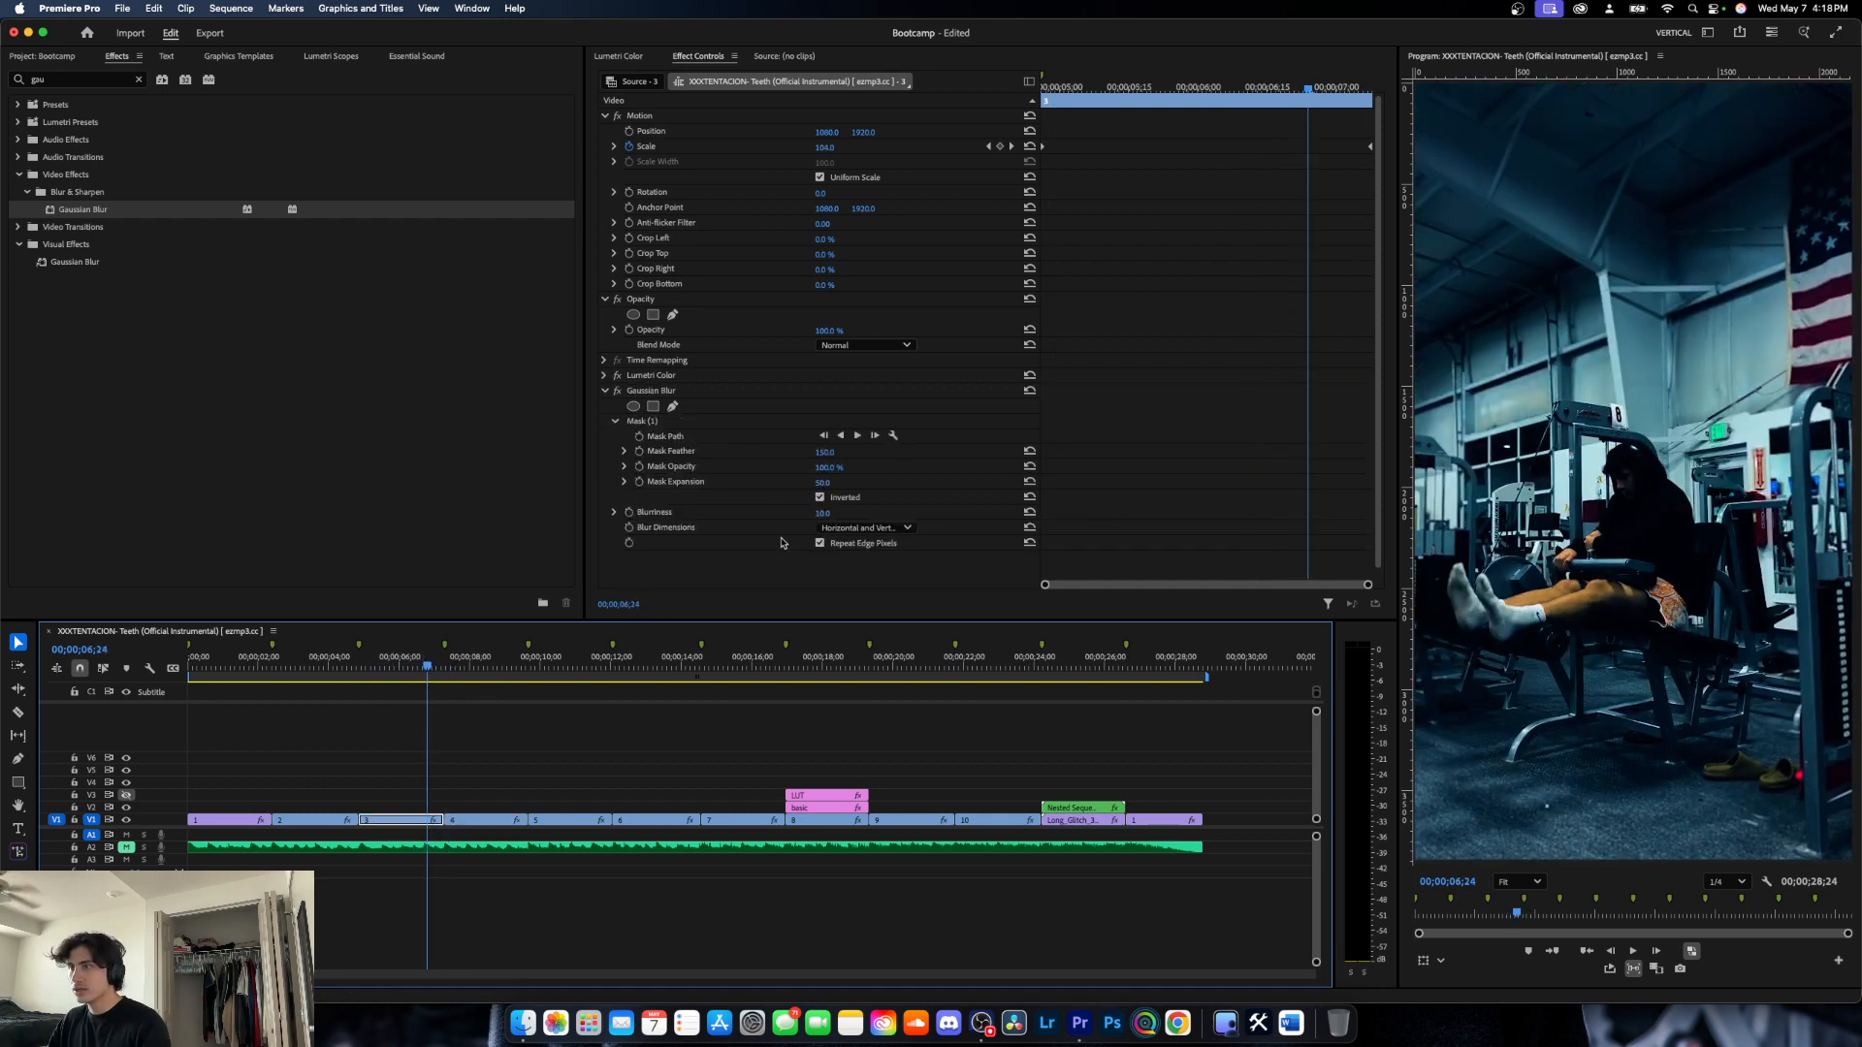
{"action": "left_click", "coordinate": [688, 420]}
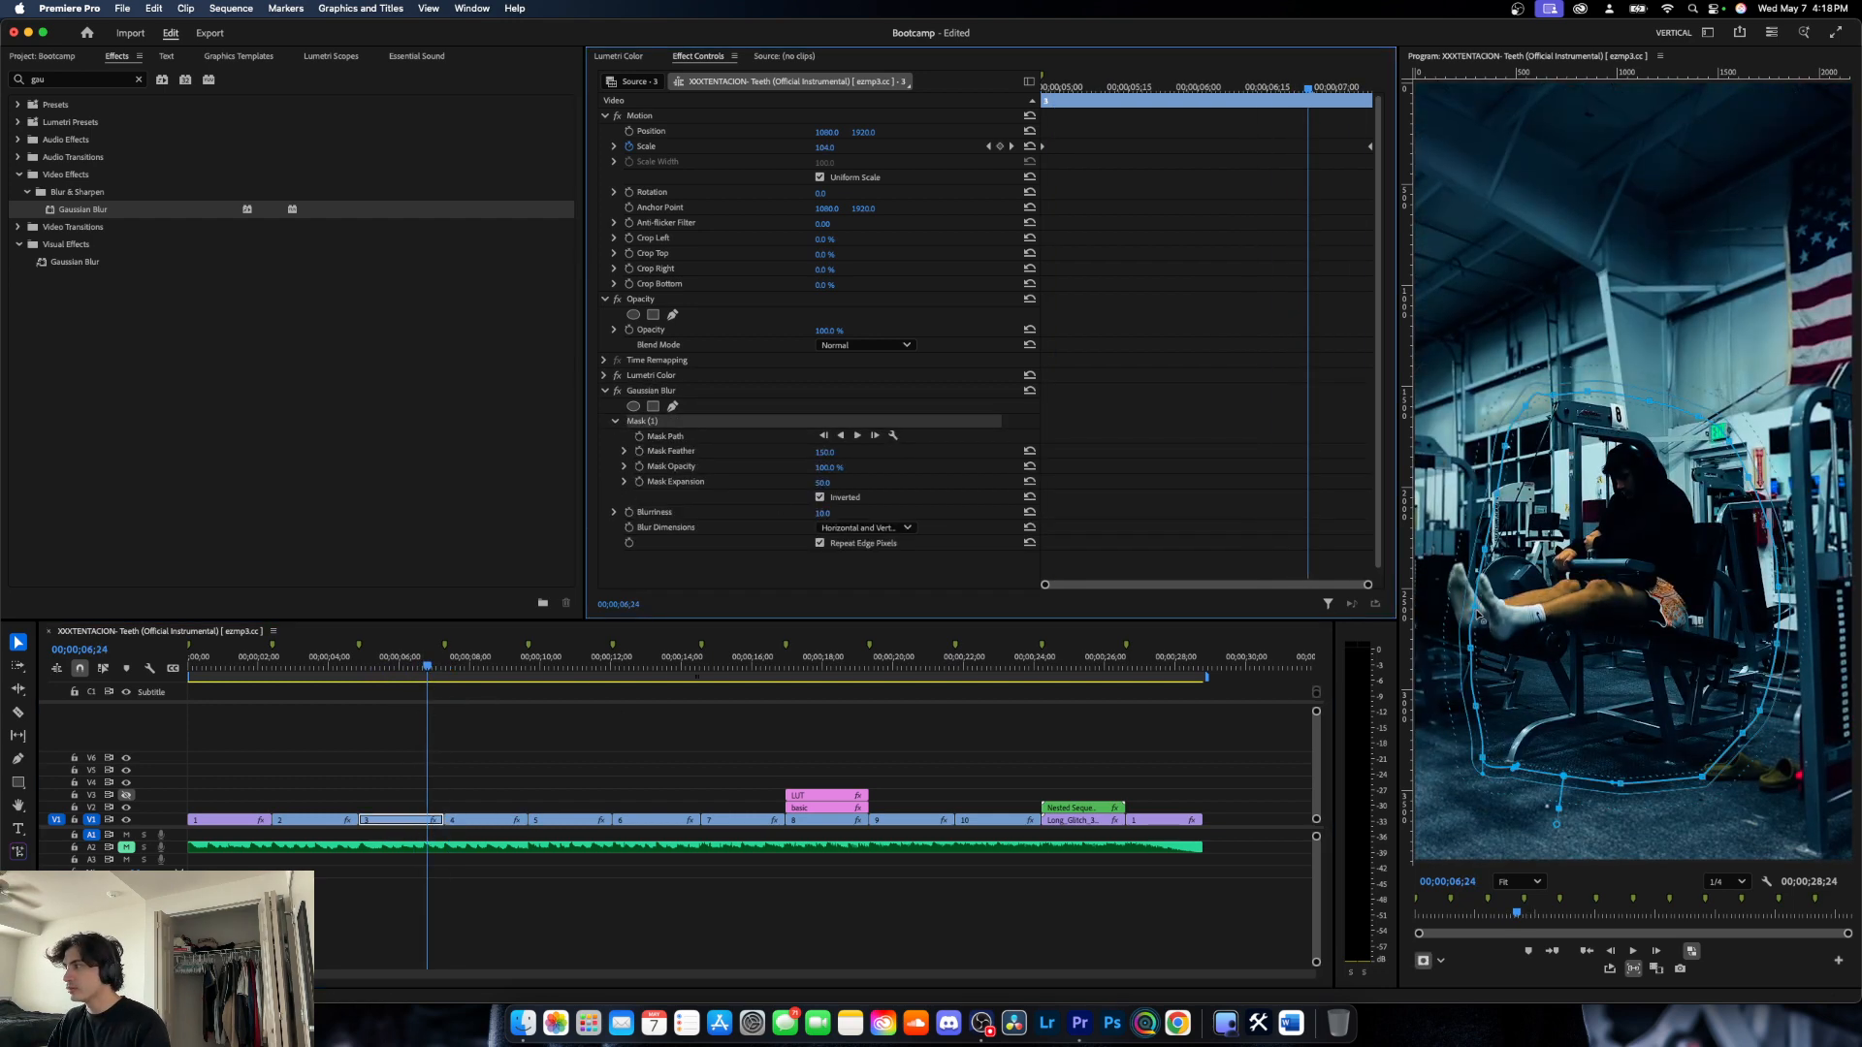
{"action": "left_click_drag", "start_coordinate": [1546, 610], "coordinate": [1478, 603]}
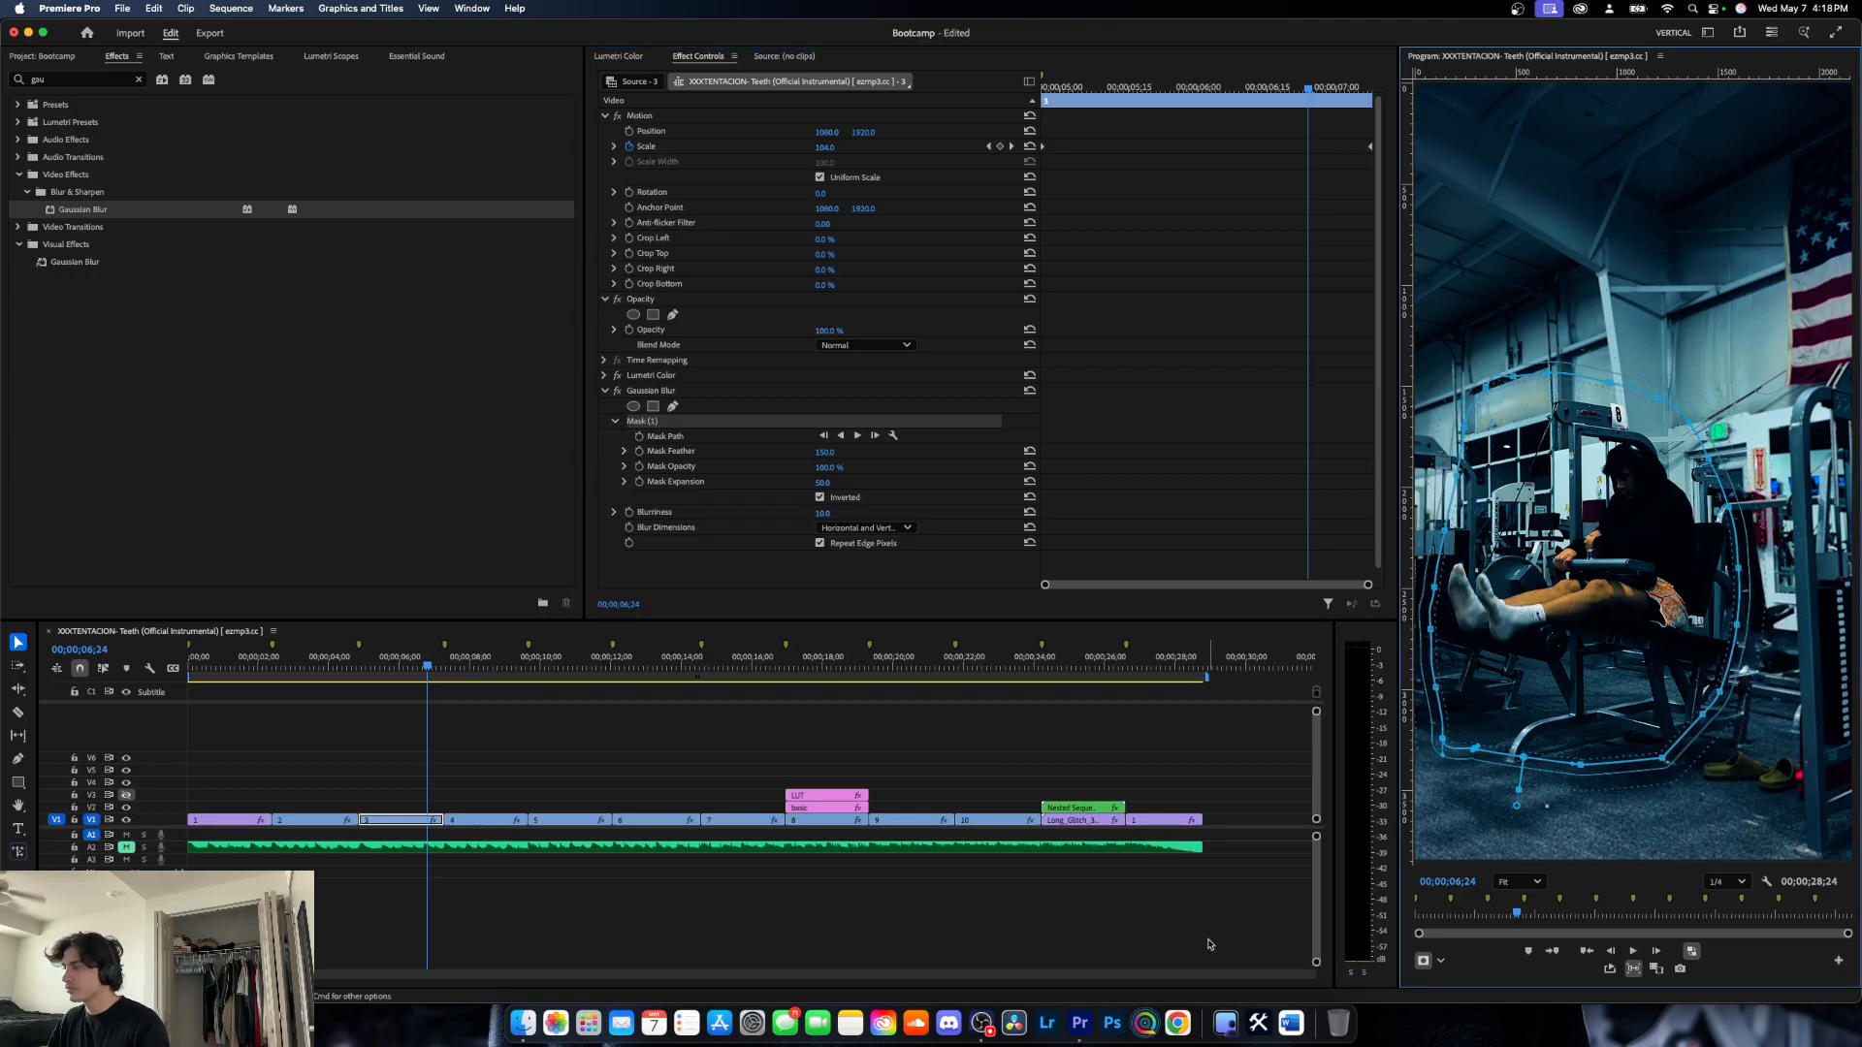
- Play back the end of clip 3, then compare the picture near 00;00;05;17 with Gaussian Blur off and on
{"action": "left_click", "coordinate": [761, 924]}
{"action": "key", "text": "space"}
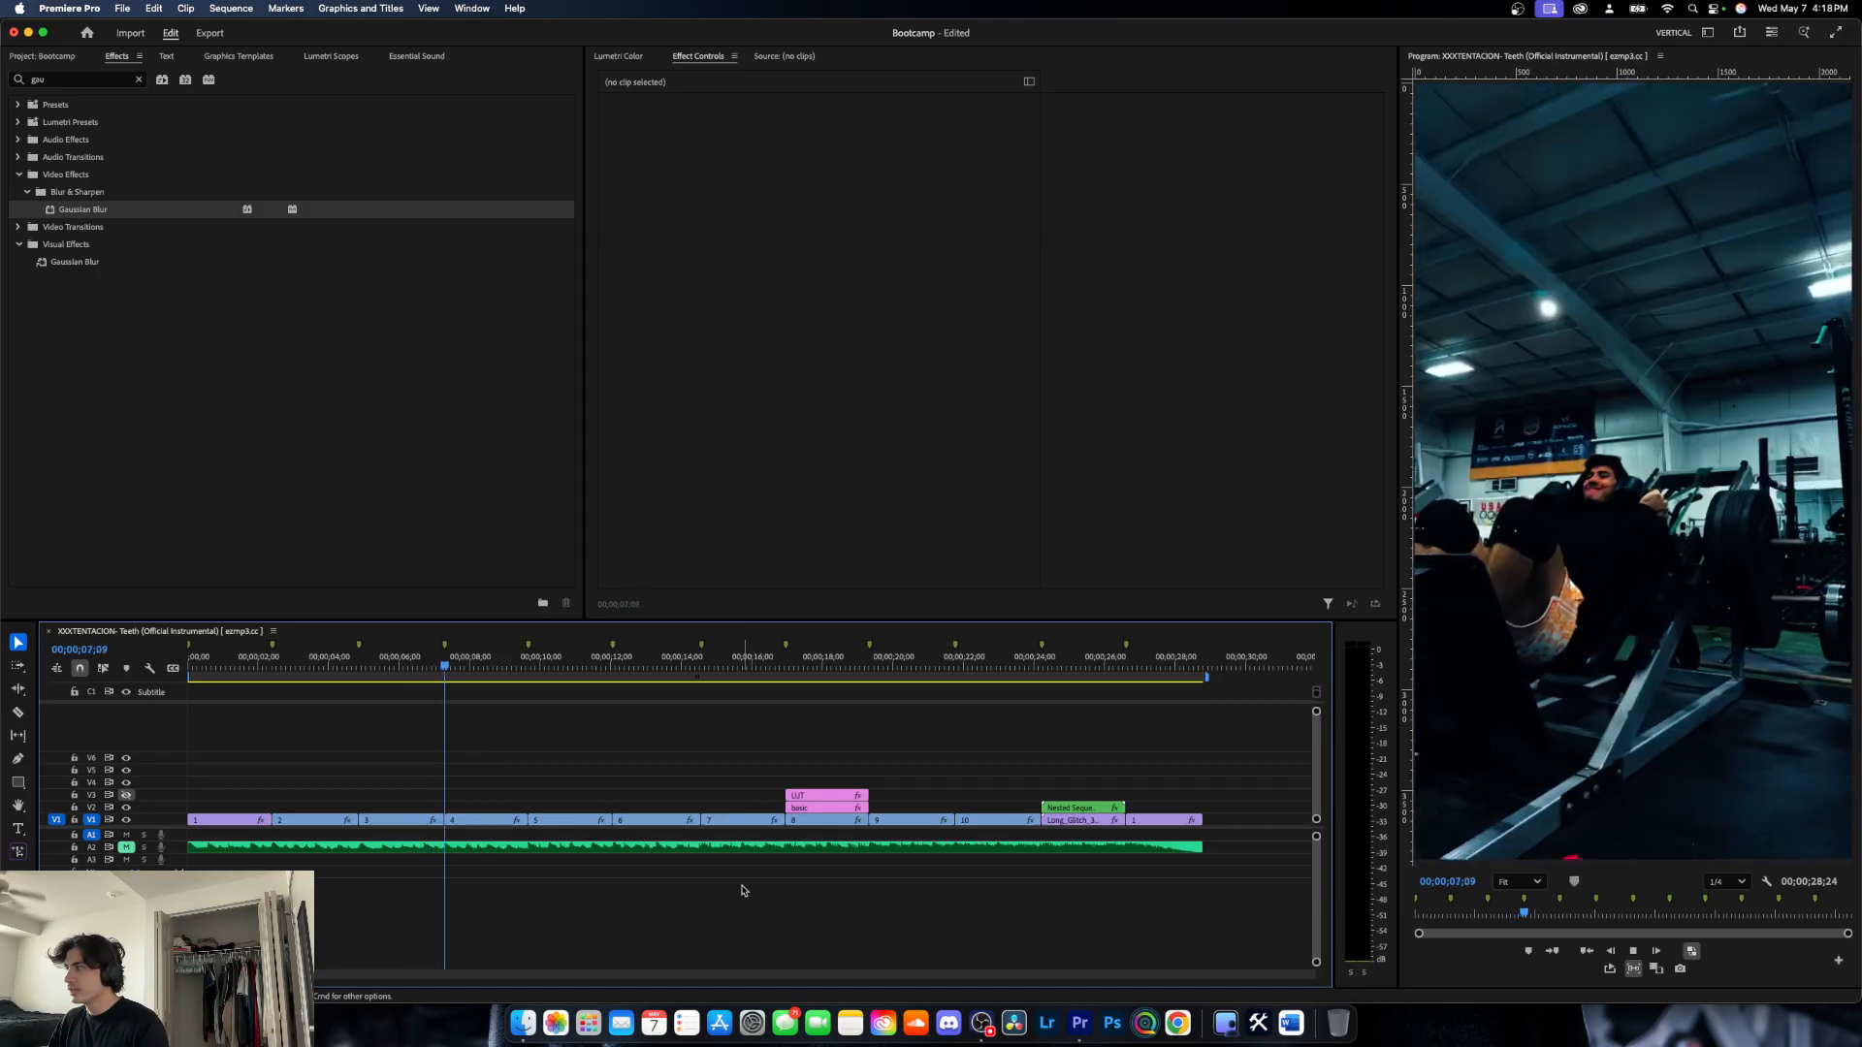
{"action": "key", "text": "space"}
{"action": "left_click_drag", "start_coordinate": [452, 666], "coordinate": [383, 666]}
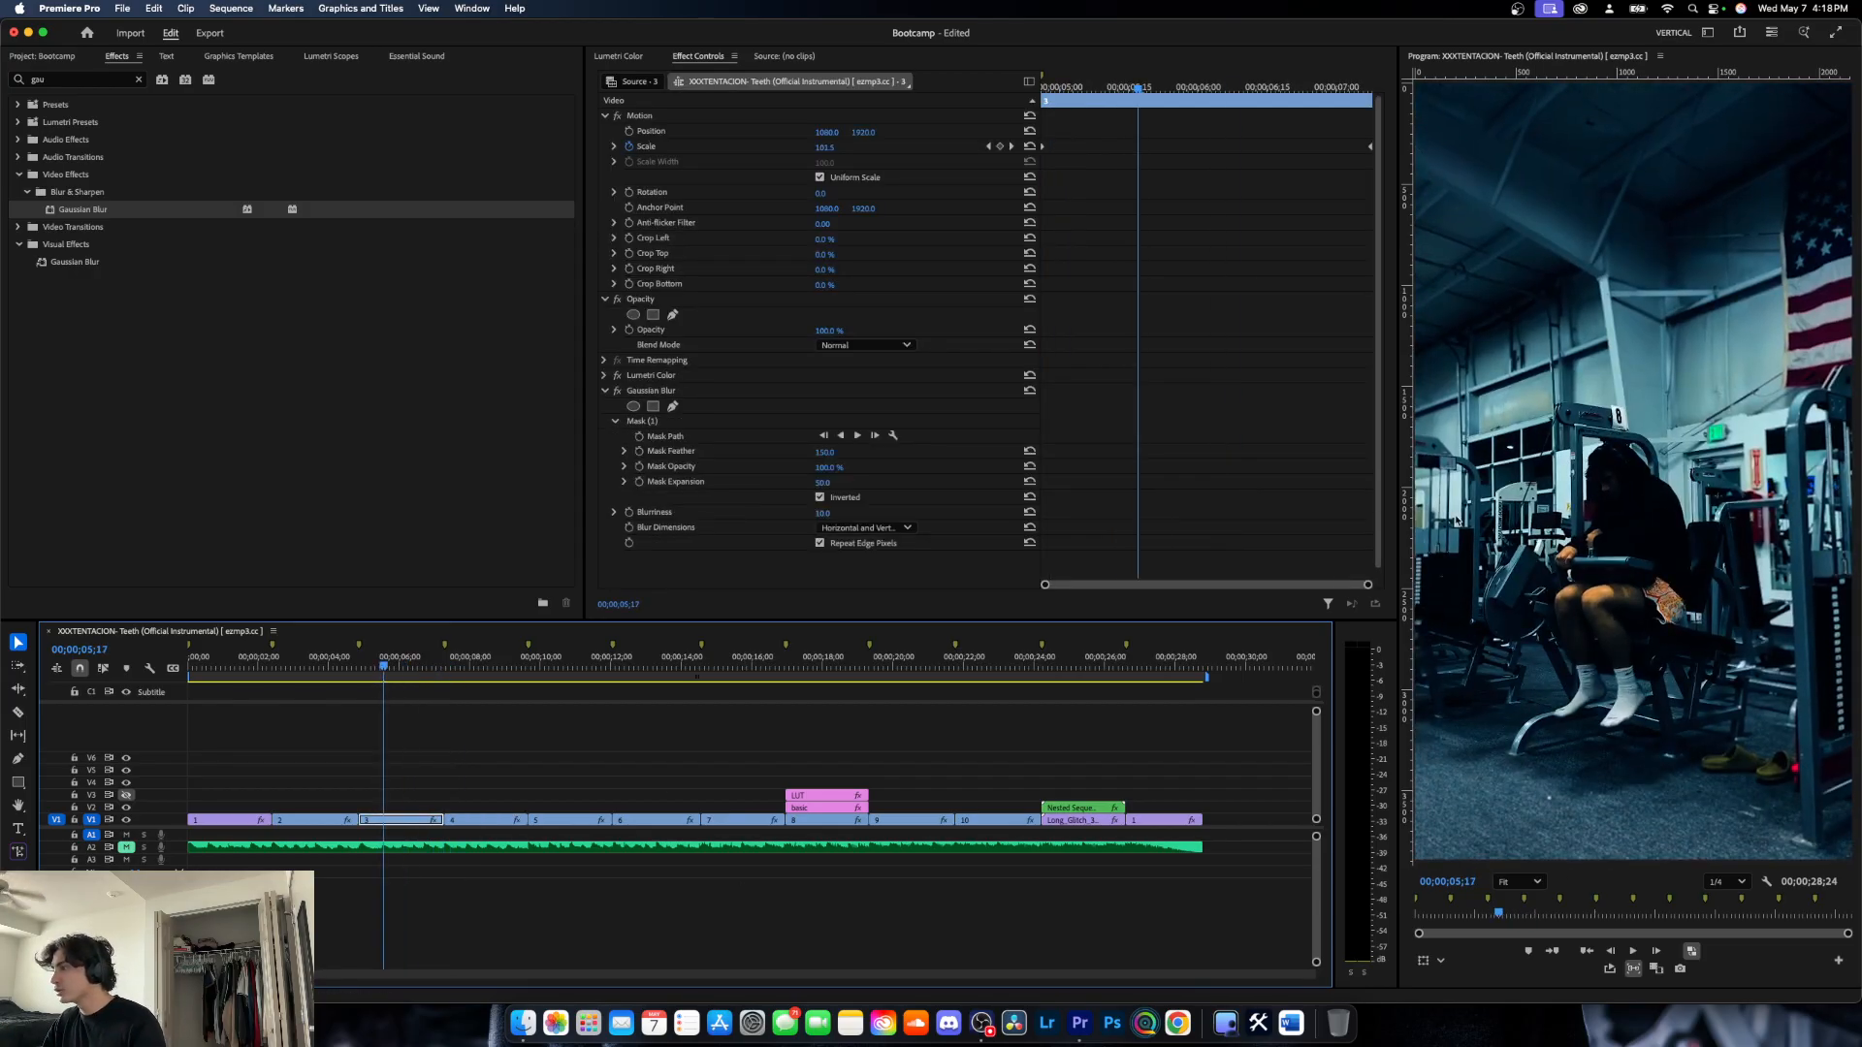
{"action": "left_click", "coordinate": [620, 393]}
{"action": "left_click", "coordinate": [621, 393]}
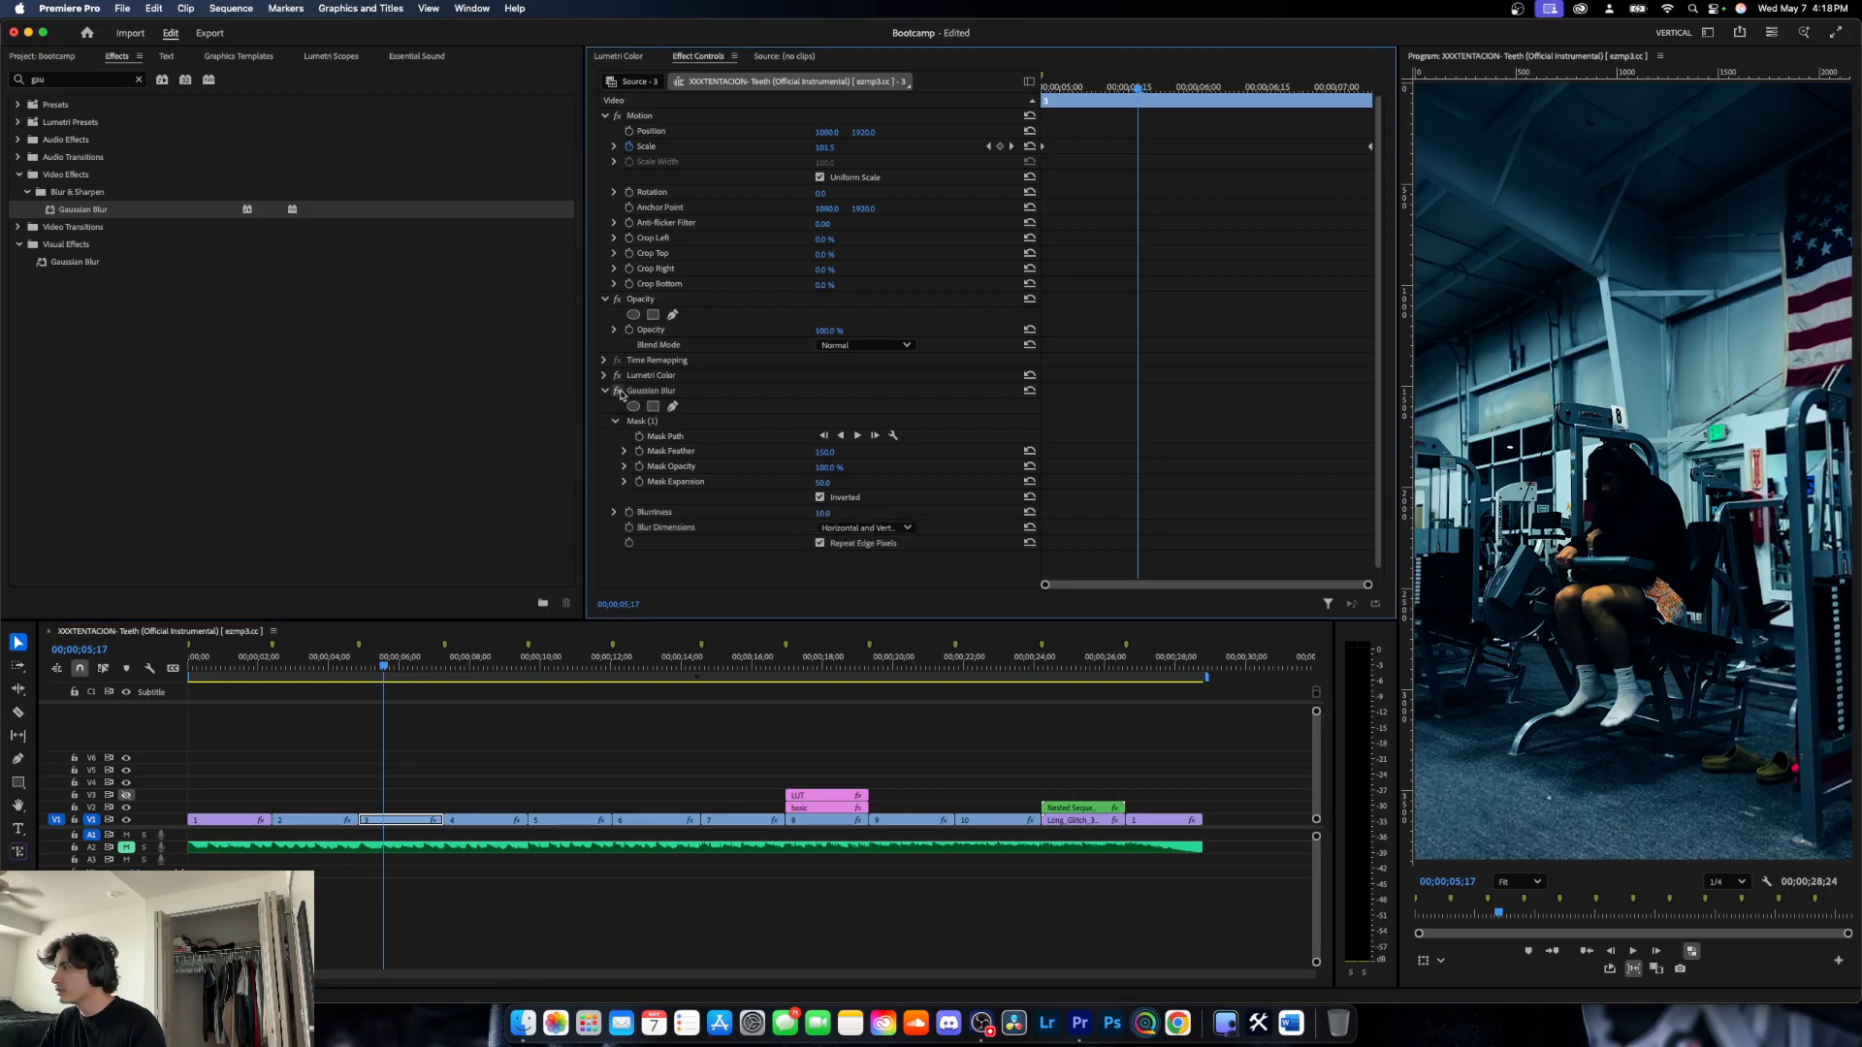
- Try a Gaussian Blur blurriness of 15, then undo it and turn the effect back on
{"action": "left_click", "coordinate": [832, 512]}
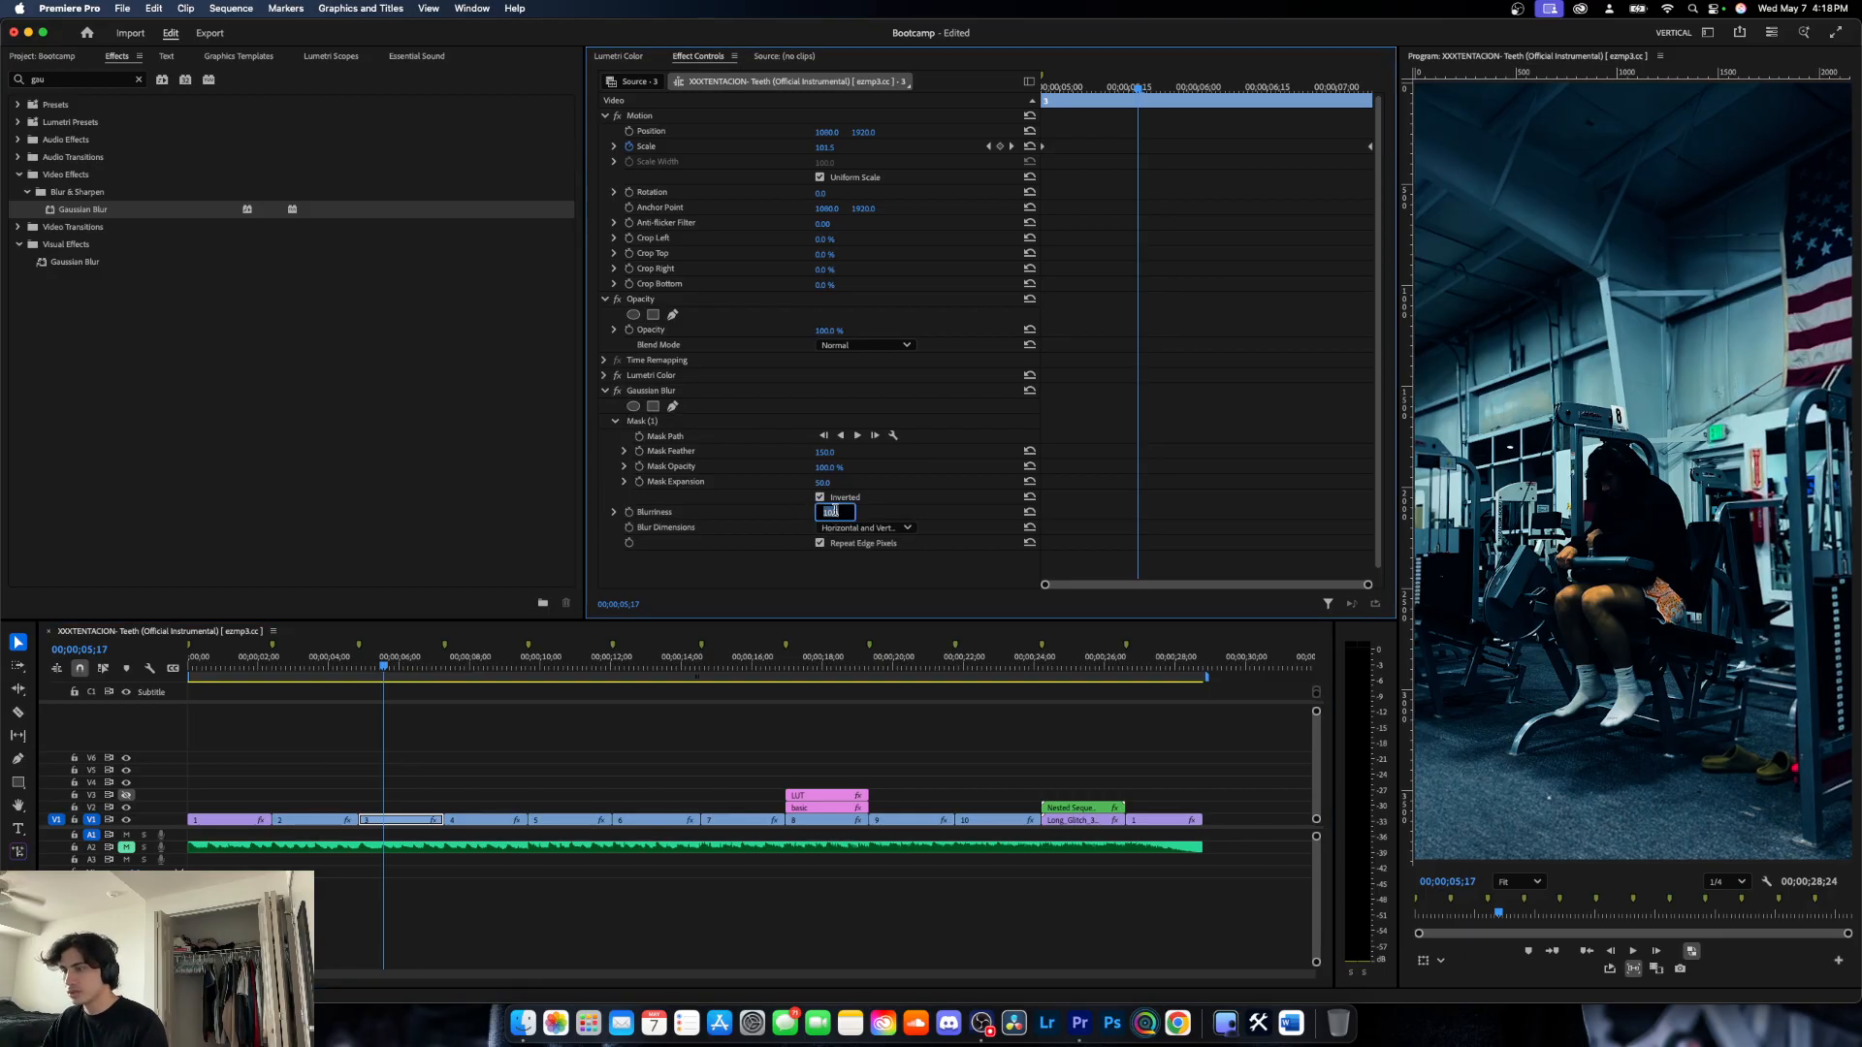
{"action": "type", "text": "15"}
{"action": "key", "text": "Return"}
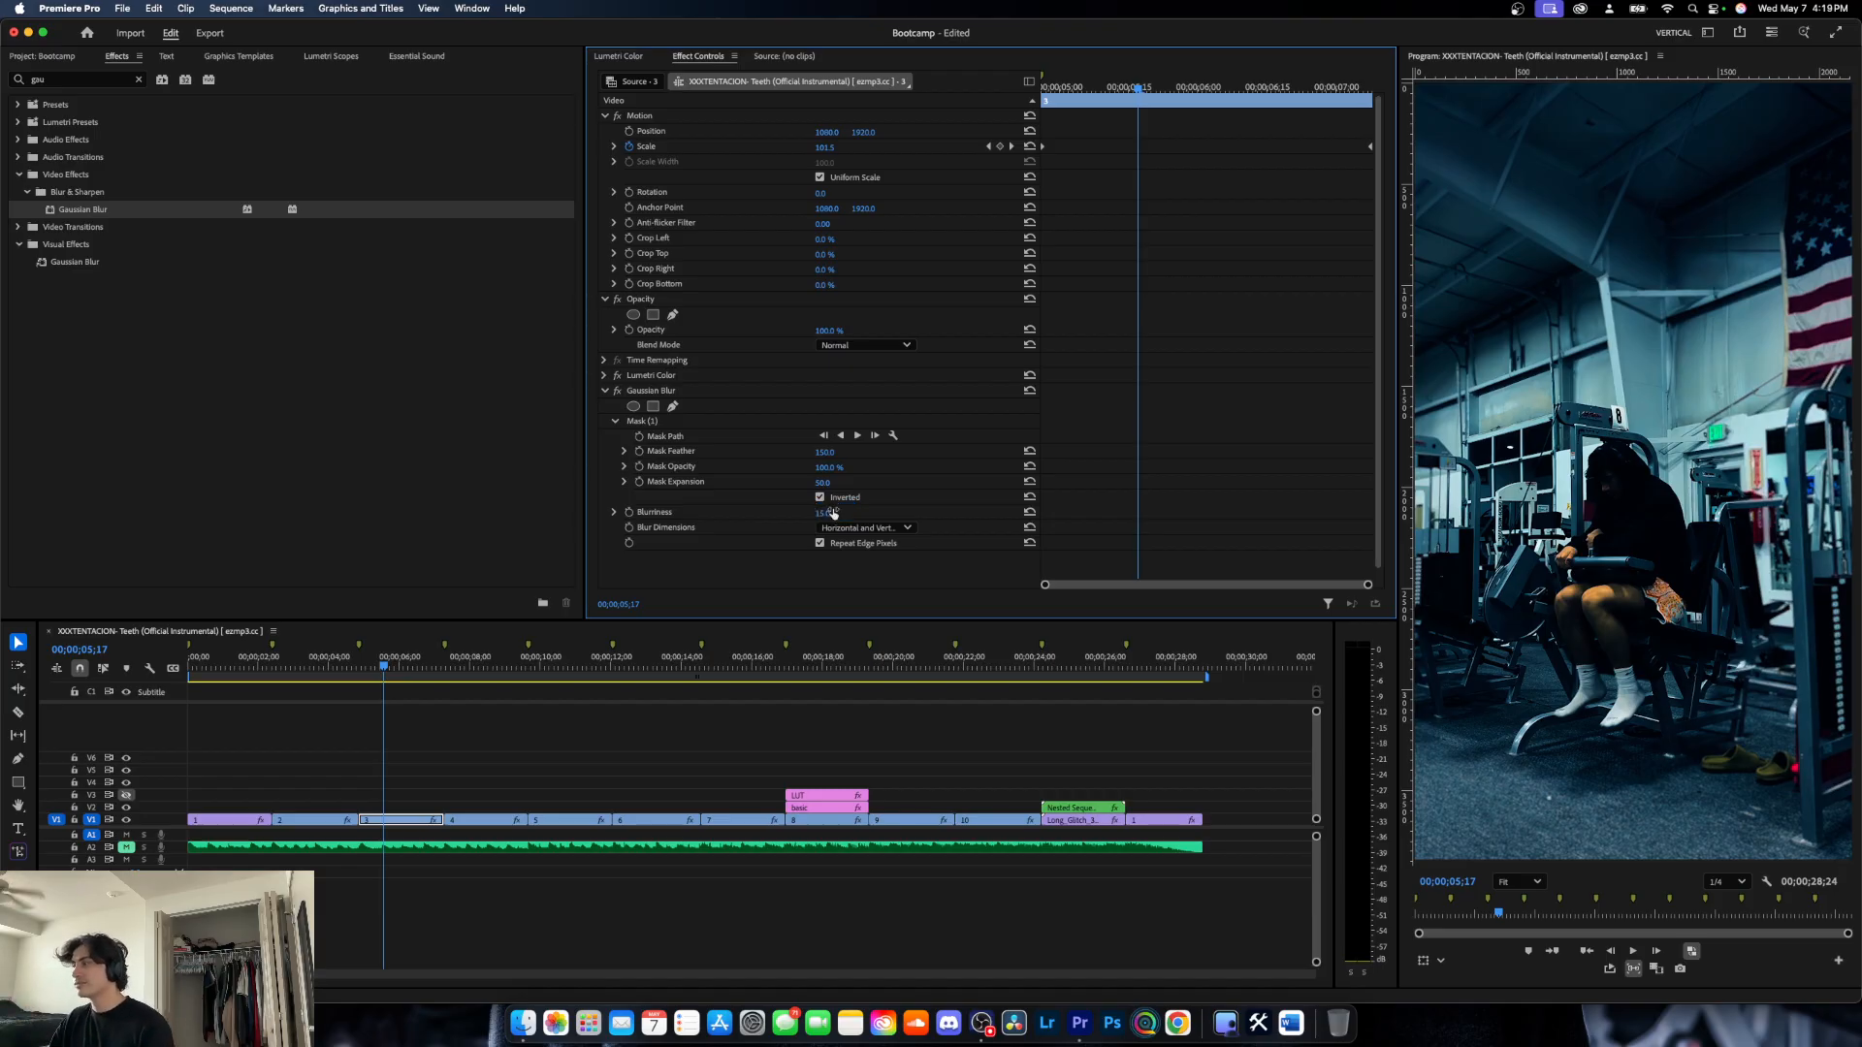
{"action": "key", "text": "super+z"}
{"action": "key", "text": "super+z"}
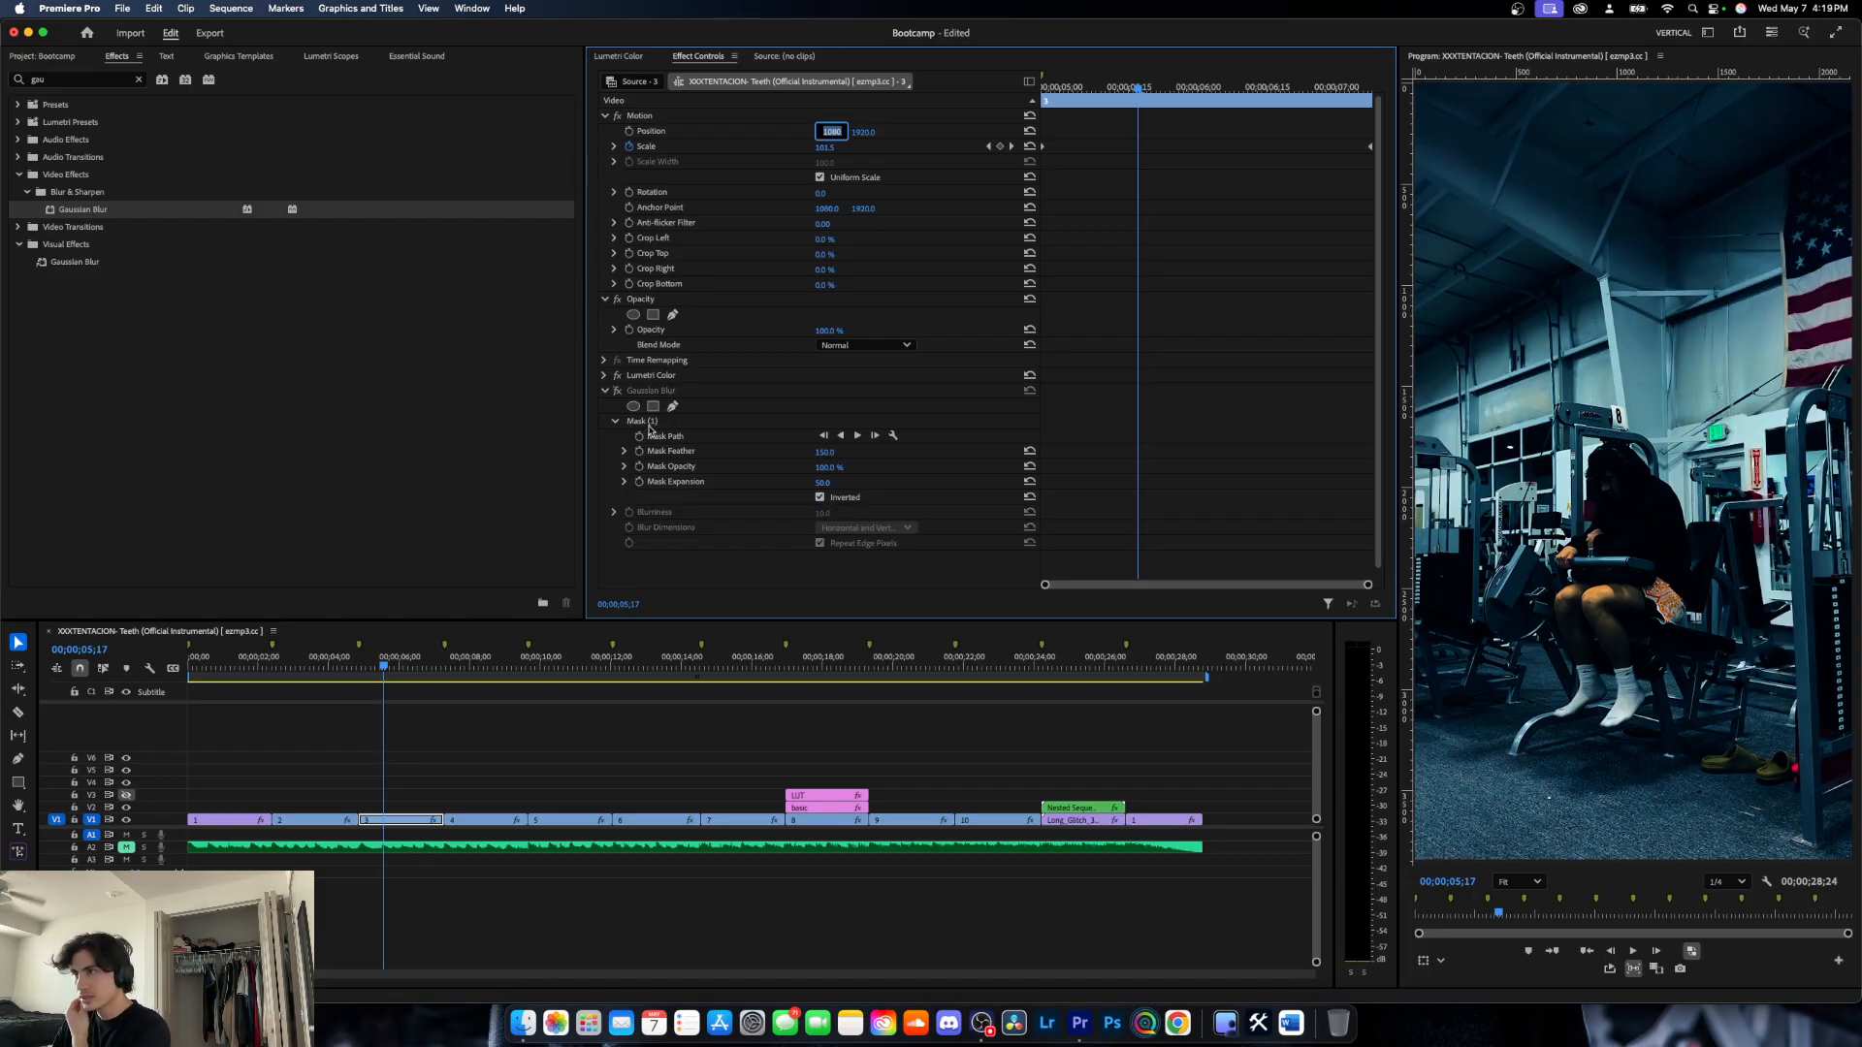
{"action": "left_click", "coordinate": [617, 389]}
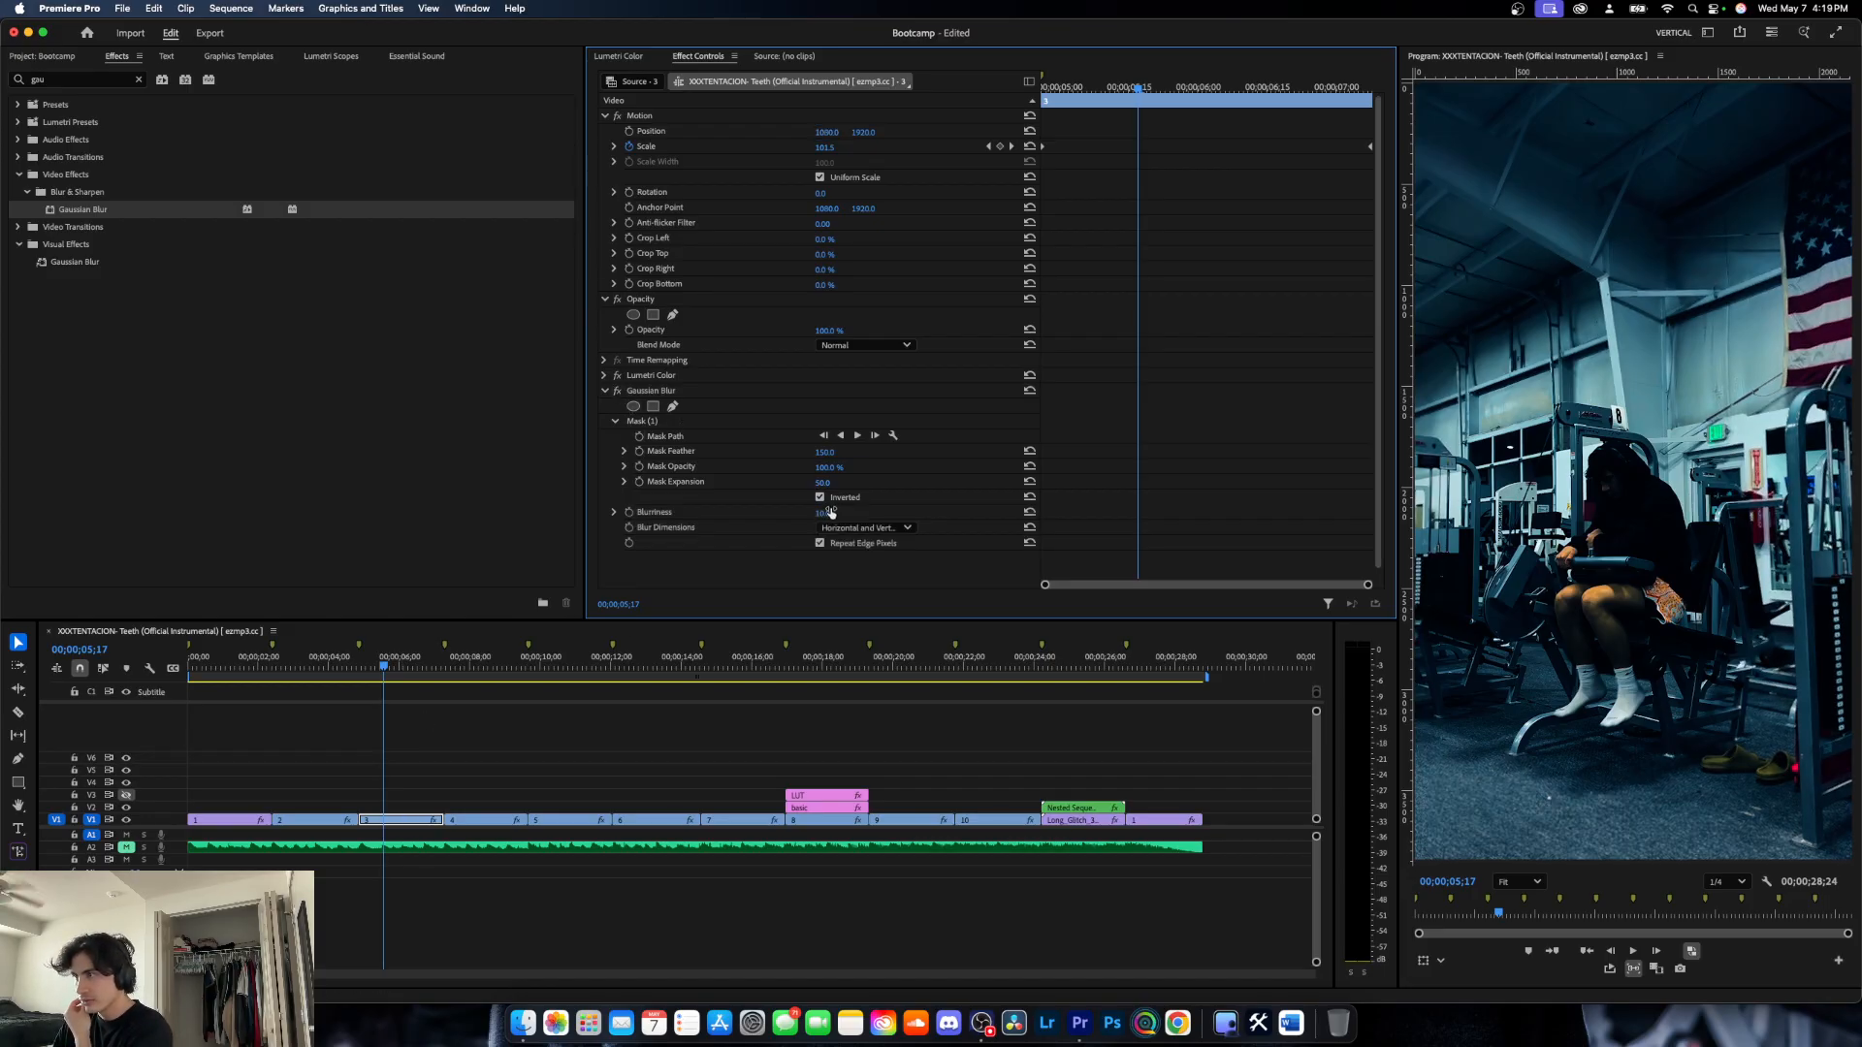
- At 00;00;07;29 on clip 4, collapse the two existing Lumetri Color effects and add a third Lumetri Color effect
{"action": "left_click", "coordinate": [470, 676]}
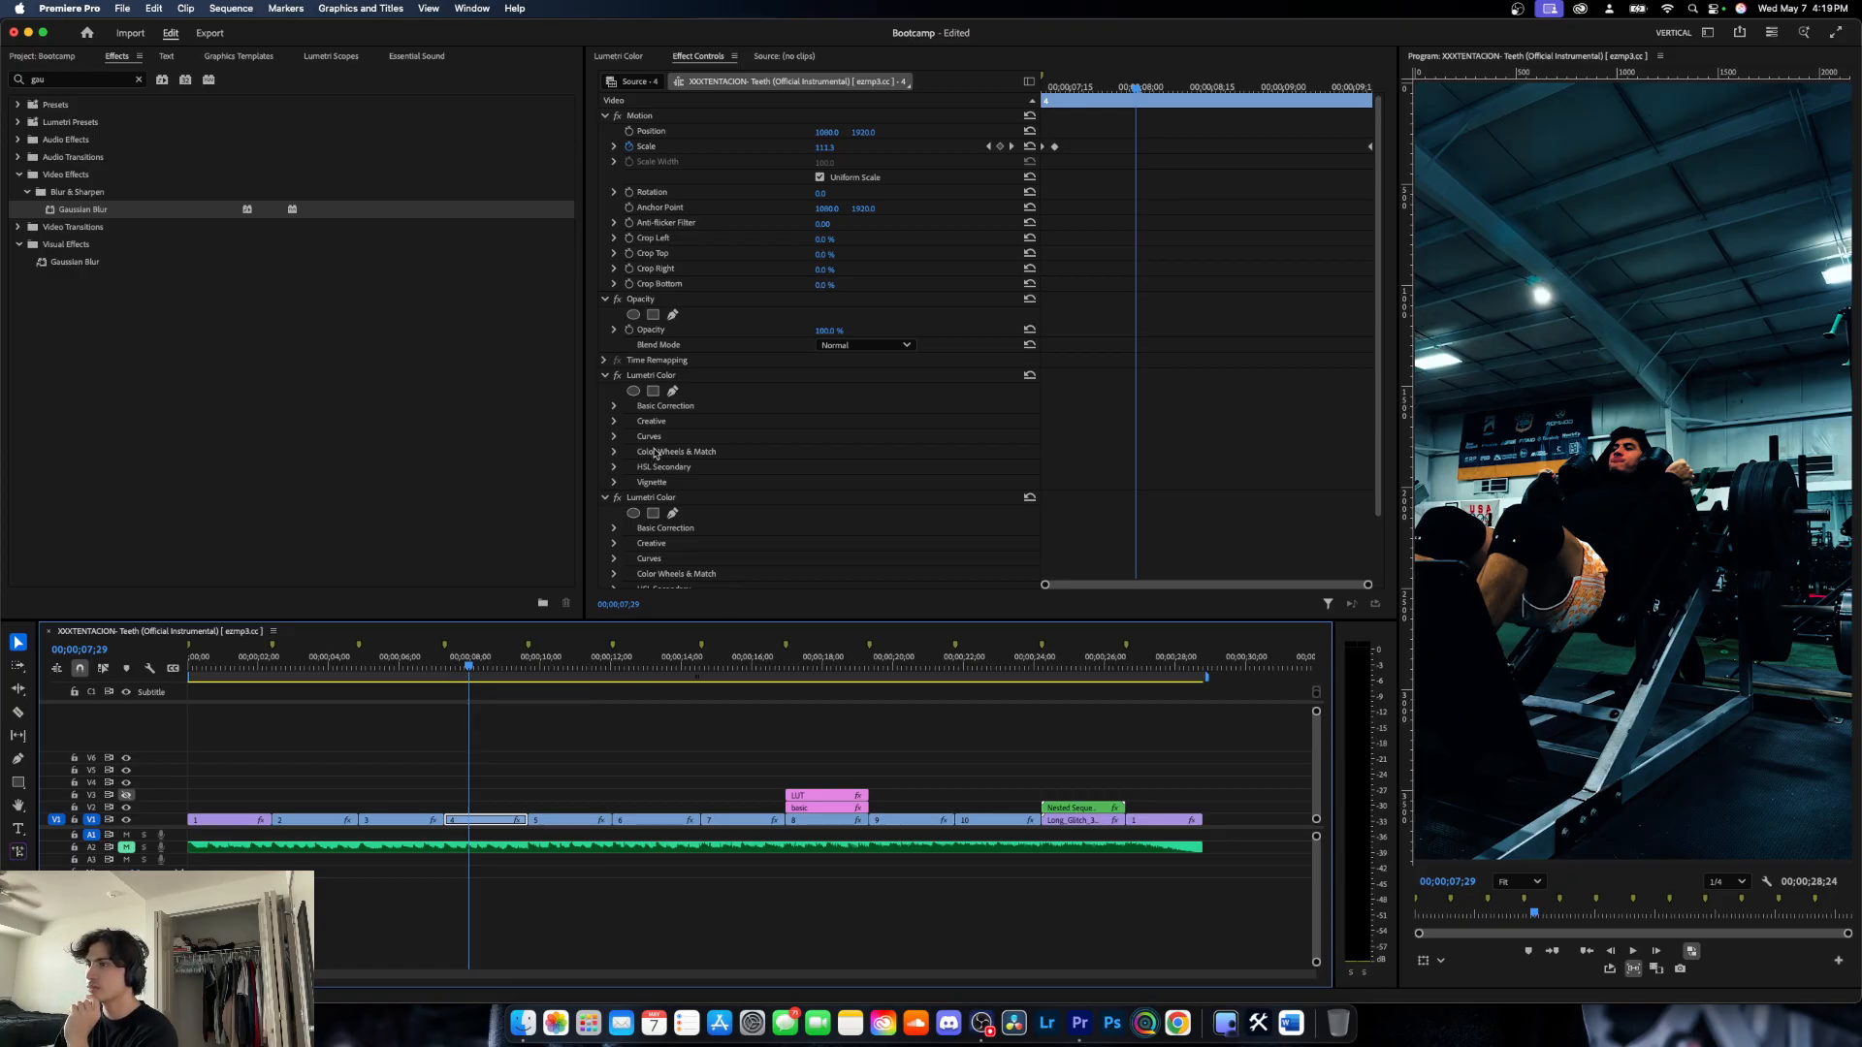
{"action": "left_click", "coordinate": [605, 501]}
{"action": "left_click", "coordinate": [604, 376]}
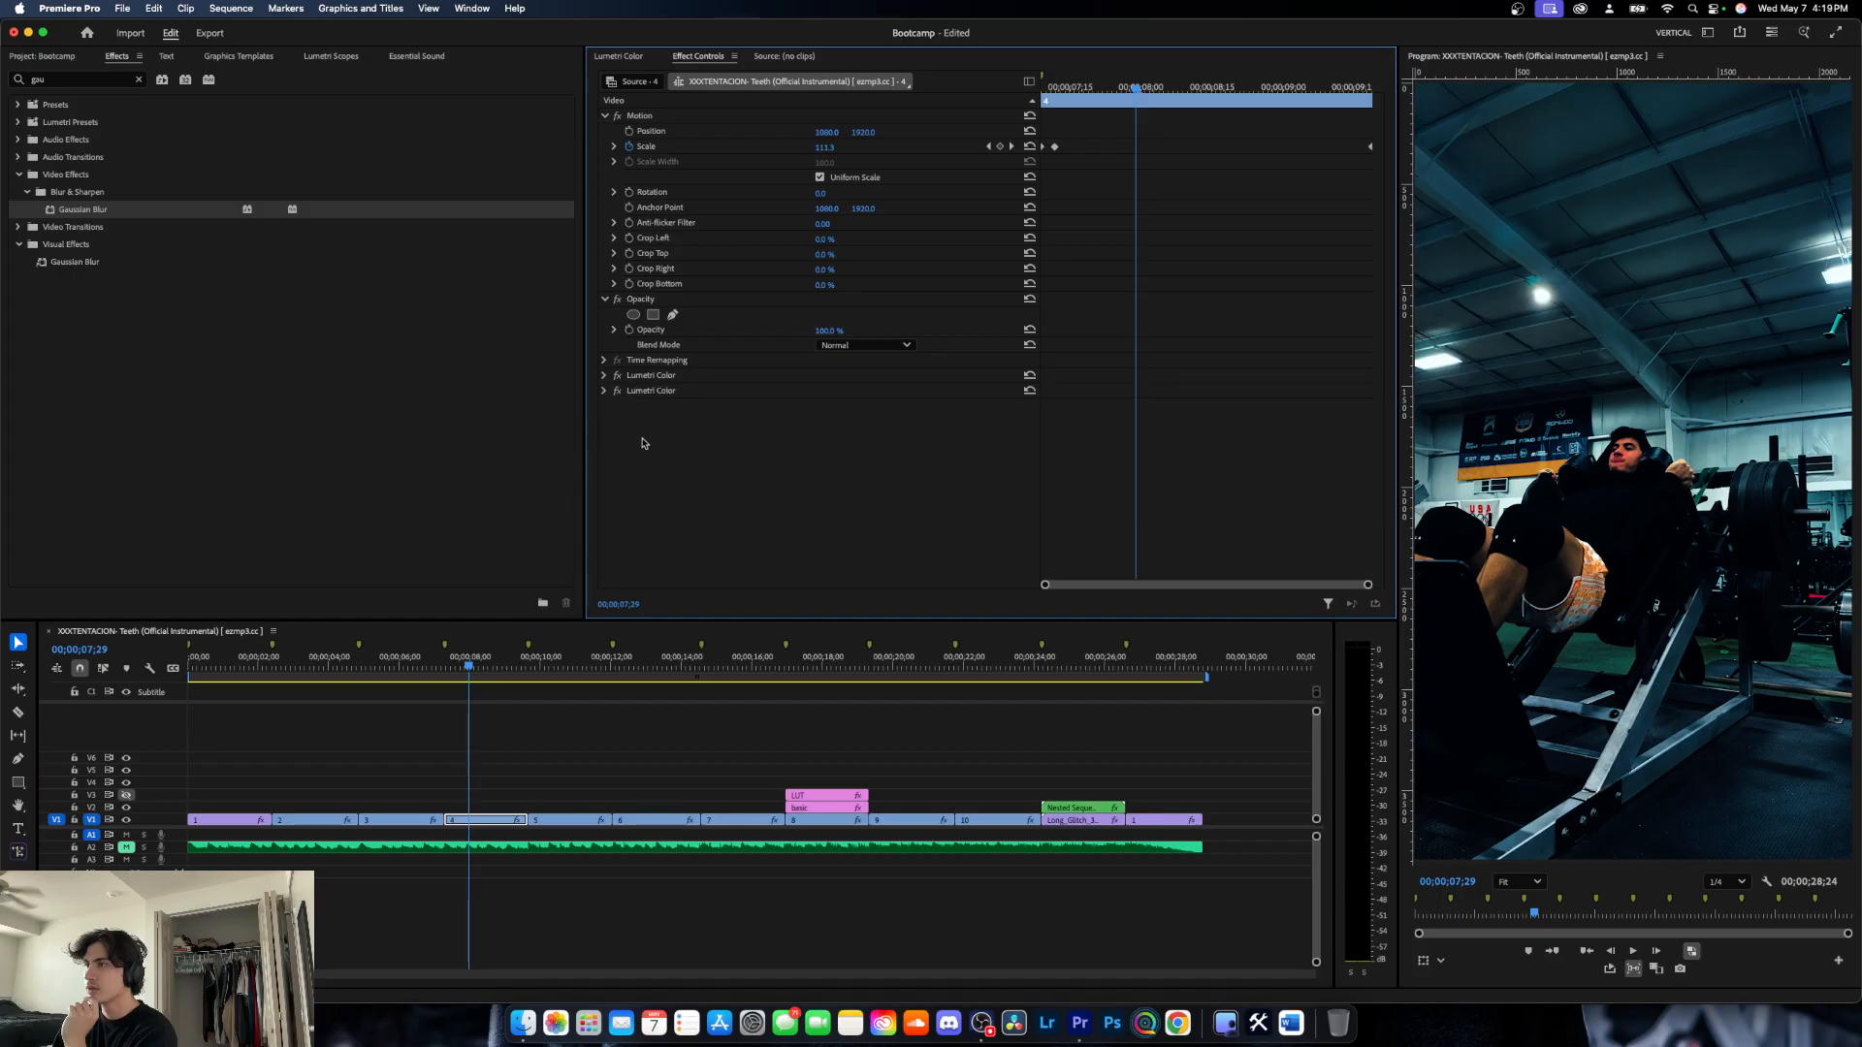
{"action": "left_click", "coordinate": [618, 55]}
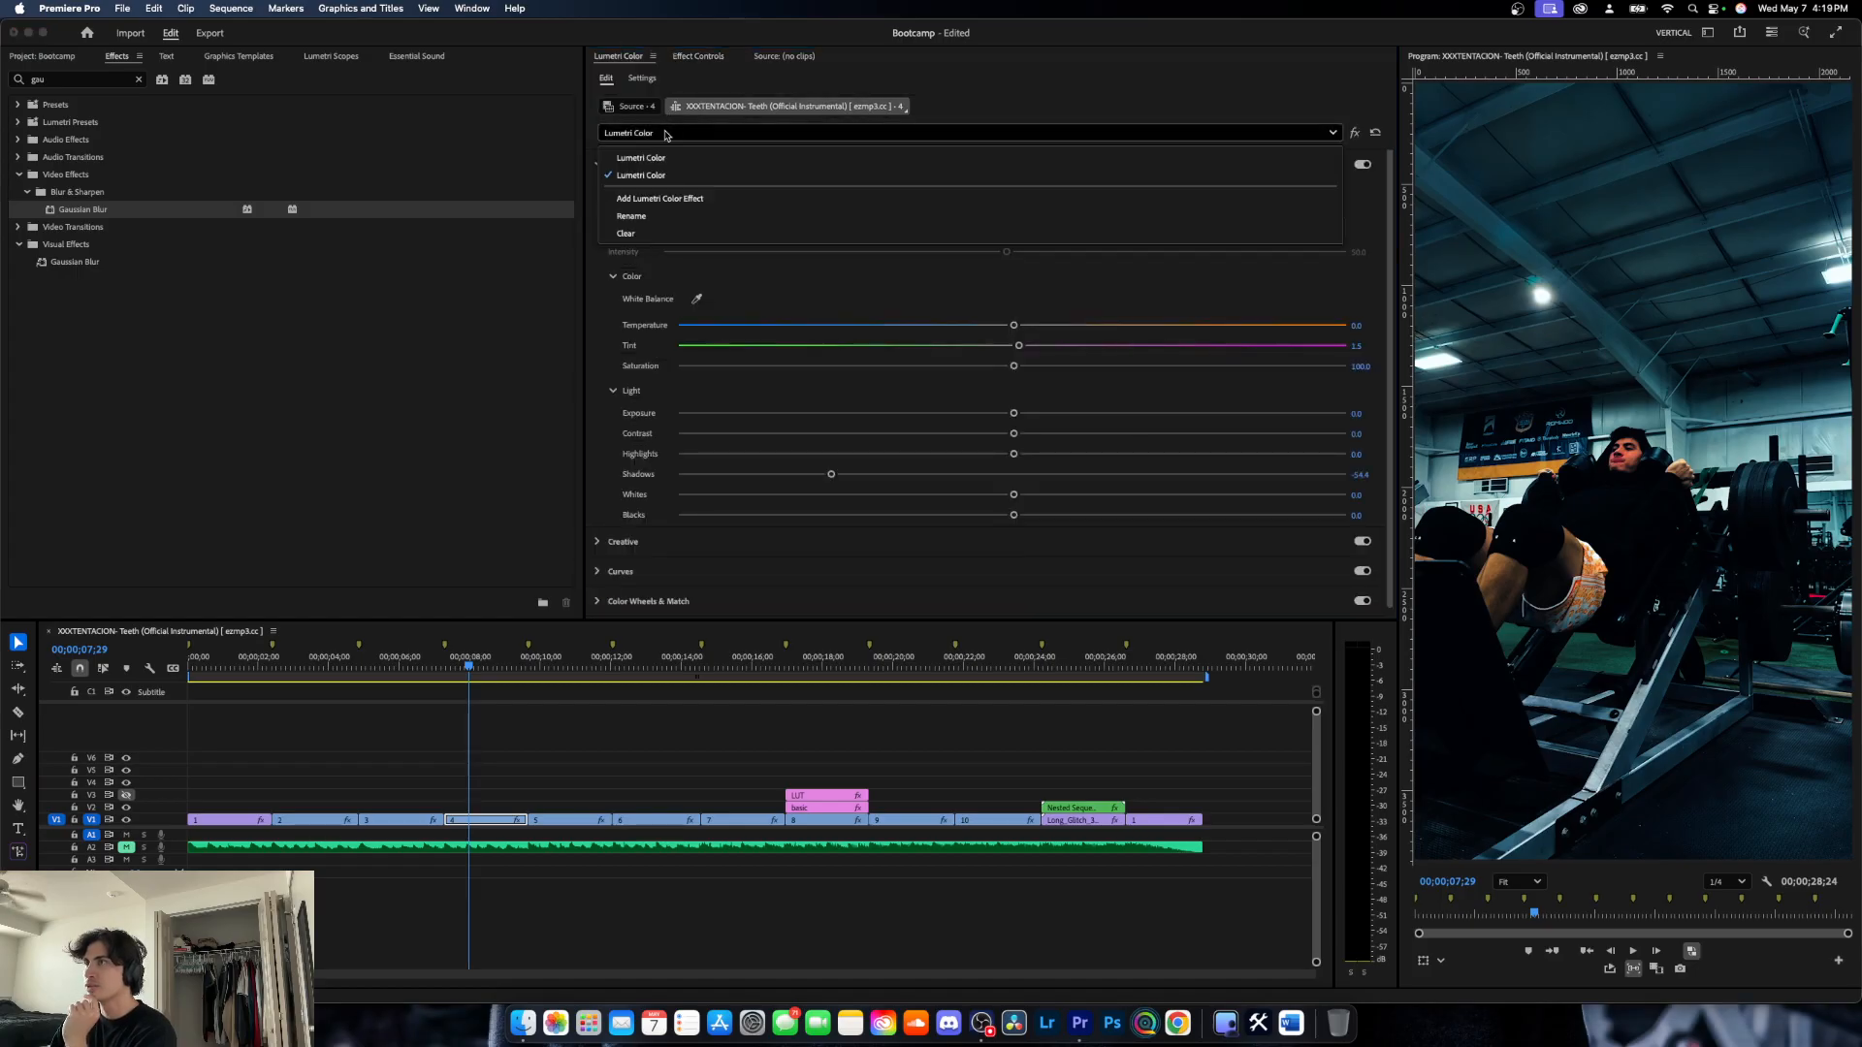
{"action": "left_click", "coordinate": [644, 199]}
{"action": "left_click", "coordinate": [699, 57]}
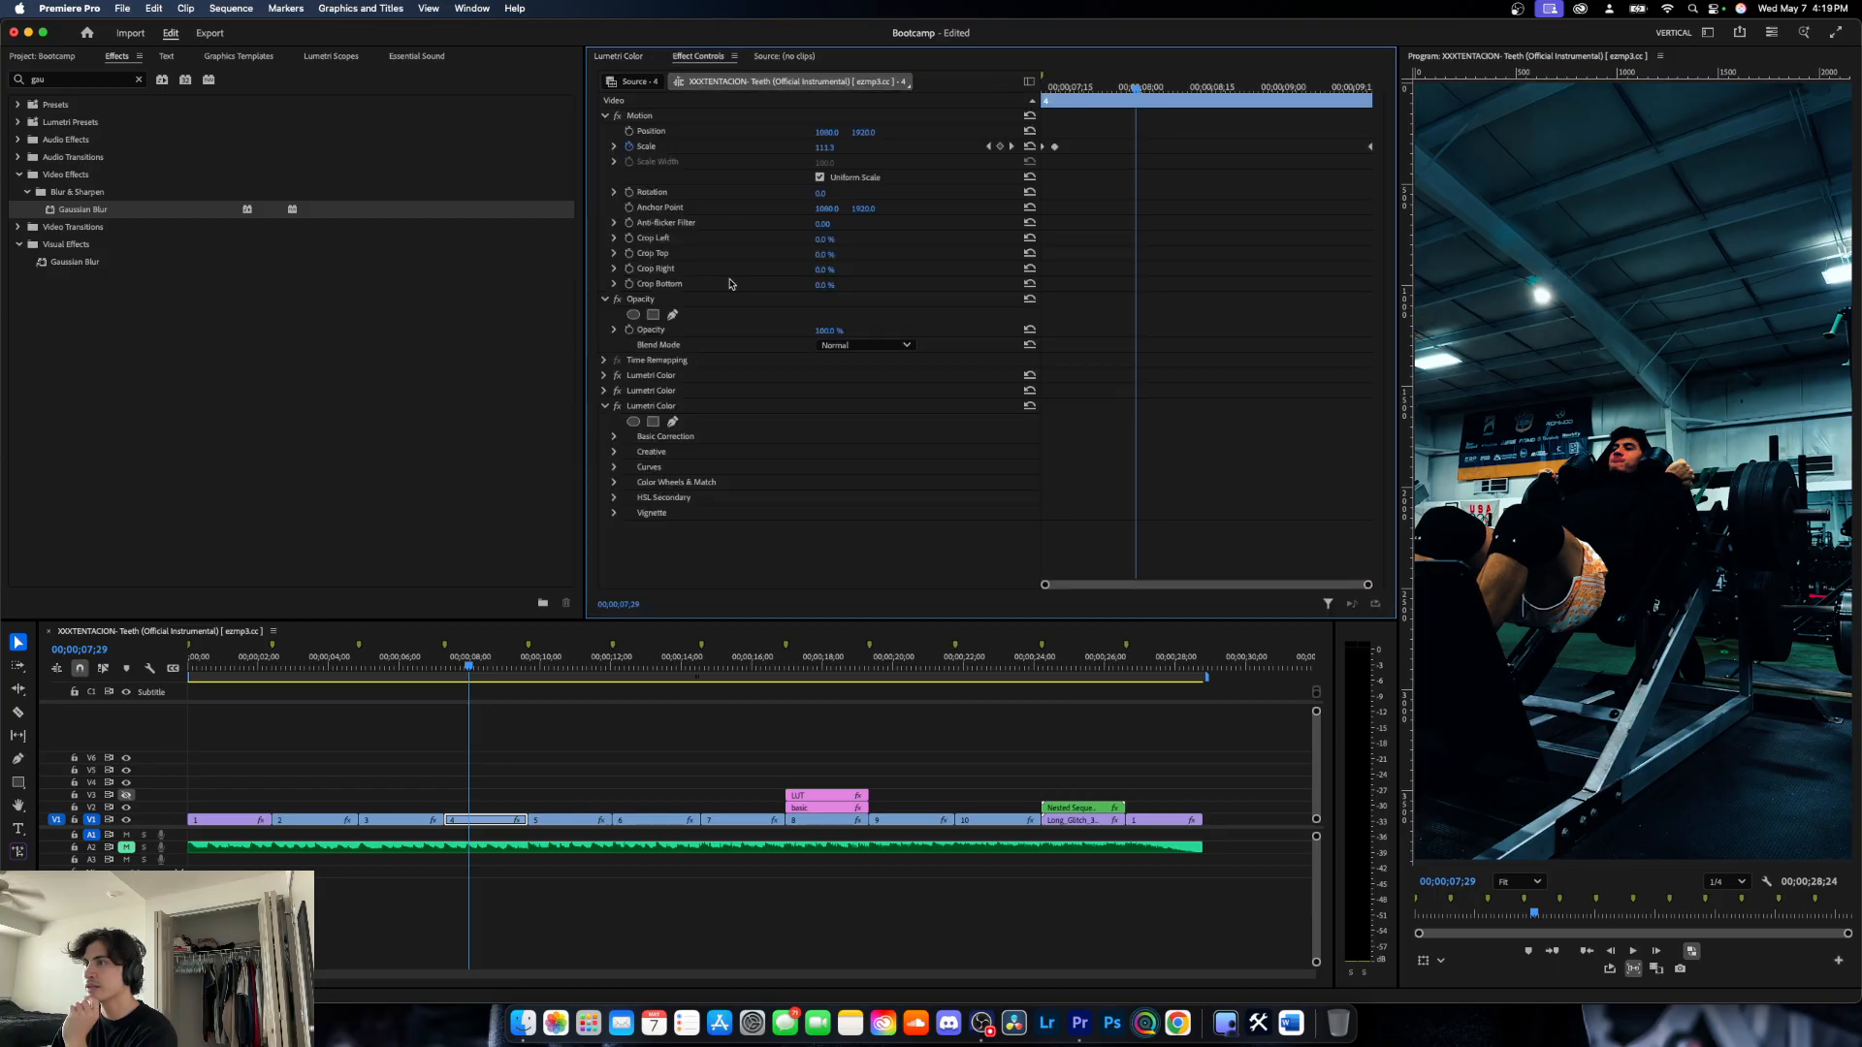
{"action": "left_click", "coordinate": [639, 410]}
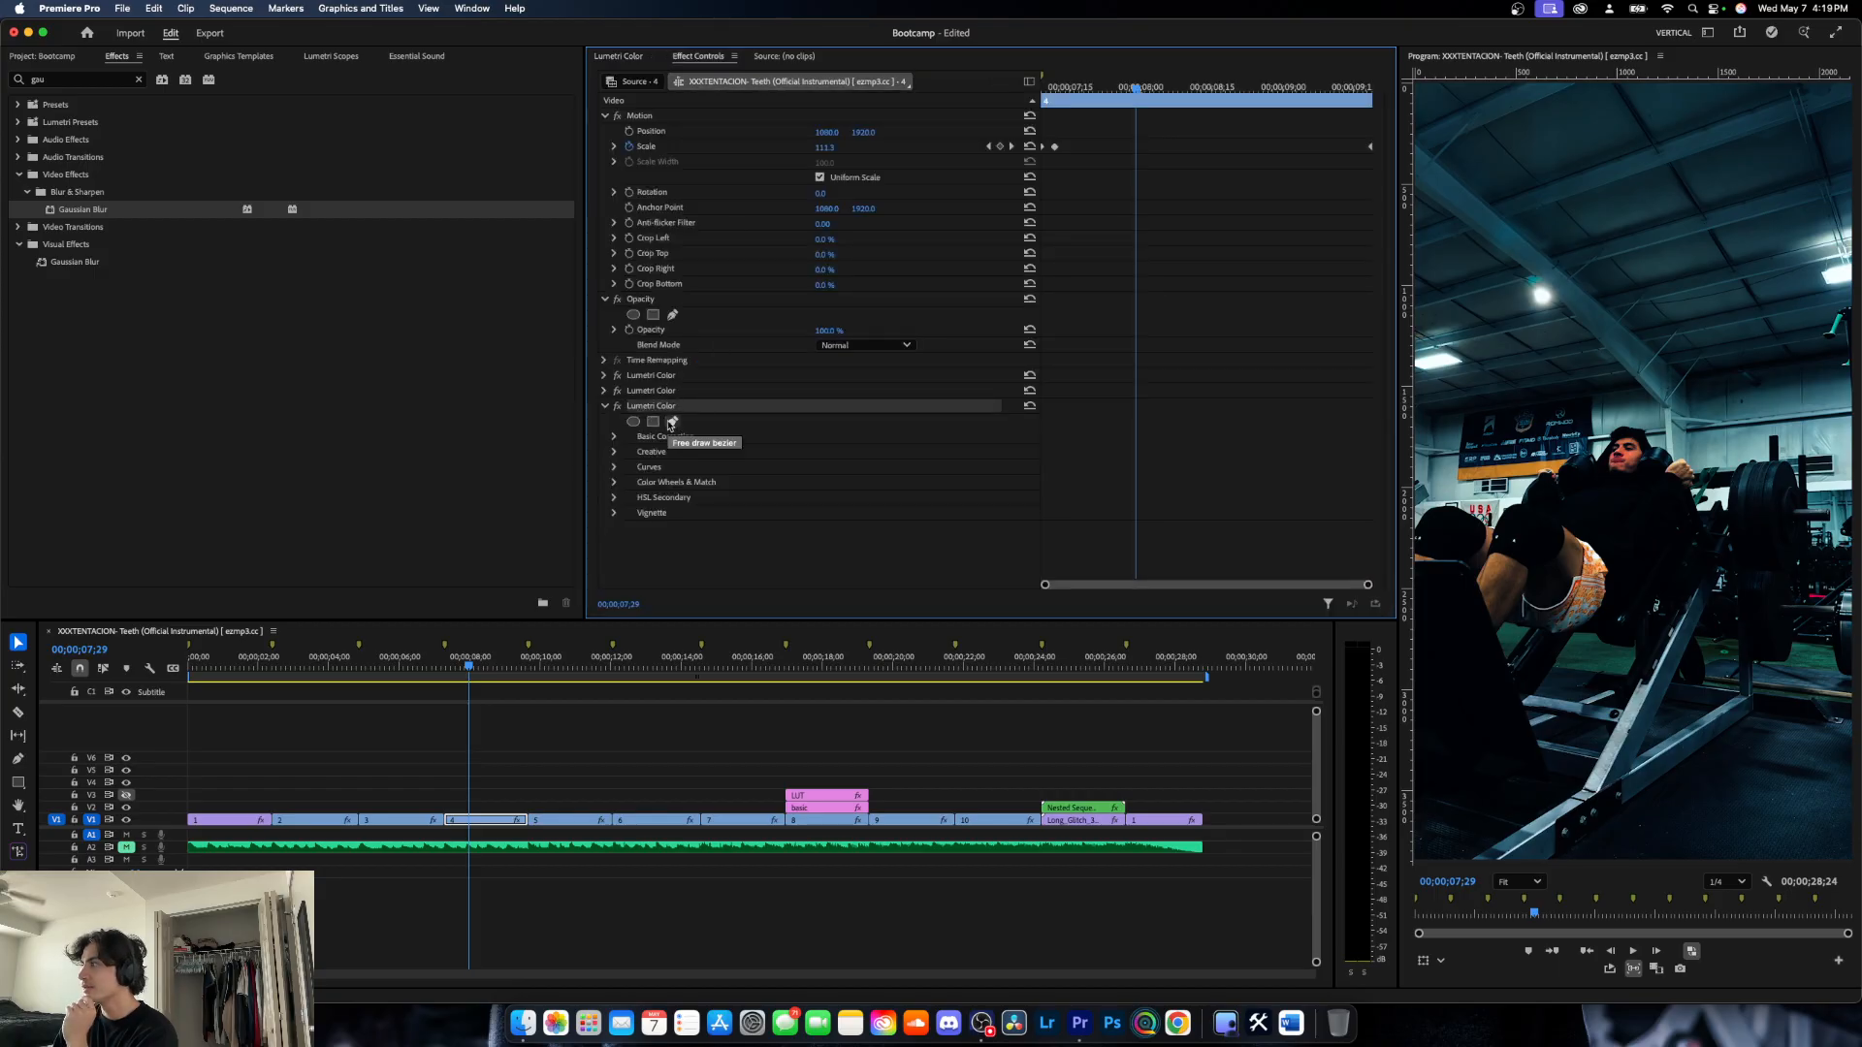
- Draw a closed free-form mask on the third Lumetri Color effect, enclosing the ceiling above the man's head across the full frame width
{"action": "left_click", "coordinate": [672, 423]}
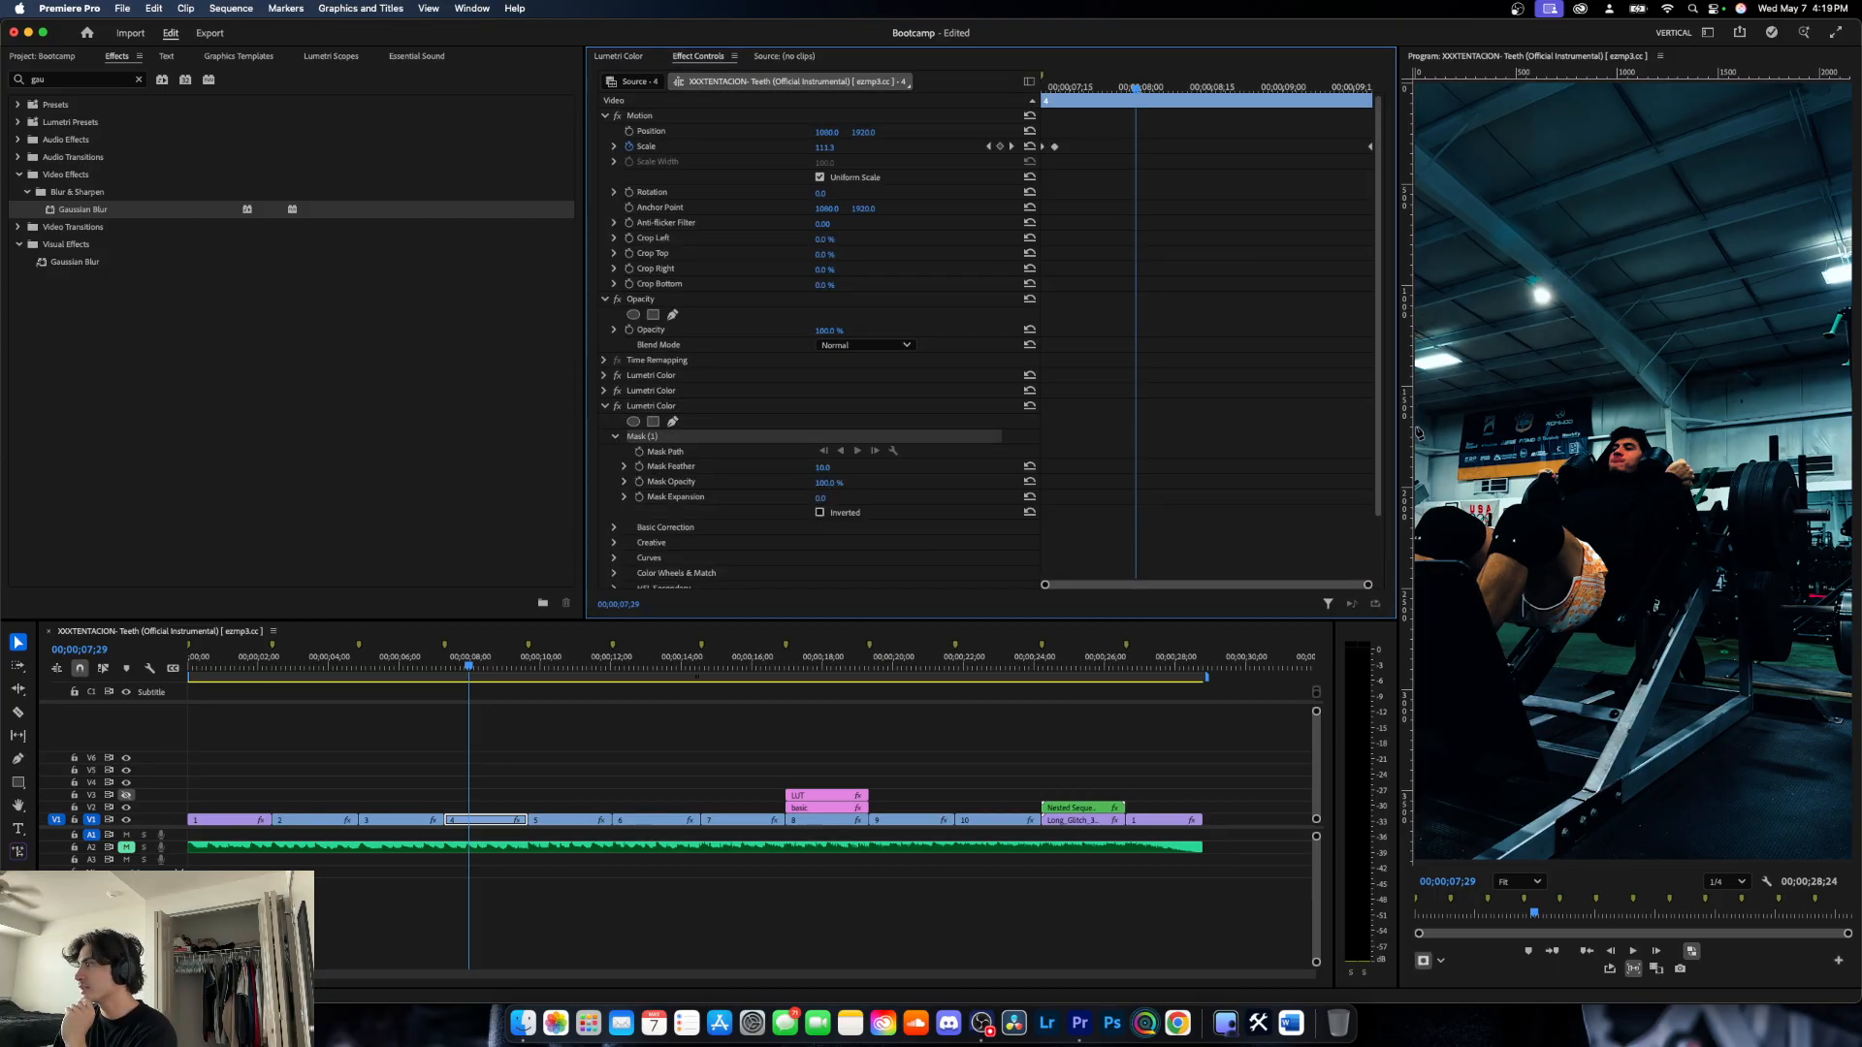
{"action": "left_click", "coordinate": [1418, 432]}
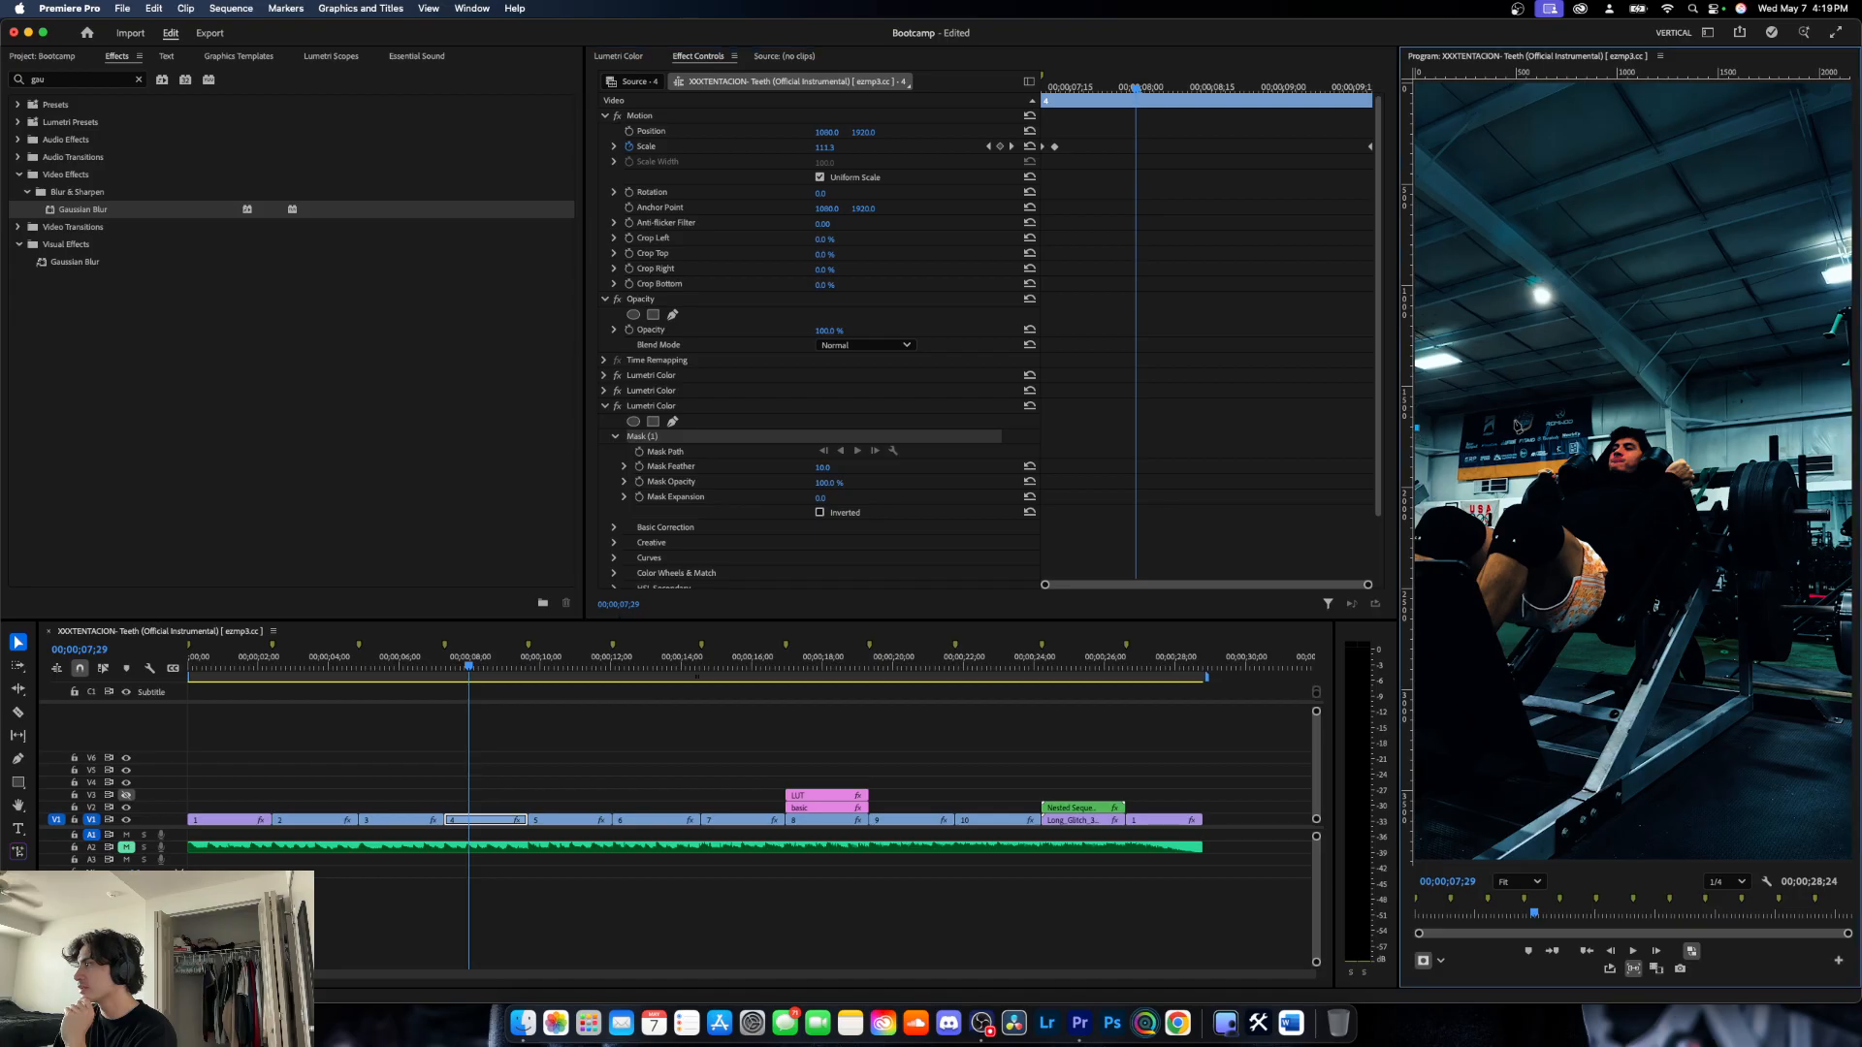
{"action": "left_click", "coordinate": [1849, 385]}
{"action": "left_click", "coordinate": [1849, 85]}
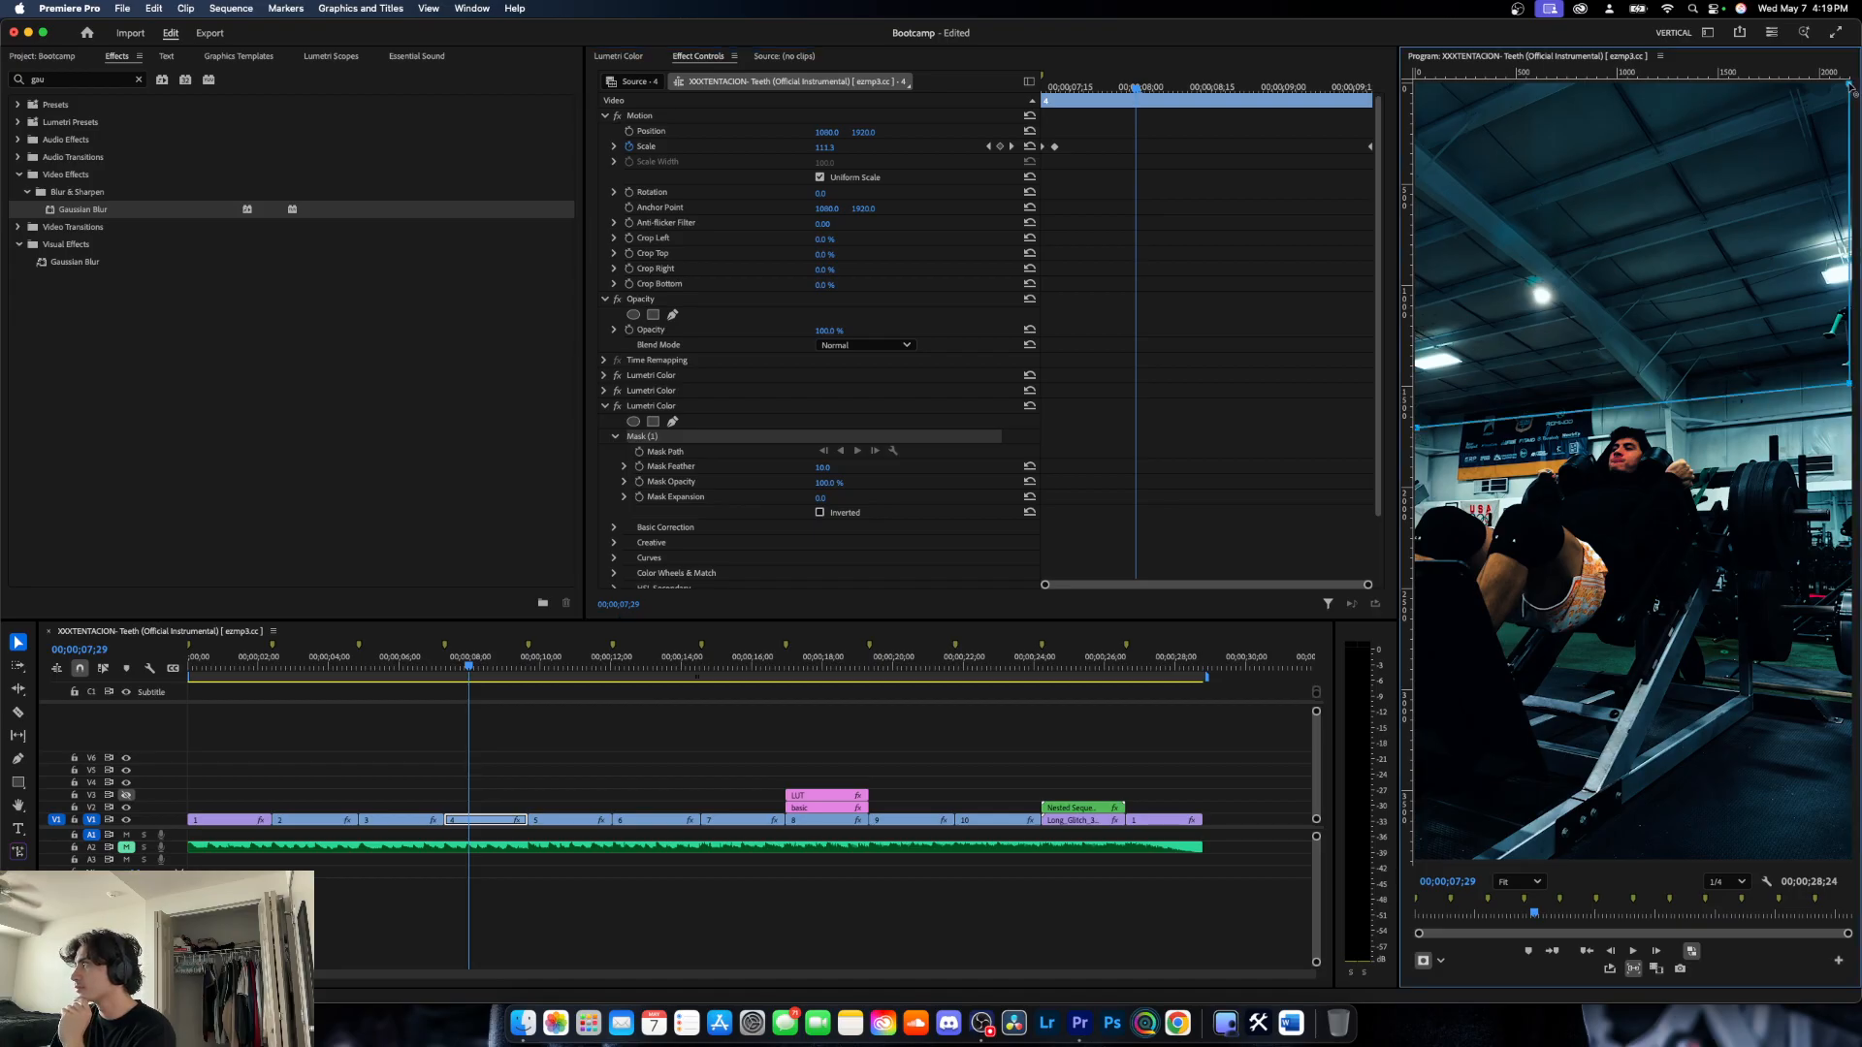
{"action": "left_click", "coordinate": [1417, 85]}
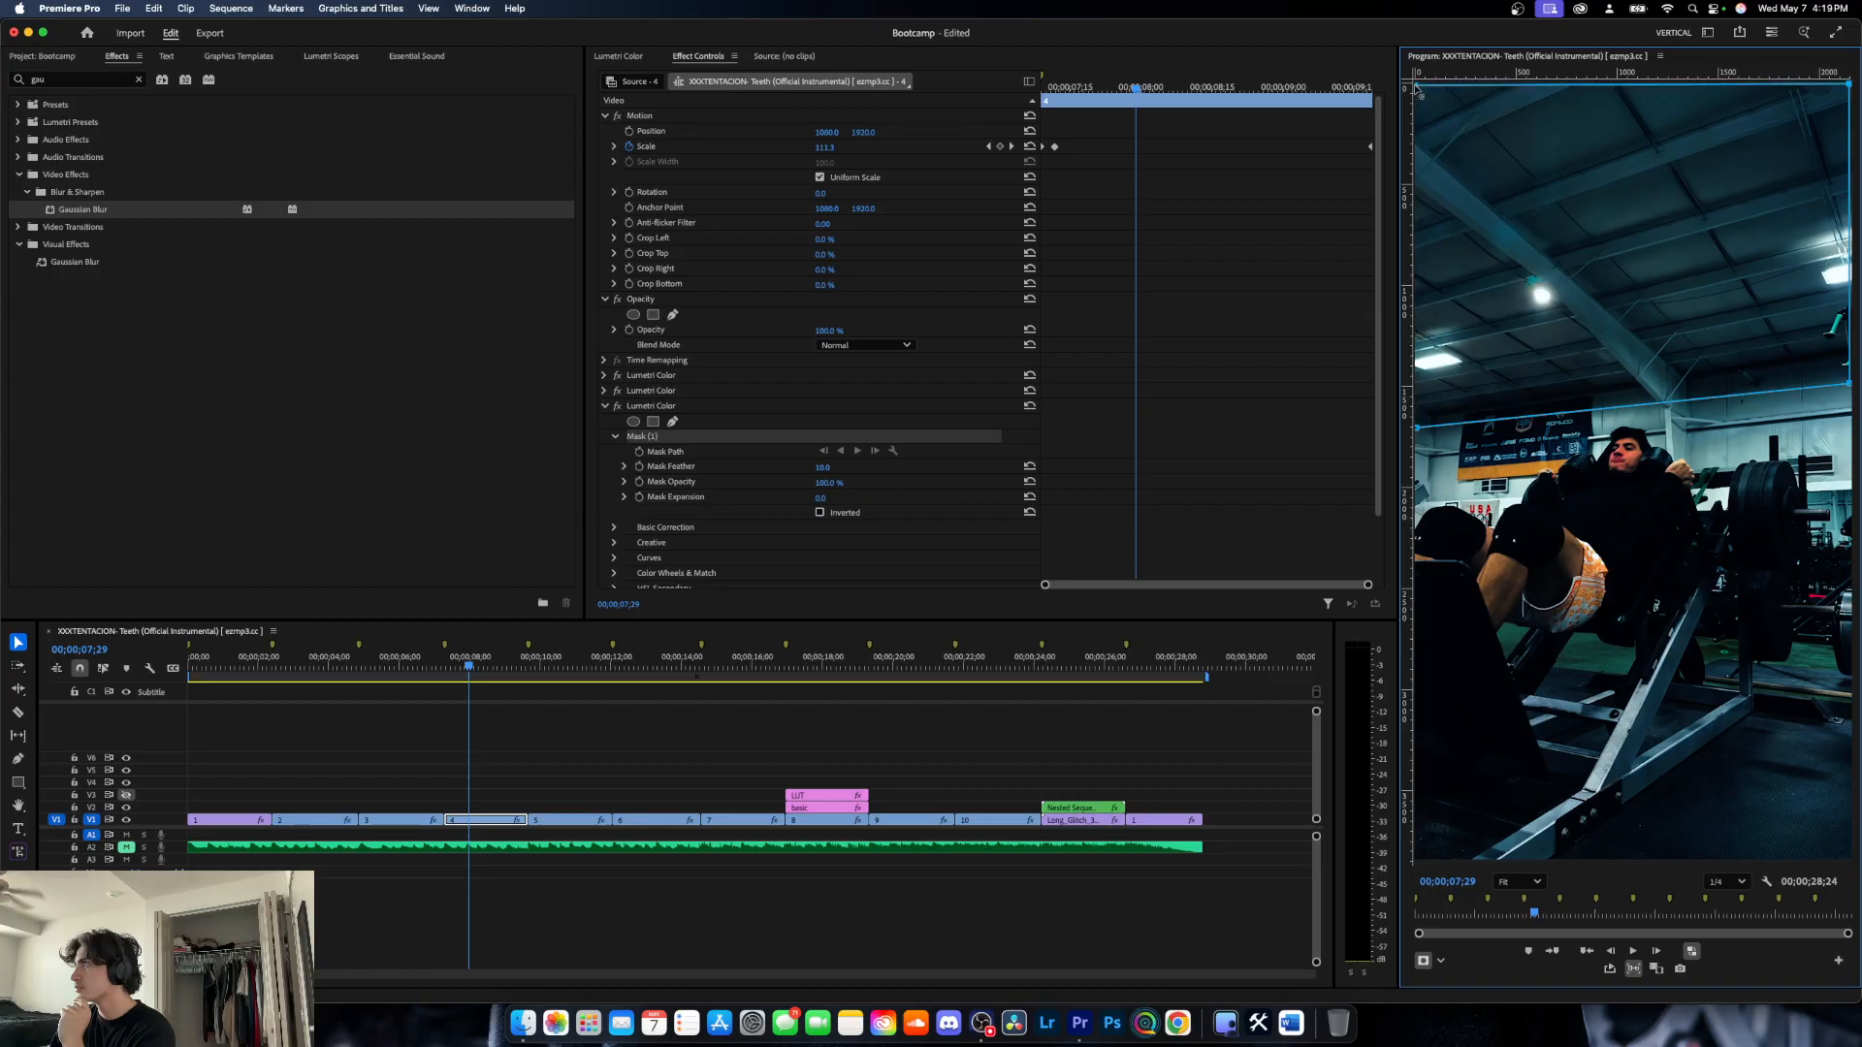
{"action": "left_click", "coordinate": [1418, 429]}
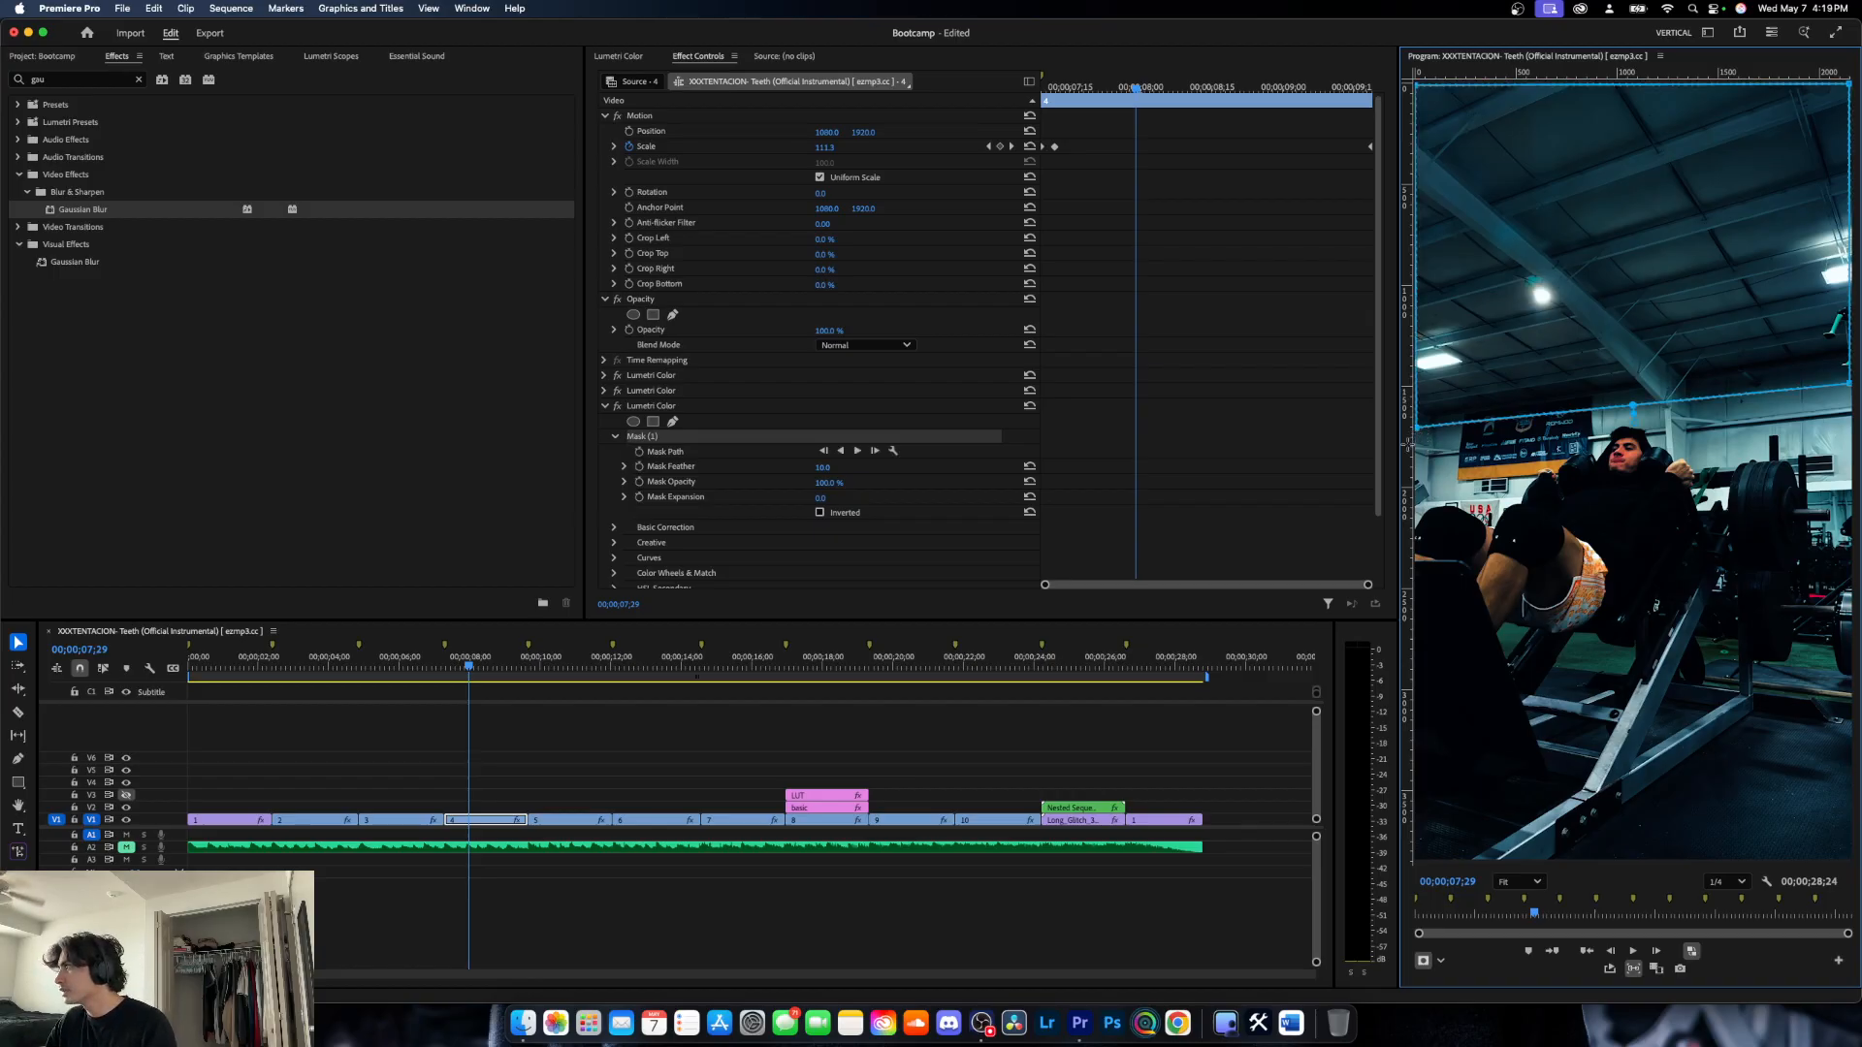
{"action": "left_click_drag", "start_coordinate": [1421, 435], "coordinate": [1412, 443]}
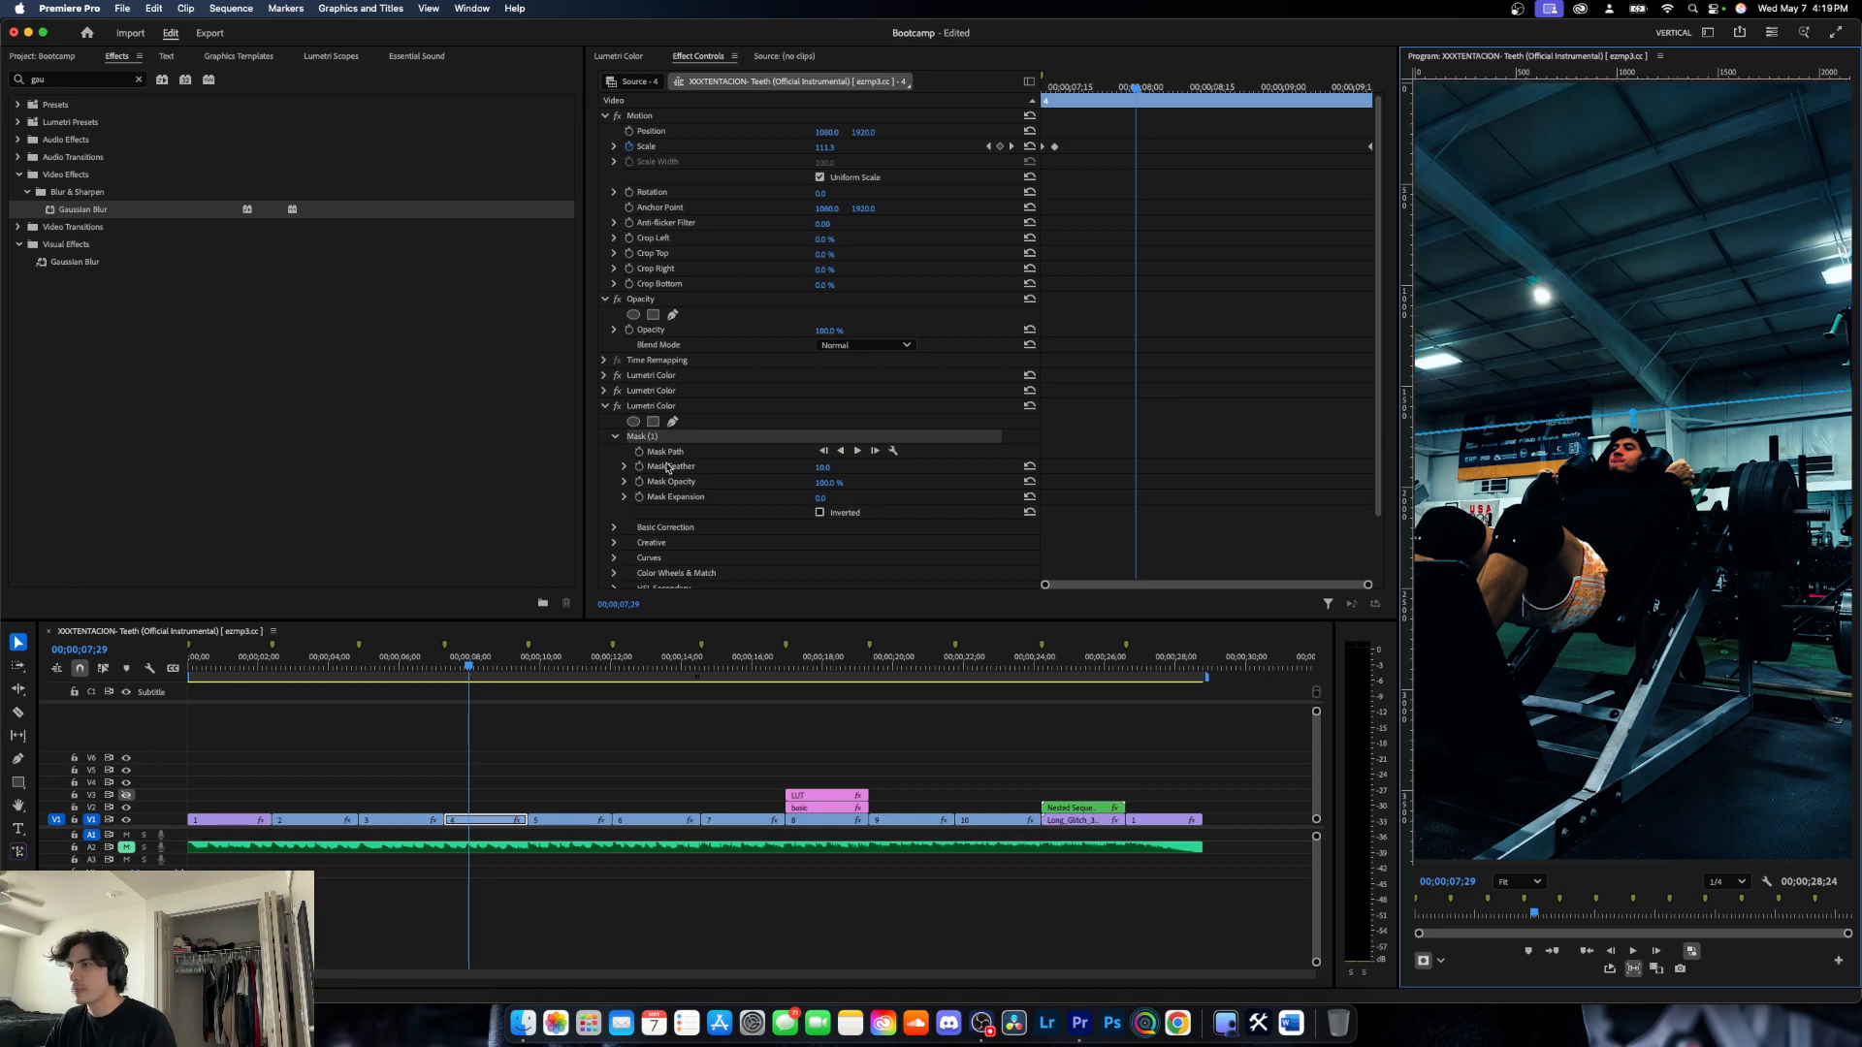
- Move the ceiling mask slightly upward and set its feather to 109 and its expansion to 69
{"action": "scroll", "coordinate": [711, 466], "scroll_direction": "down", "scroll_amount": 2}
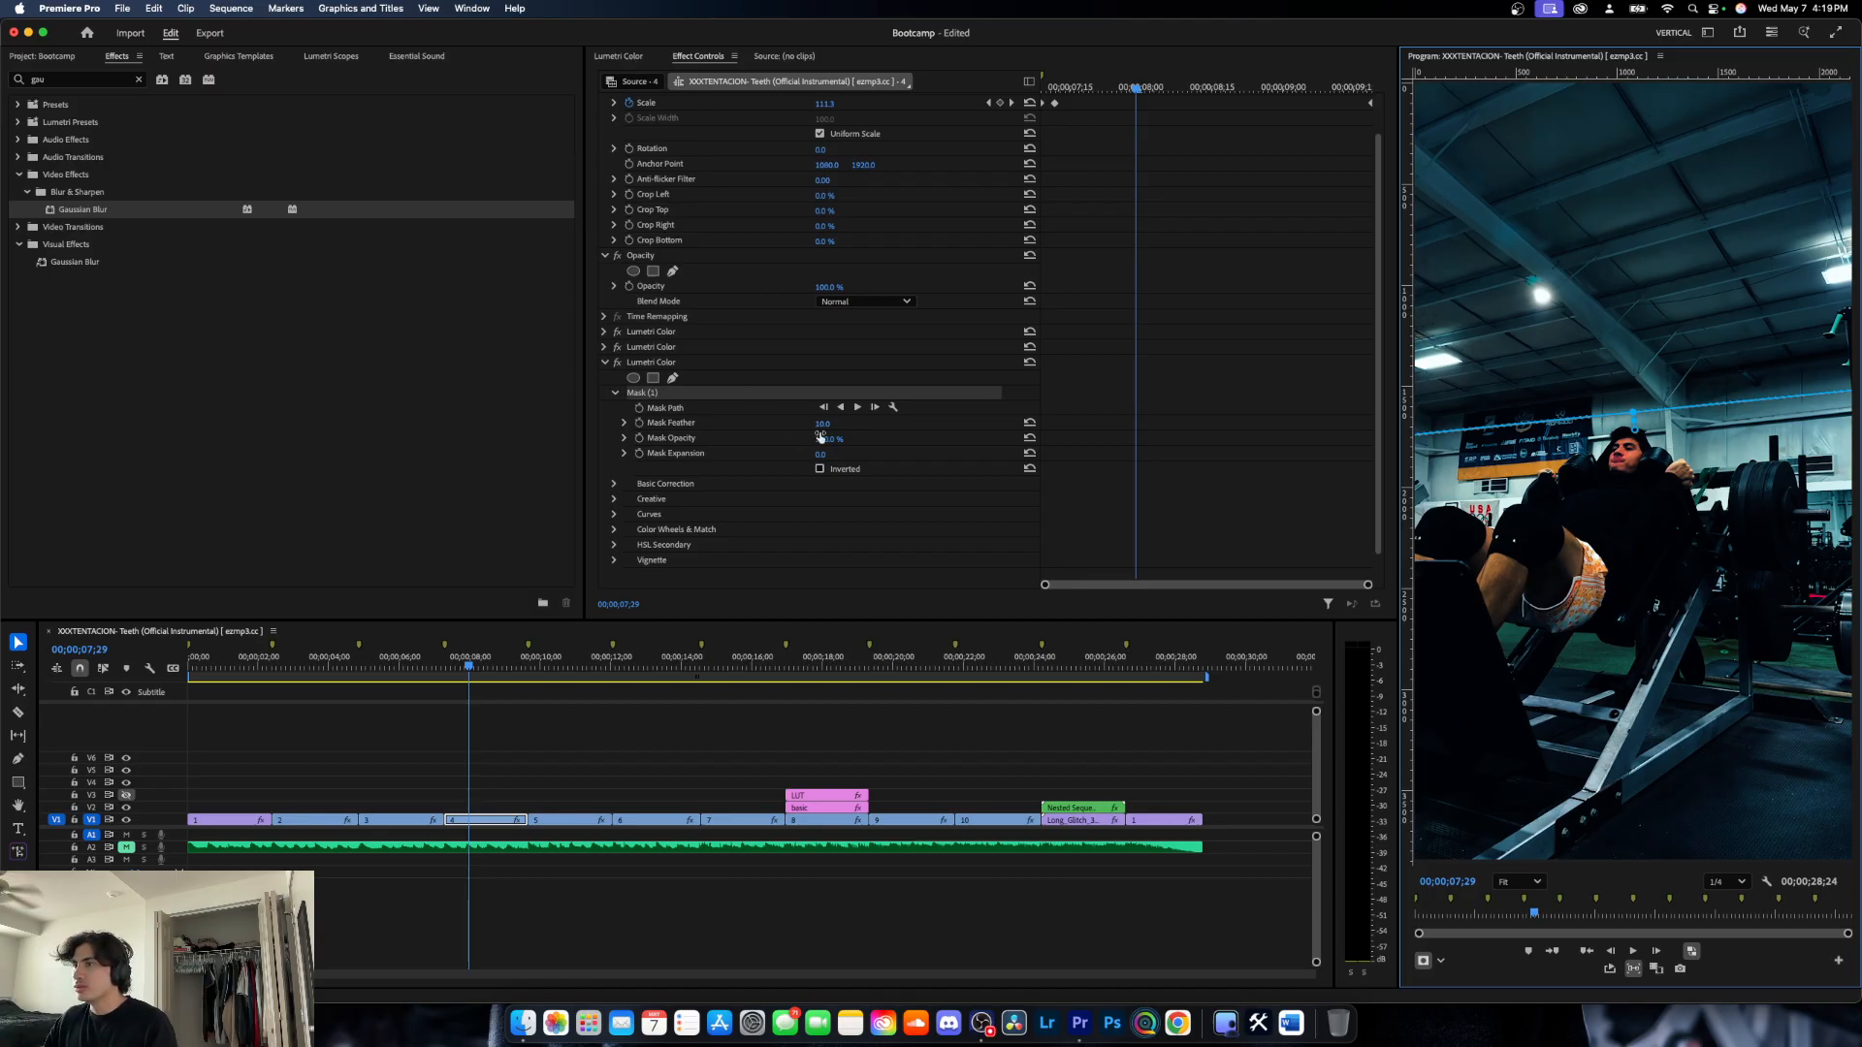
{"action": "left_click_drag", "start_coordinate": [821, 427], "coordinate": [851, 454]}
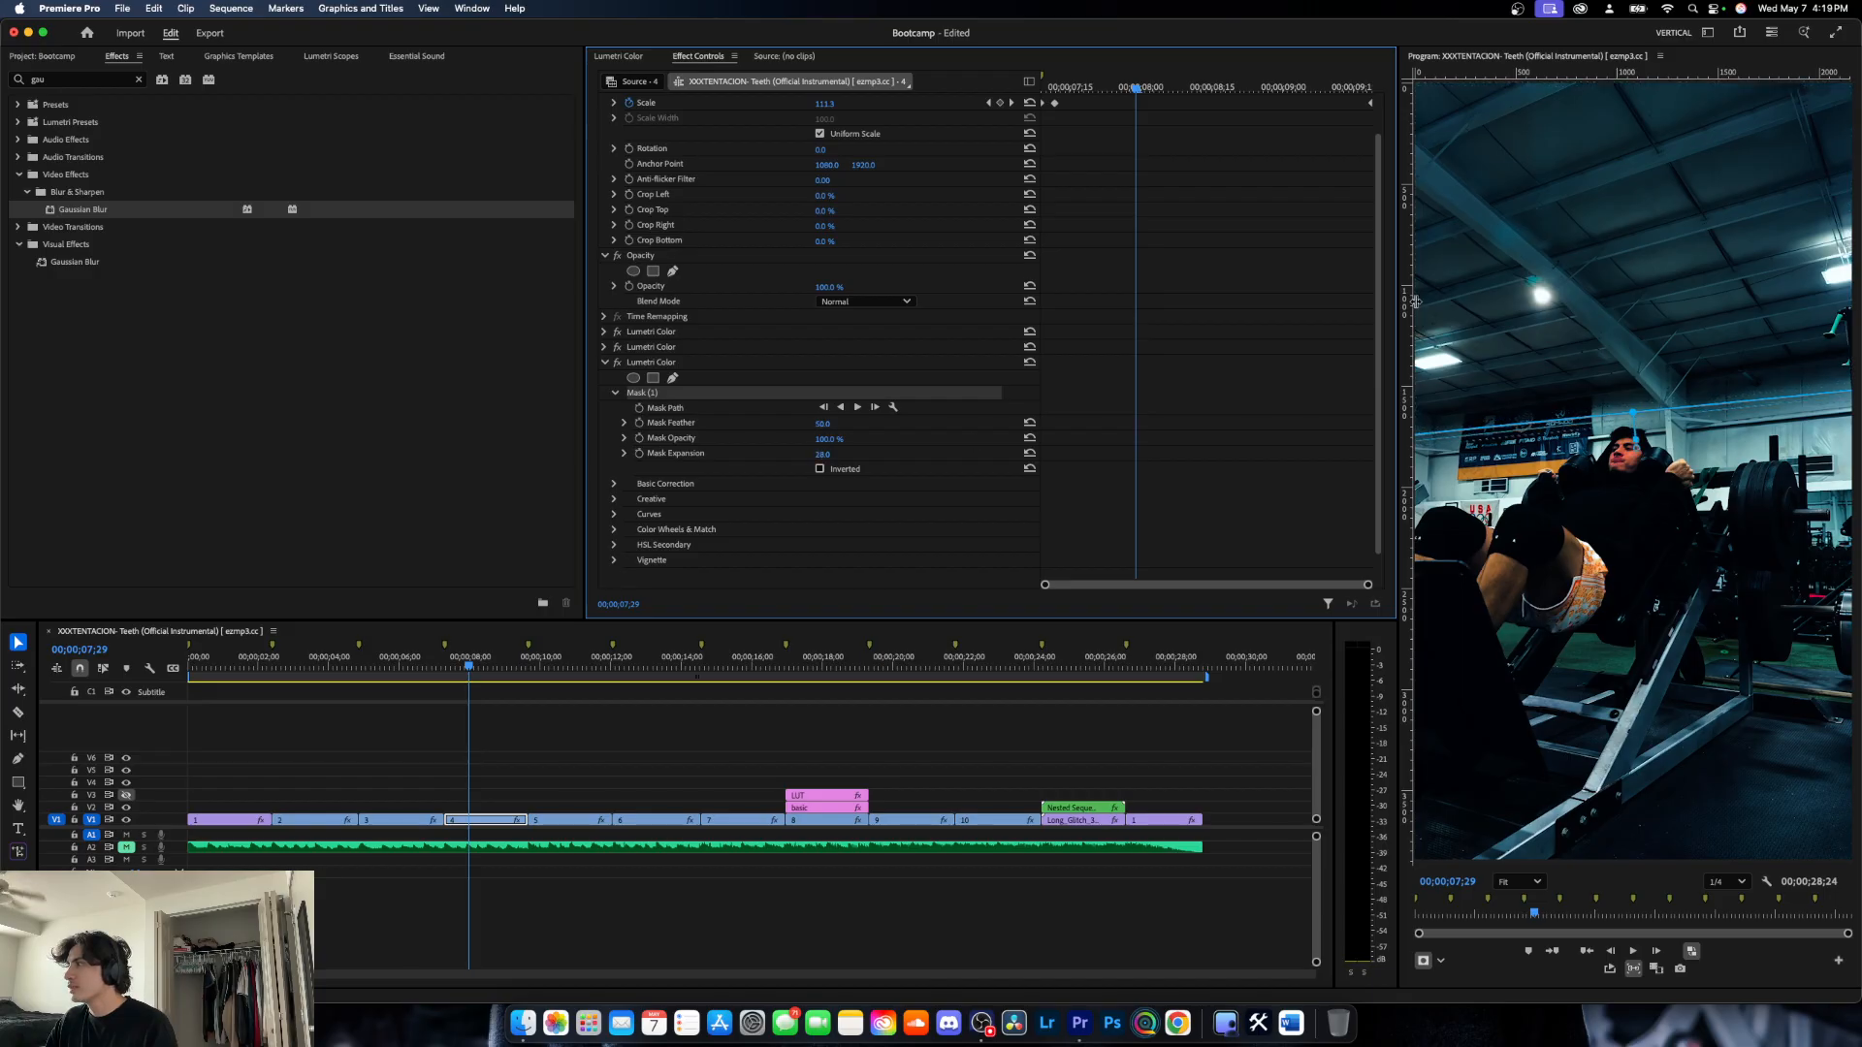
{"action": "left_click_drag", "start_coordinate": [1571, 289], "coordinate": [1568, 266]}
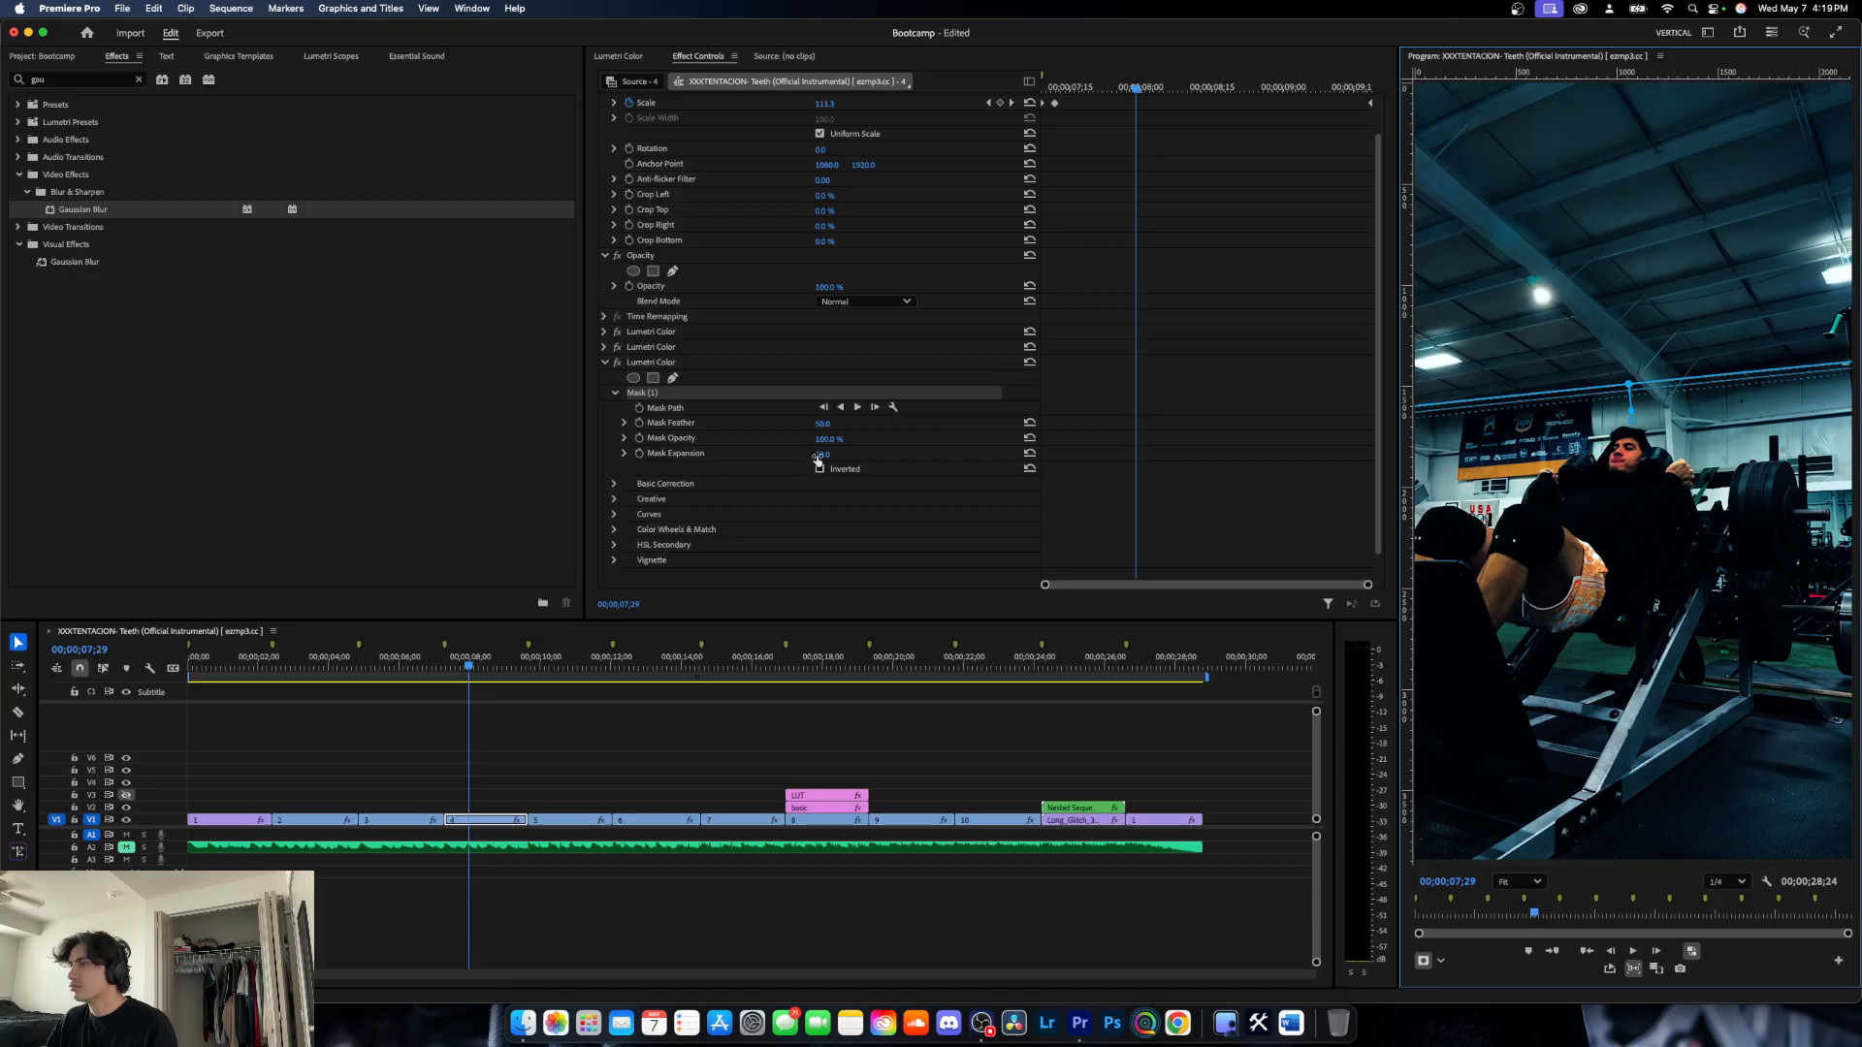
{"action": "left_click_drag", "start_coordinate": [819, 454], "coordinate": [860, 454]}
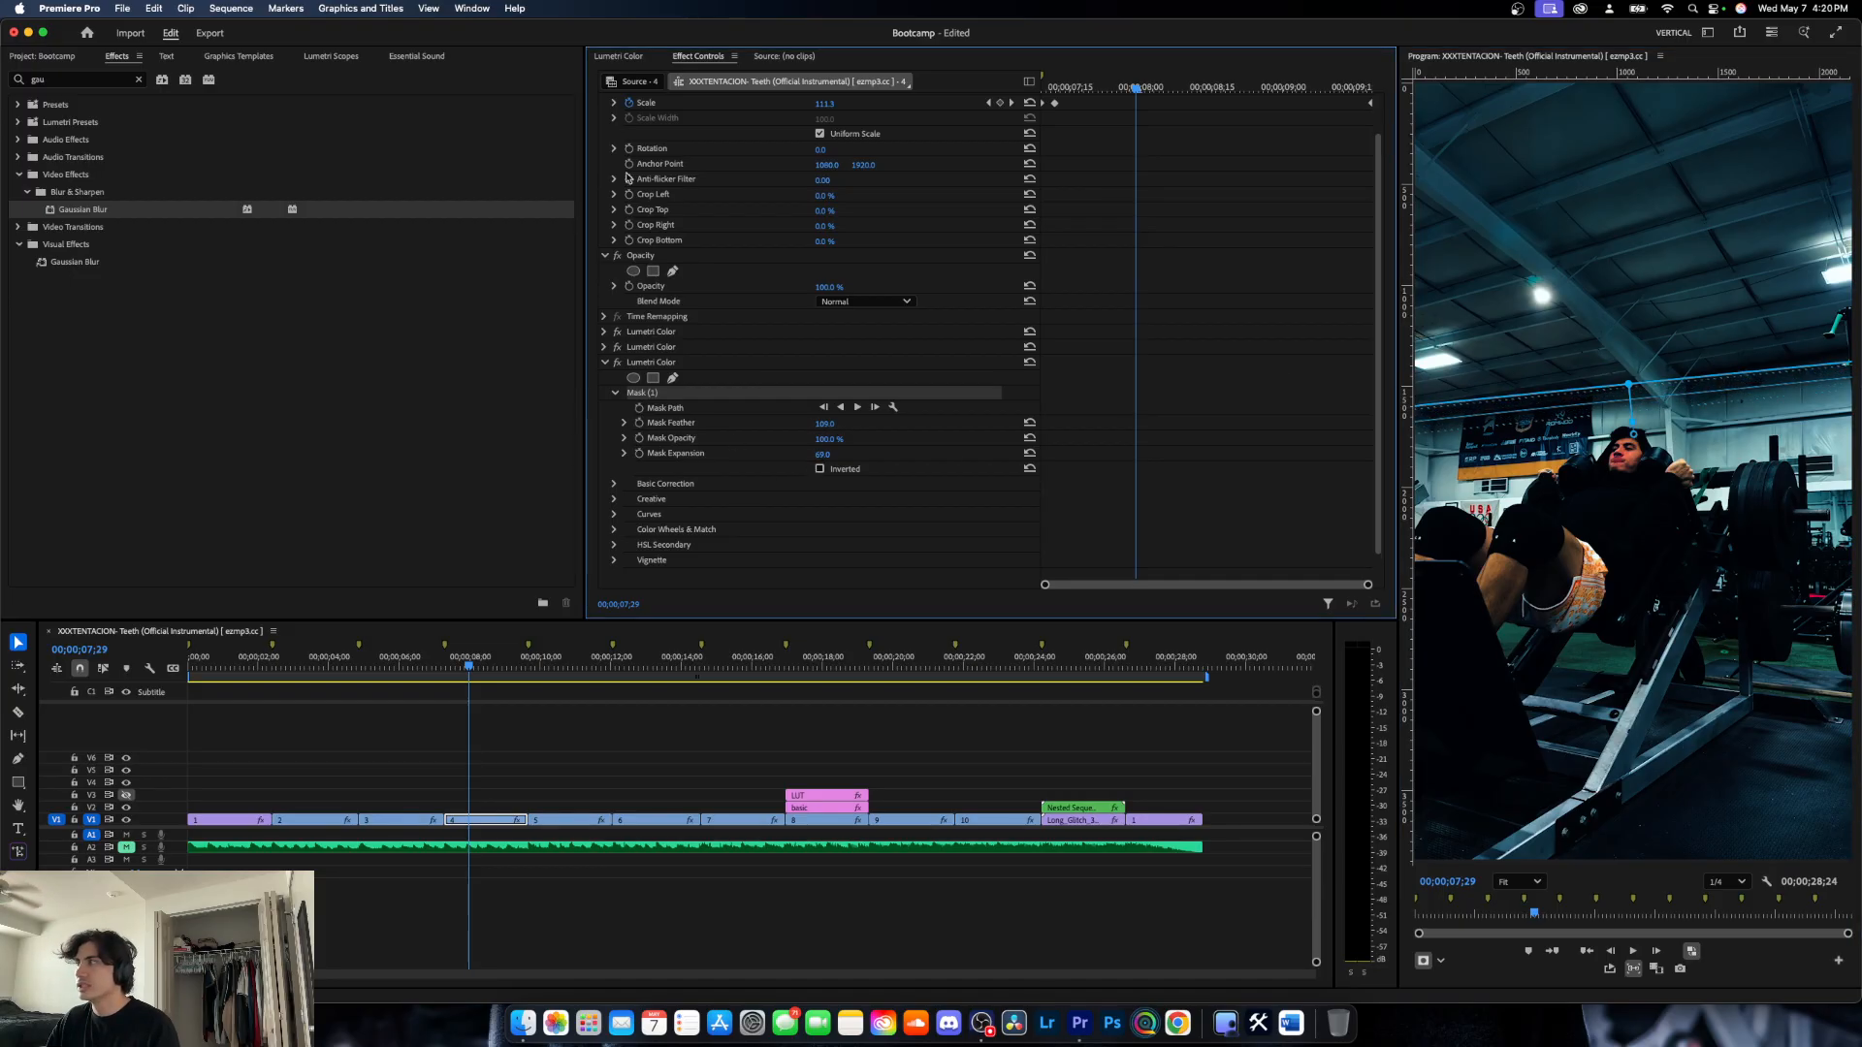
- Lower the shadows of the third, masked Lumetri Color effect to -63.7, and deselect the clip
{"action": "left_click", "coordinate": [615, 54]}
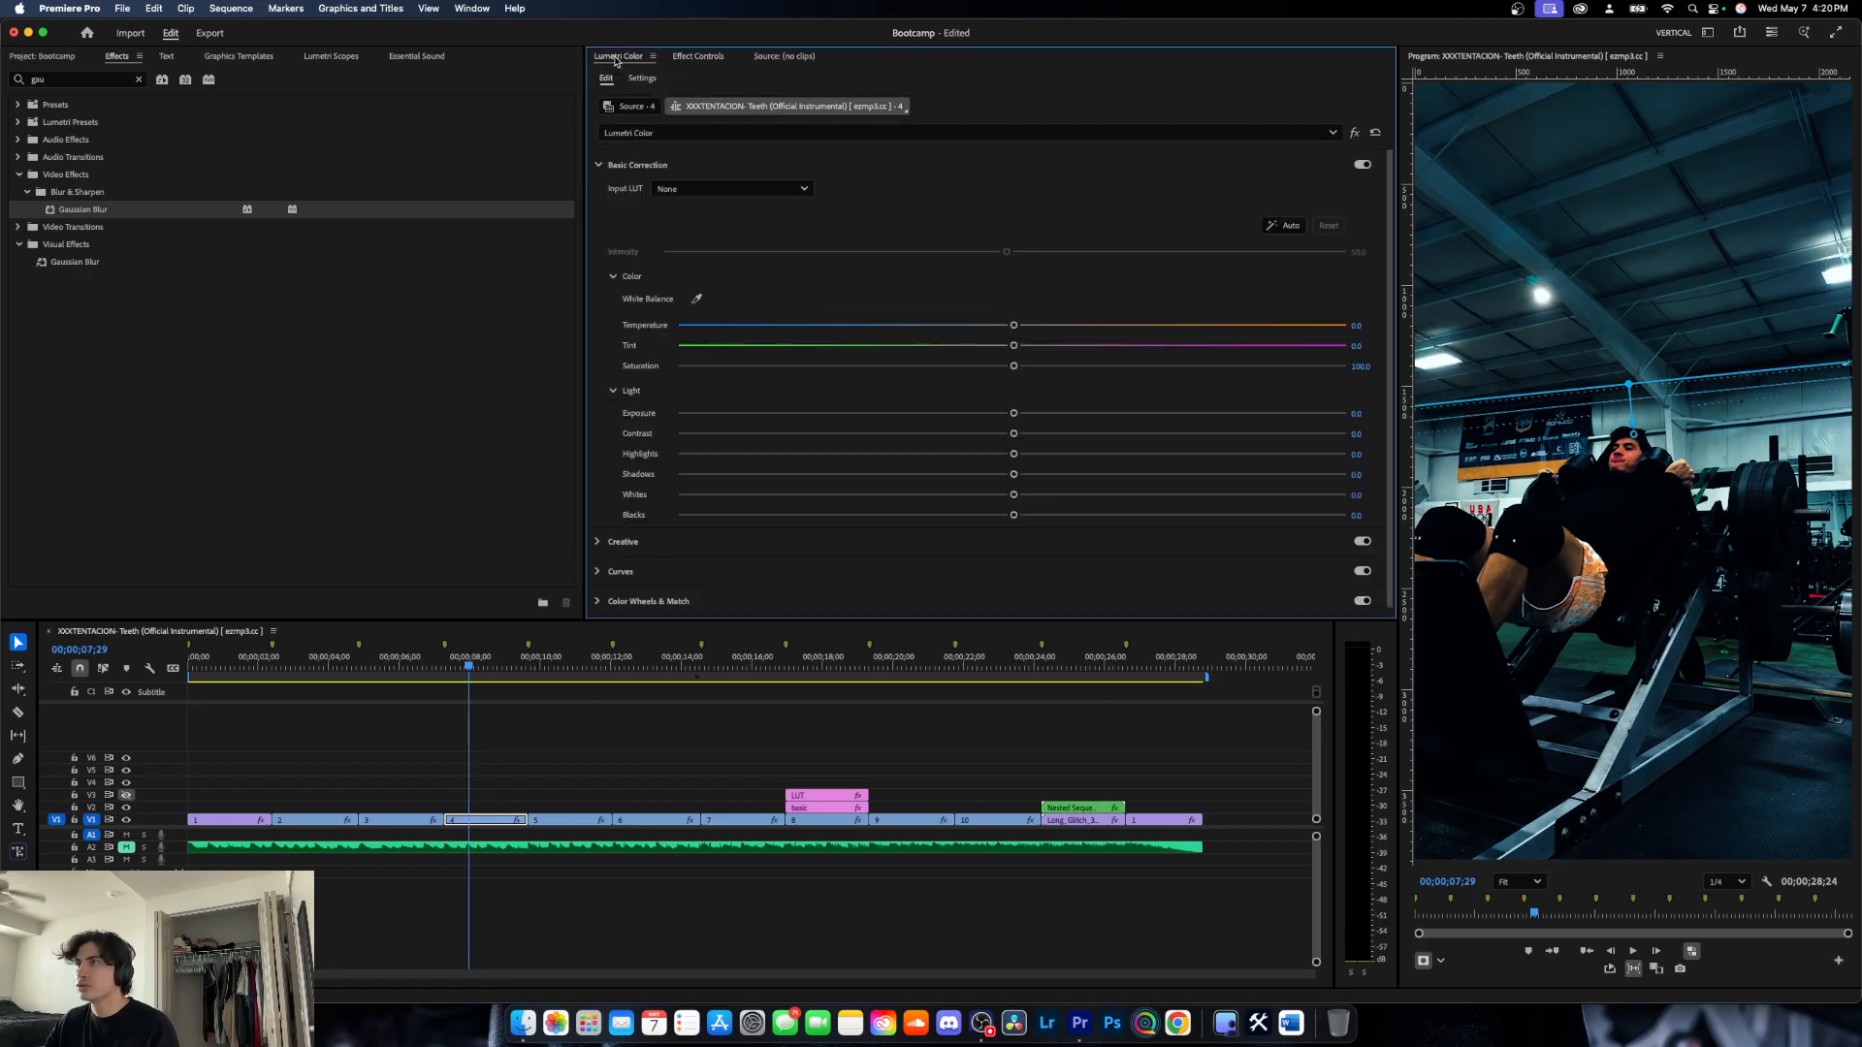
{"action": "left_click", "coordinate": [686, 134]}
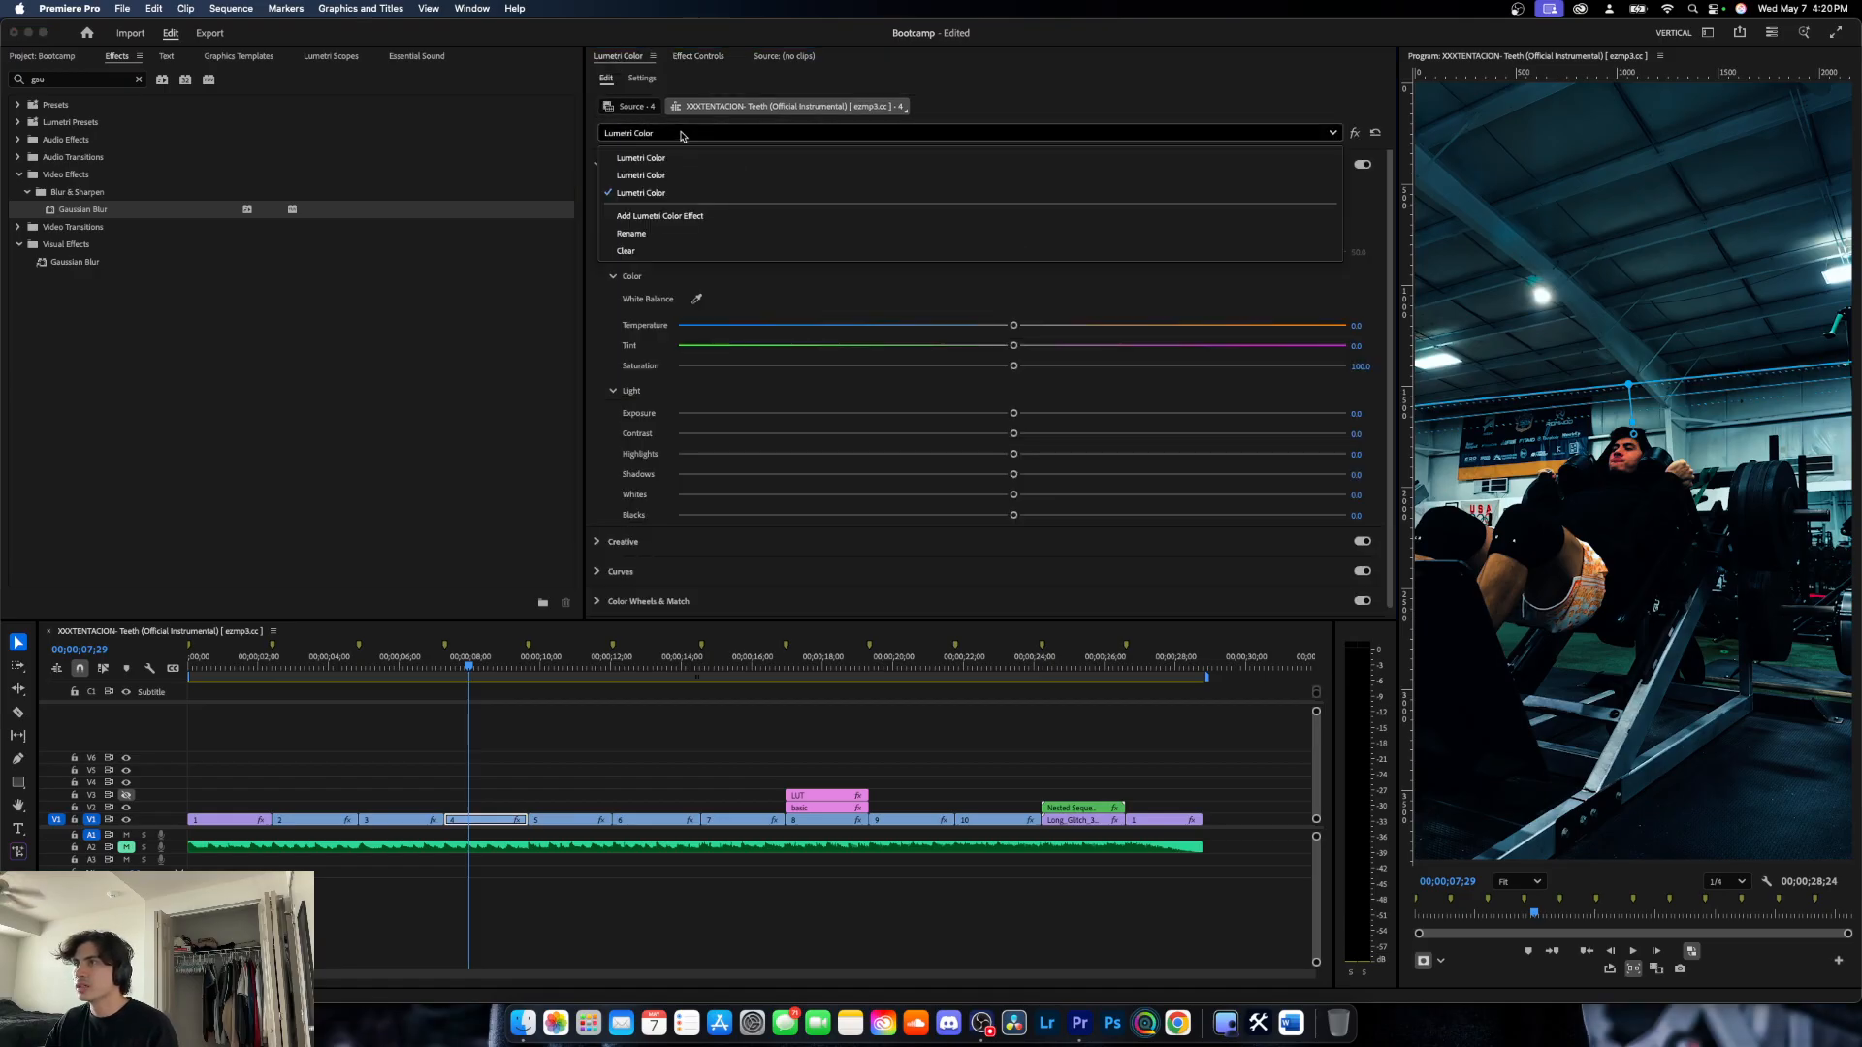
{"action": "left_click", "coordinate": [636, 191]}
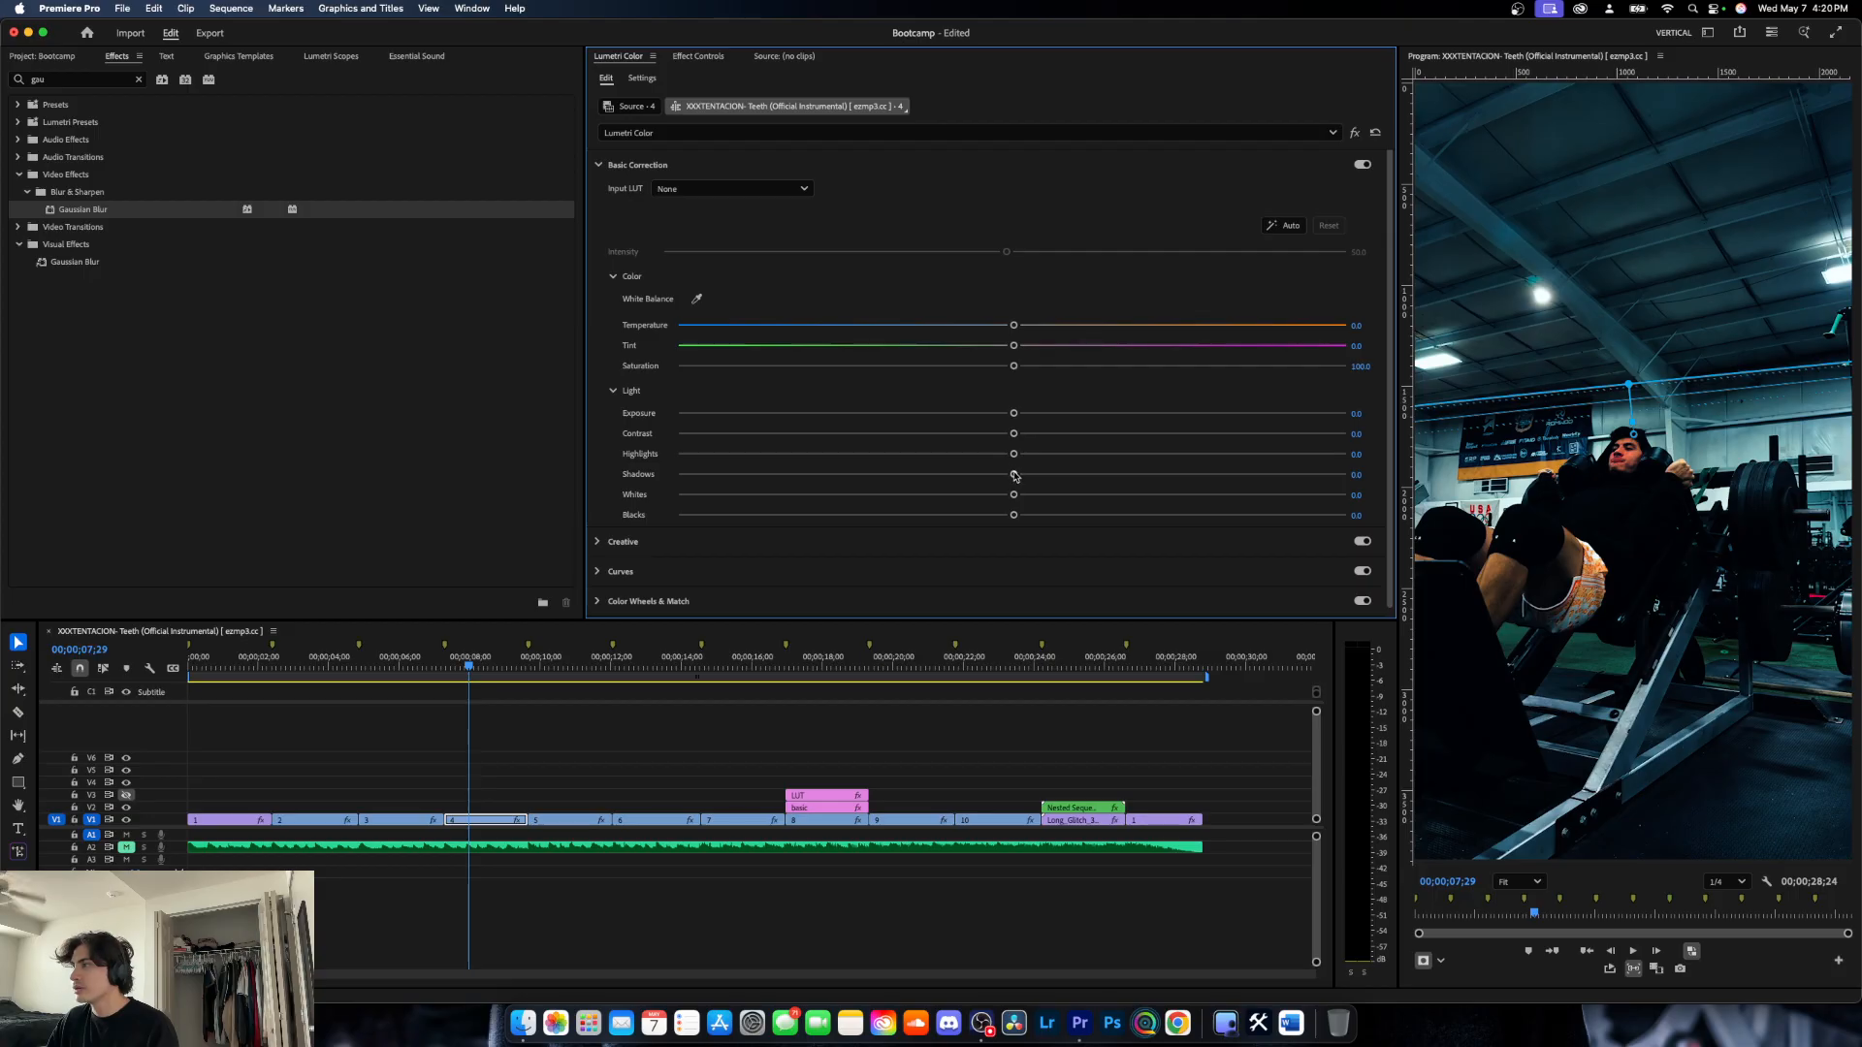
{"action": "left_click_drag", "start_coordinate": [1014, 475], "coordinate": [758, 475]}
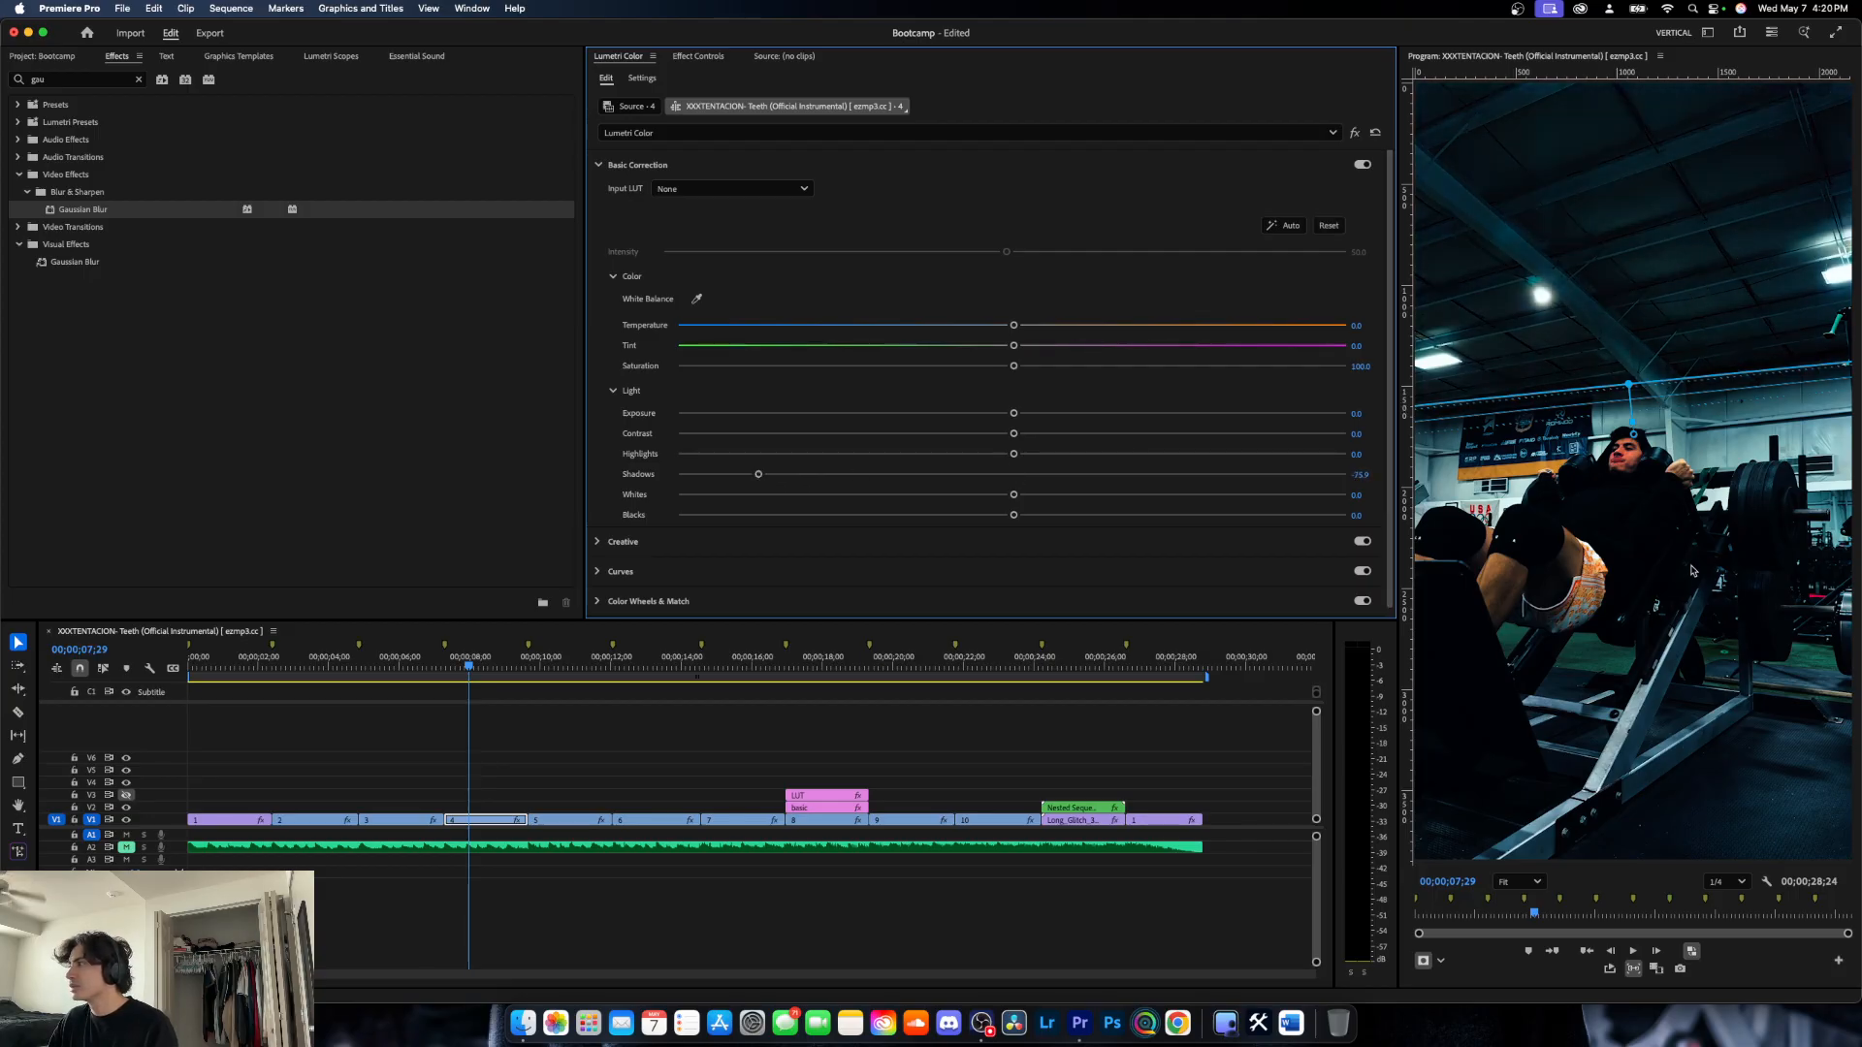
{"action": "left_click_drag", "start_coordinate": [759, 474], "coordinate": [798, 472]}
{"action": "left_click", "coordinate": [1842, 740]}
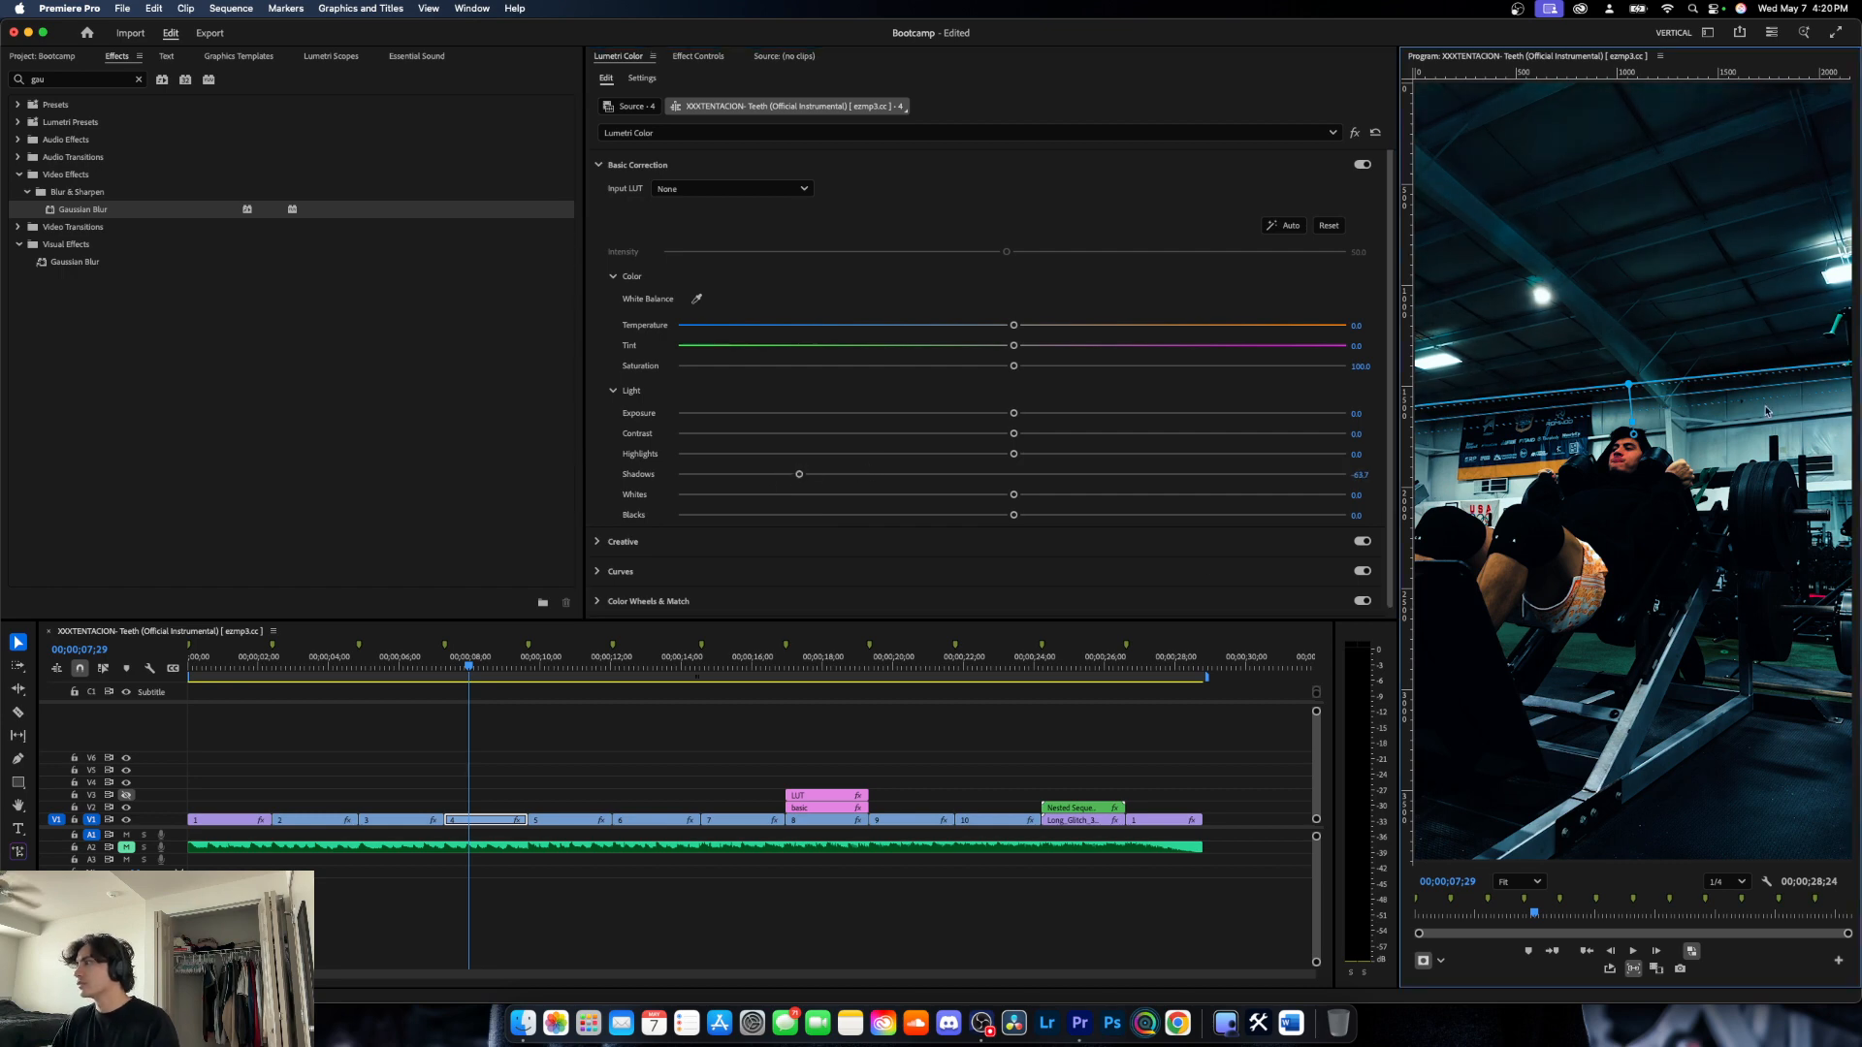
{"action": "left_click", "coordinate": [967, 768]}
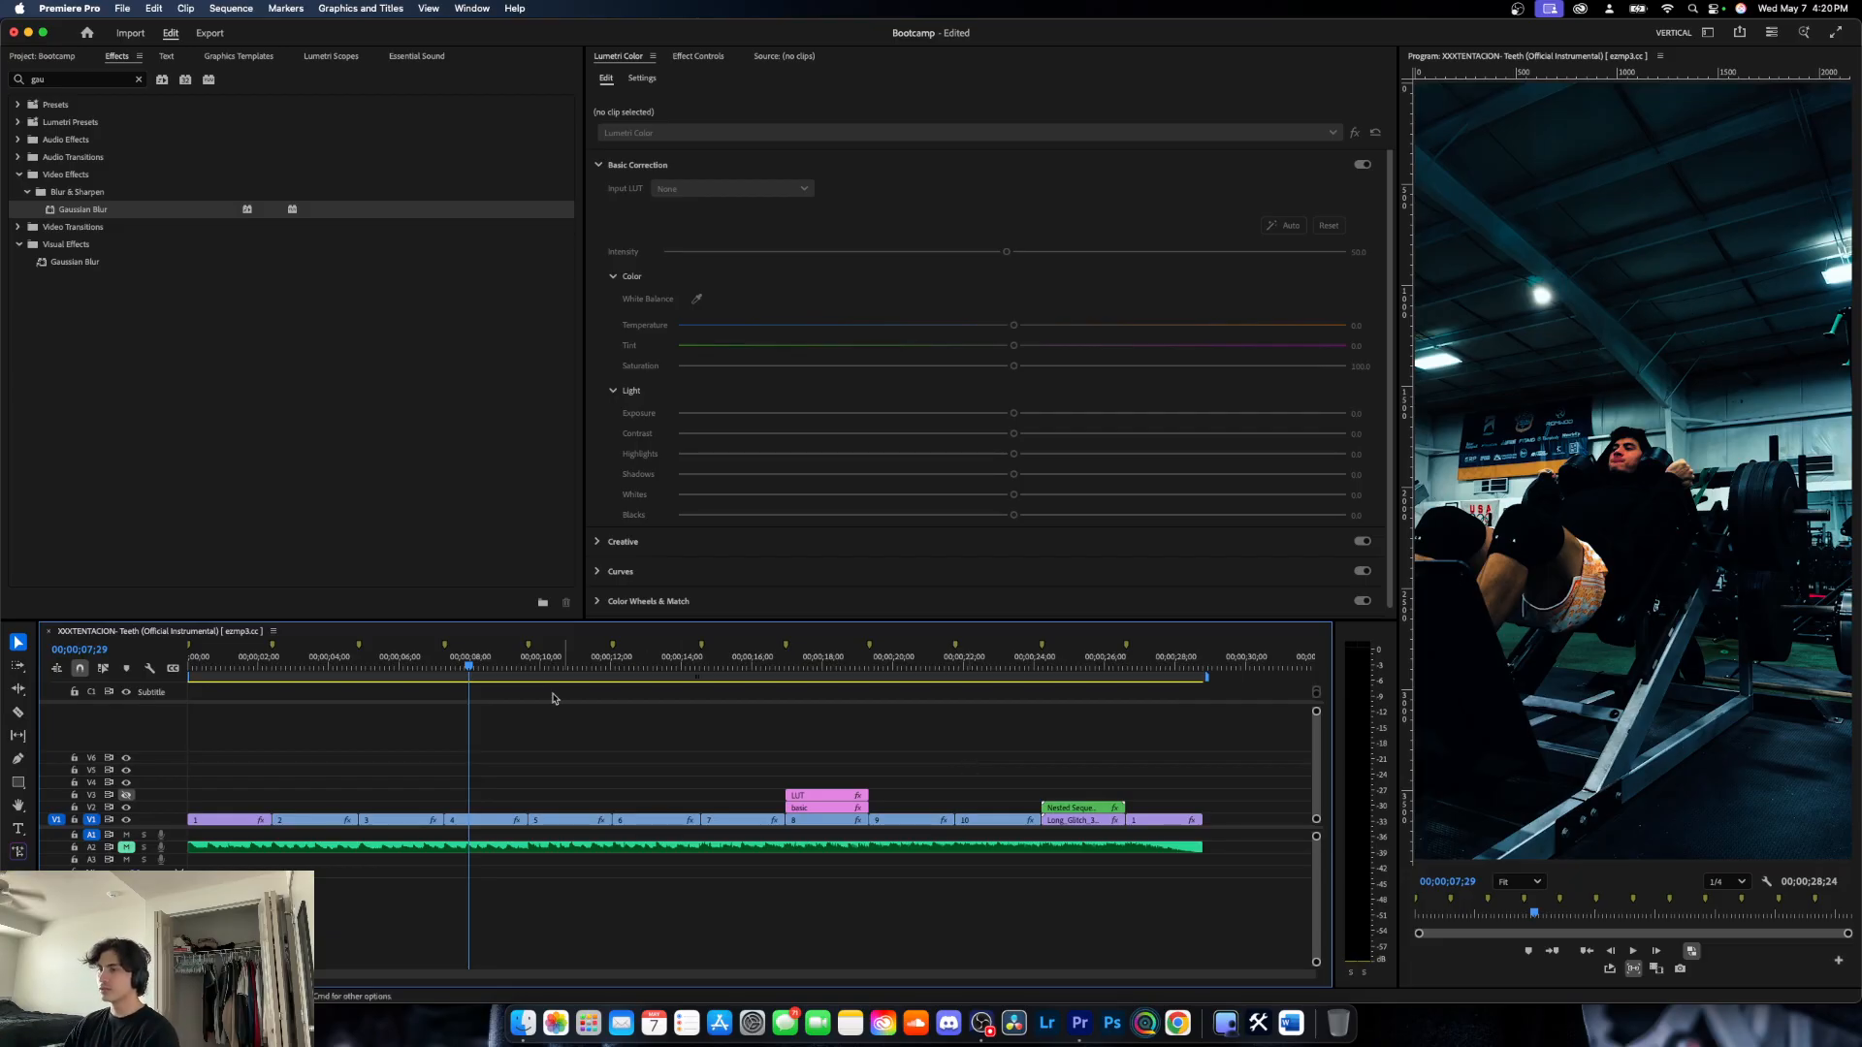
- Reselect clip 4, turn off the masked Lumetri Color effect to view the original ceiling, and collapse the effect's settings
{"action": "left_click", "coordinate": [489, 805]}
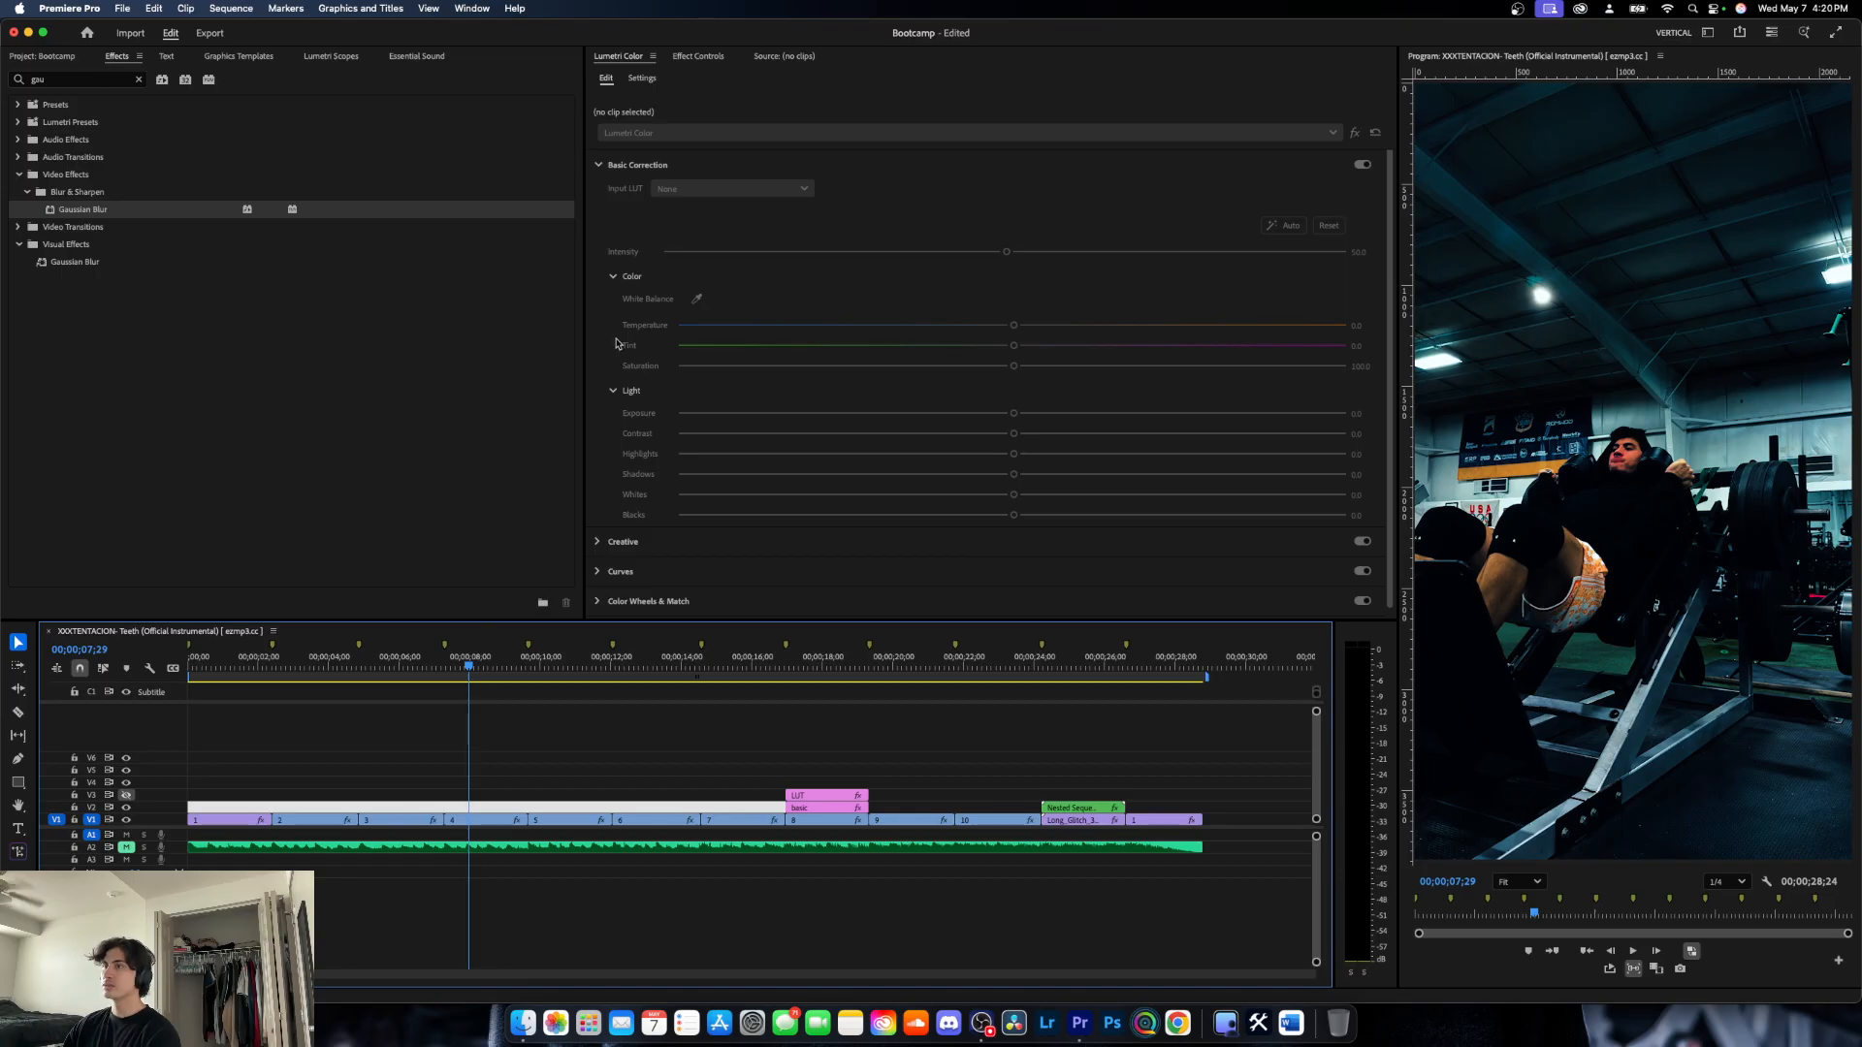
{"action": "left_click", "coordinate": [485, 819]}
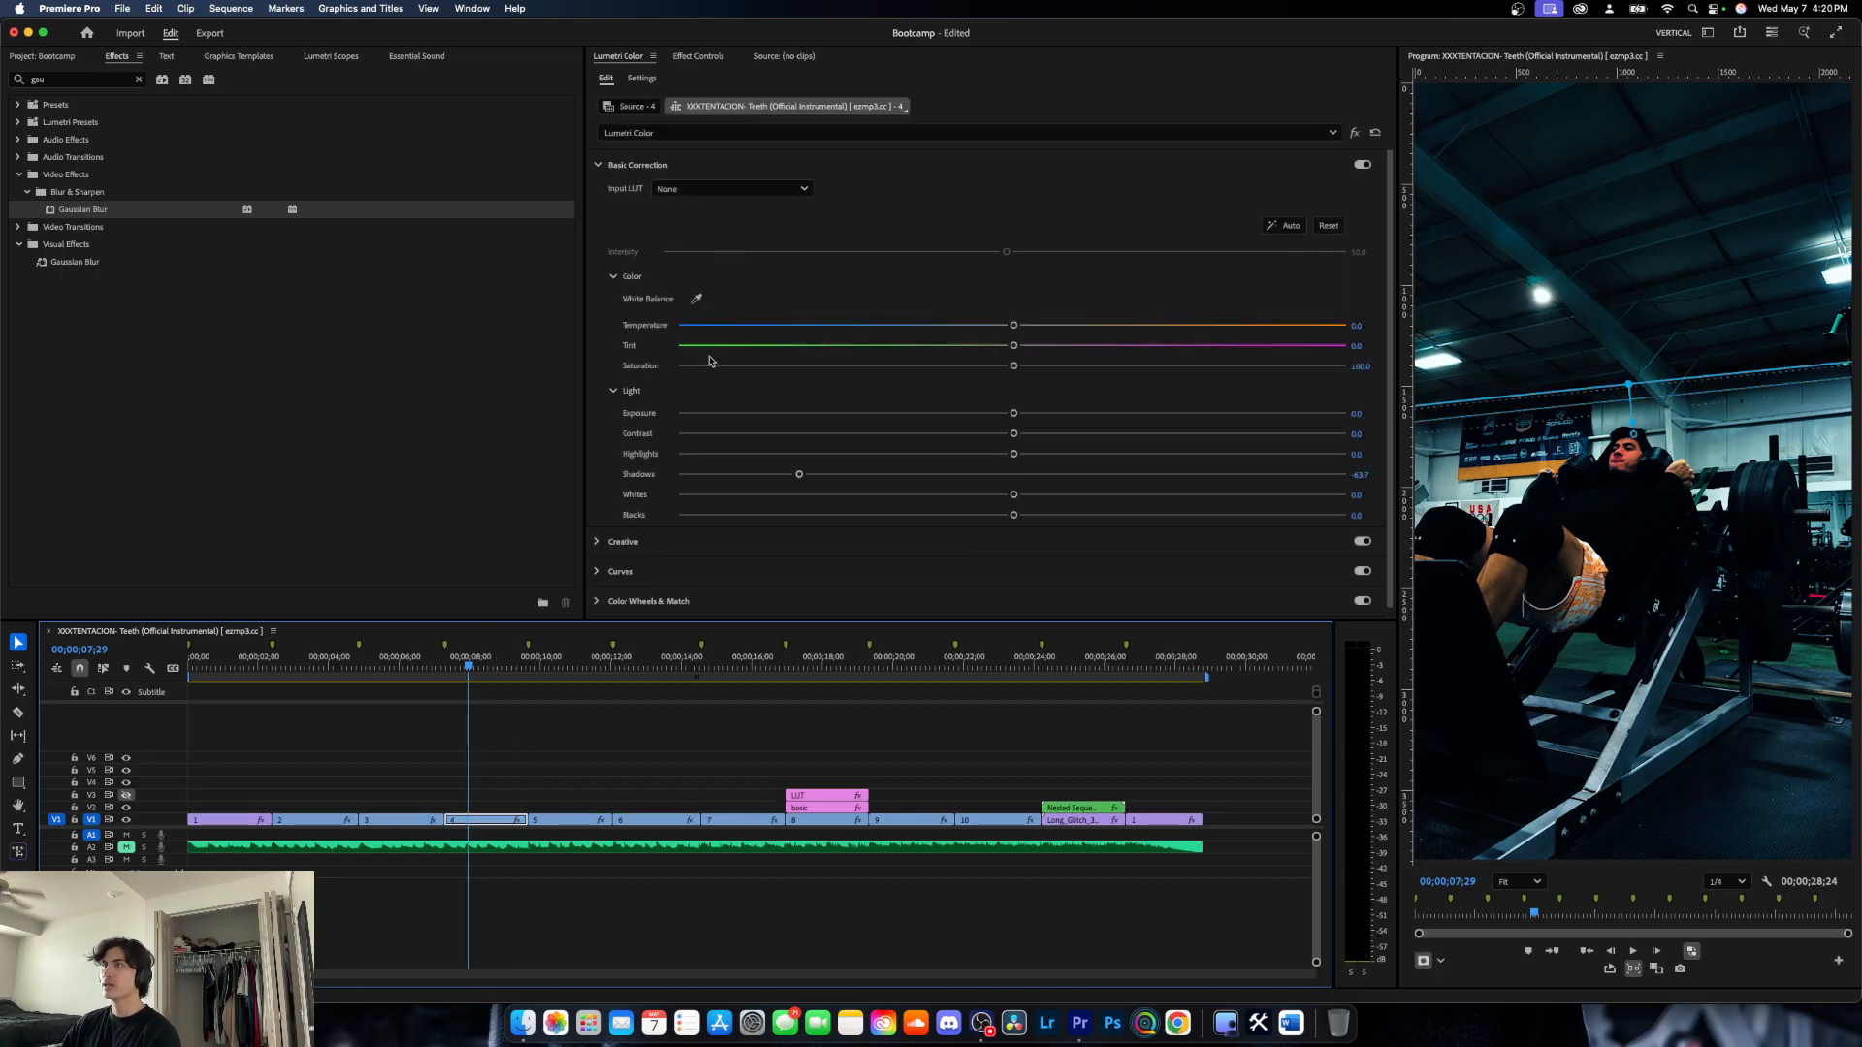
{"action": "left_click", "coordinate": [703, 57]}
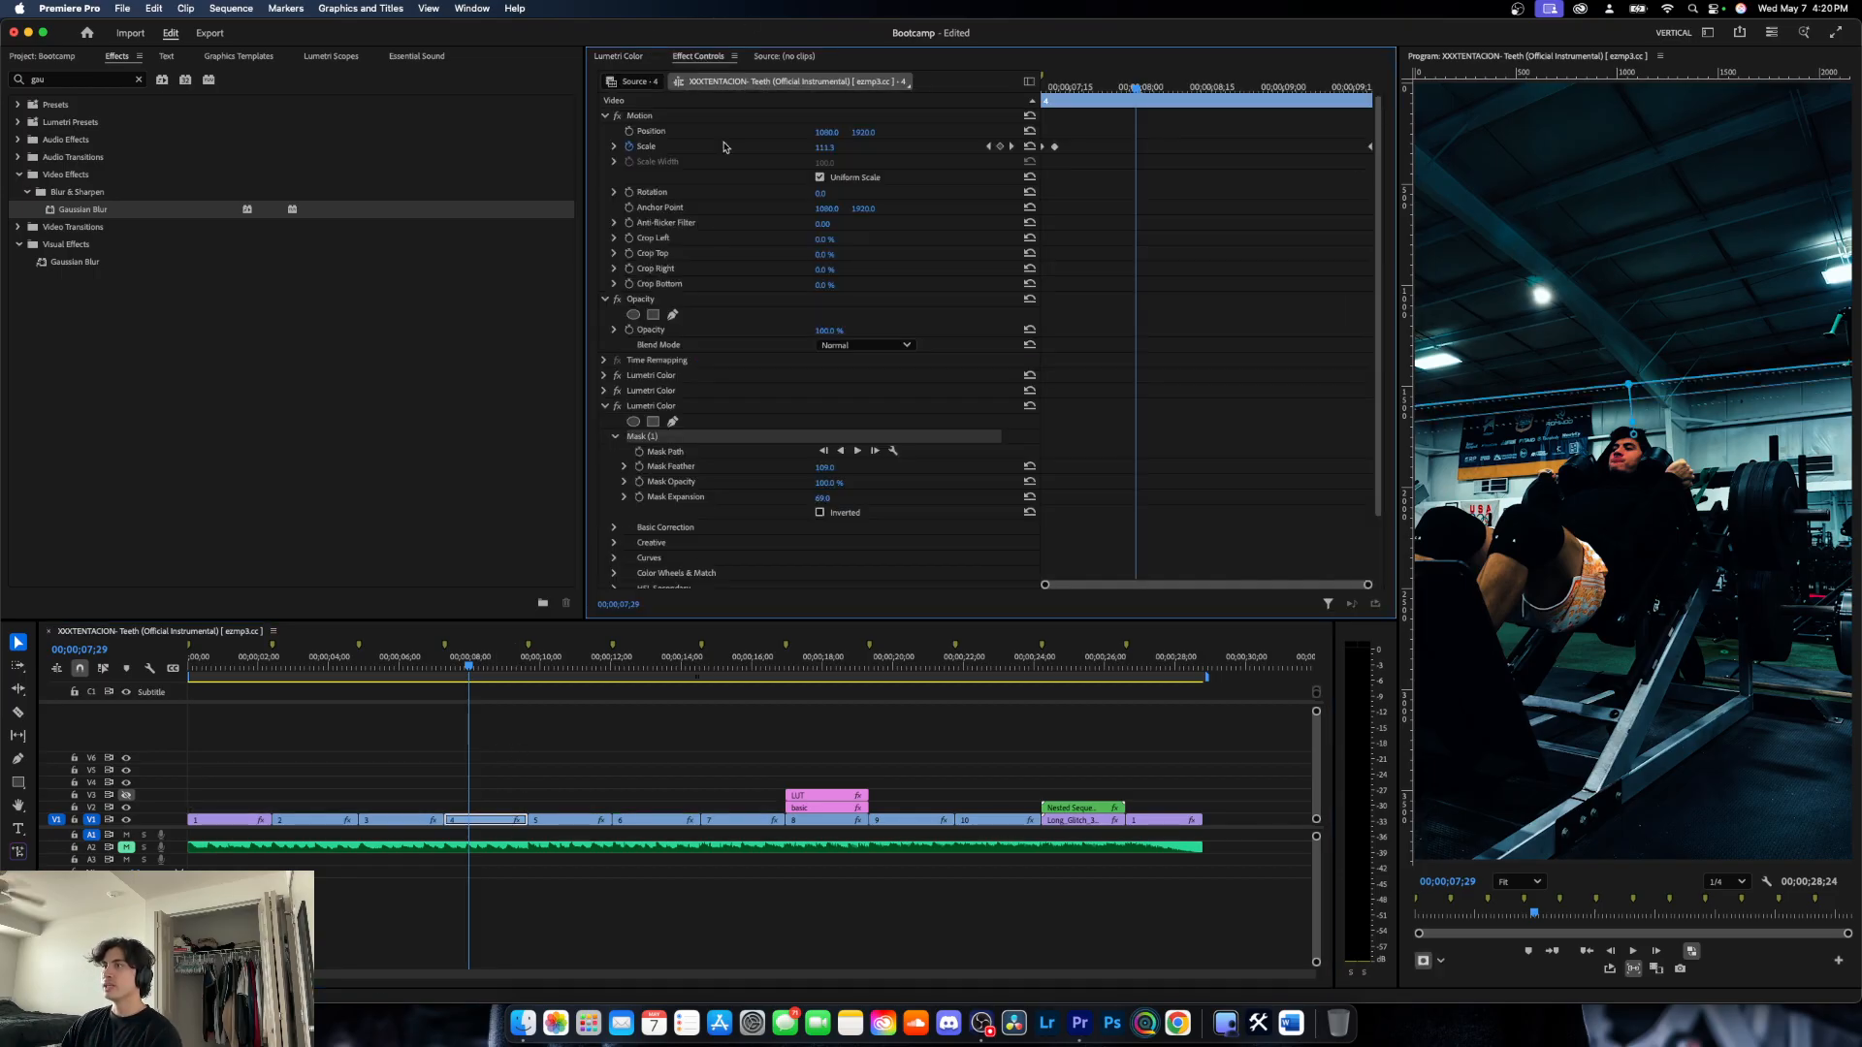
{"action": "left_click", "coordinate": [618, 405]}
{"action": "left_click", "coordinate": [1648, 608]}
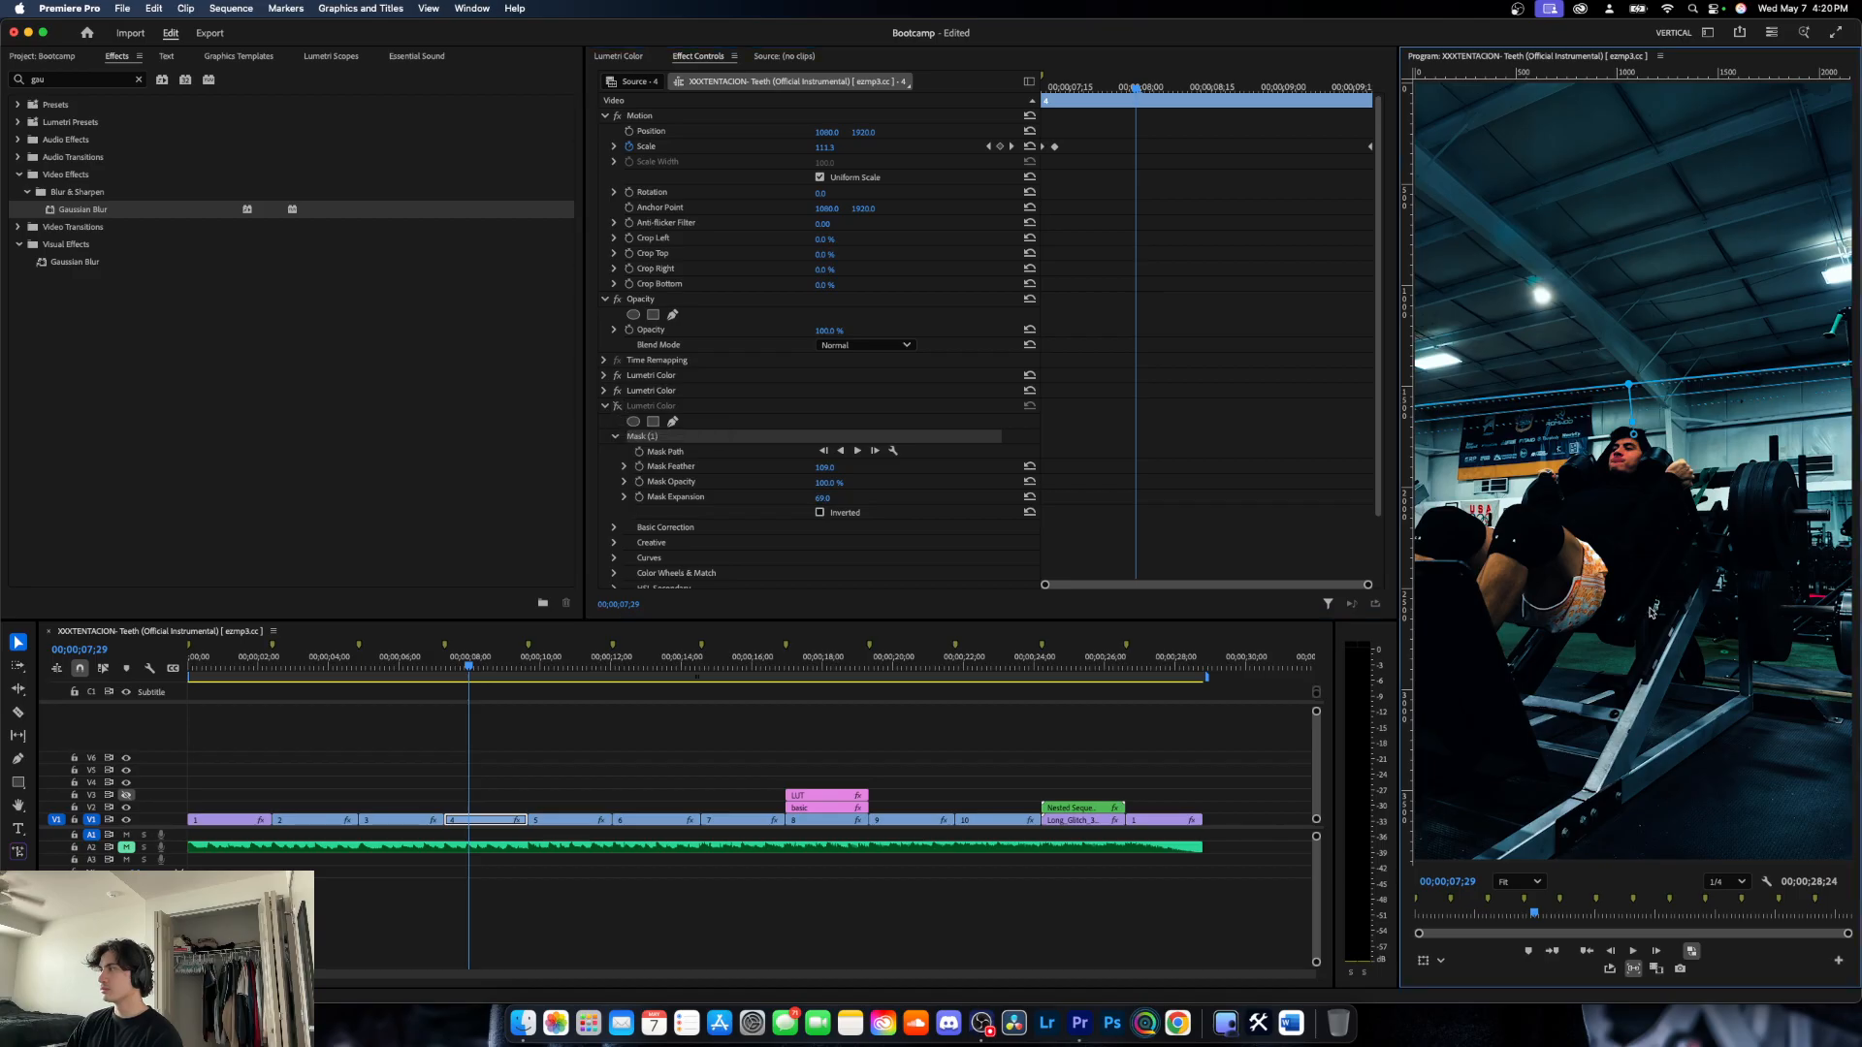
{"action": "left_click", "coordinate": [635, 435]}
{"action": "left_click", "coordinate": [612, 436]}
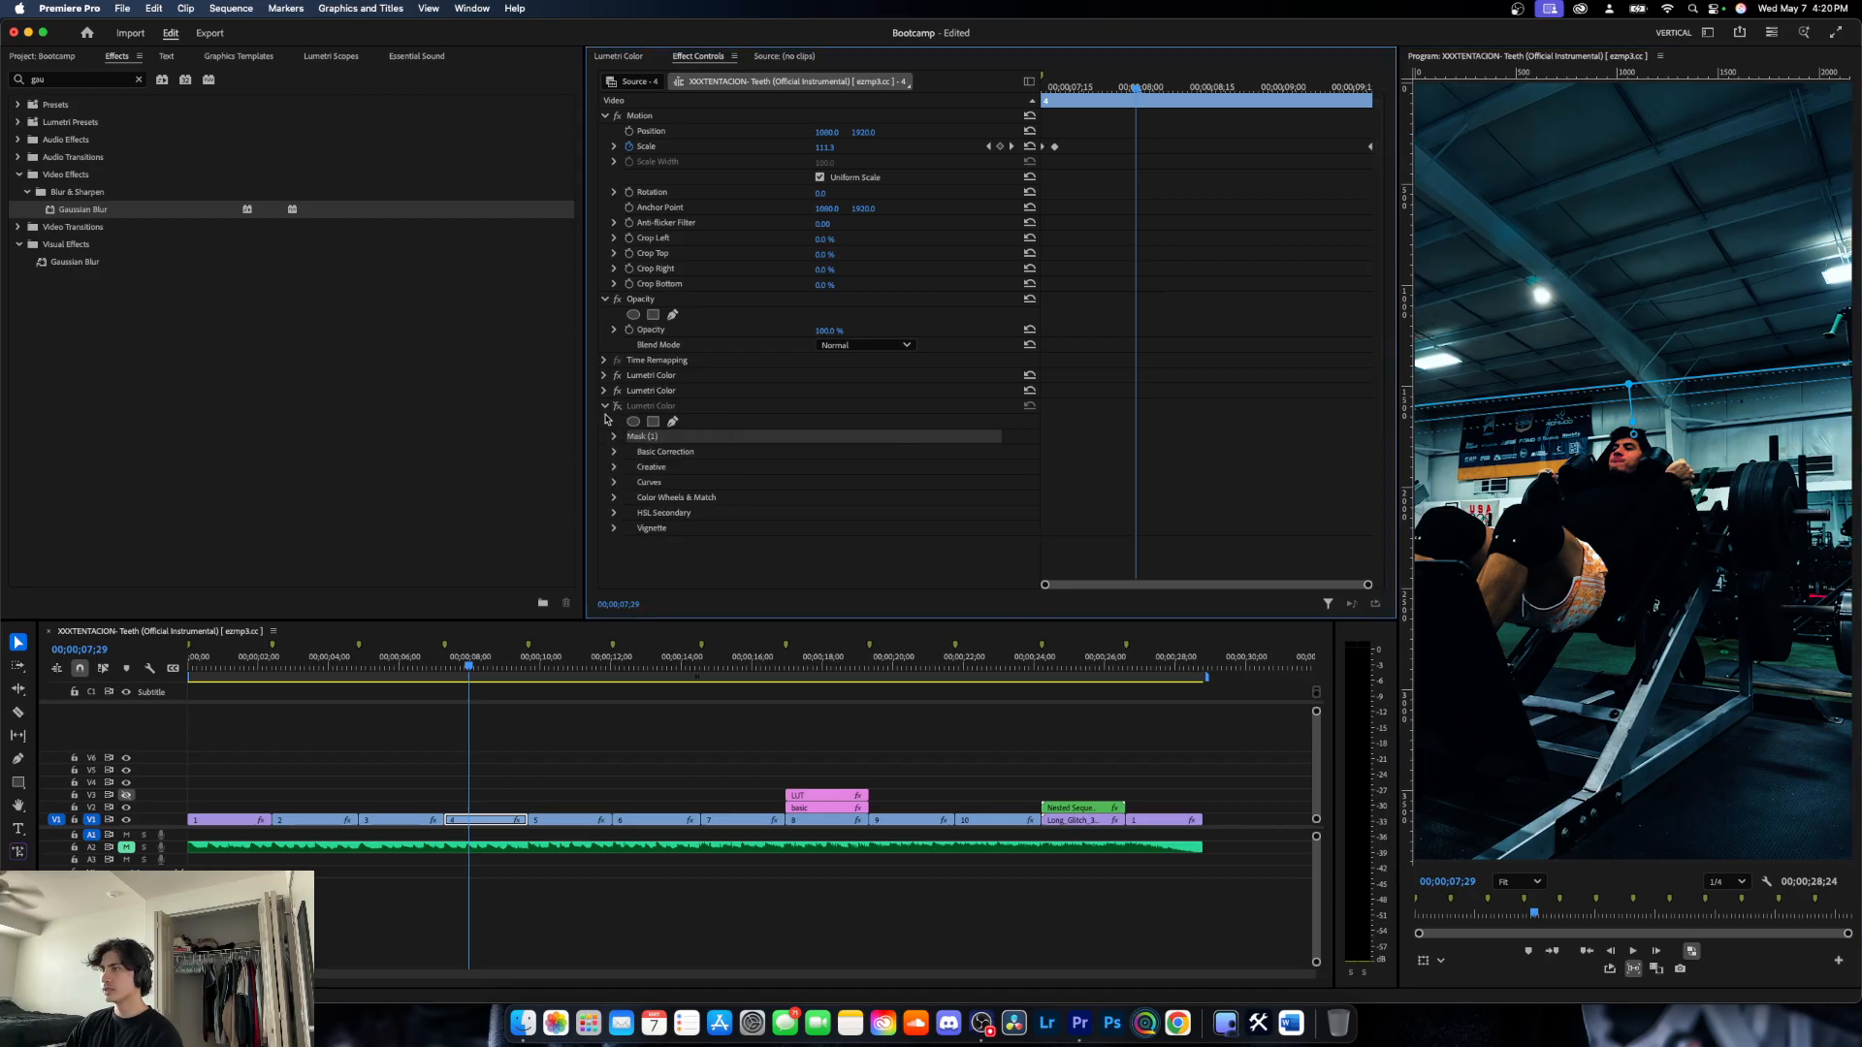
{"action": "left_click", "coordinate": [604, 406]}
{"action": "left_click", "coordinate": [666, 458]}
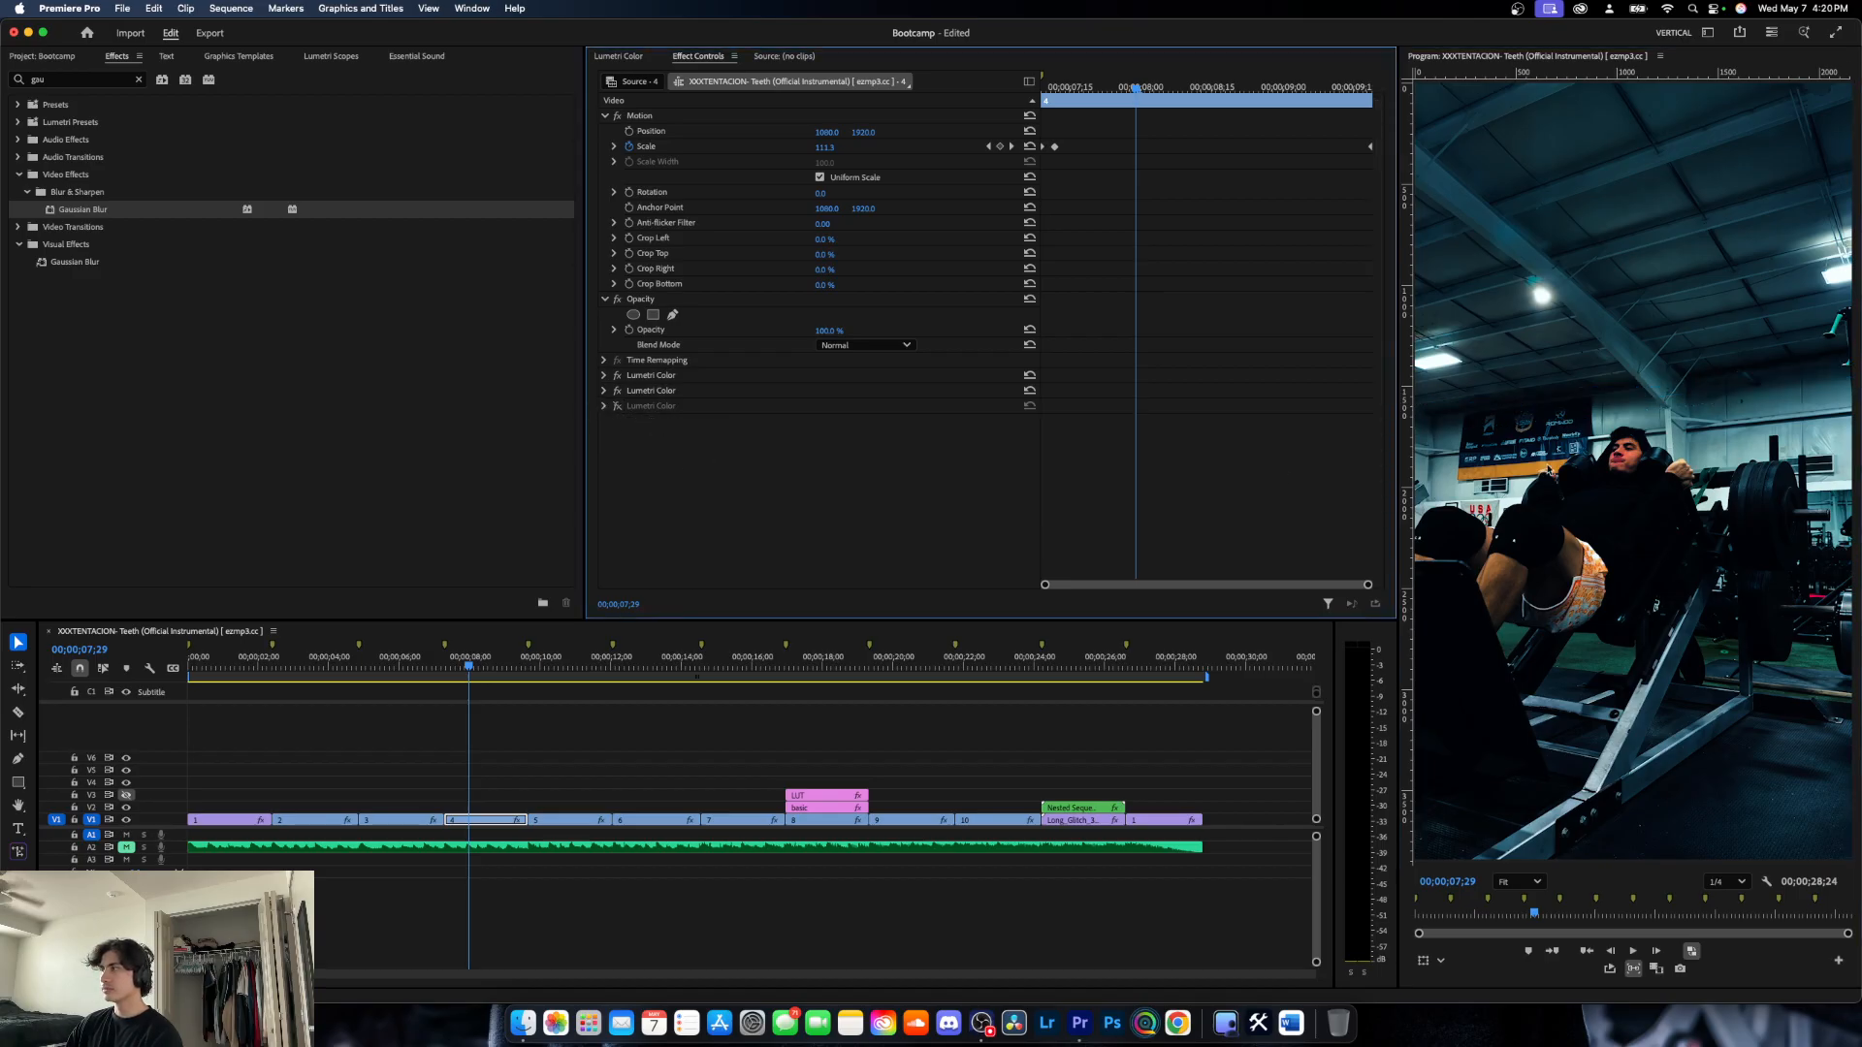
- Compare the ceiling with the masked Lumetri Color effect on and off, leaving the effect enabled
{"action": "left_click", "coordinate": [618, 407]}
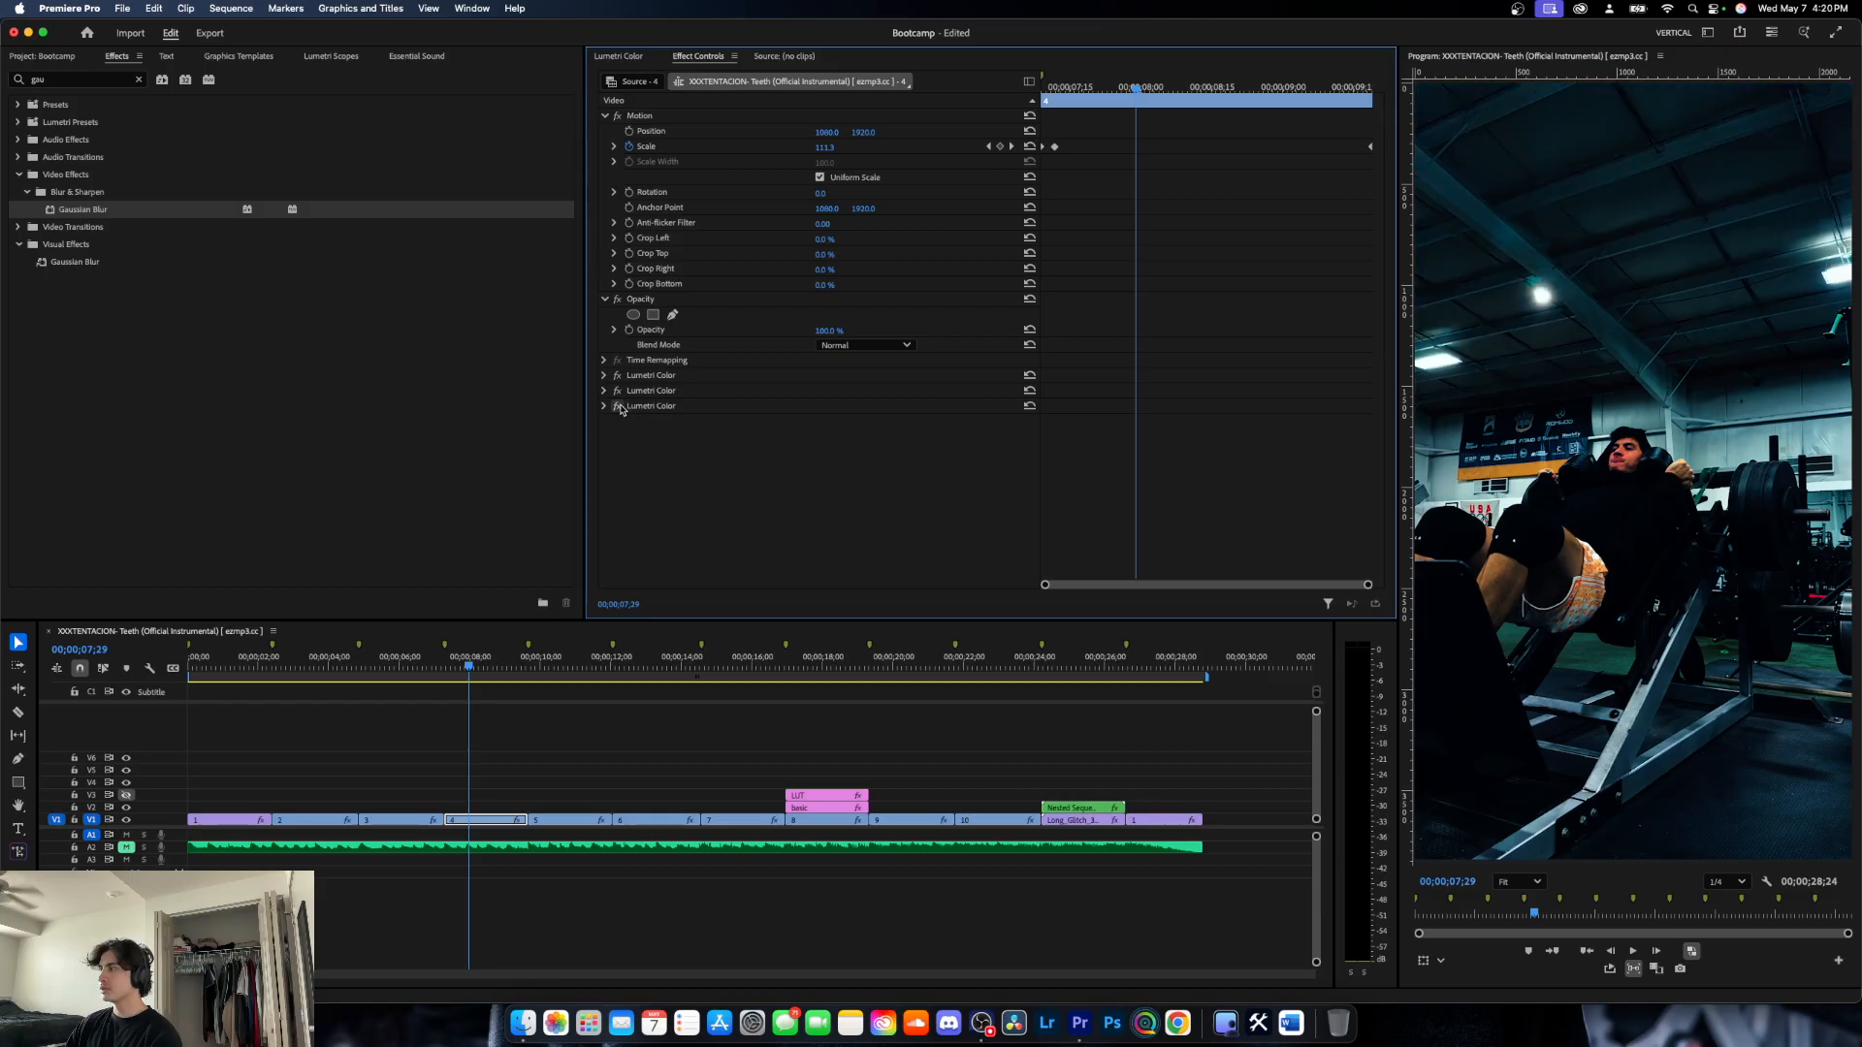
{"action": "left_click", "coordinate": [619, 407]}
{"action": "left_click", "coordinate": [619, 406]}
{"action": "left_click", "coordinate": [618, 406]}
{"action": "left_click", "coordinate": [618, 407]}
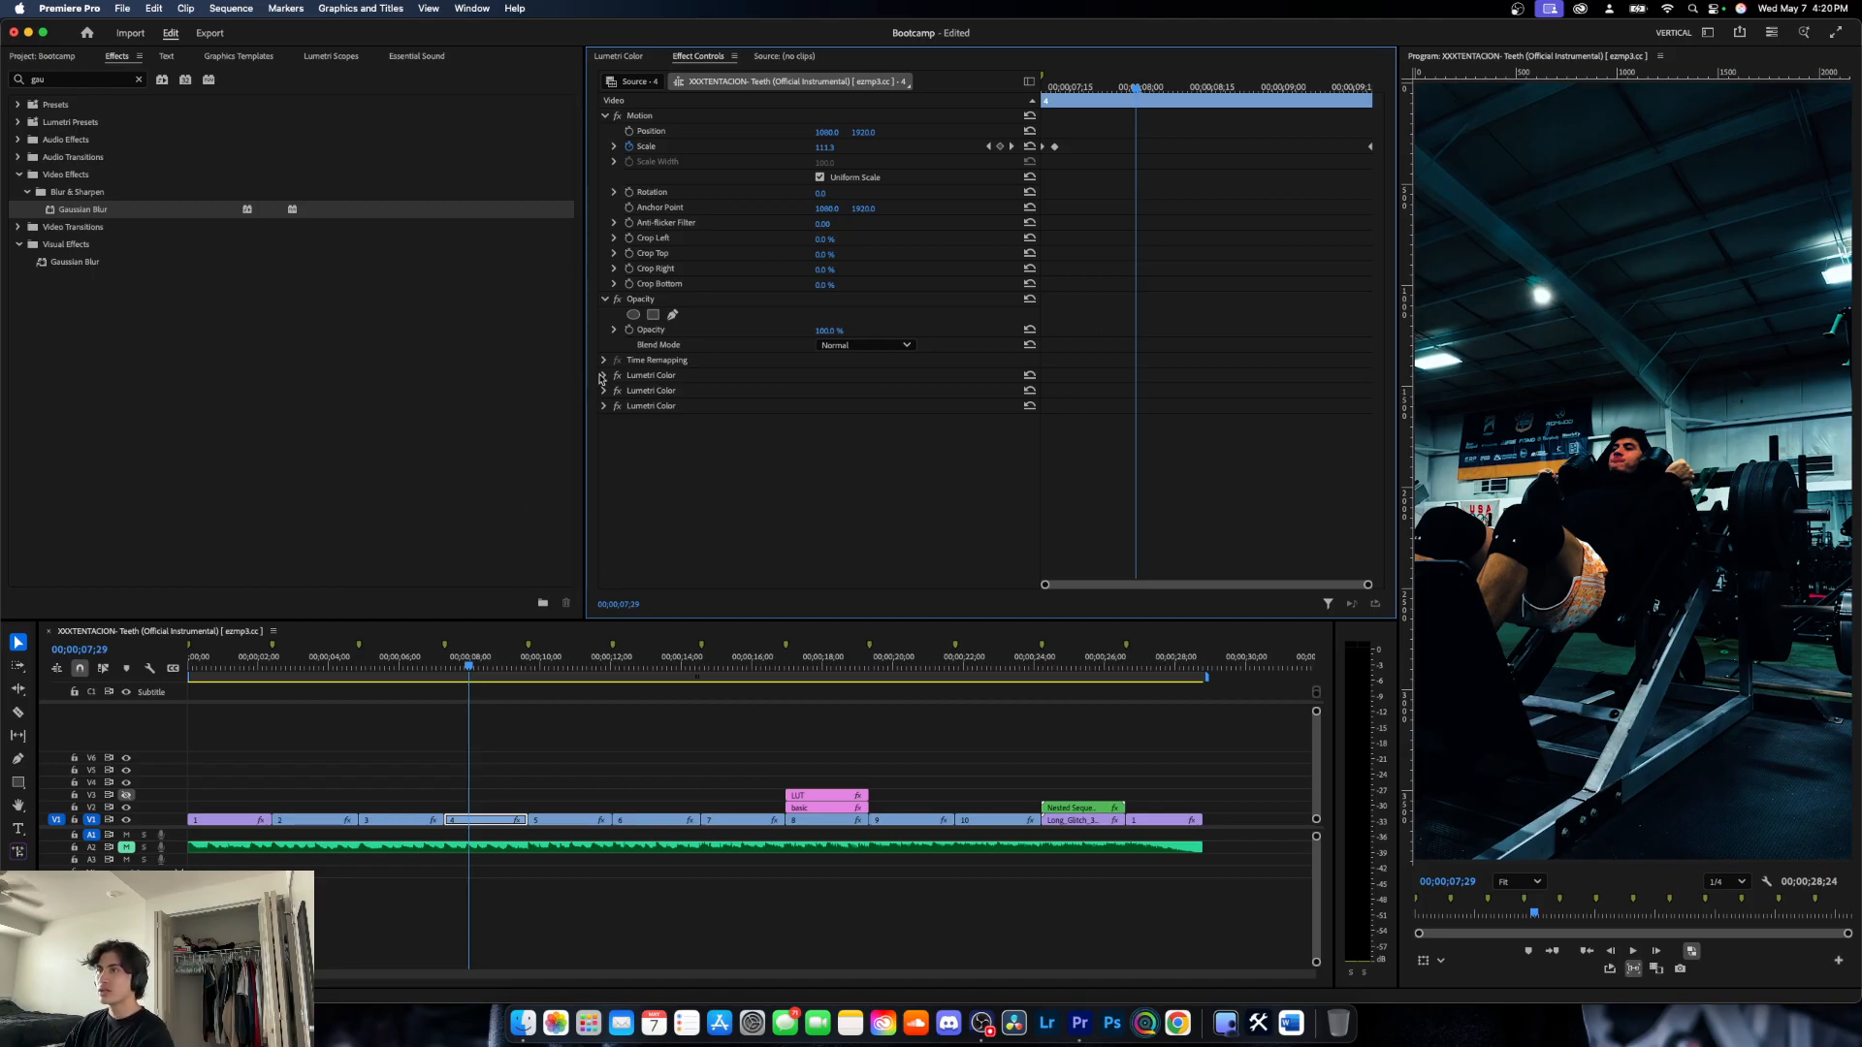
- Clear the effects search, look through the saved presets, and collapse the presets folder
{"action": "left_click", "coordinate": [138, 80]}
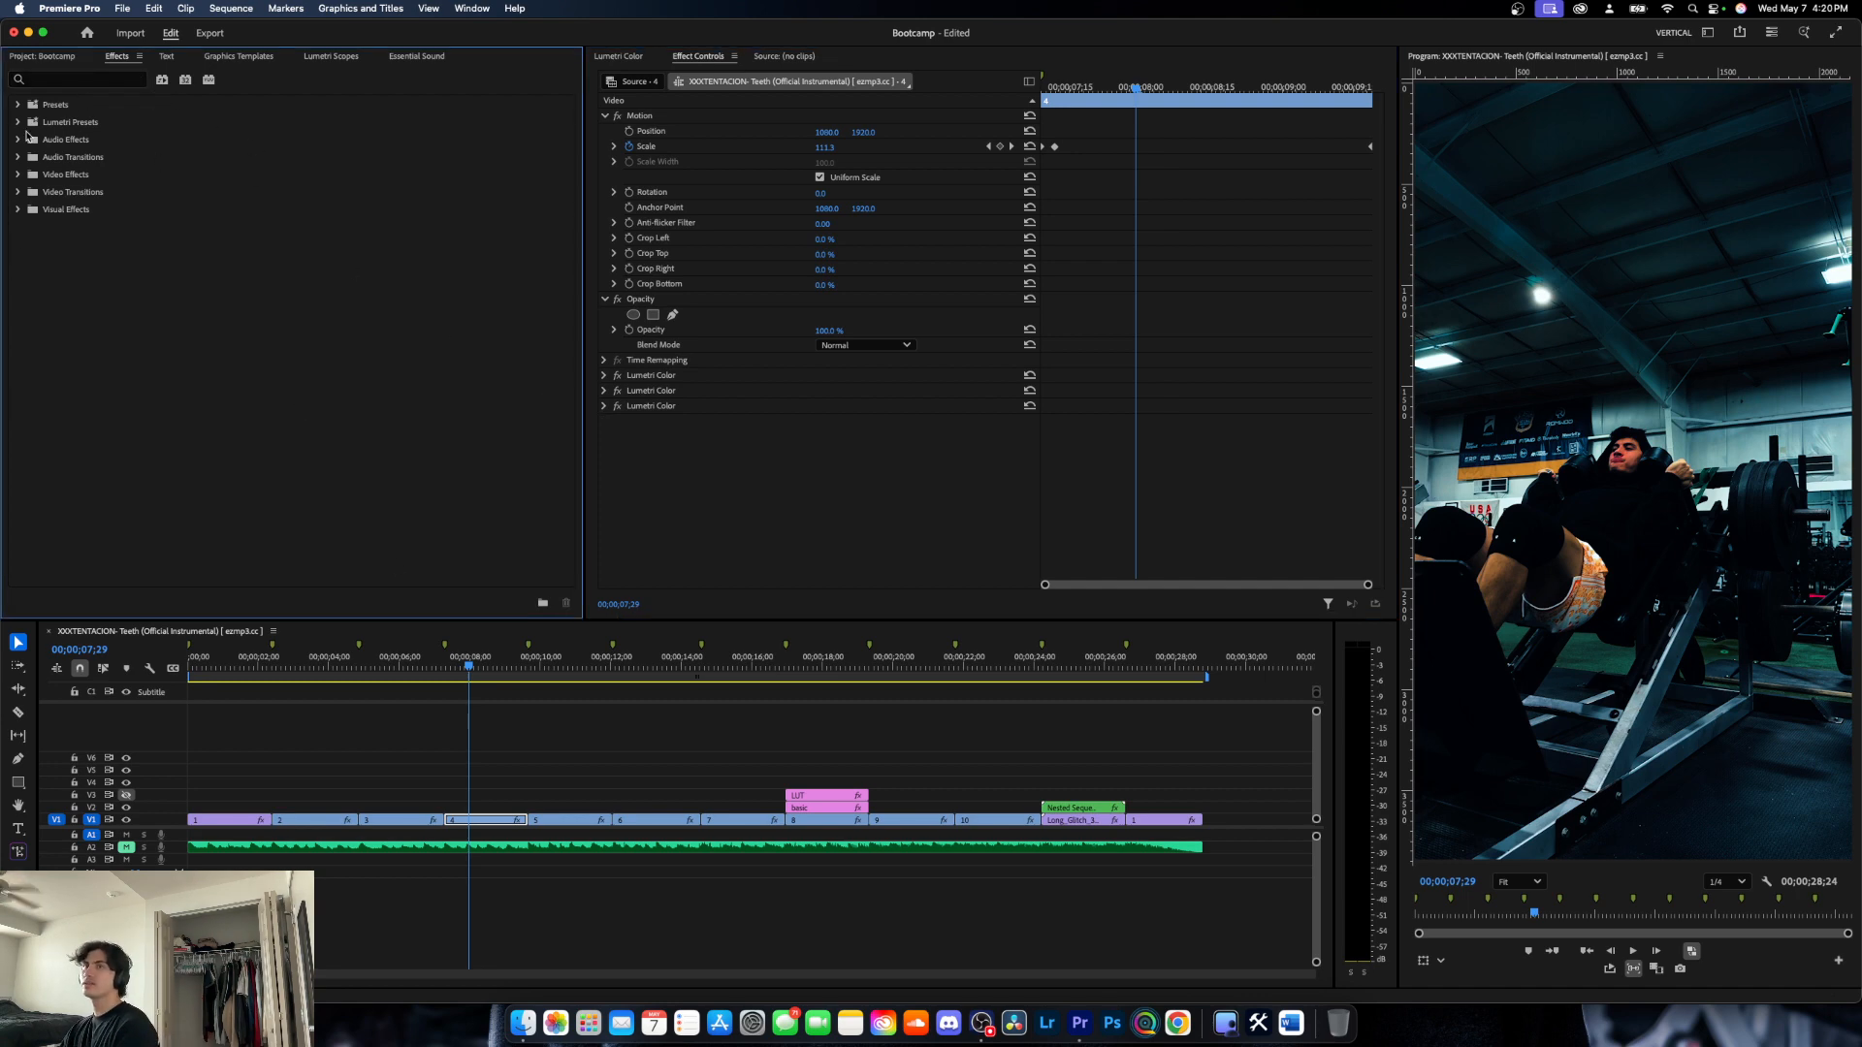
{"action": "left_click", "coordinate": [18, 105]}
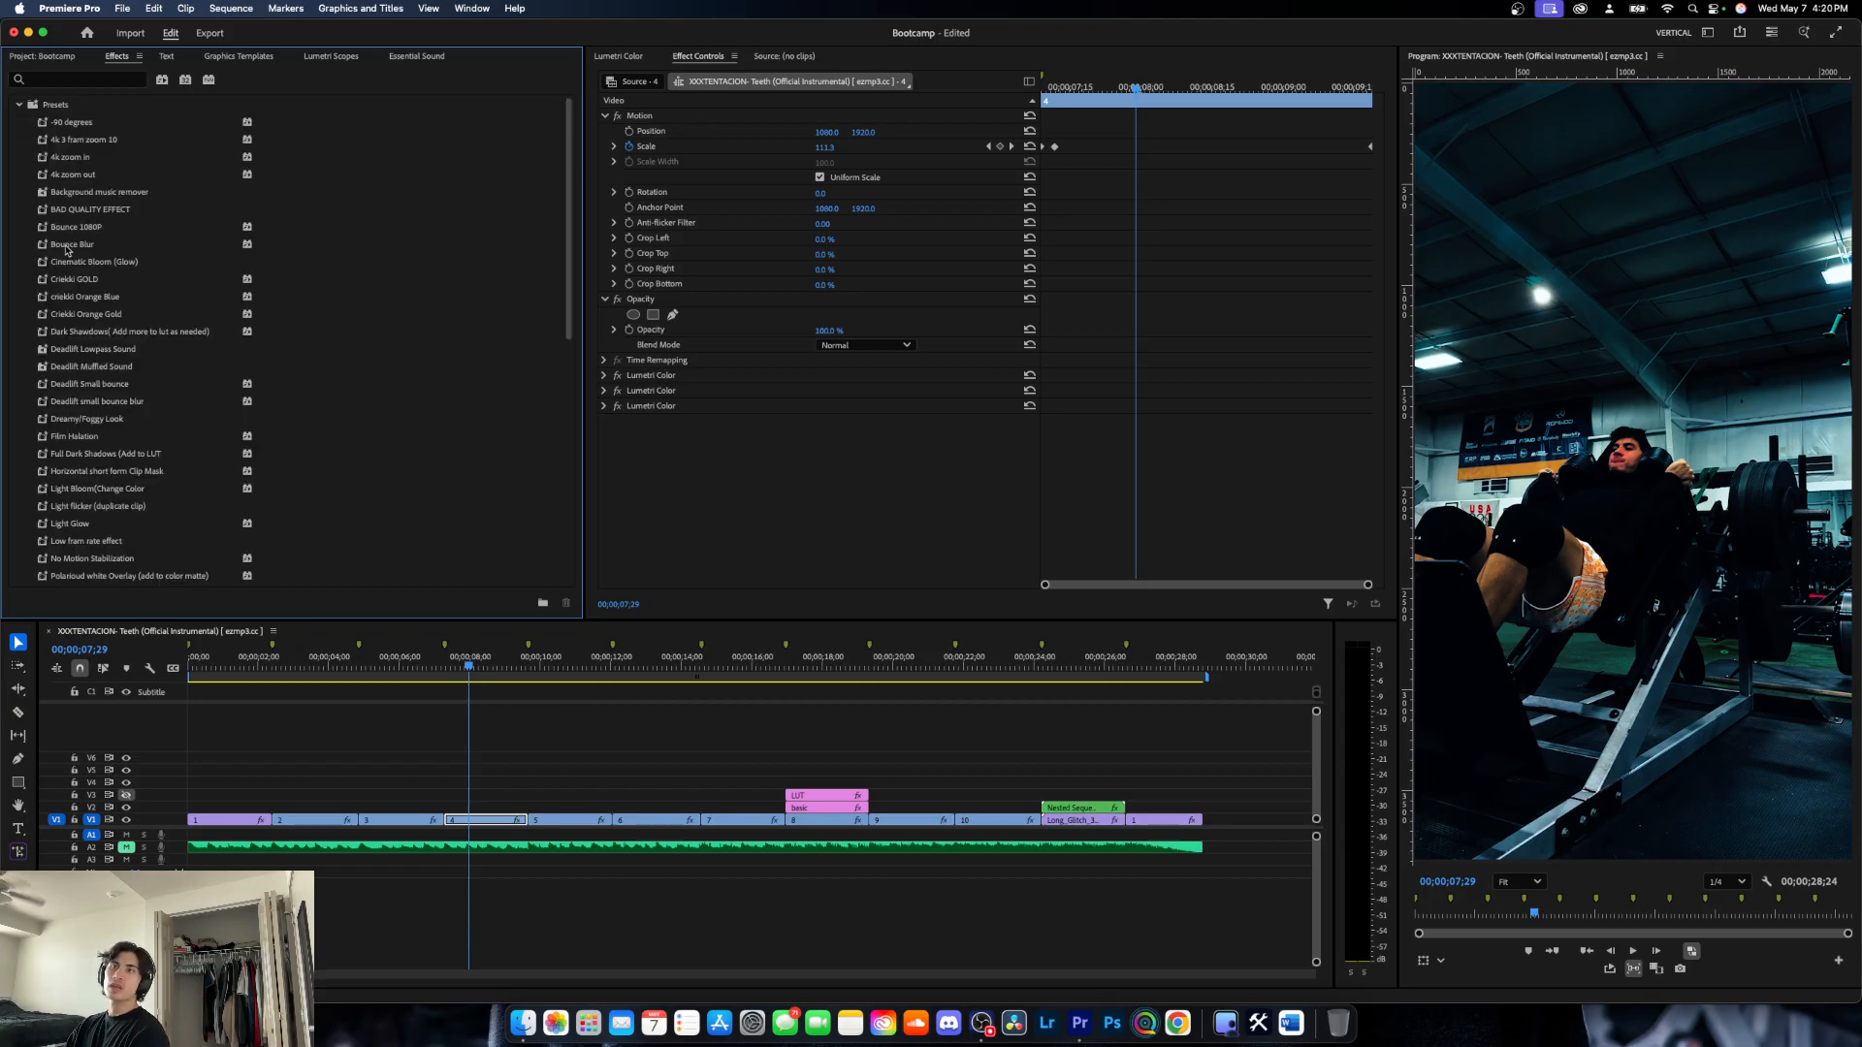
{"action": "left_click", "coordinate": [18, 105]}
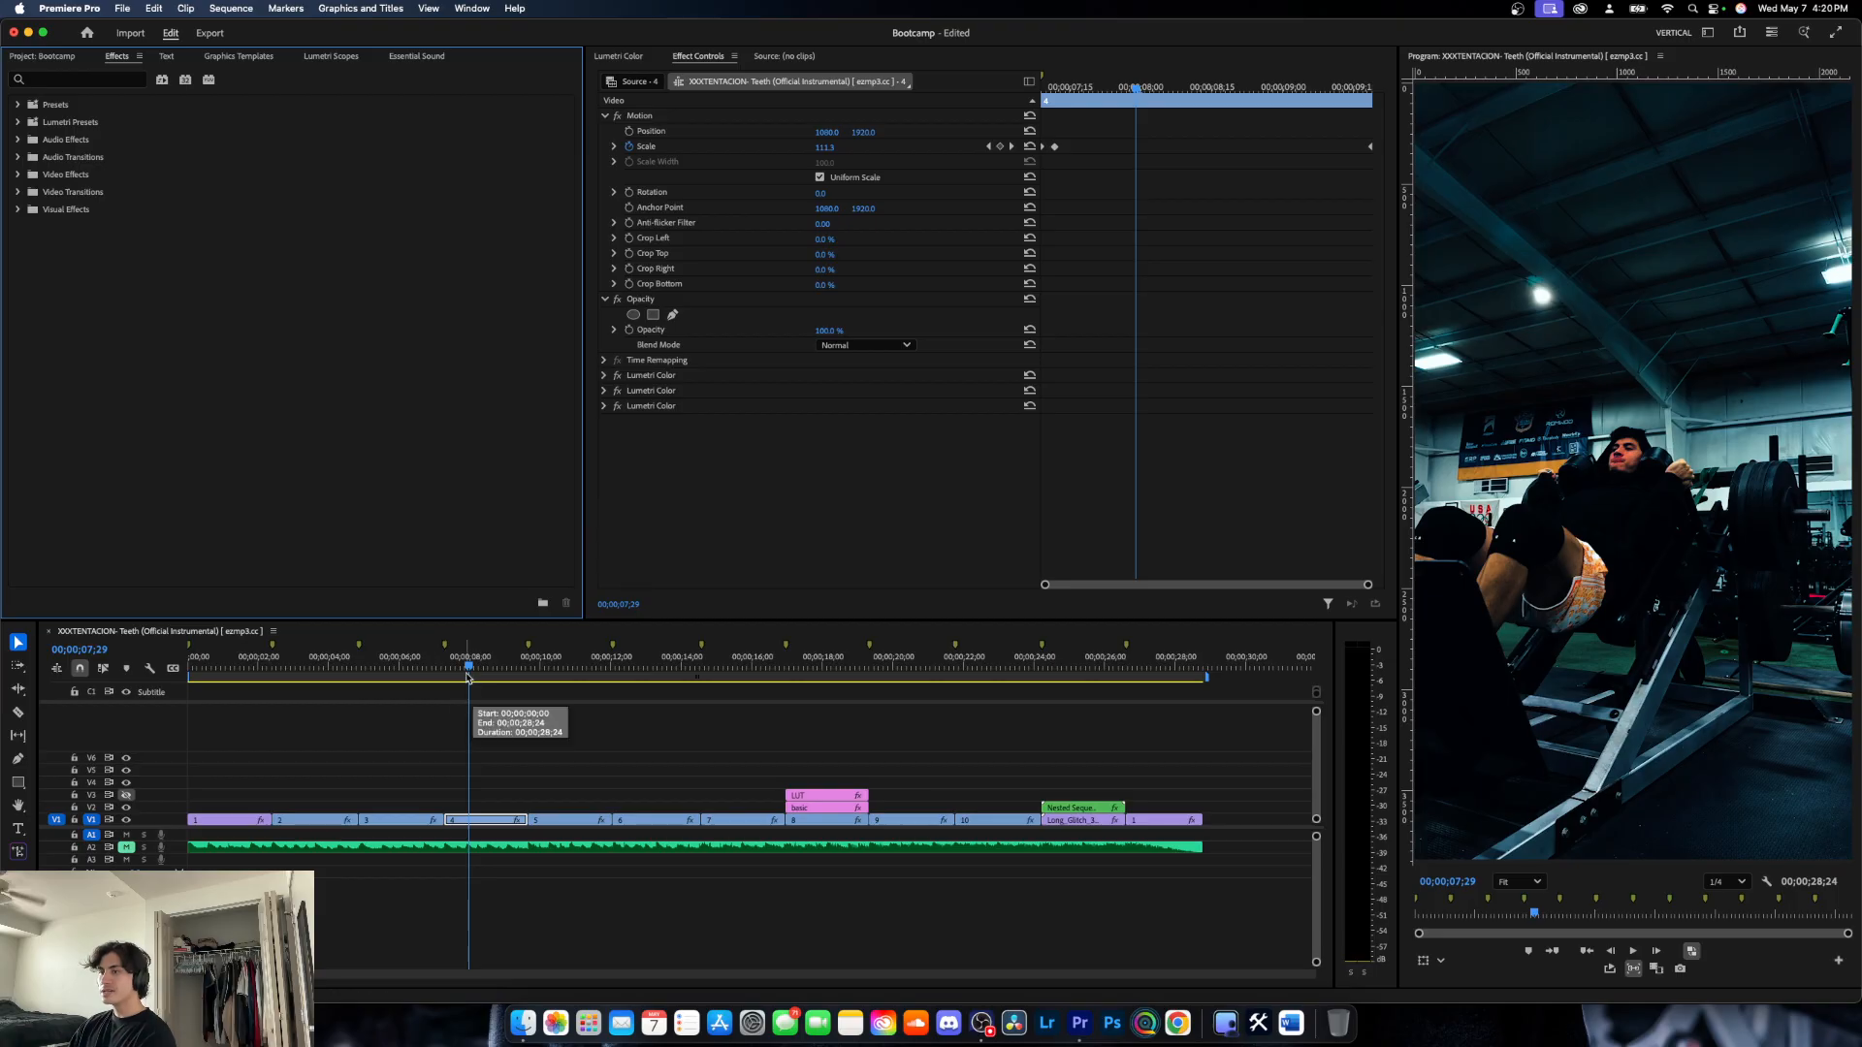
- Move the playhead to 00;00;09;26 on clip 5 and expand the saved effect presets
{"action": "left_click_drag", "start_coordinate": [466, 676], "coordinate": [467, 721]}
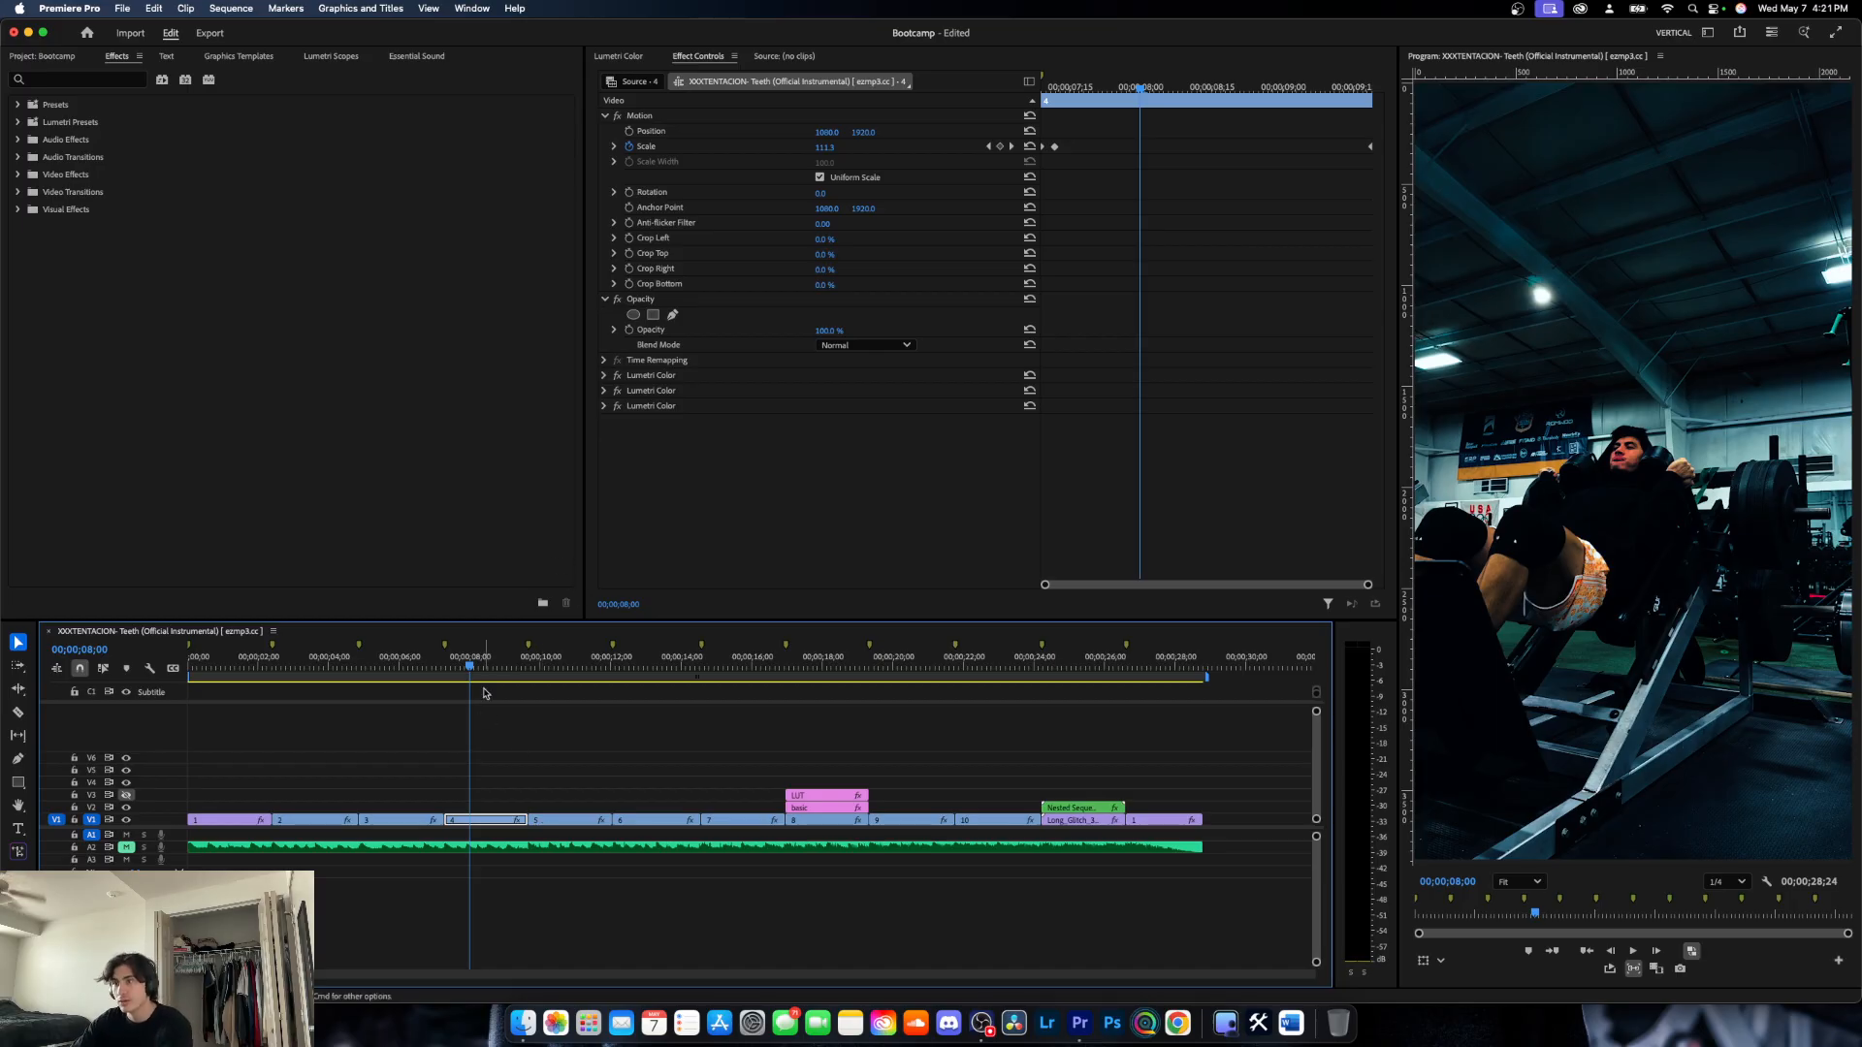
{"action": "left_click_drag", "start_coordinate": [470, 669], "coordinate": [536, 685]}
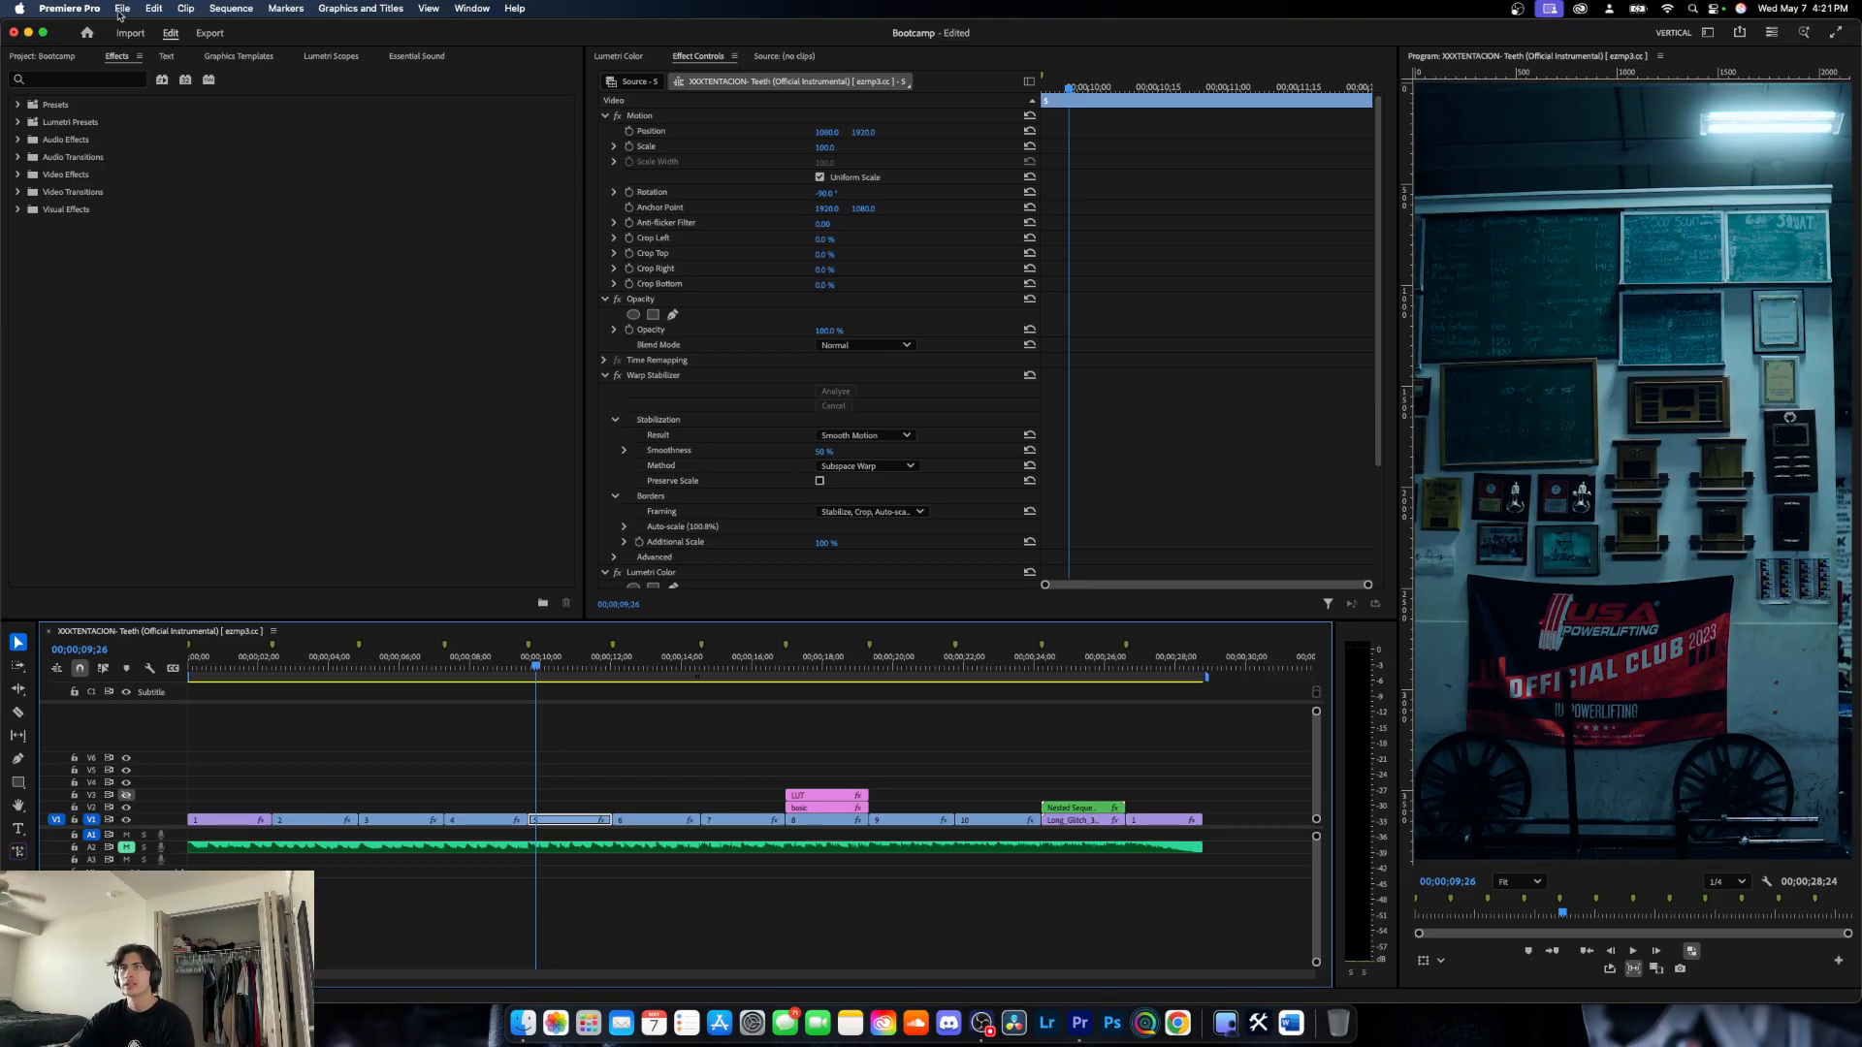
{"action": "left_click", "coordinate": [18, 104]}
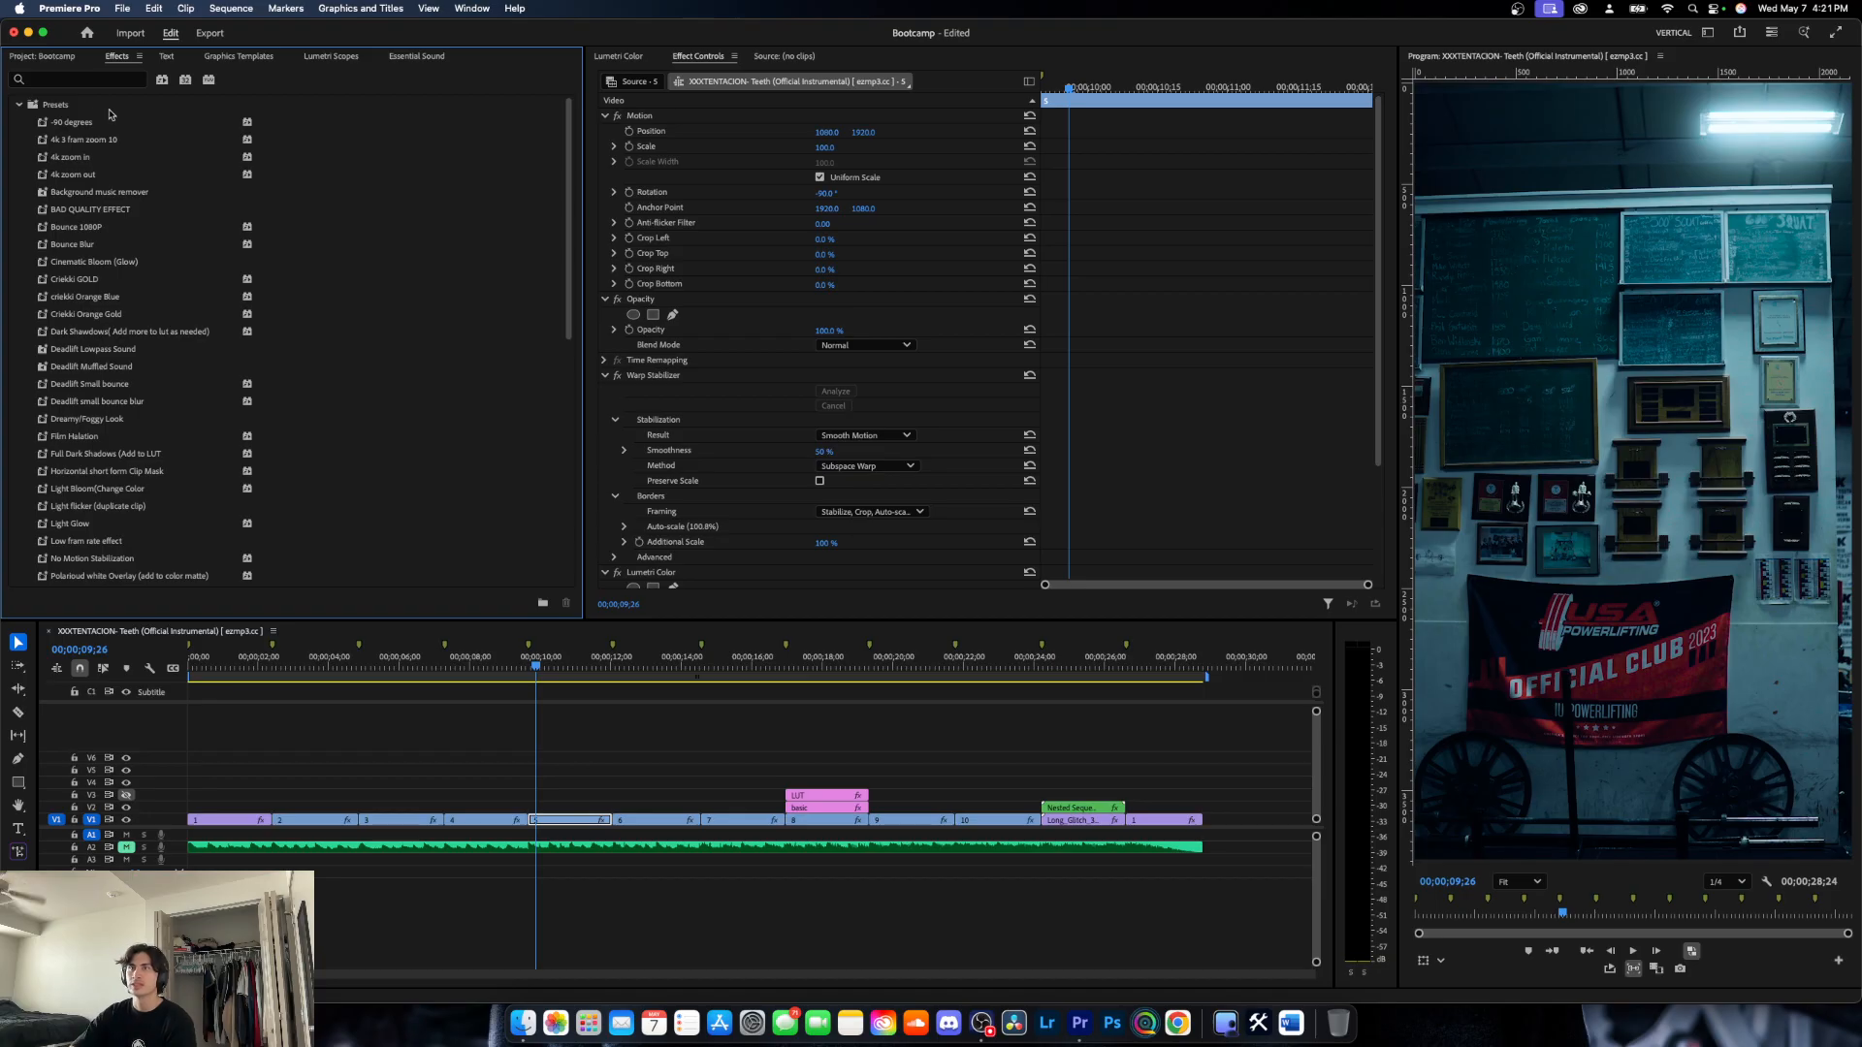